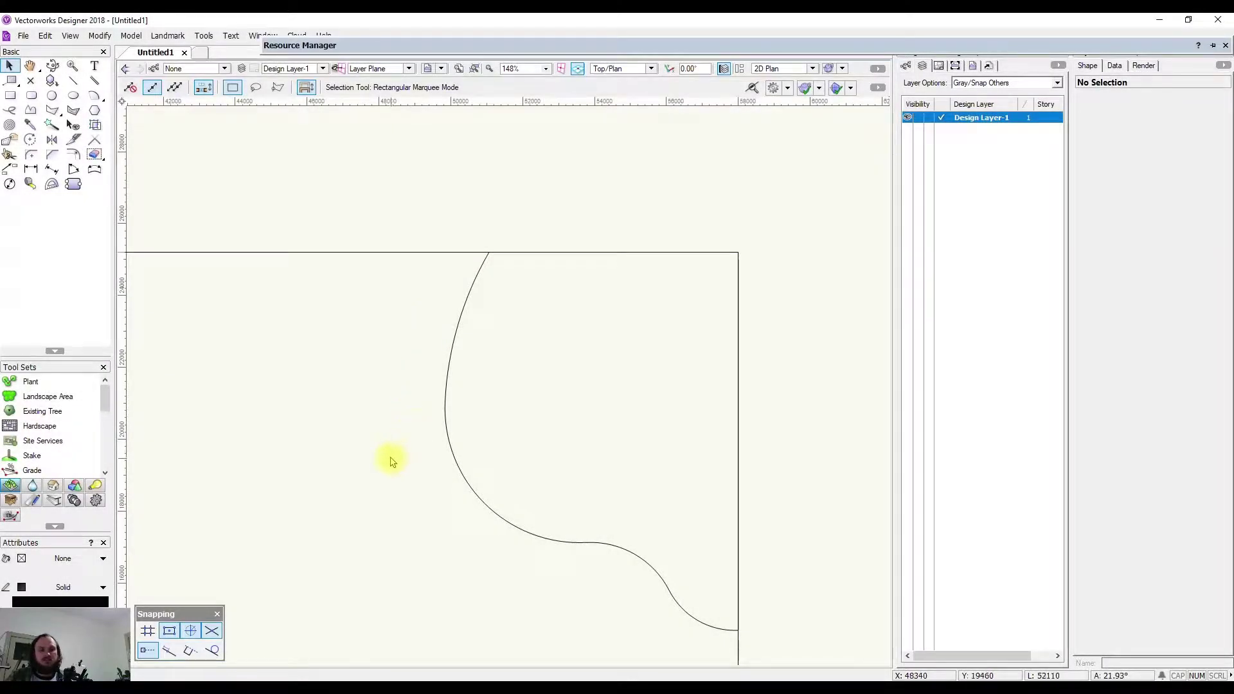
Step: Place one Lagerstroemia indica 'Natchez' crepe myrtle, tagged Lin'N', at the site's top-right corner
scroll(505, 376, "down", 5)
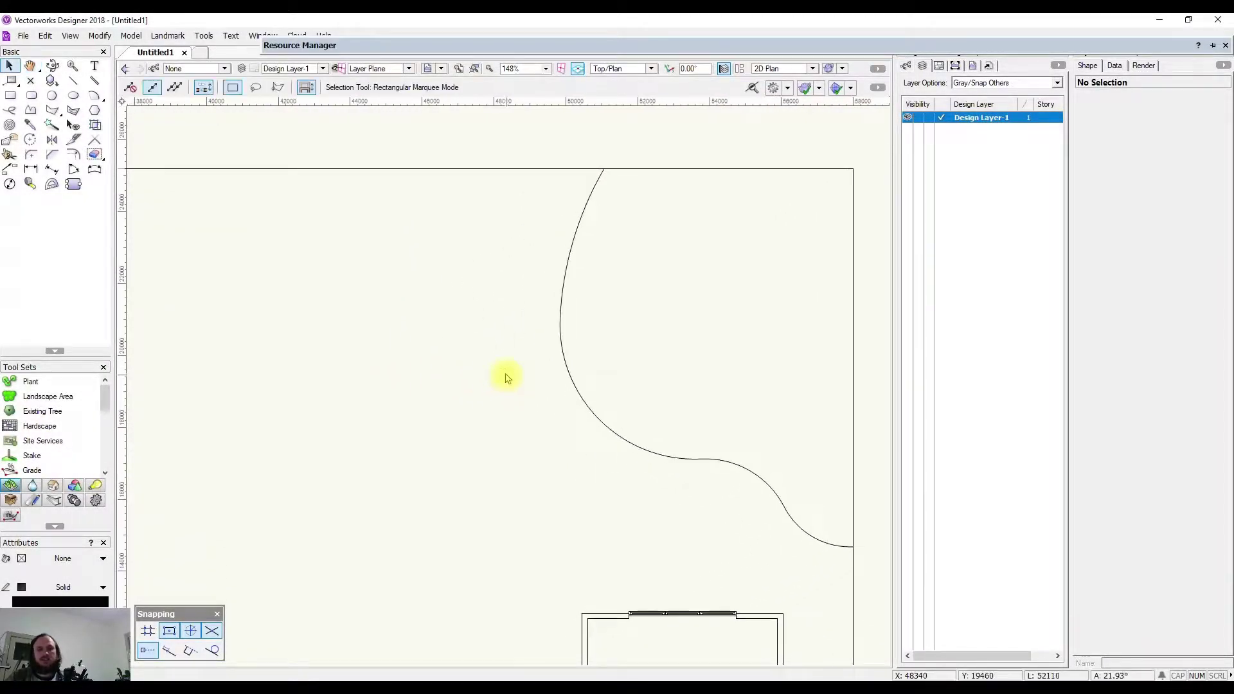
scroll(506, 378, "up", 2)
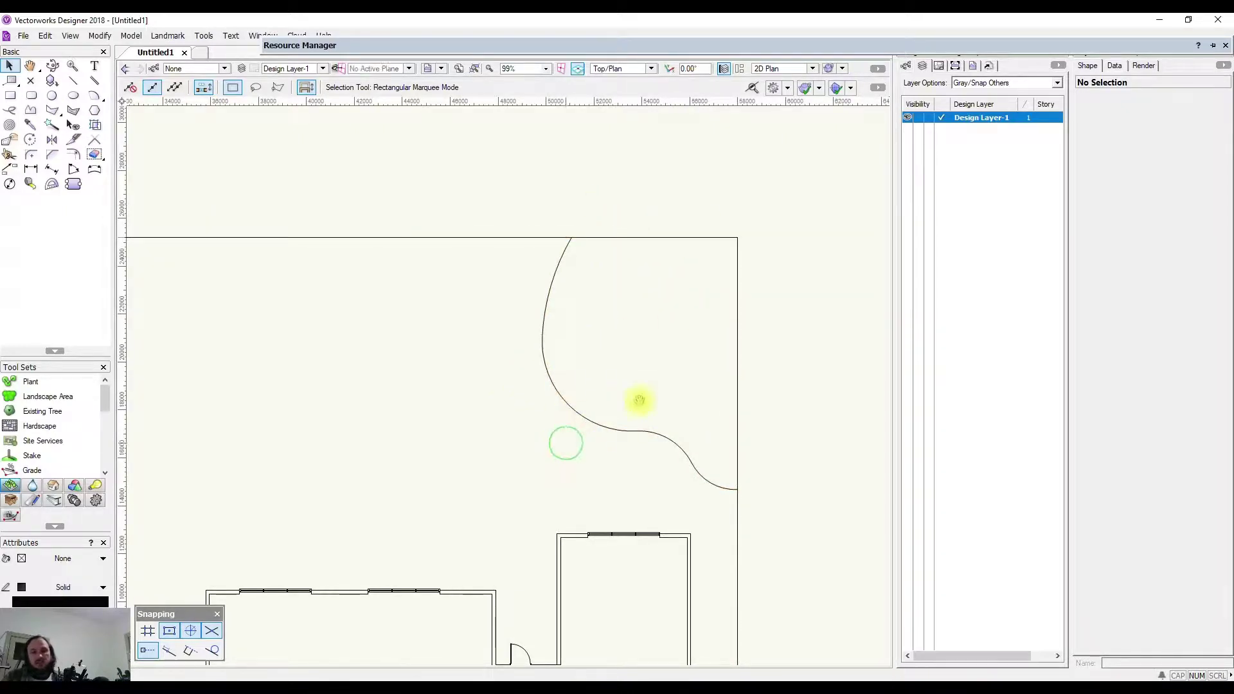
middle_click_drag(586, 267, 697, 215)
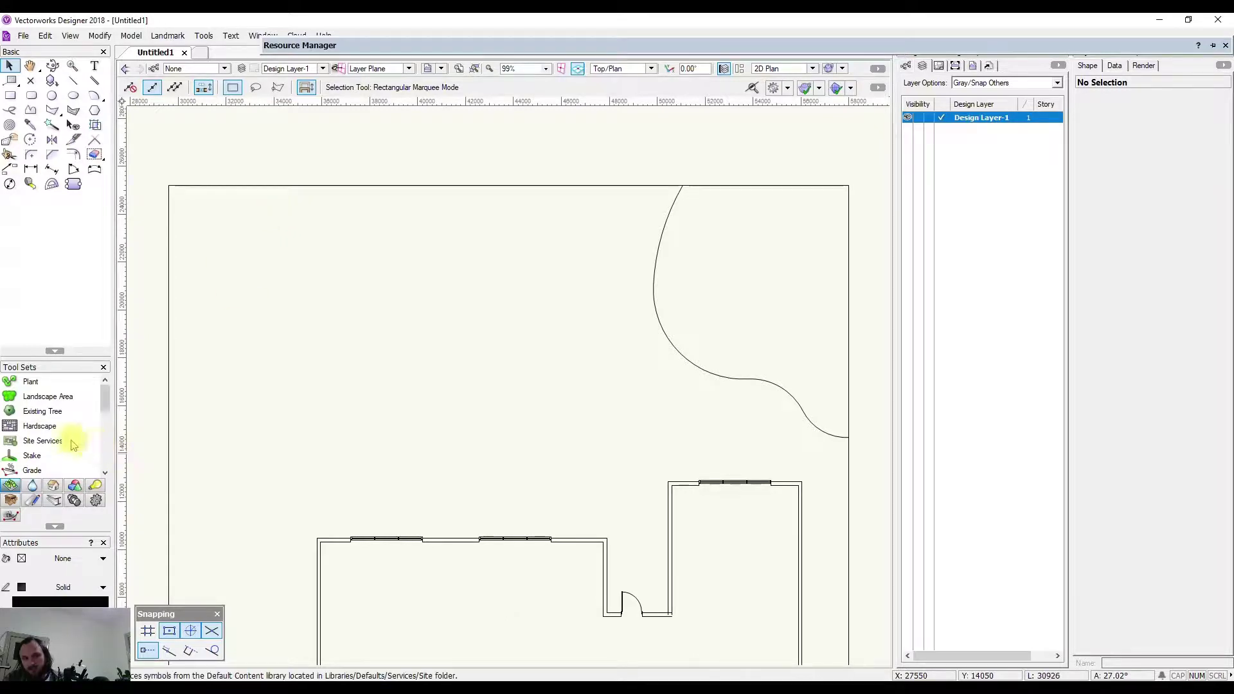
left_click(38, 385)
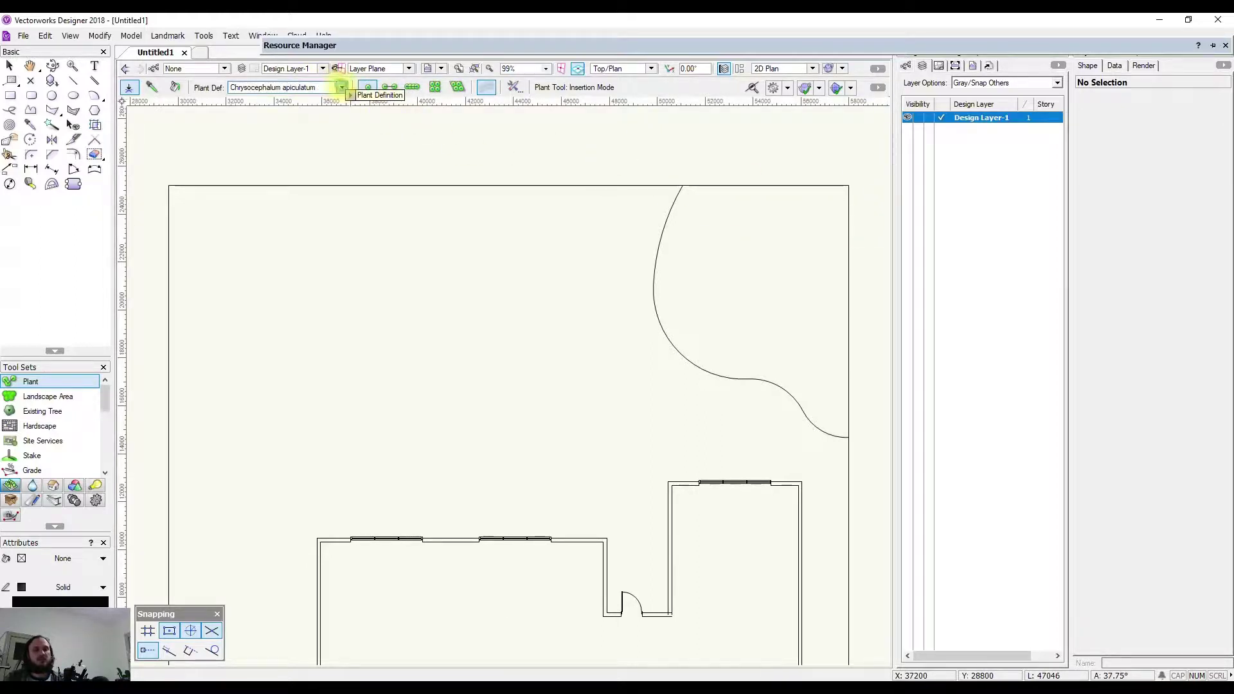
left_click(342, 87)
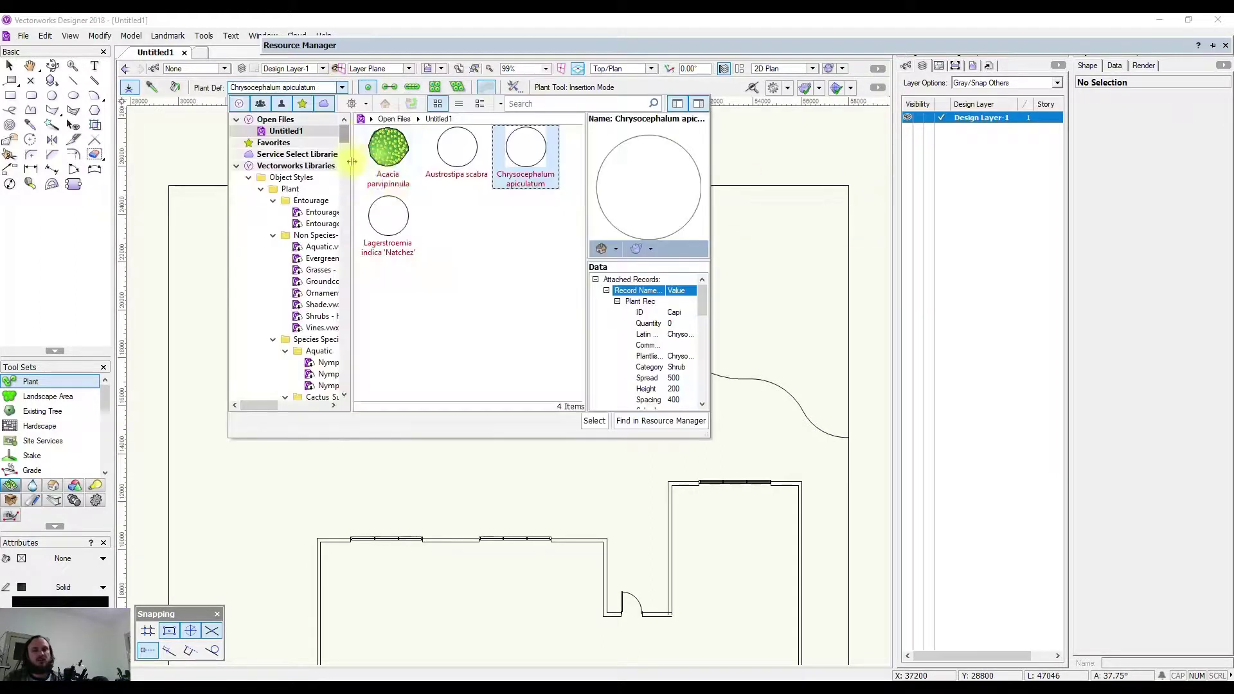
double_click(390, 232)
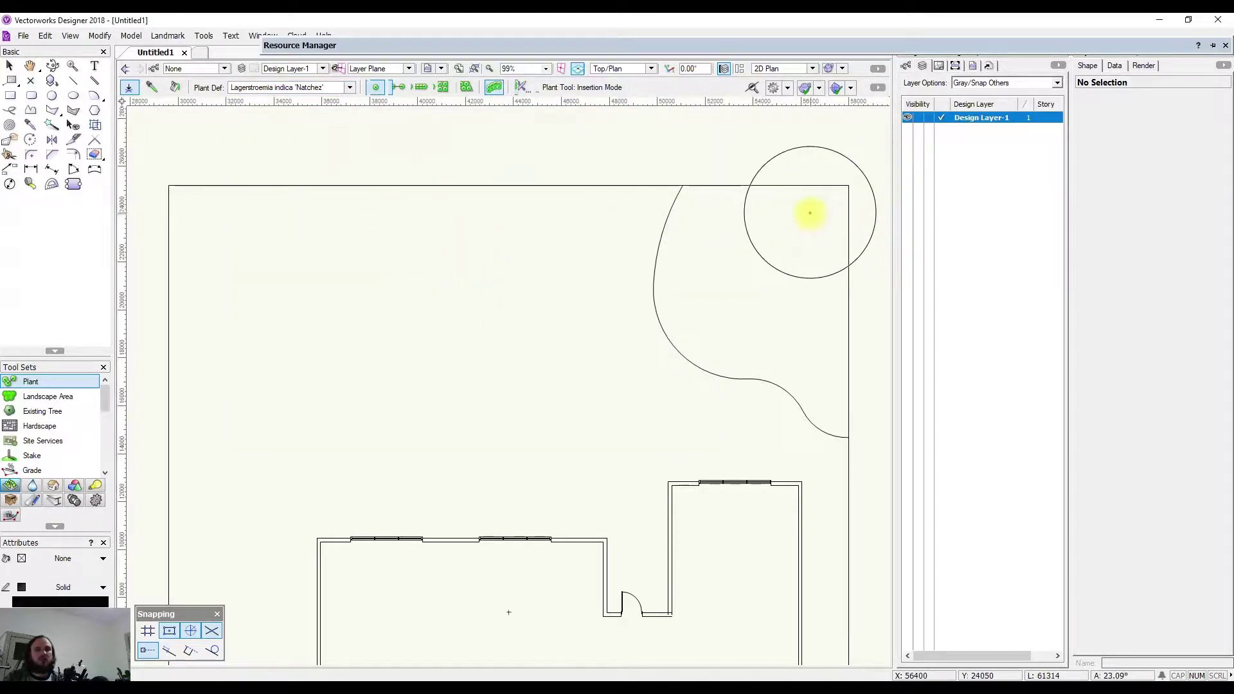
left_click(810, 213)
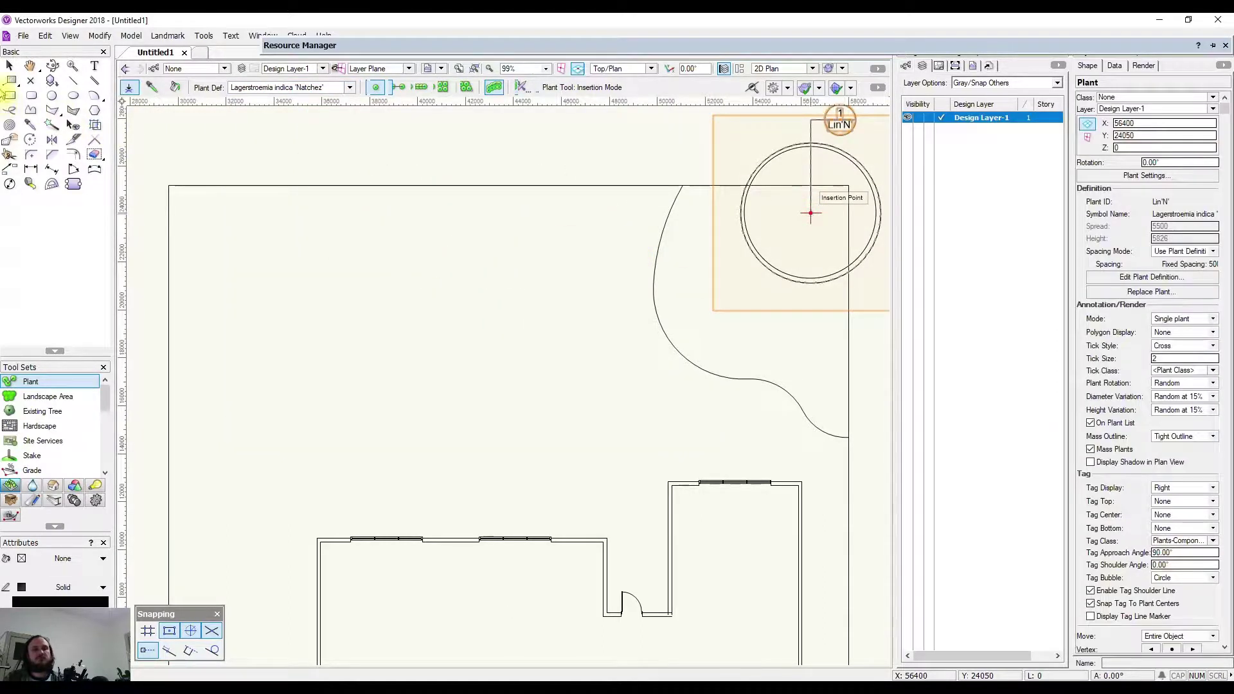
left_click(9, 65)
left_click(532, 165)
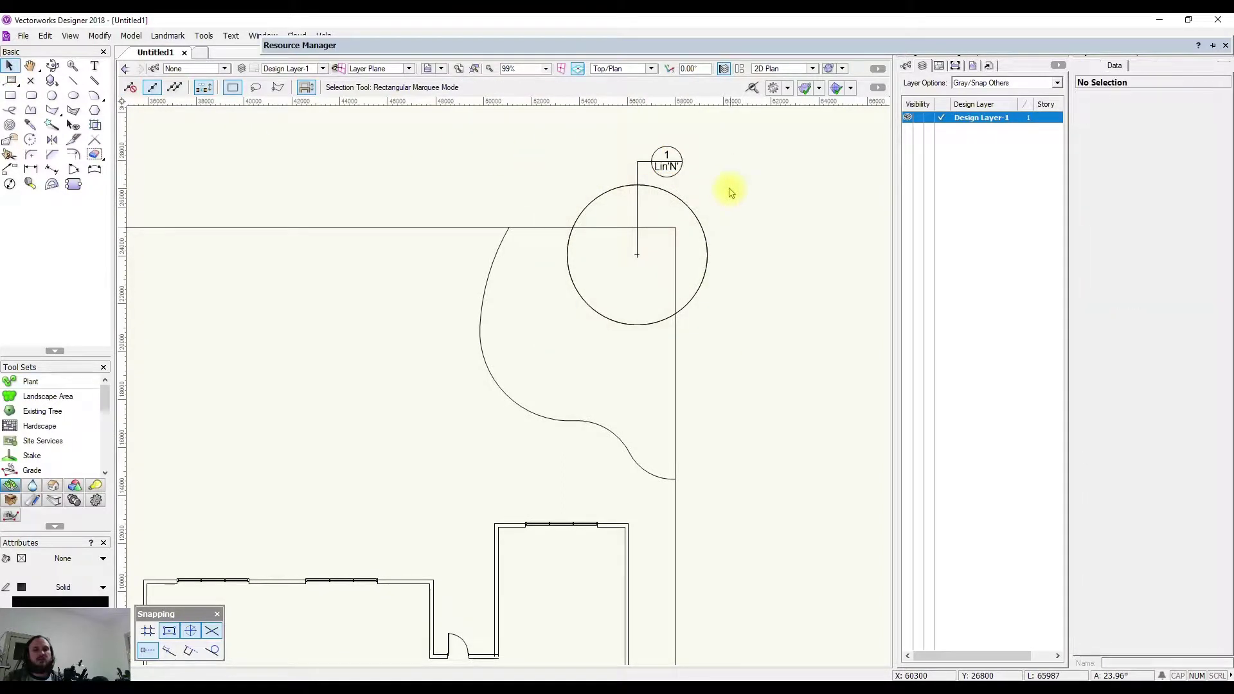
scroll(730, 187, "up", 2)
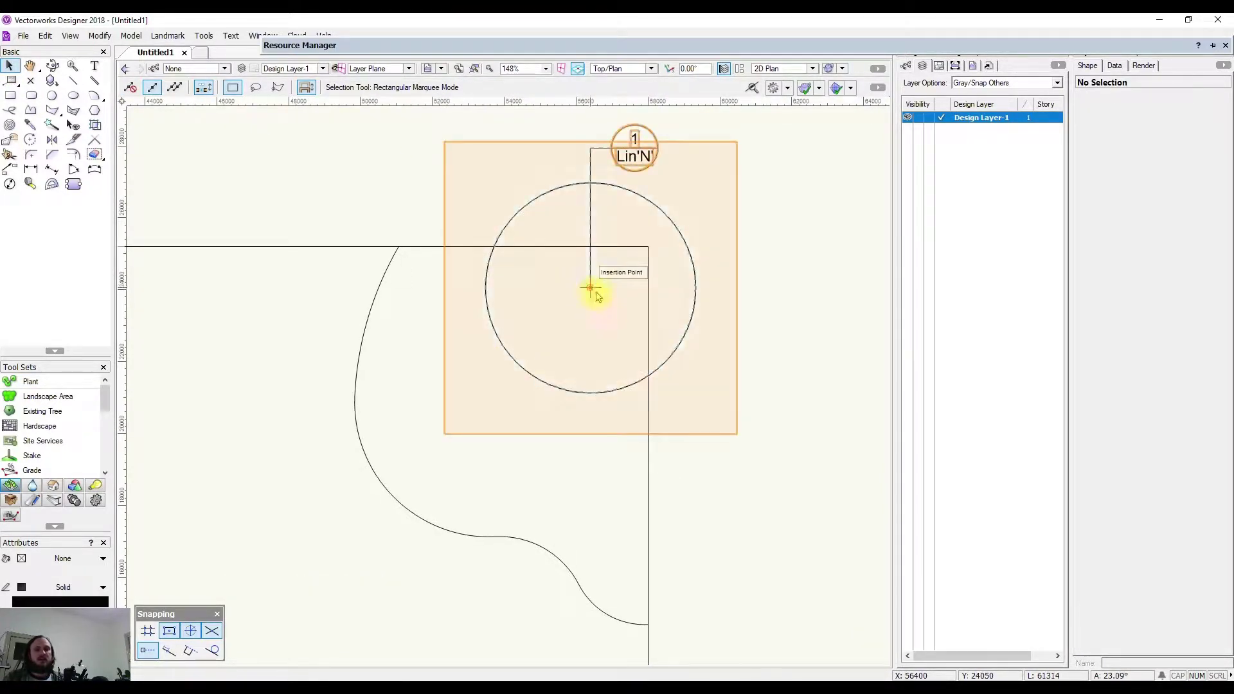
scroll(587, 288, "up", 2)
middle_click_drag(534, 268, 560, 261)
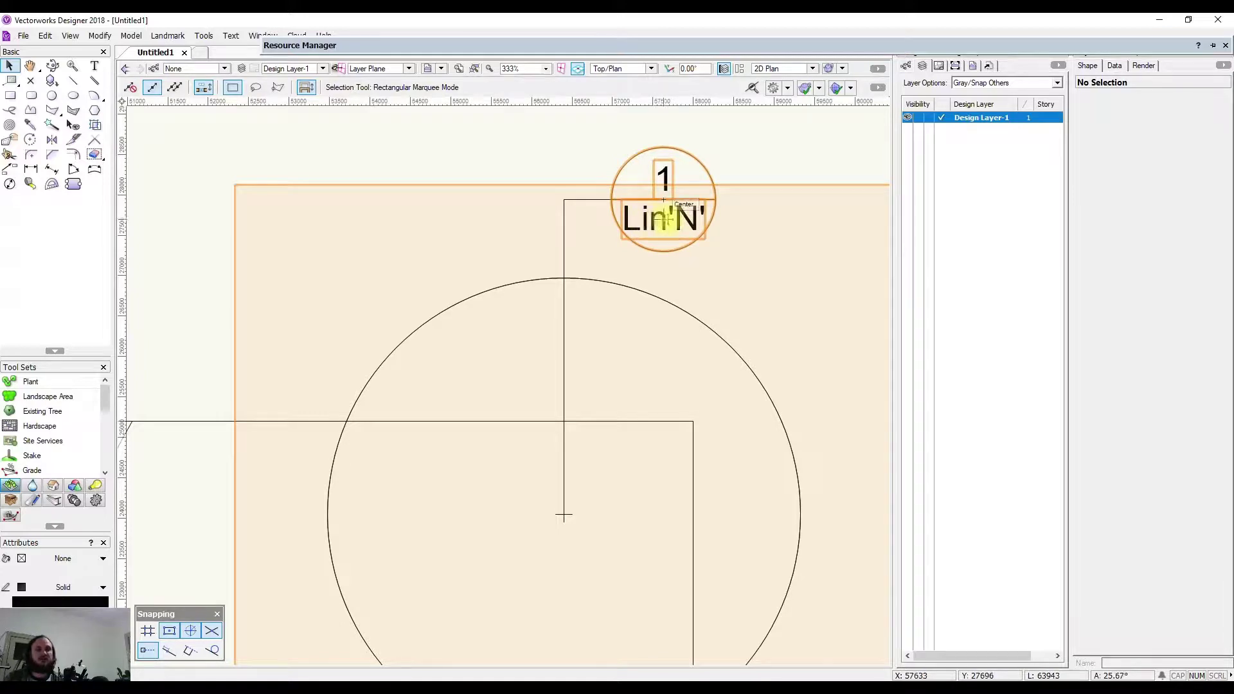
scroll(653, 228, "down", 2)
middle_click_drag(427, 317, 487, 267)
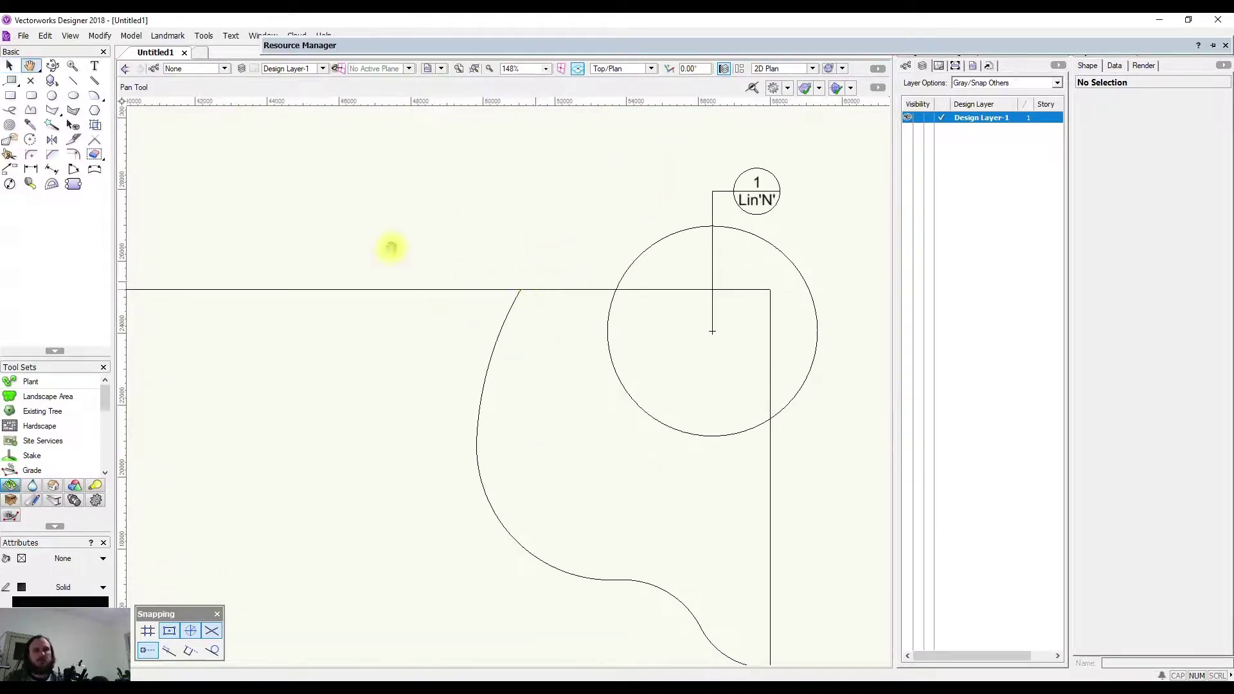
left_click(30, 382)
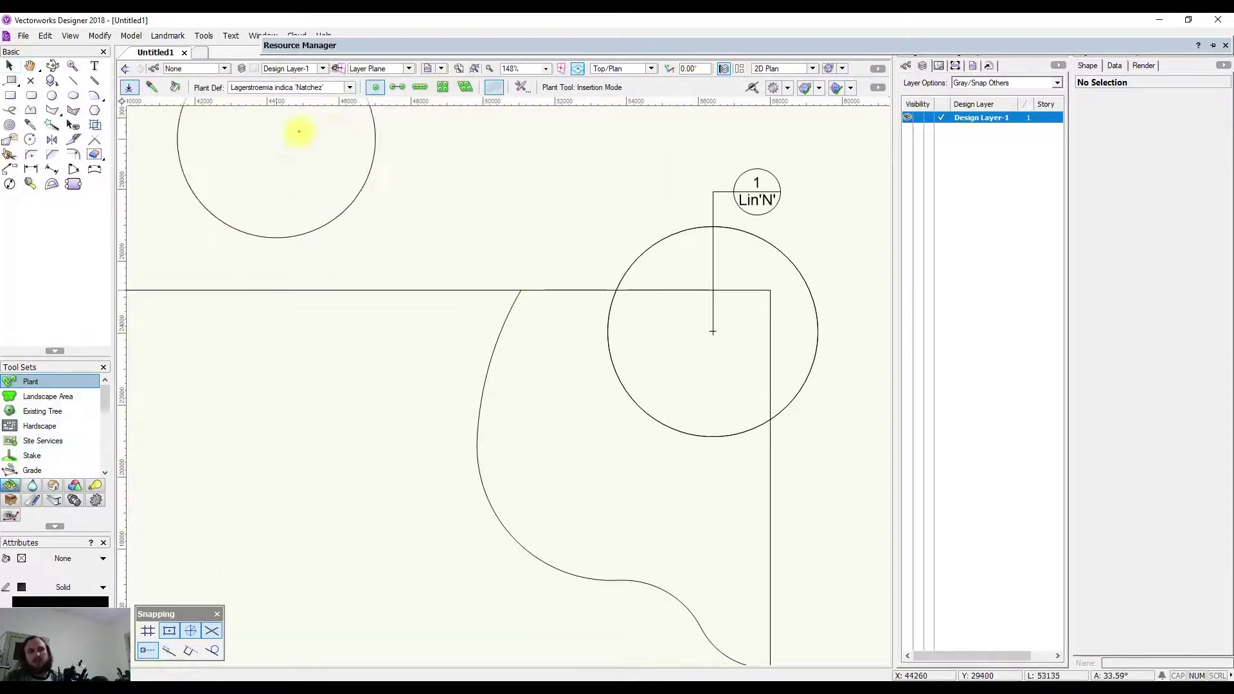
Step: Set the Plant tool to poly-vertex mode with Austrostipa scabra as the plant definition
left_click(395, 87)
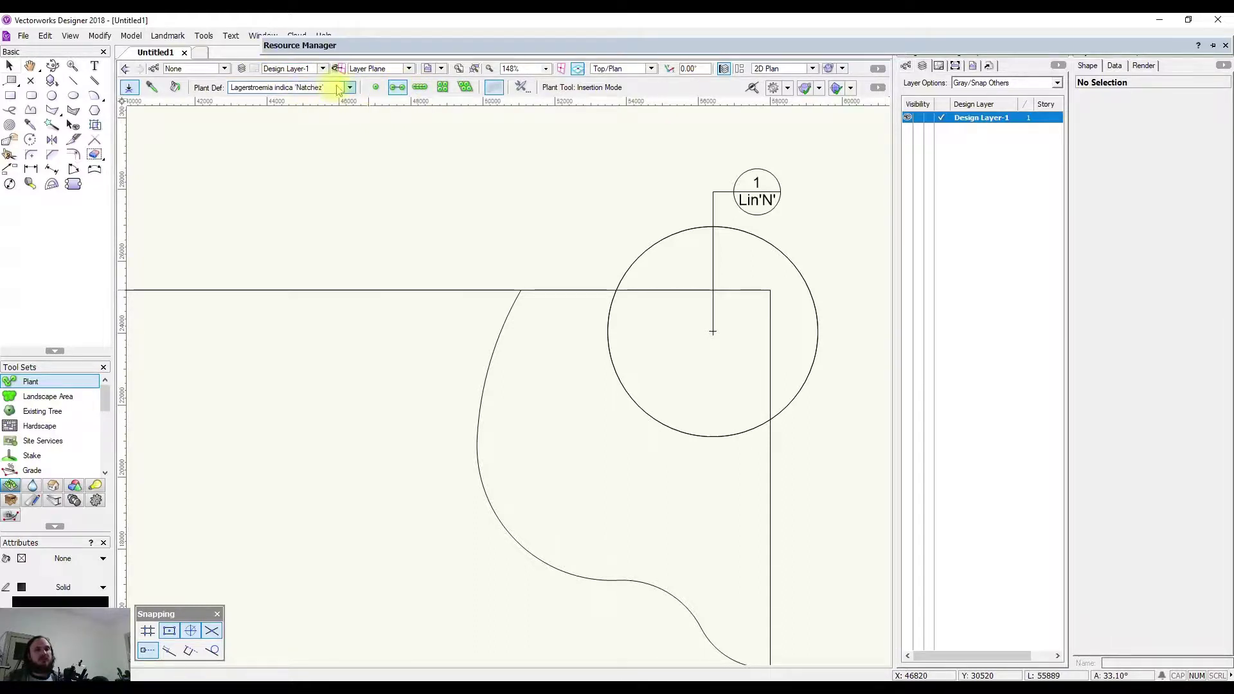
left_click(349, 88)
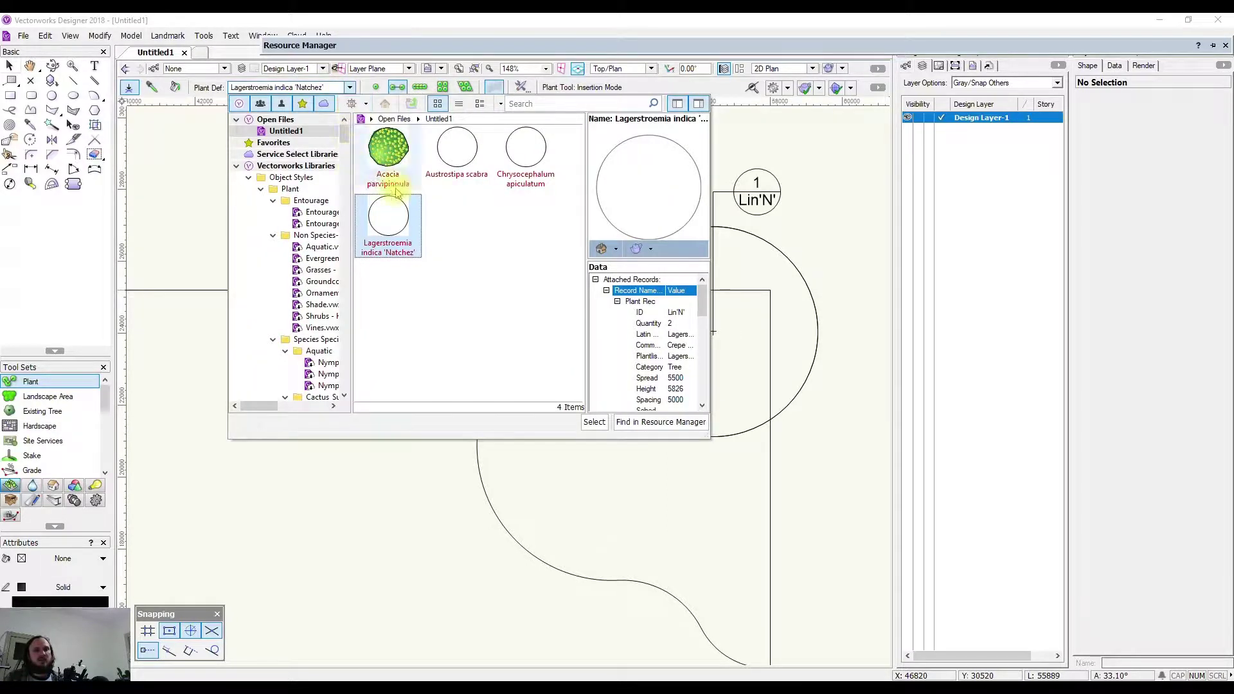
left_click(474, 160)
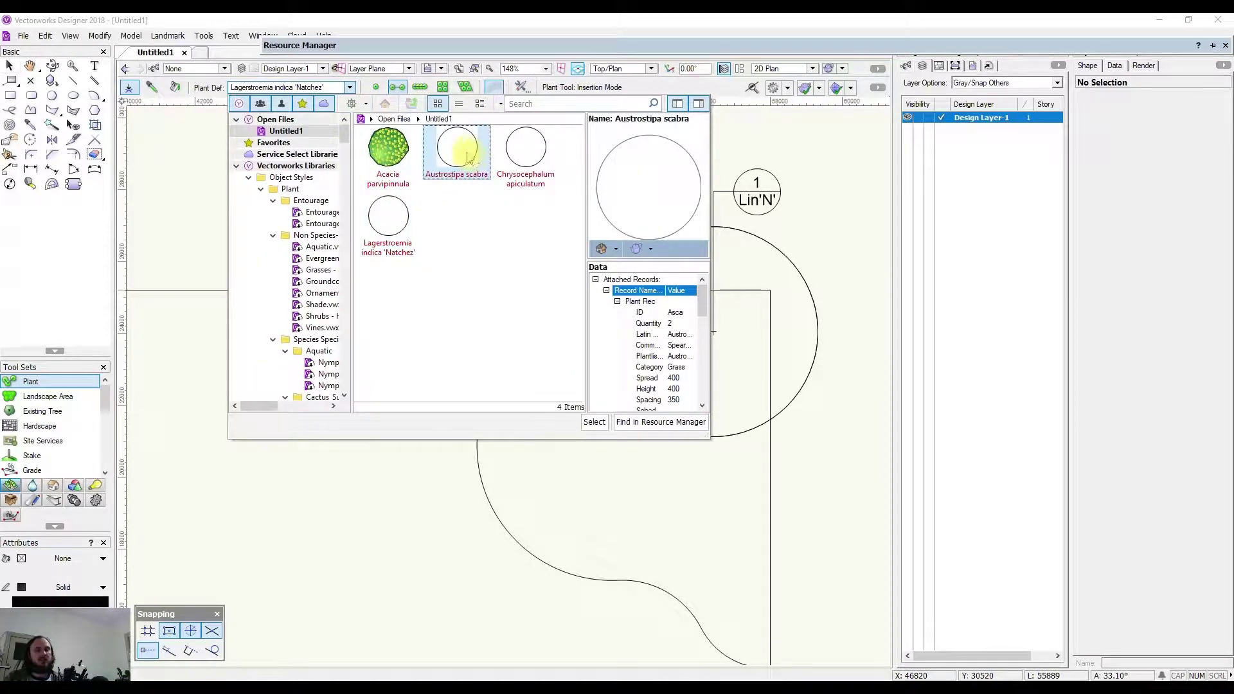
double_click(468, 159)
scroll(637, 422, "up", 2)
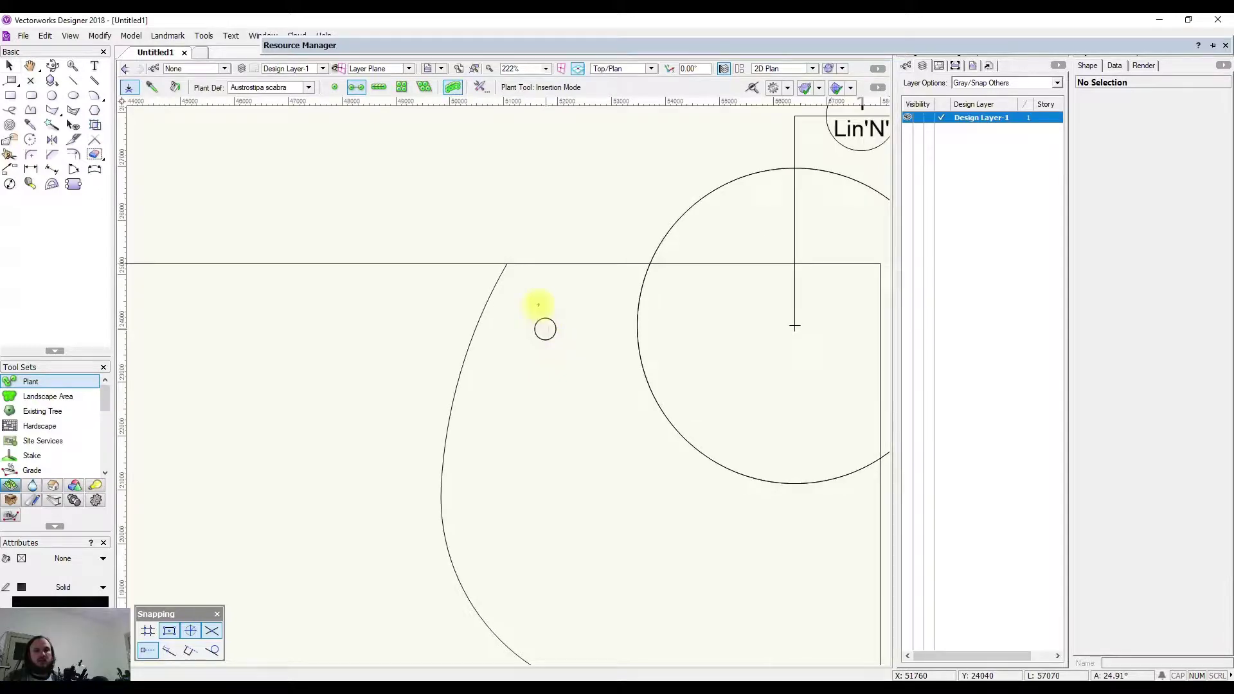
scroll(515, 281, "up", 1)
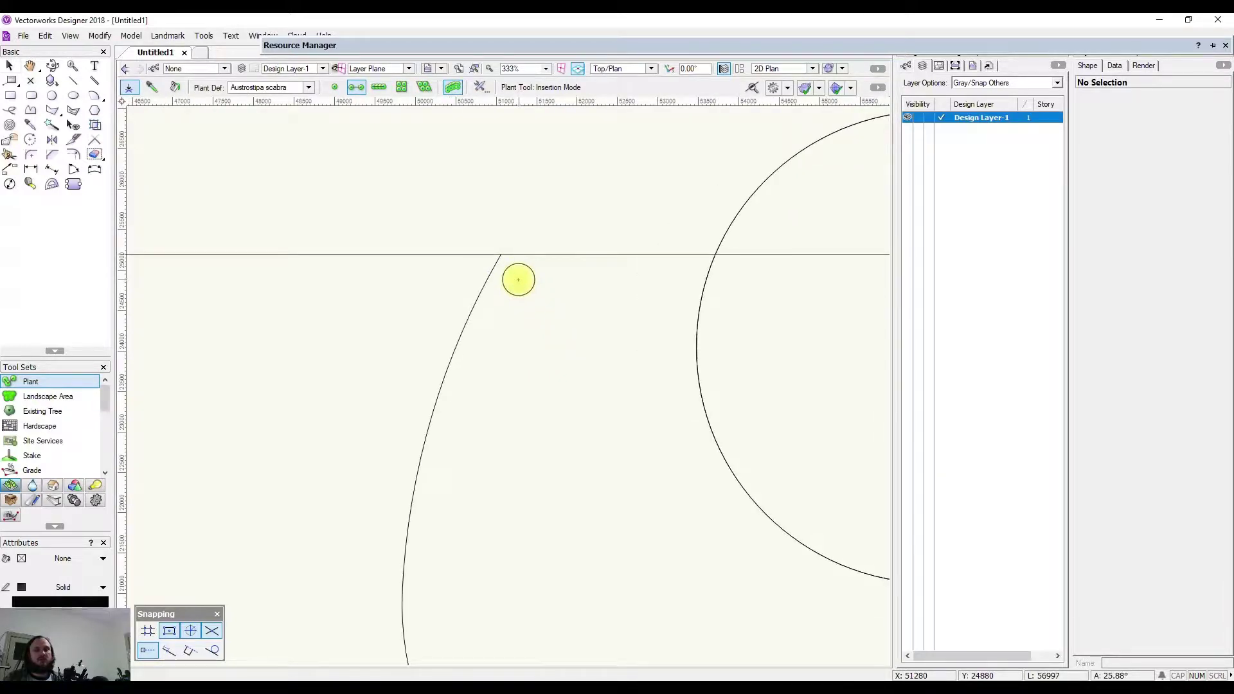
Step: Place seven Austrostipa scabra grasses clustered near the bed's top edge
left_click(504, 282)
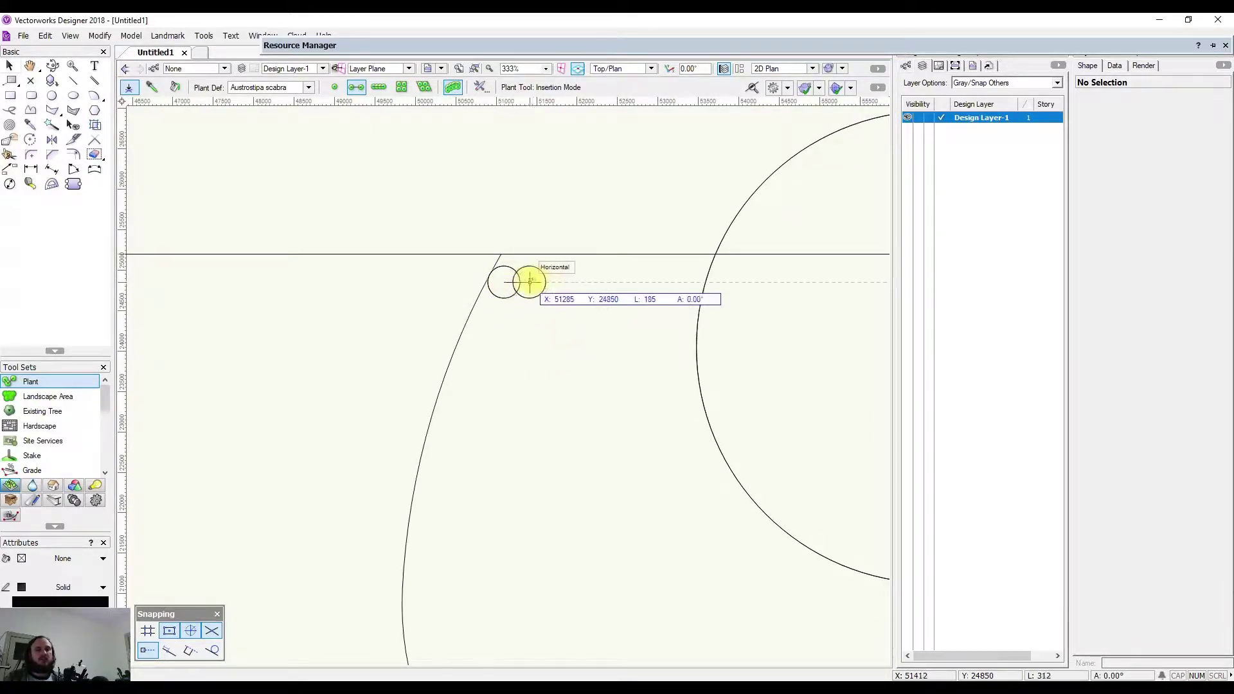
left_click(532, 266)
left_click(532, 292)
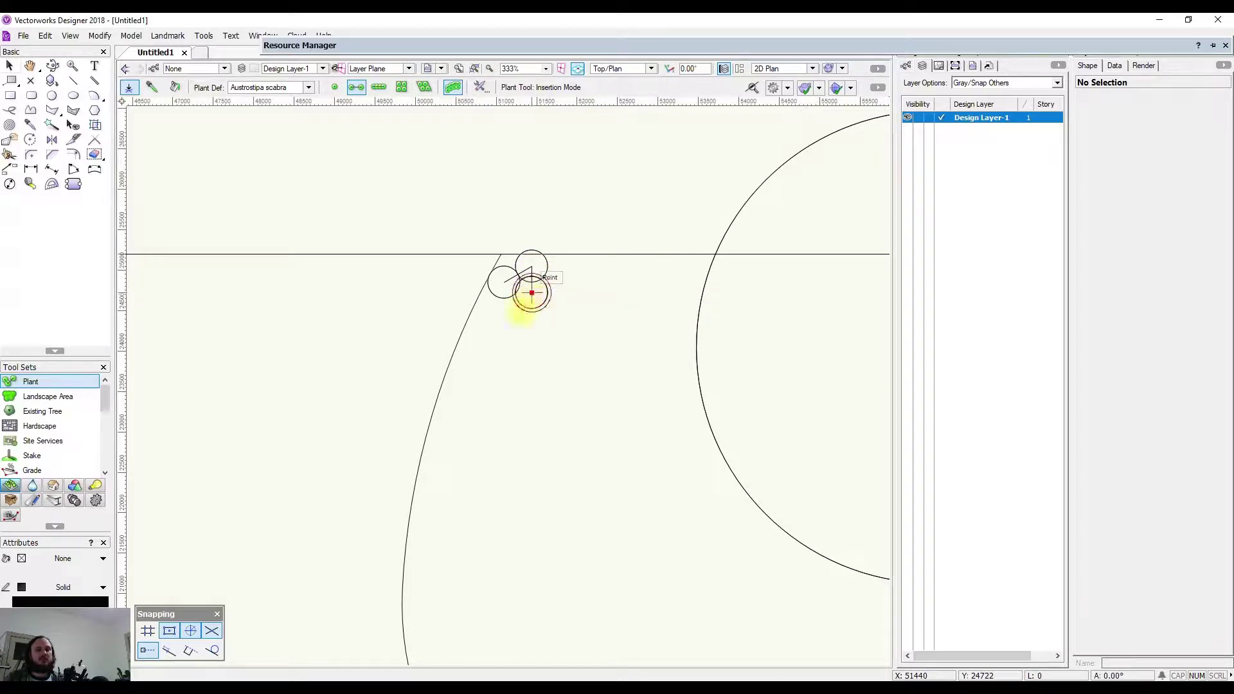
left_click(509, 304)
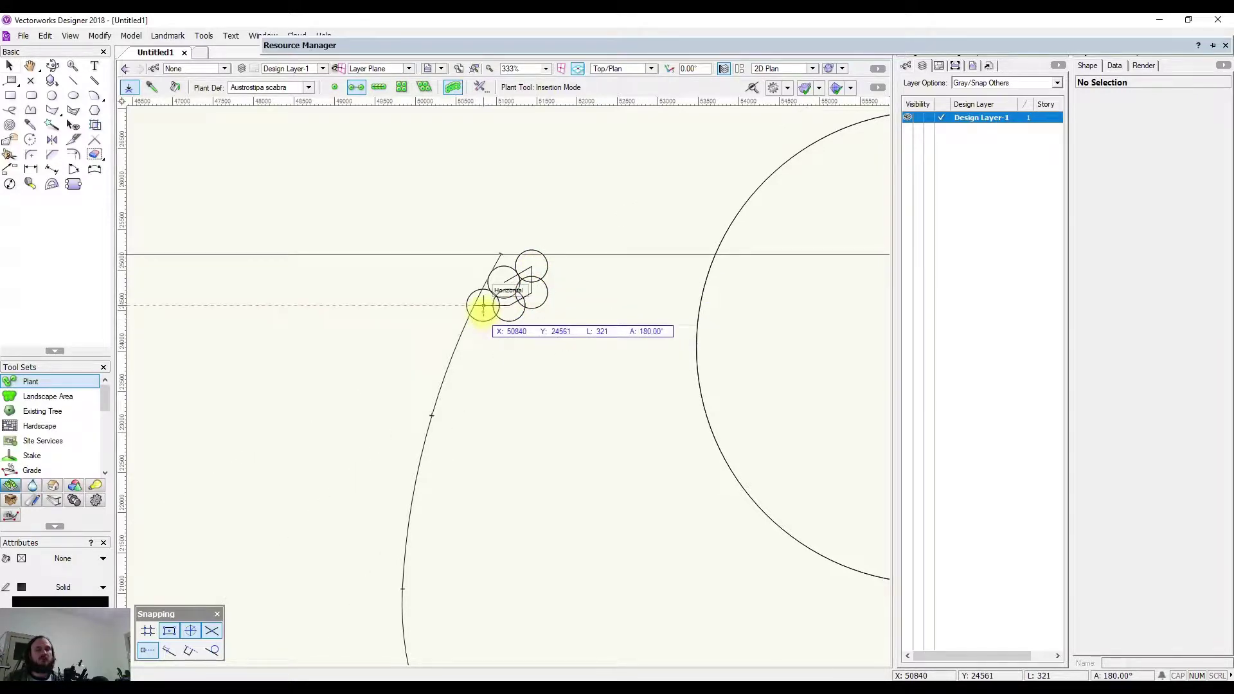
left_click(483, 306)
left_click(496, 328)
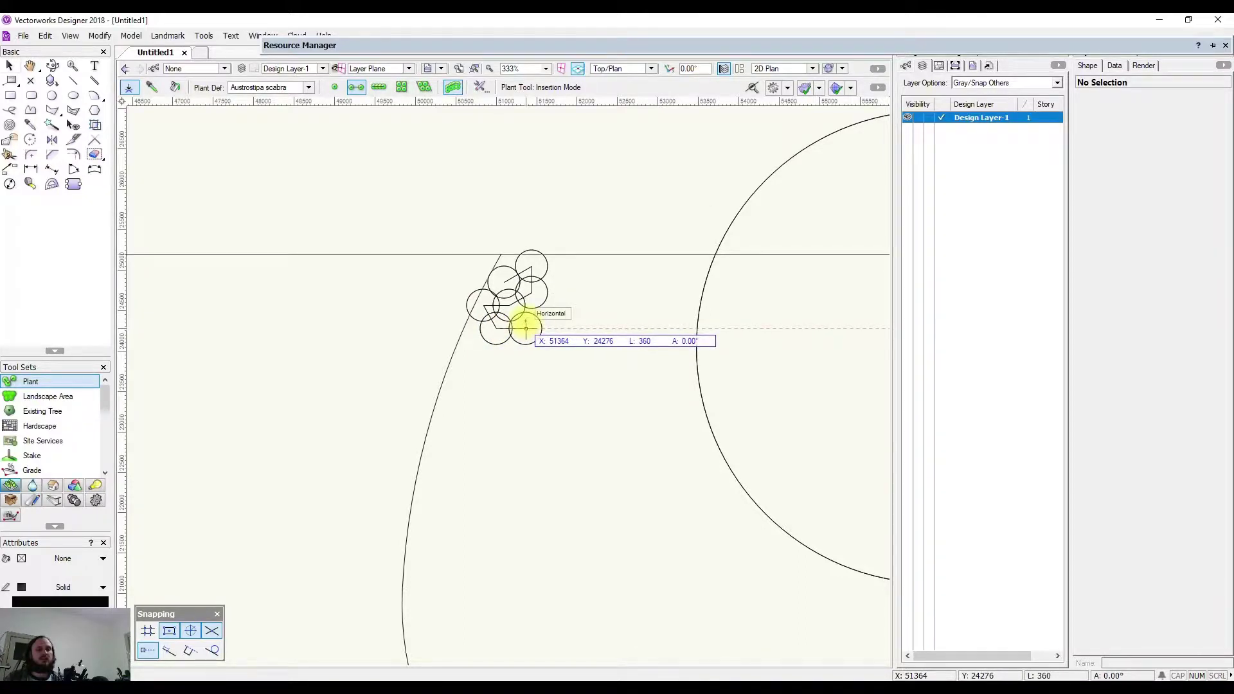
scroll(523, 314, "up", 3)
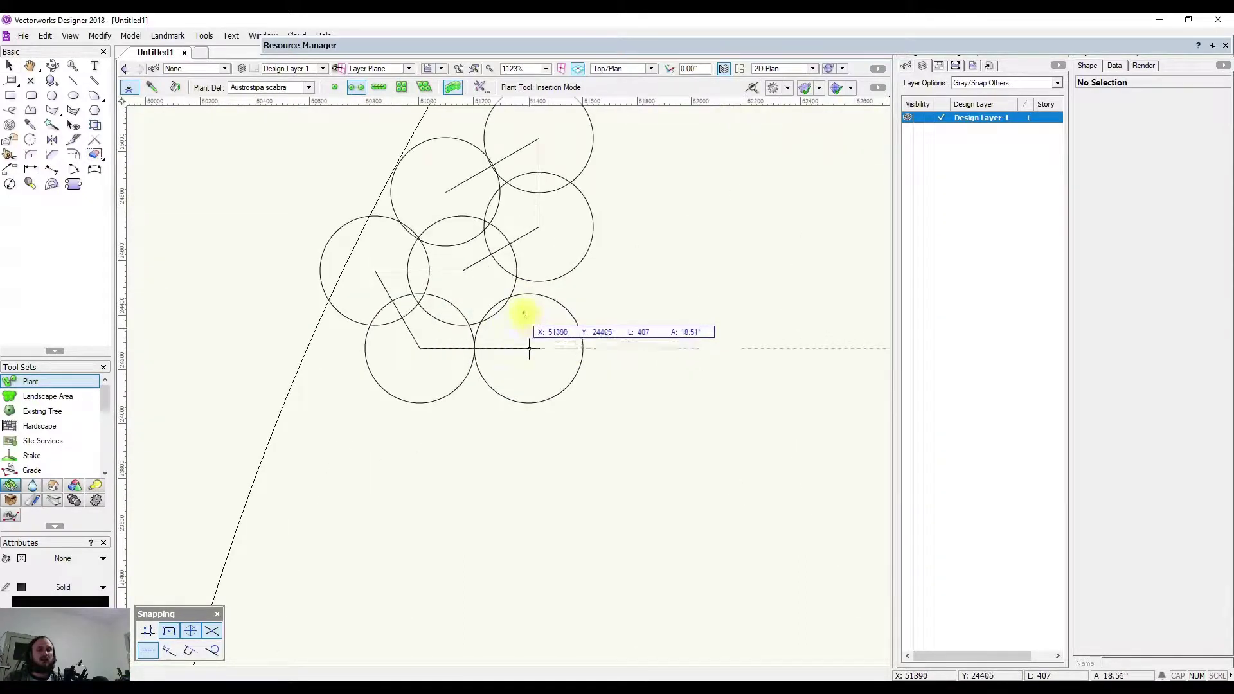
double_click(523, 314)
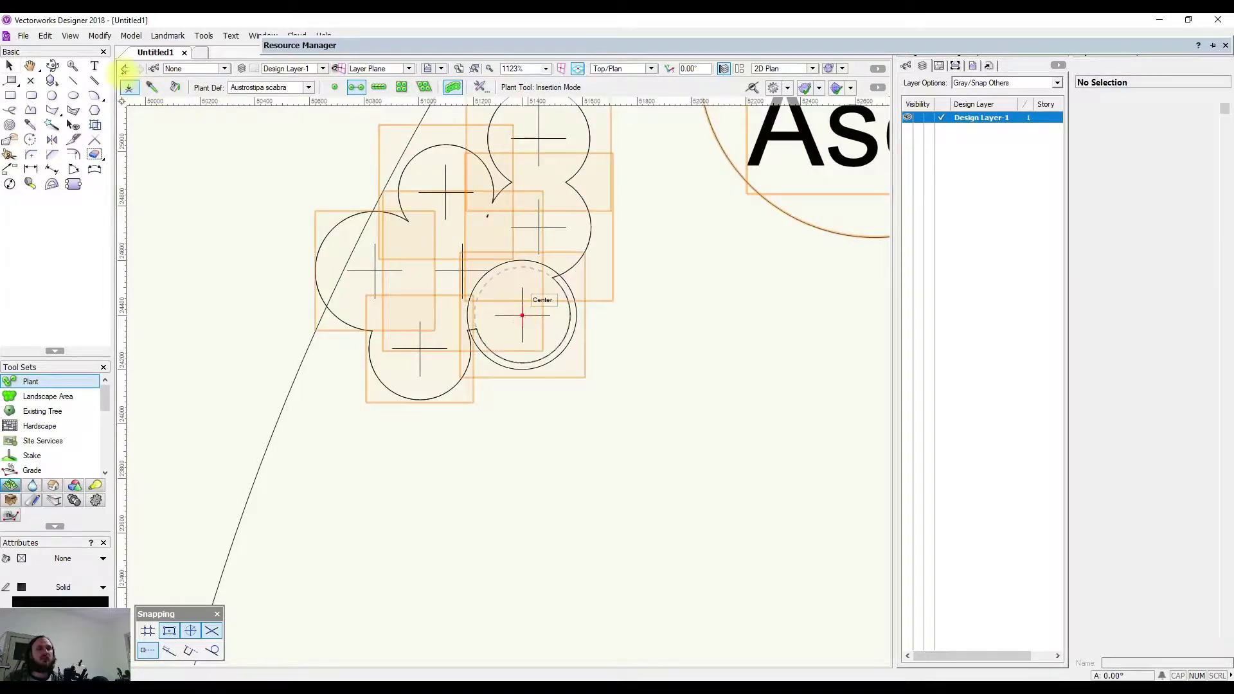
Step: Select the Austrostipa scabra group through its tag leader and change its tick size to 1
left_click(7, 66)
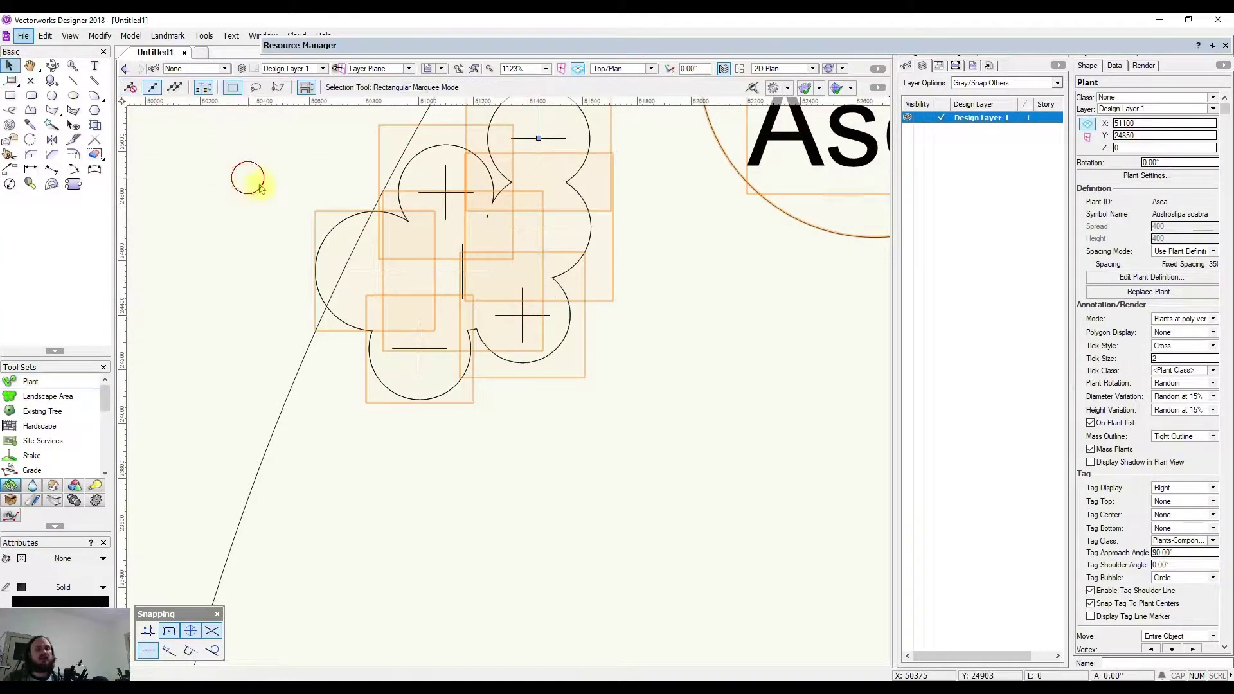
scroll(317, 165, "down", 3)
scroll(450, 242, "up", 2)
left_click(415, 242)
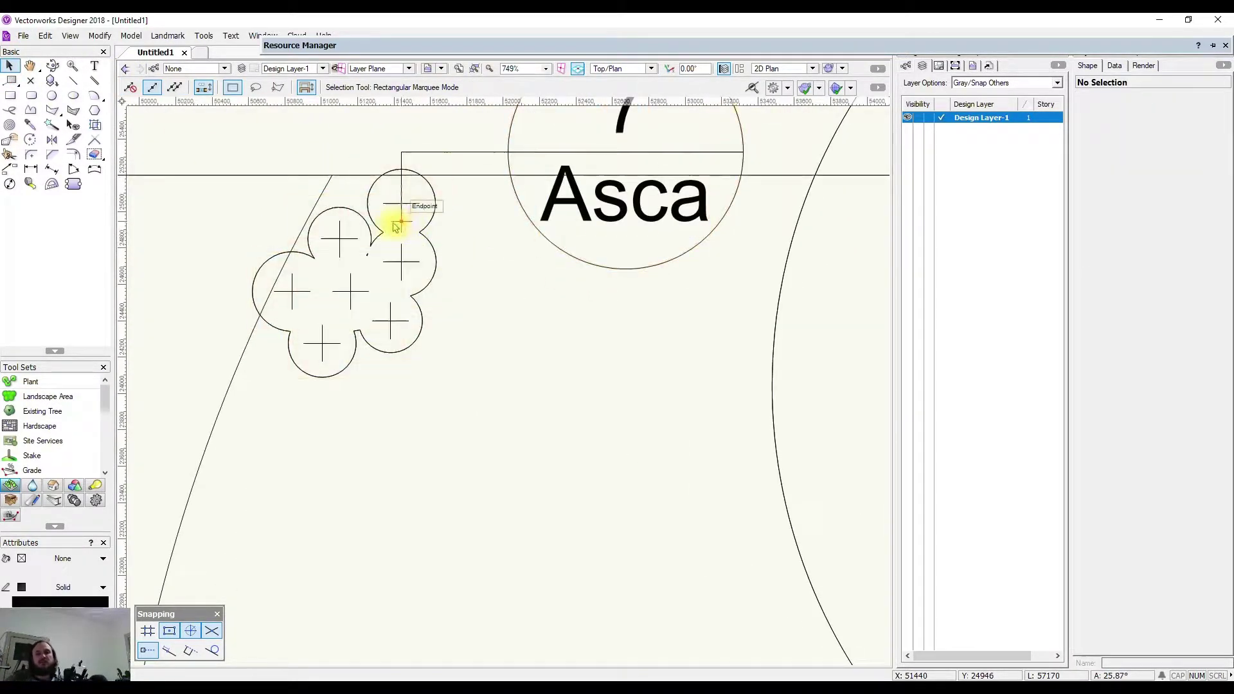
scroll(433, 262, "down", 2)
middle_click_drag(433, 251, 501, 258)
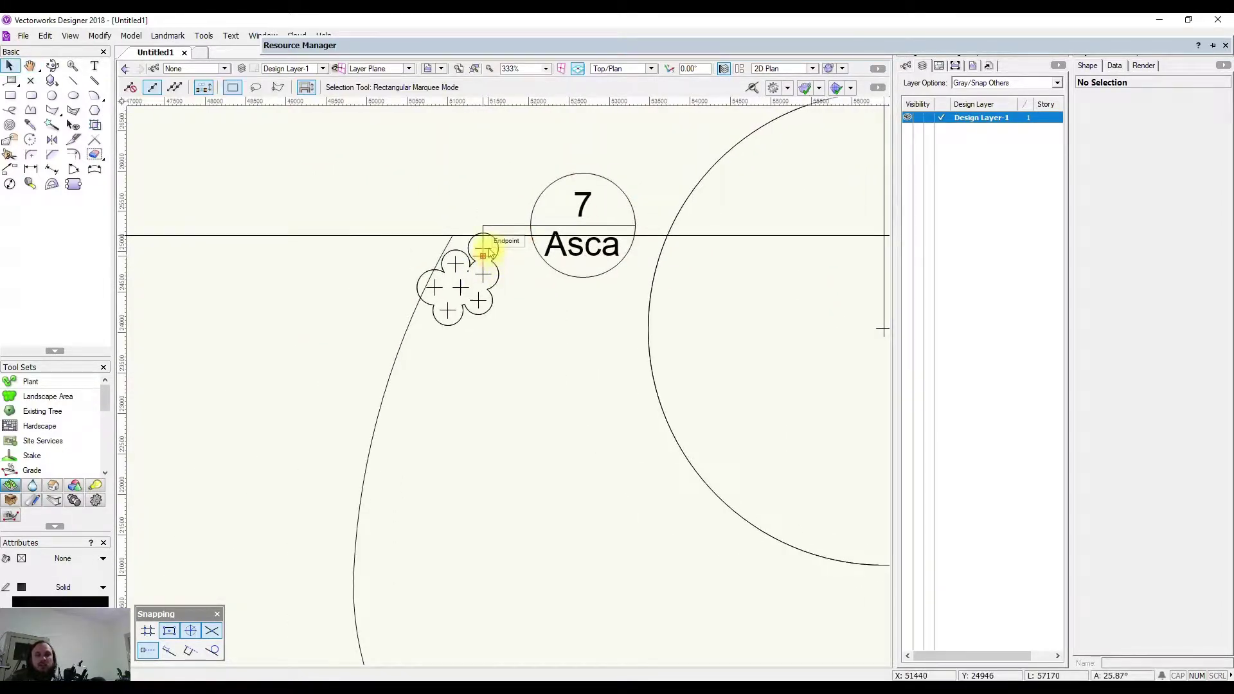
left_click_drag(482, 250, 482, 249)
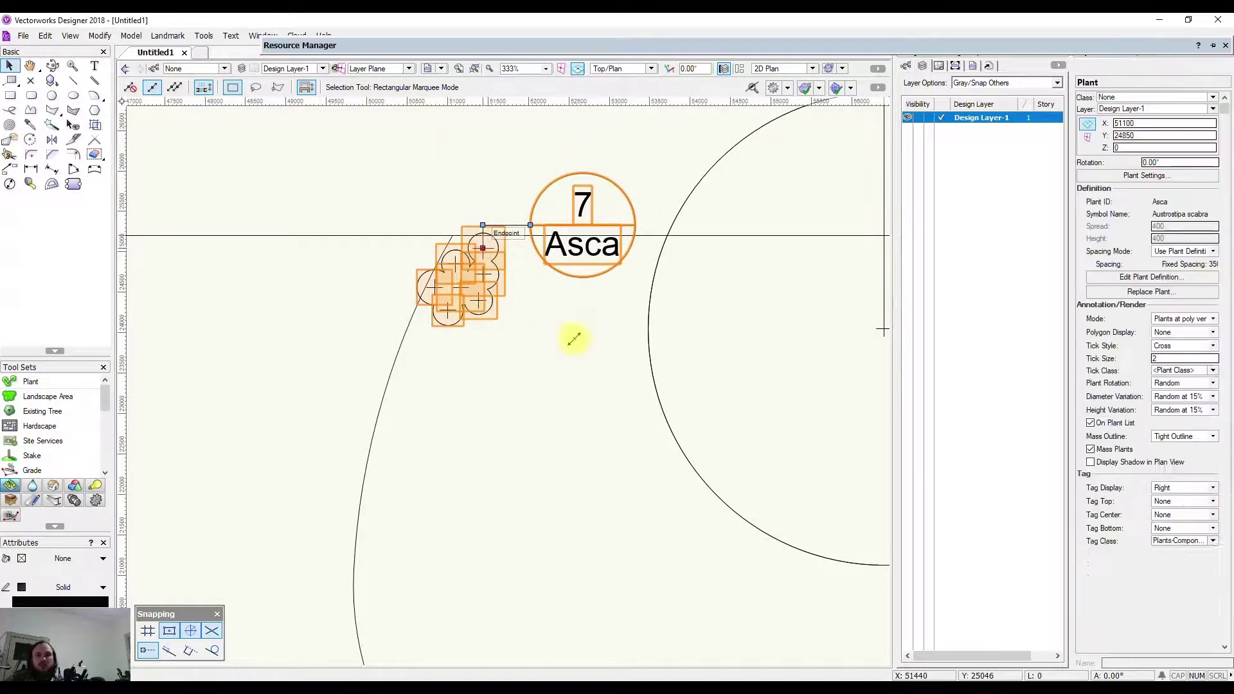
scroll(556, 271, "down", 2)
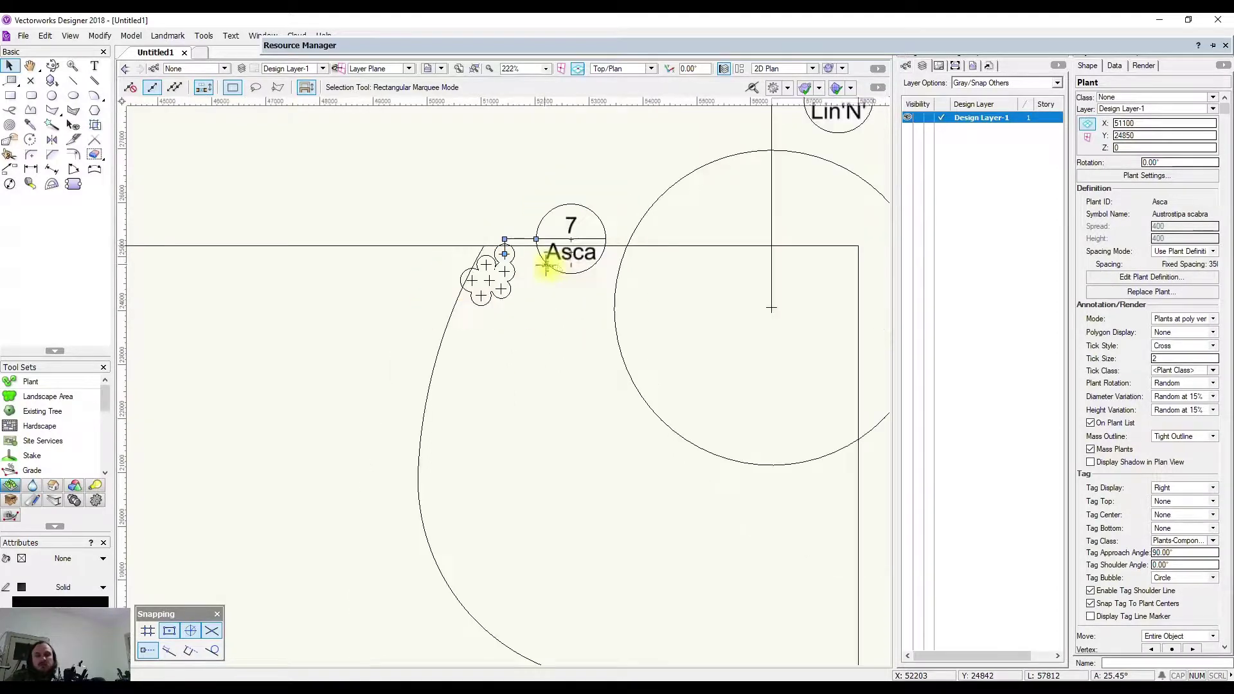
middle_click_drag(629, 275, 320, 333)
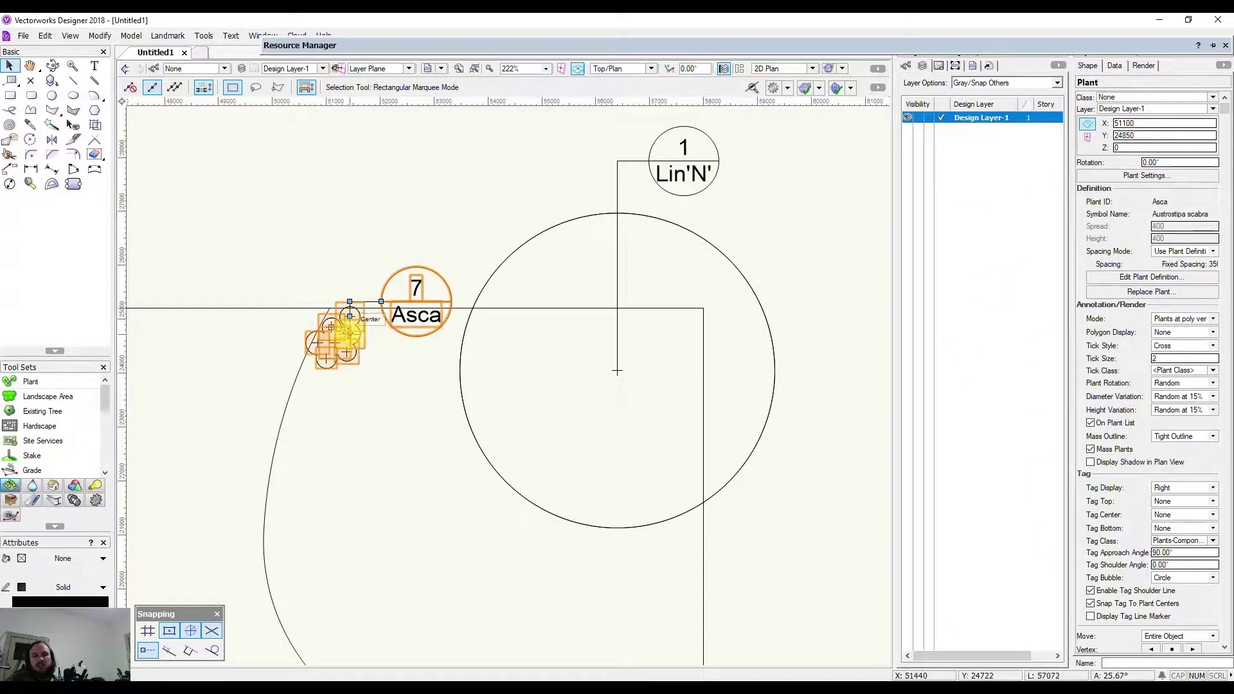
middle_click_drag(347, 330, 397, 328)
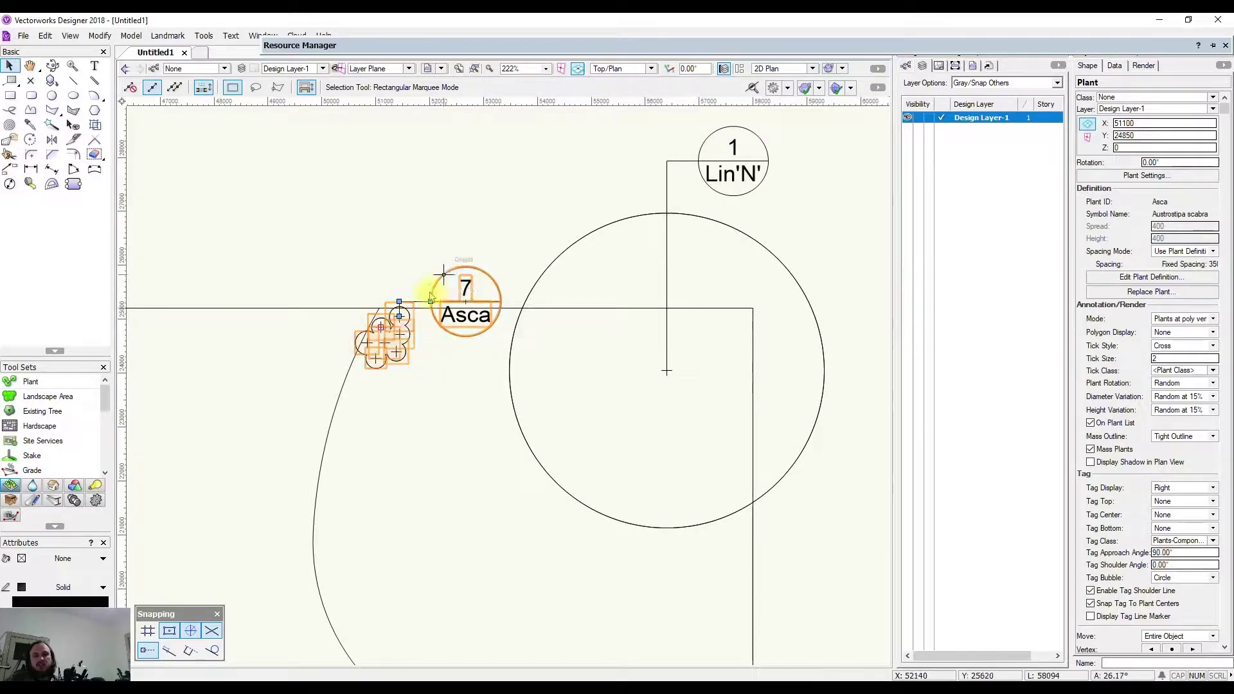
scroll(376, 340, "up", 1)
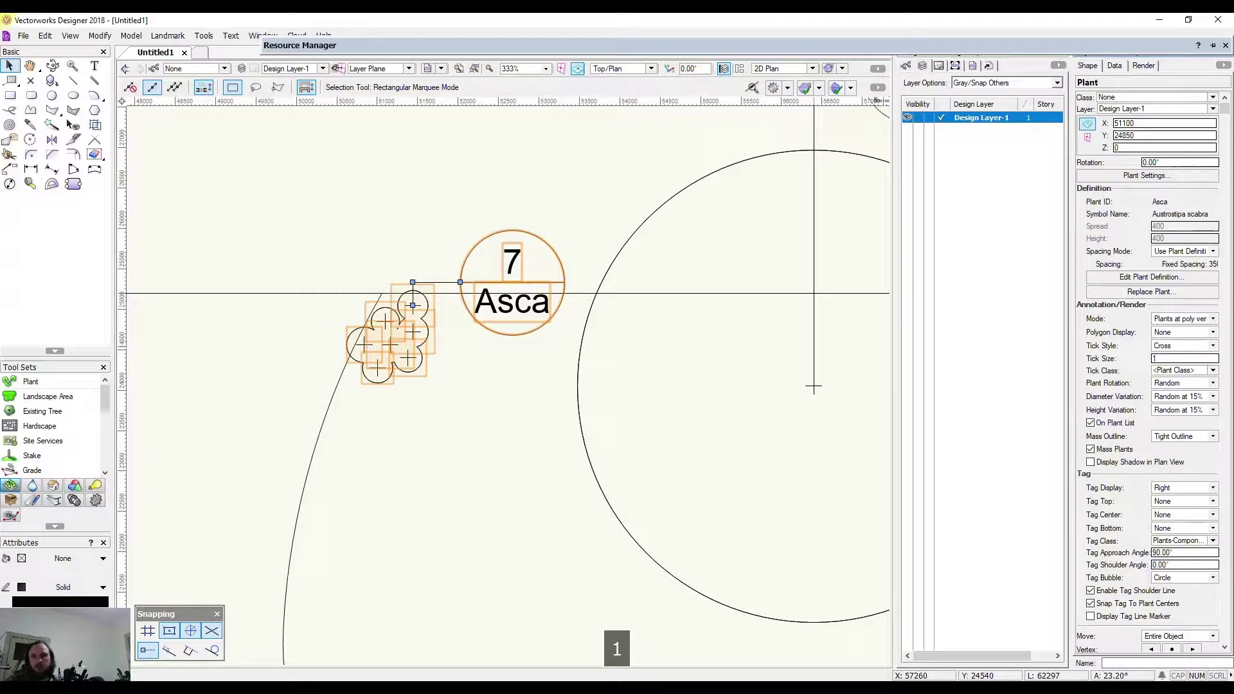
key("Return")
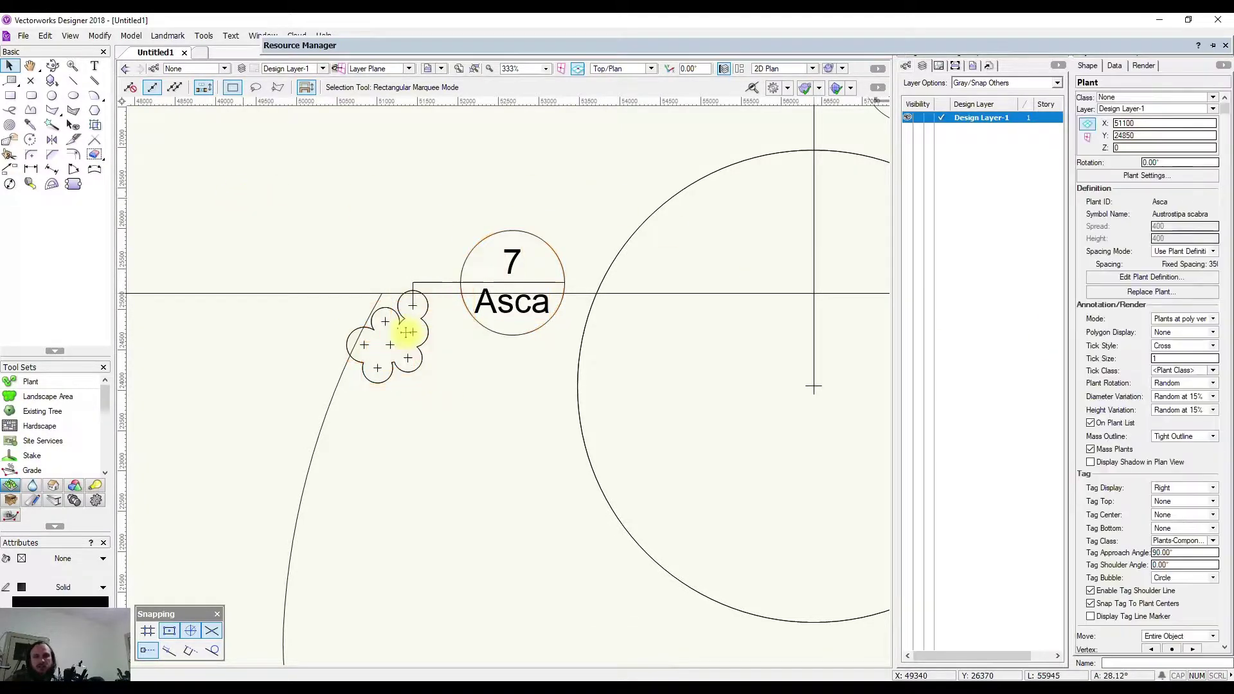
scroll(411, 344, "up", 2)
key("Escape")
left_click(361, 298)
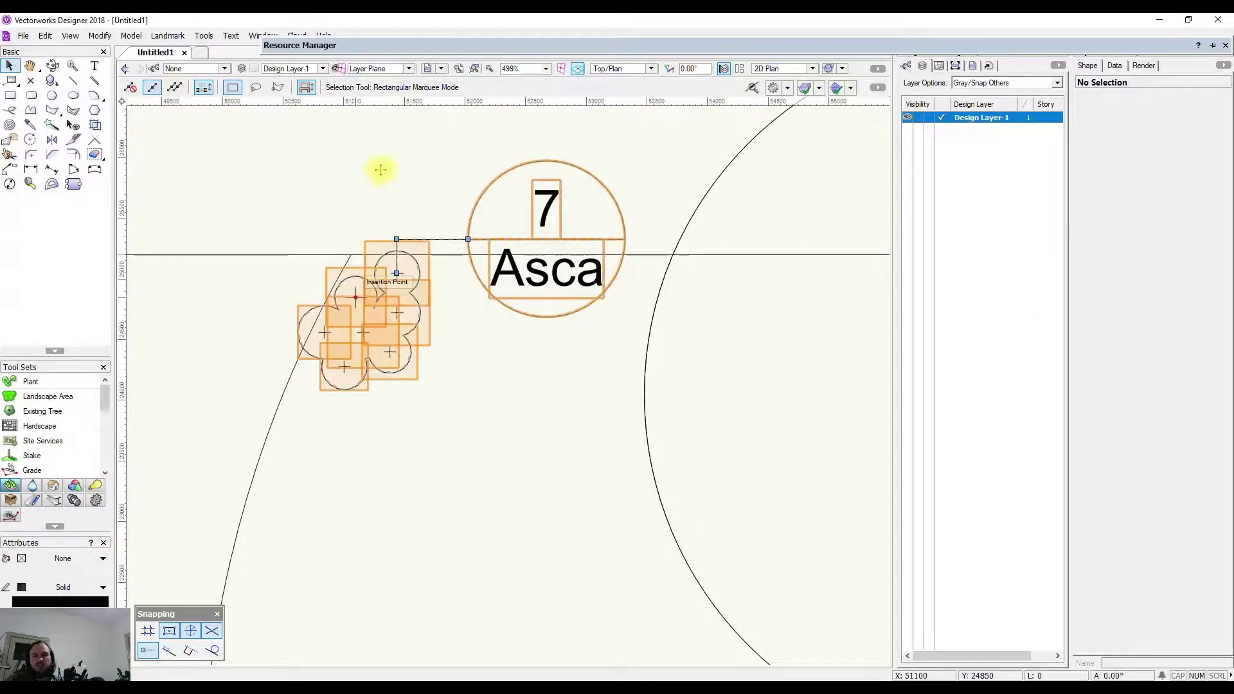
left_click(397, 312)
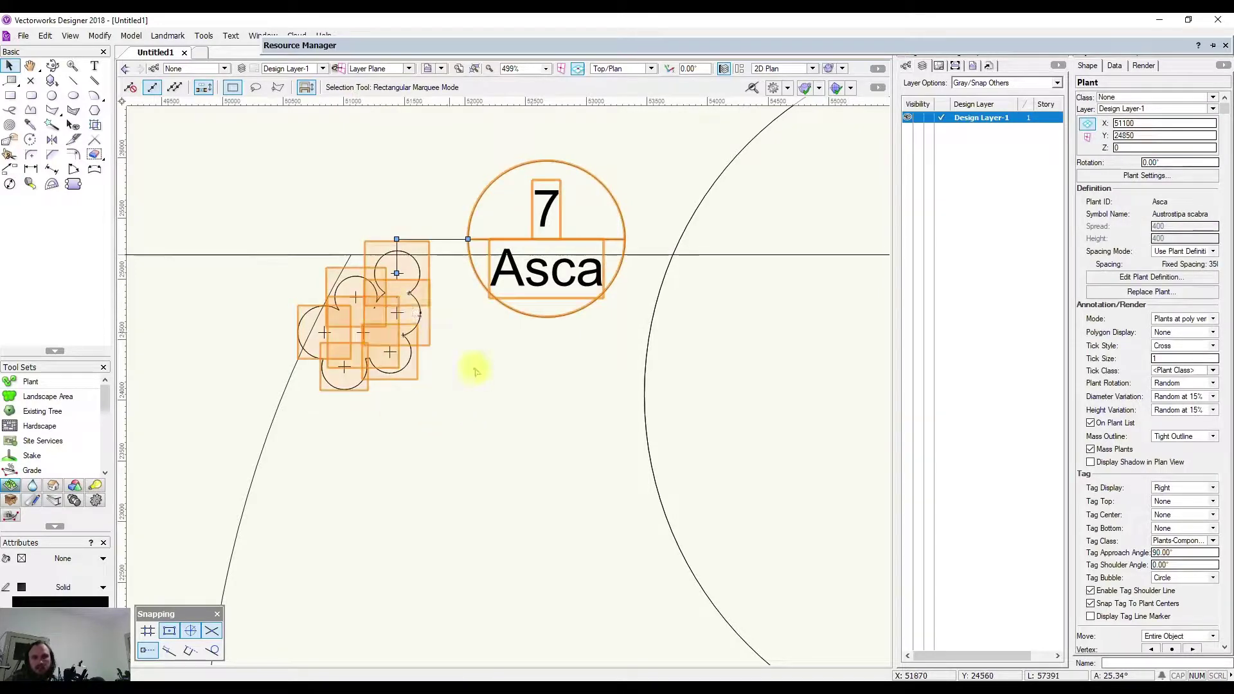
key("Escape")
left_click(674, 392)
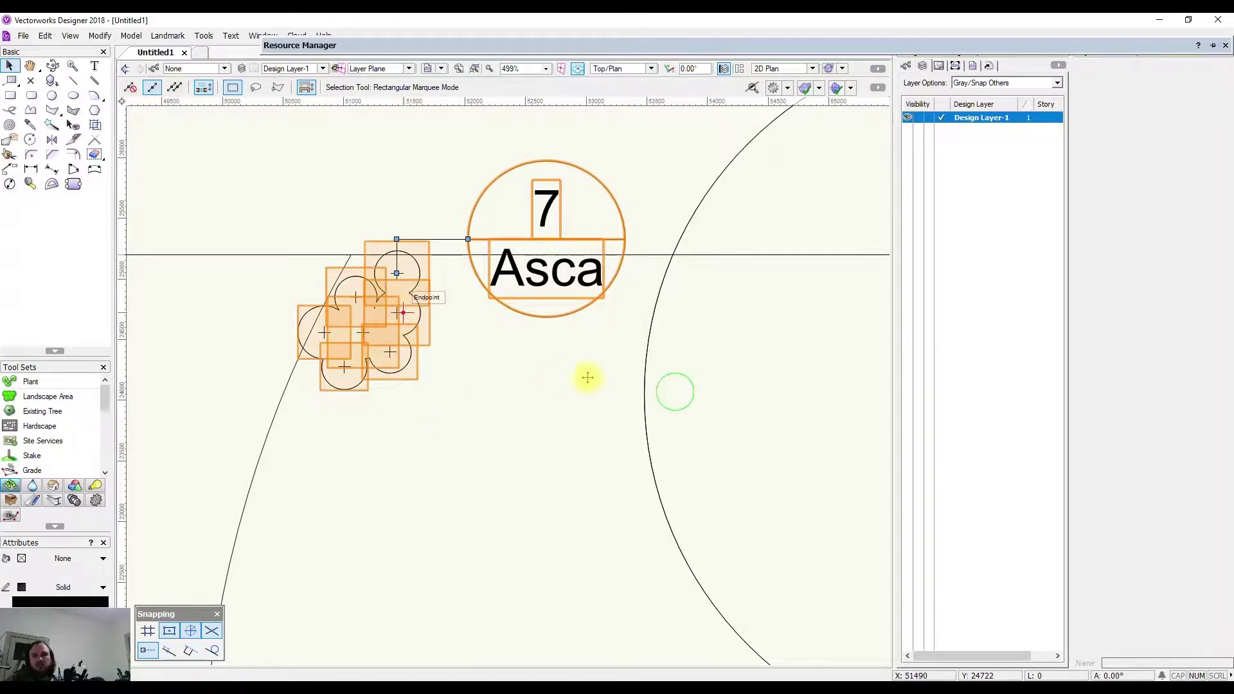
scroll(309, 354, "down", 3)
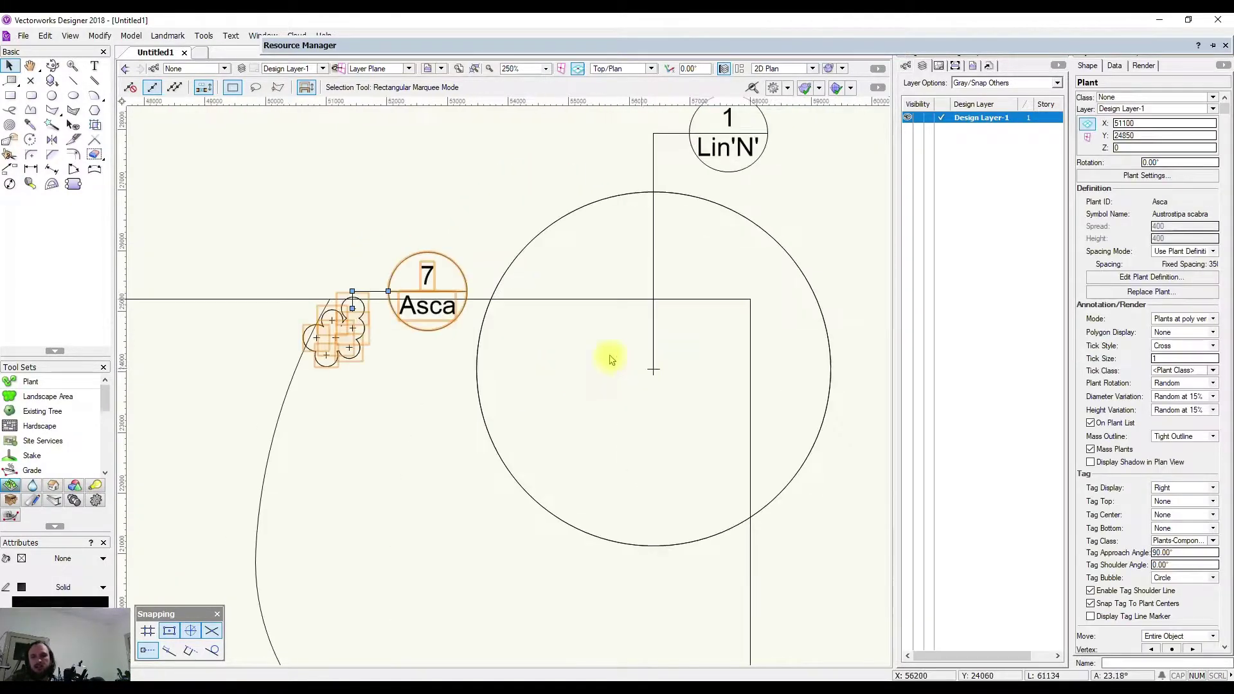
left_click(1091, 449)
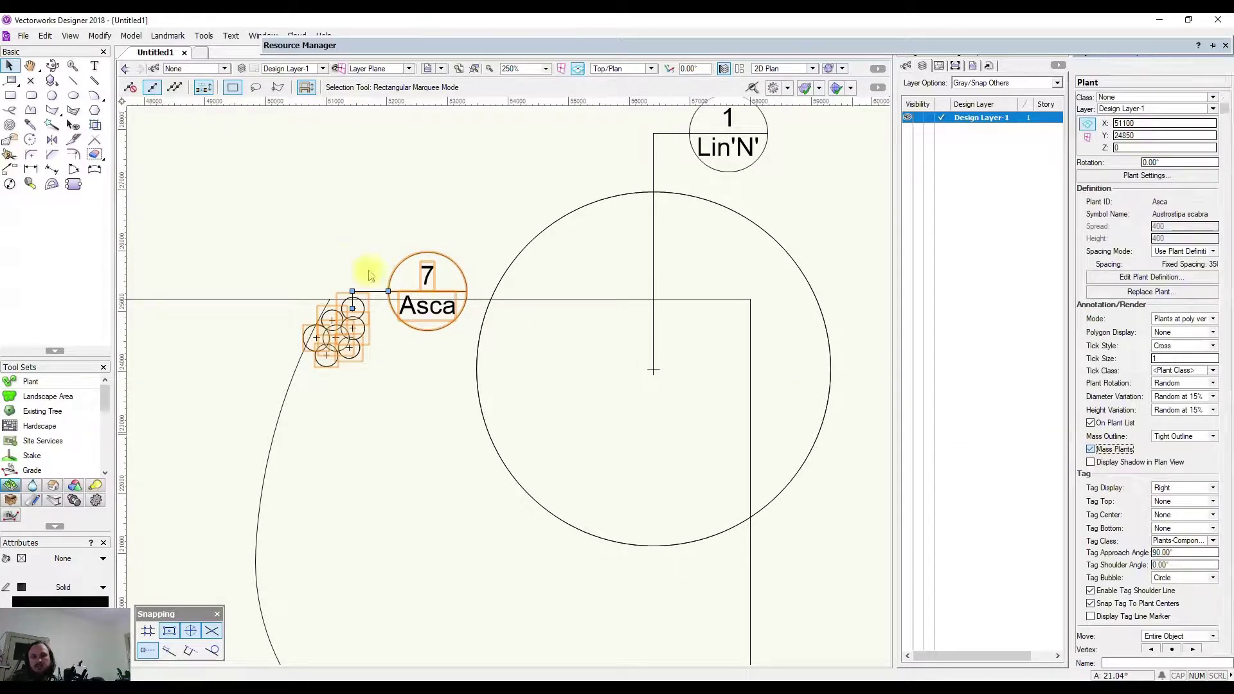
key("Escape")
scroll(340, 326, "up", 3)
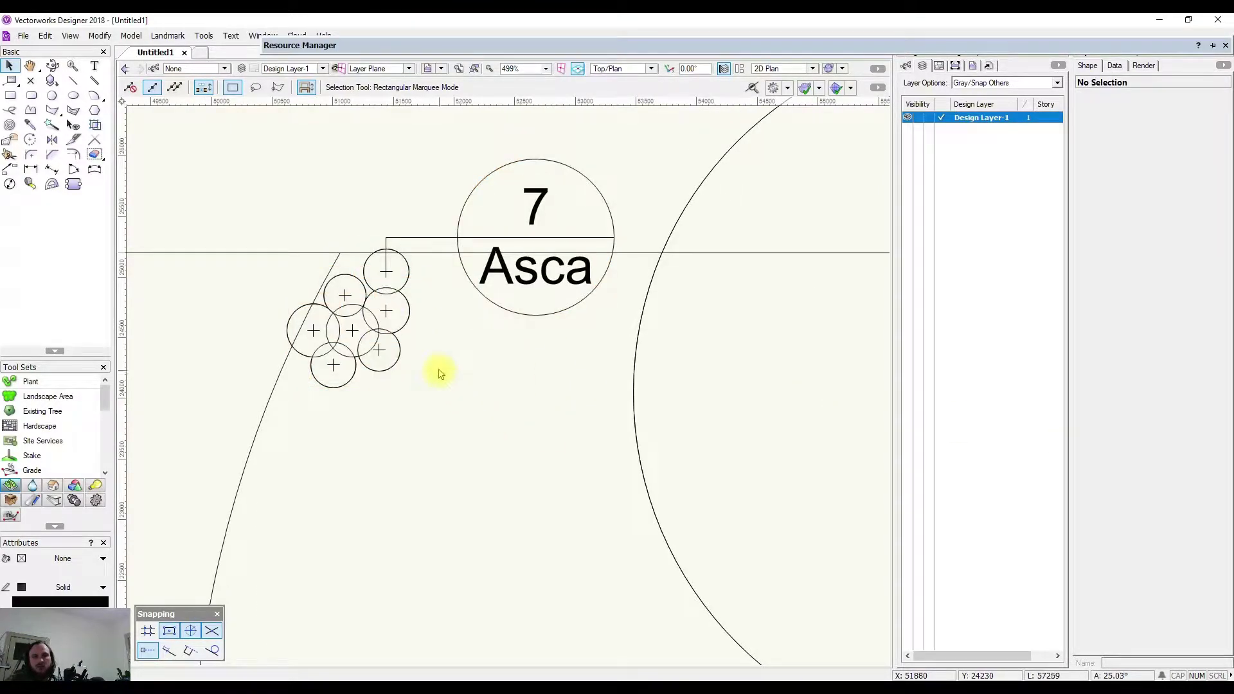
scroll(331, 292, "up", 2)
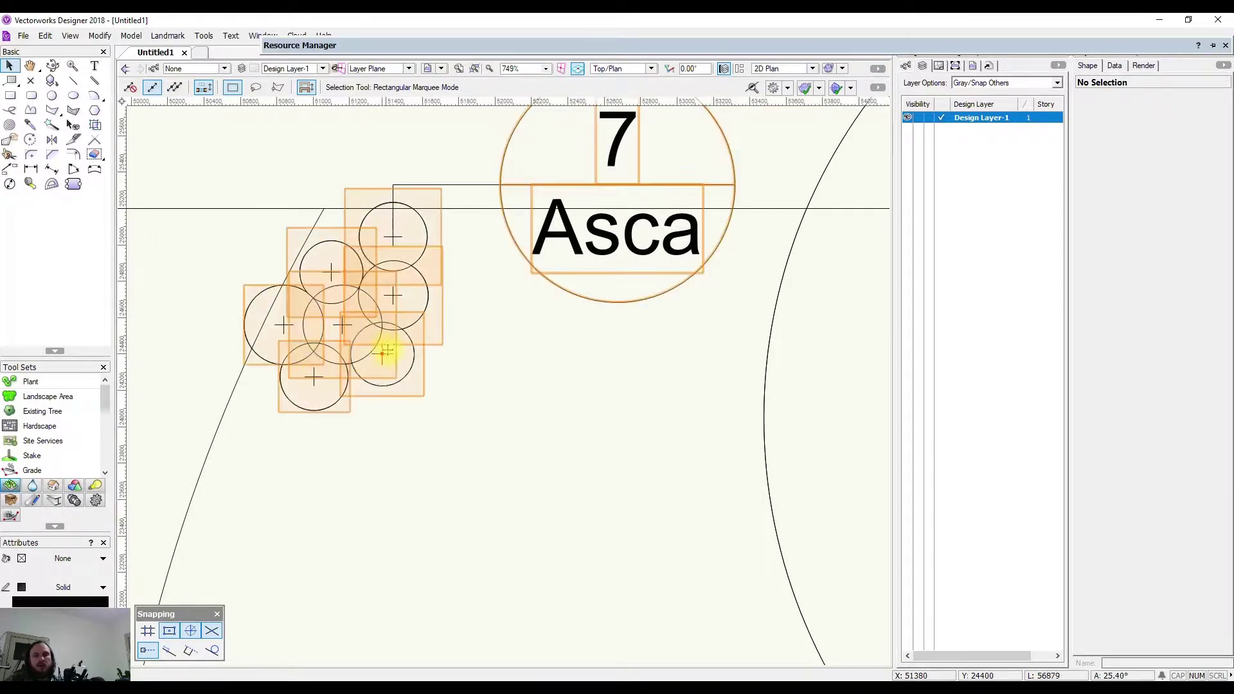
scroll(353, 316, "down", 2)
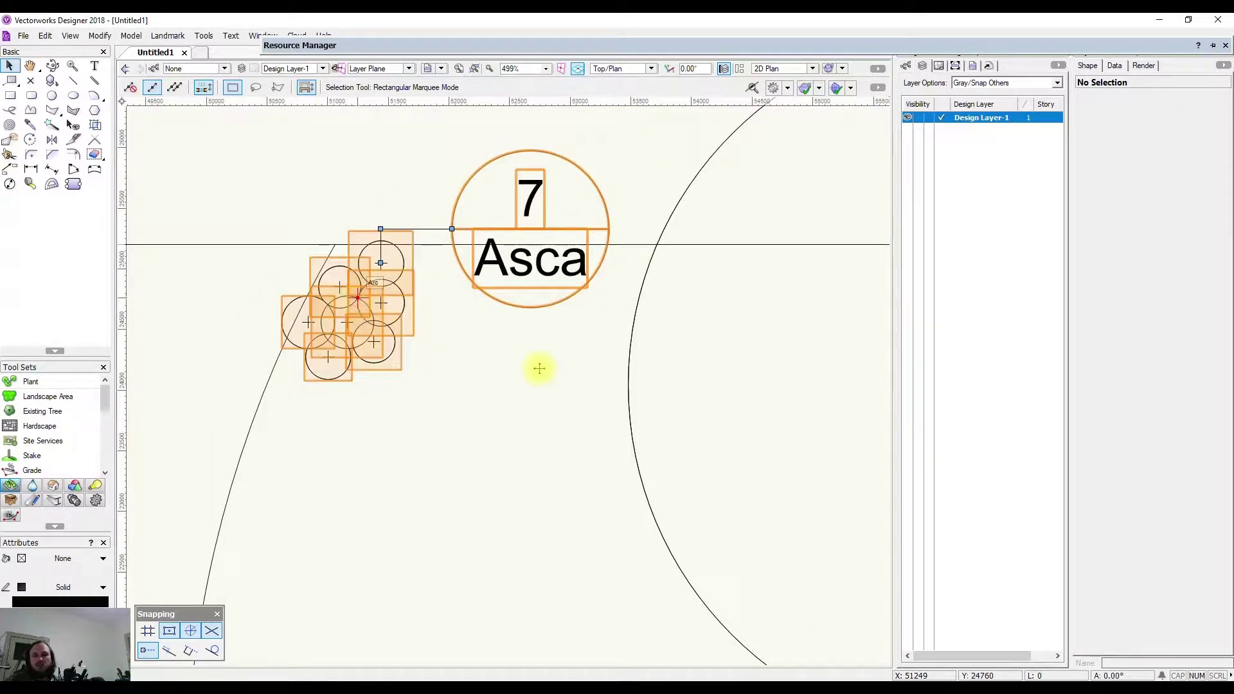
left_click(587, 390)
scroll(711, 421, "down", 1)
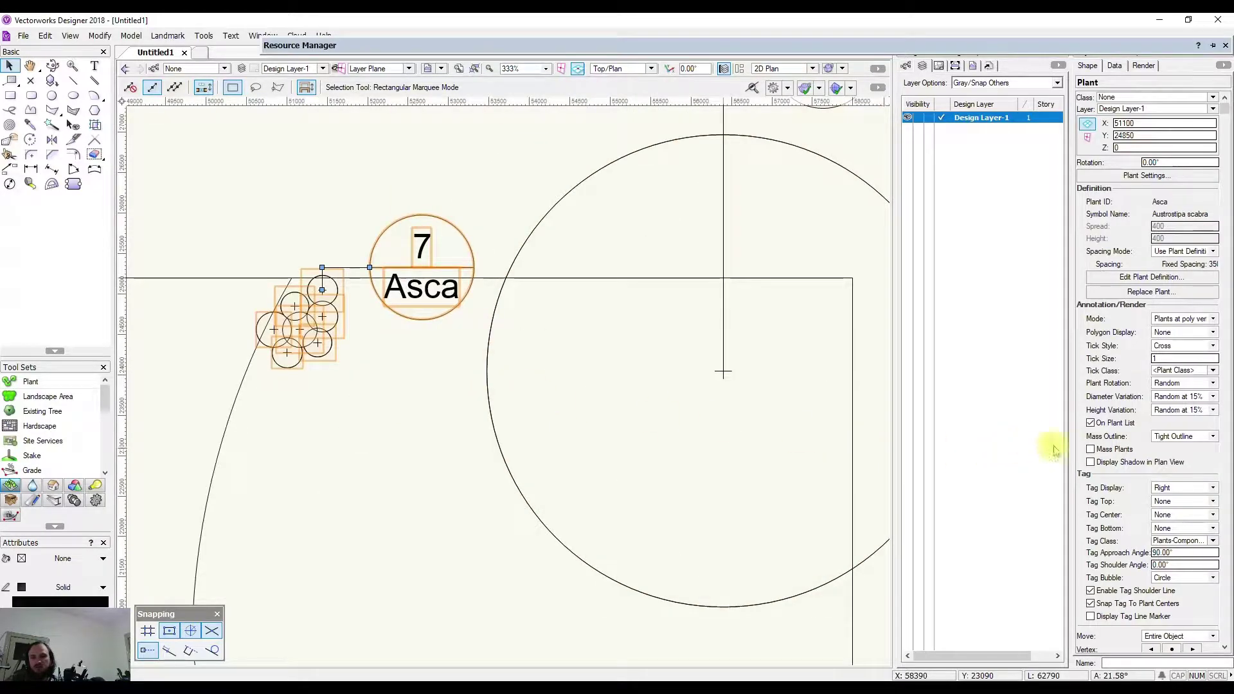
left_click(1091, 450)
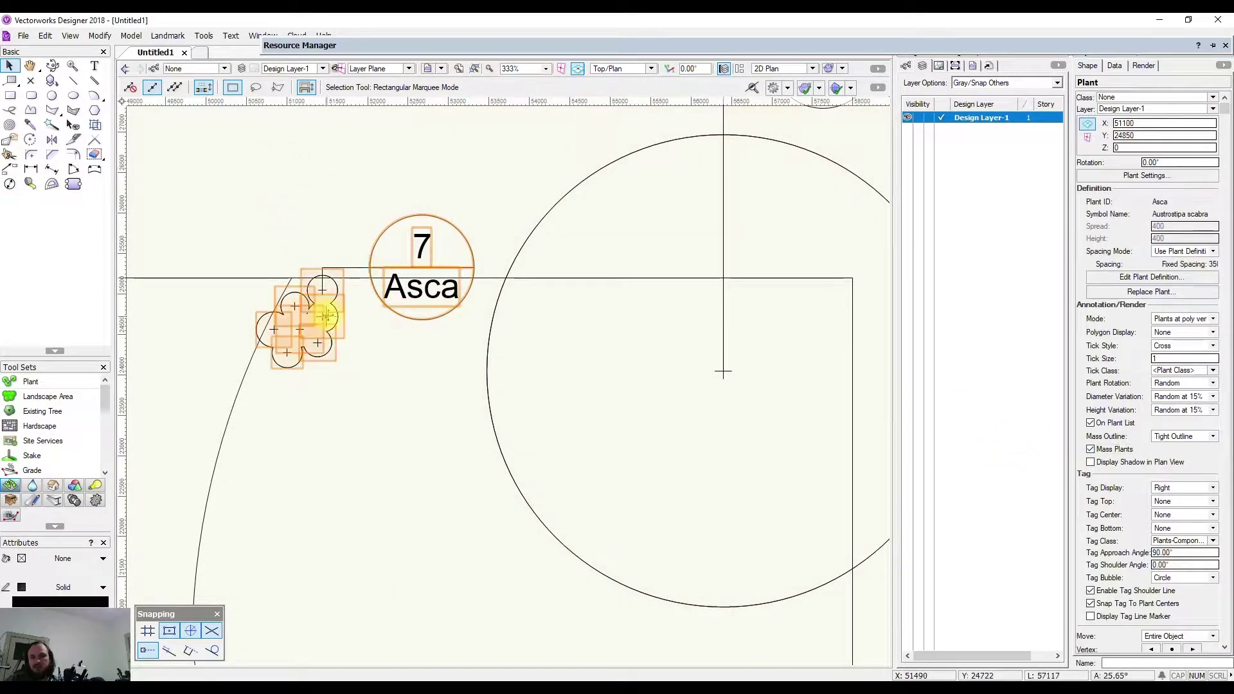
left_click(649, 445)
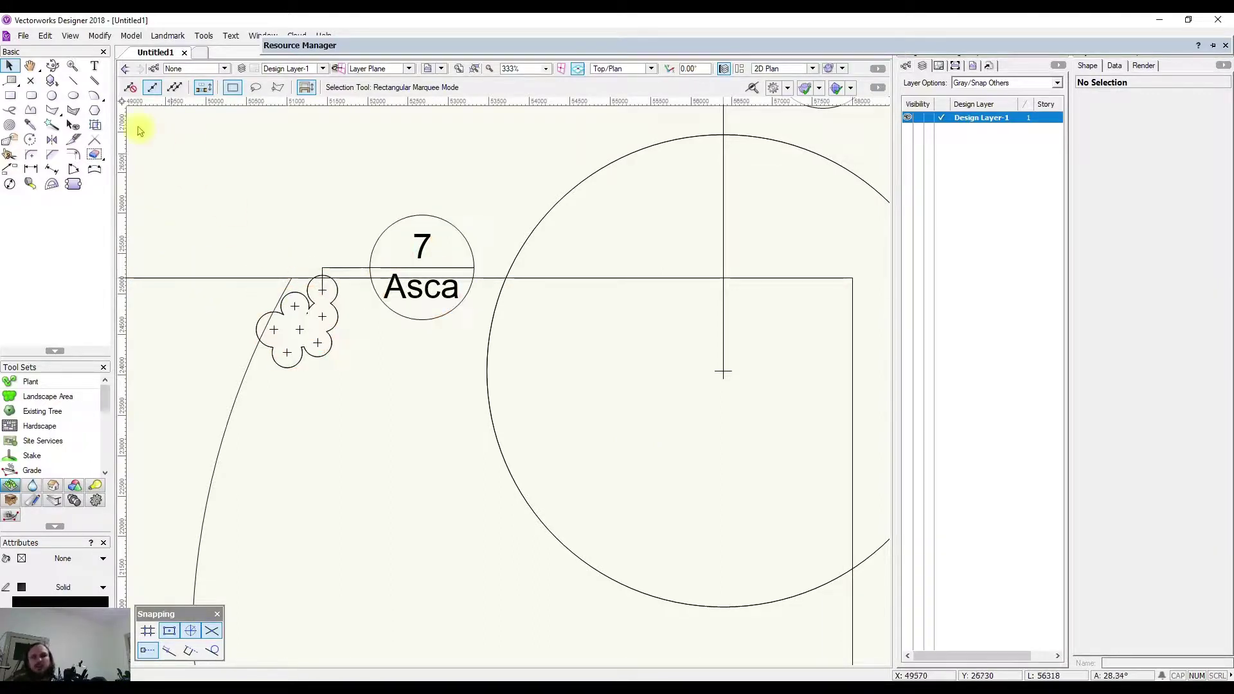
Step: Start a Poly-Edge Spaced row of Chrysocephalum apiculatum at the bed edge below the Asca plants
left_click(33, 382)
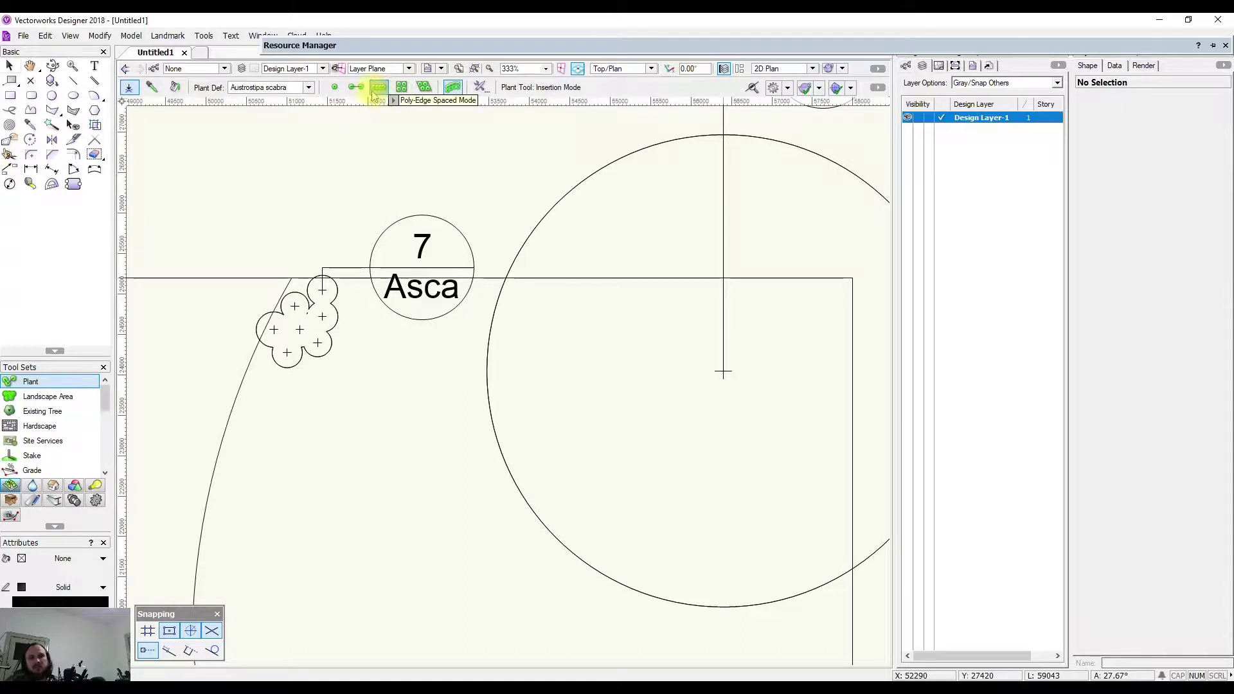
left_click(376, 88)
left_click(301, 87)
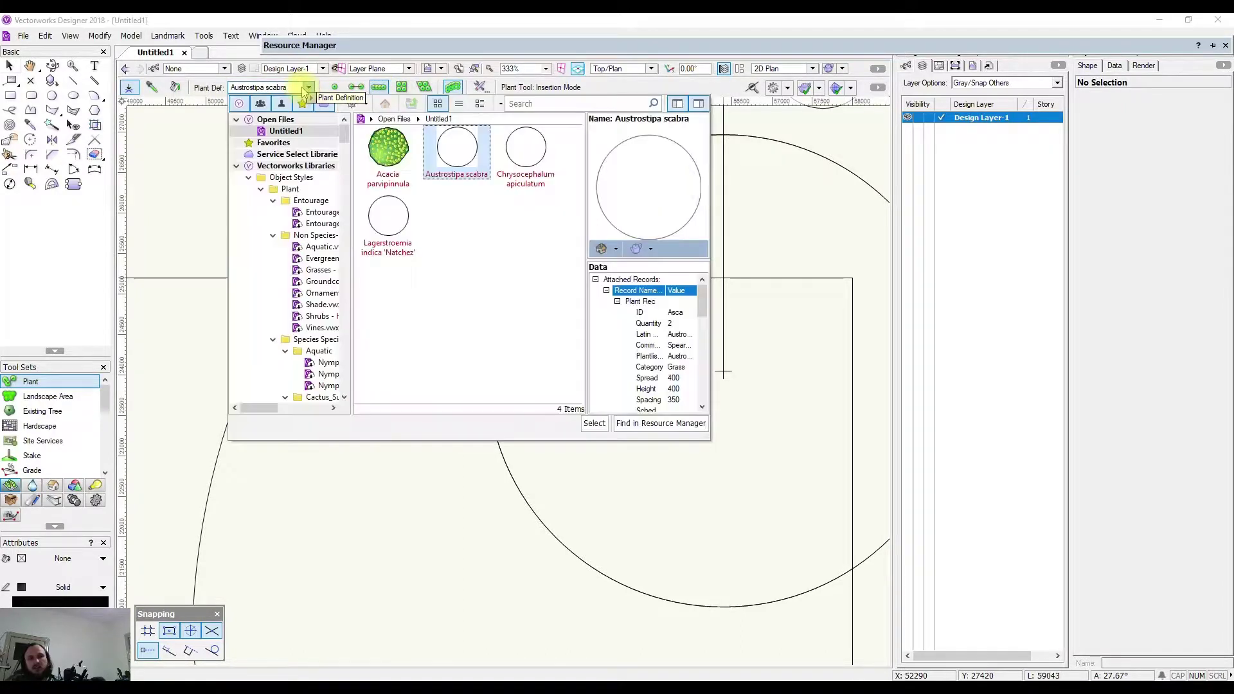
double_click(535, 149)
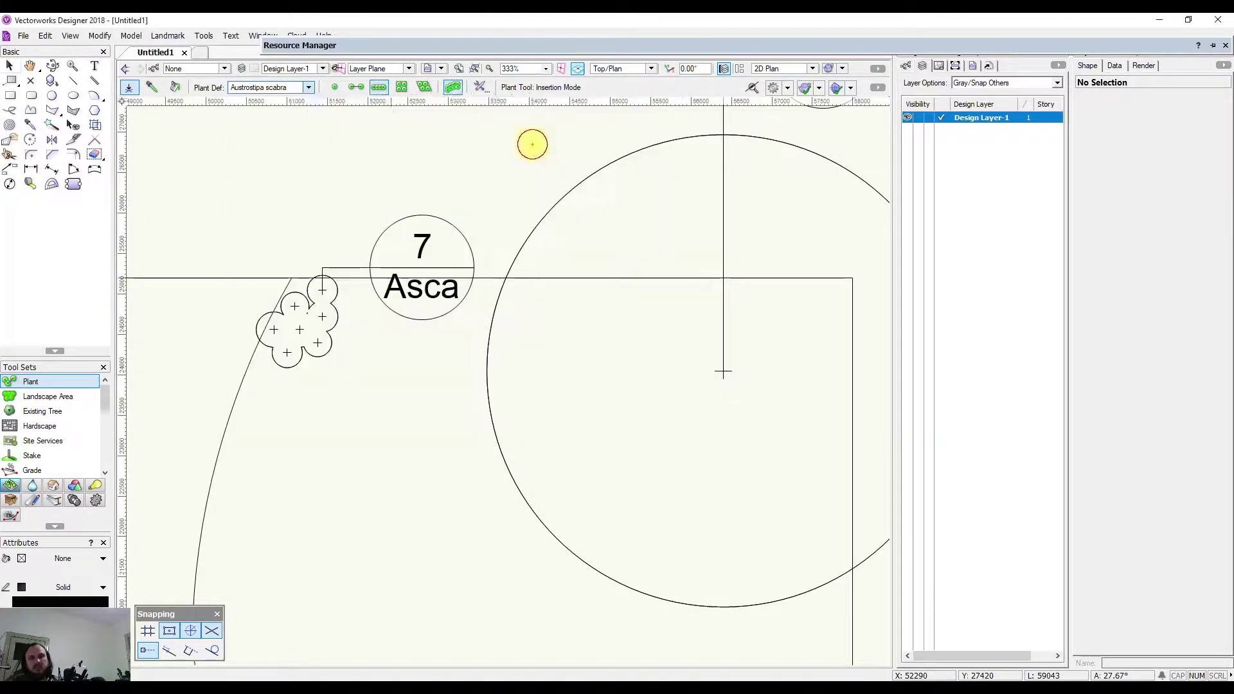
middle_click_drag(297, 441, 562, 266)
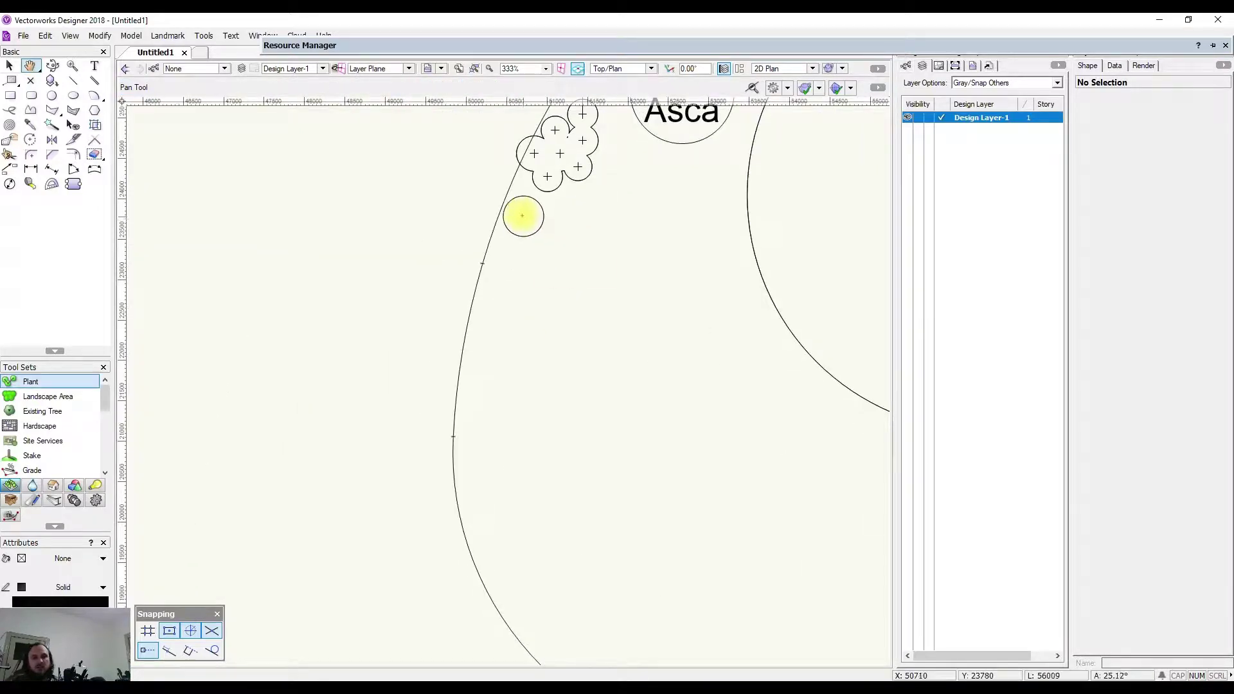
left_click(522, 206)
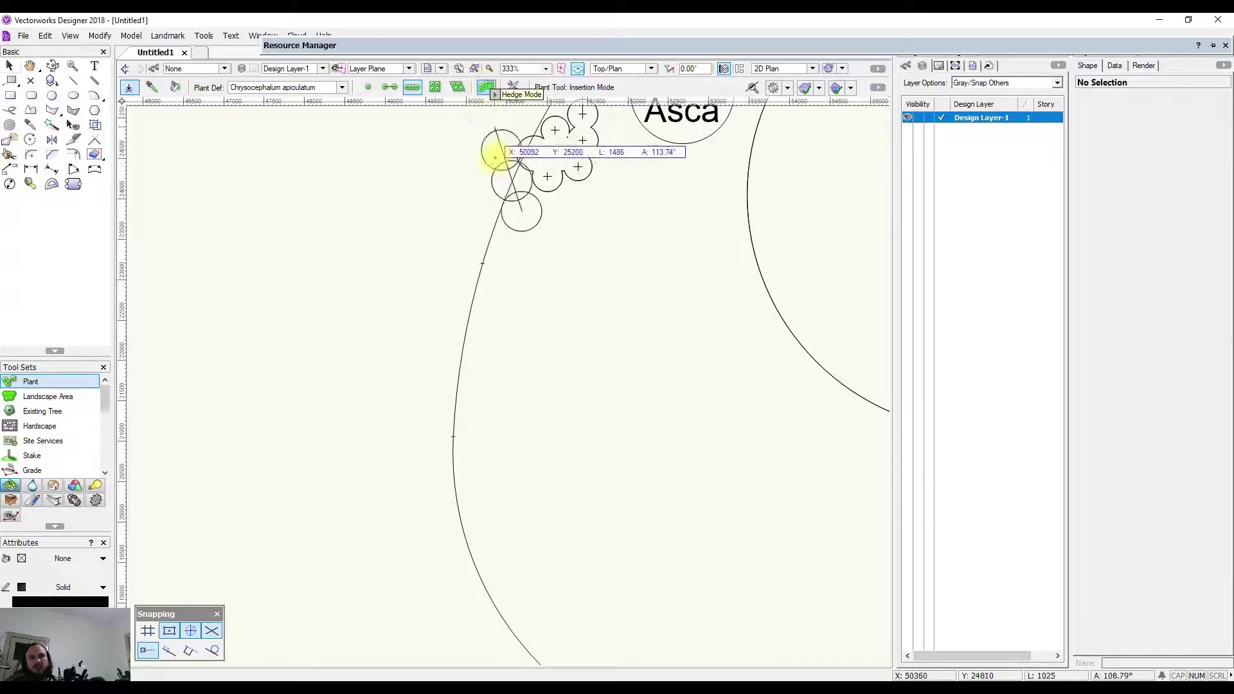
Step: Draw a Chrysocephalum apiculatum hedge along the curved bed edge, ending at the vertical boundary line
left_click(487, 88)
left_click(511, 187)
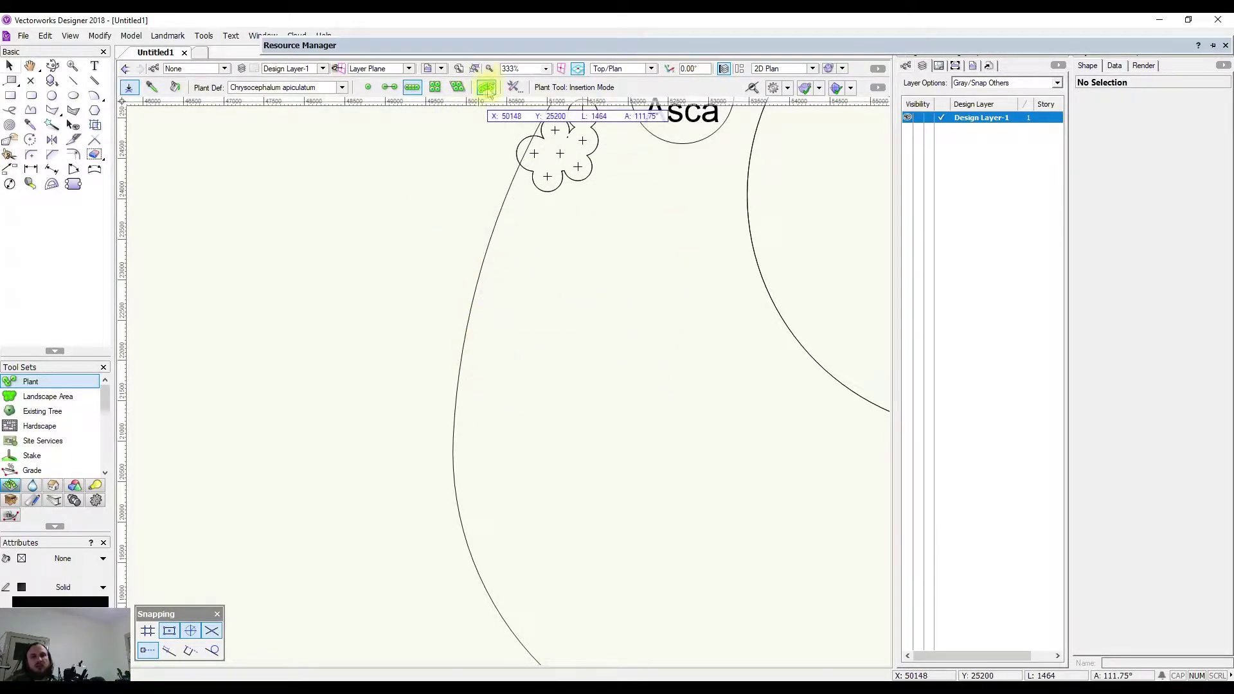
left_click(522, 212)
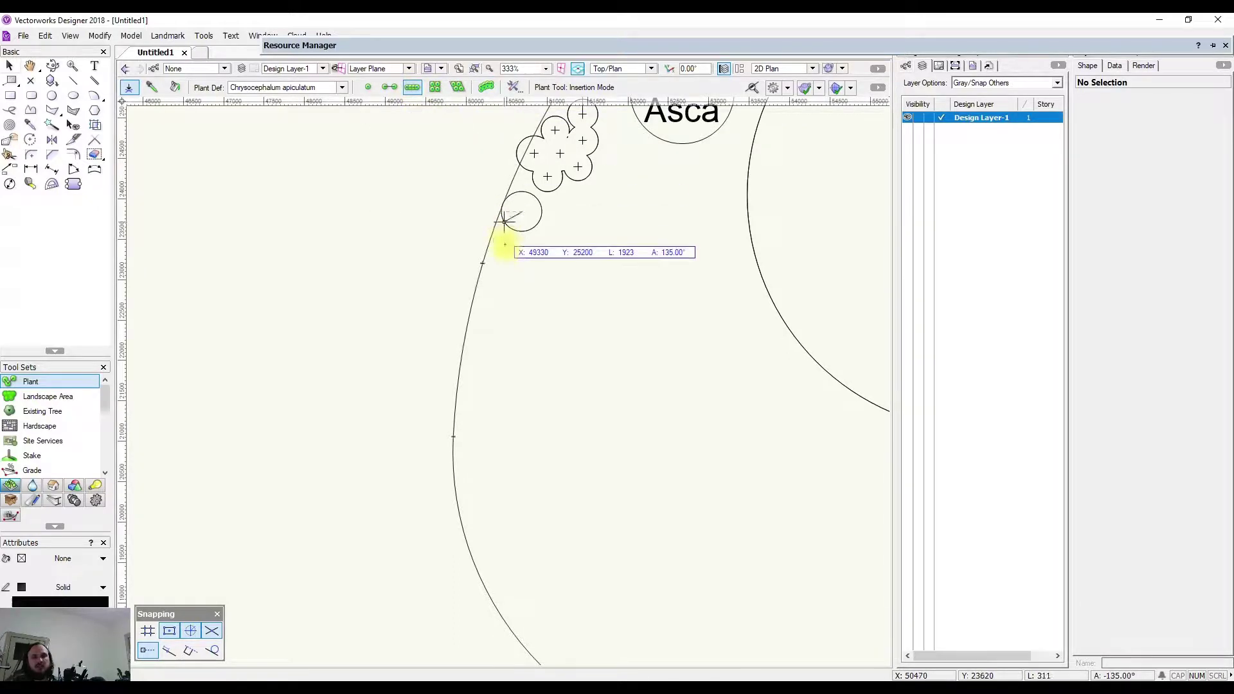
scroll(463, 543, "down", 2)
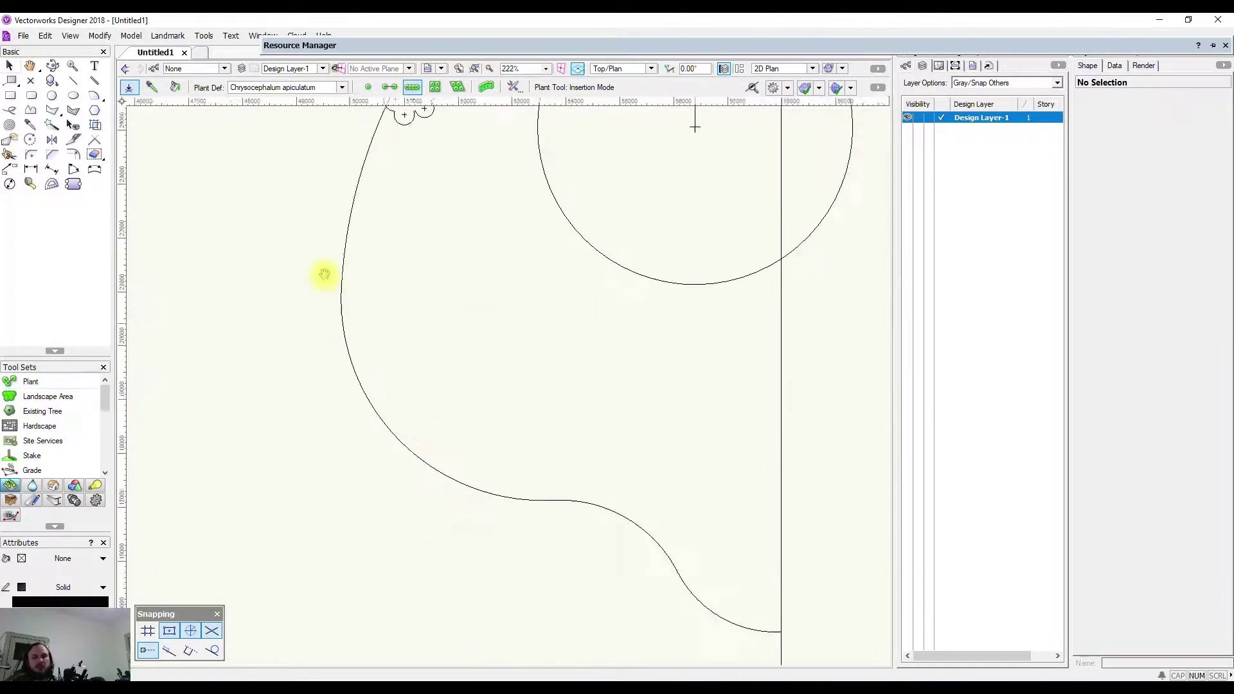
left_click(332, 289)
left_click(389, 394)
left_click(569, 442)
left_click(645, 480)
left_click(686, 550)
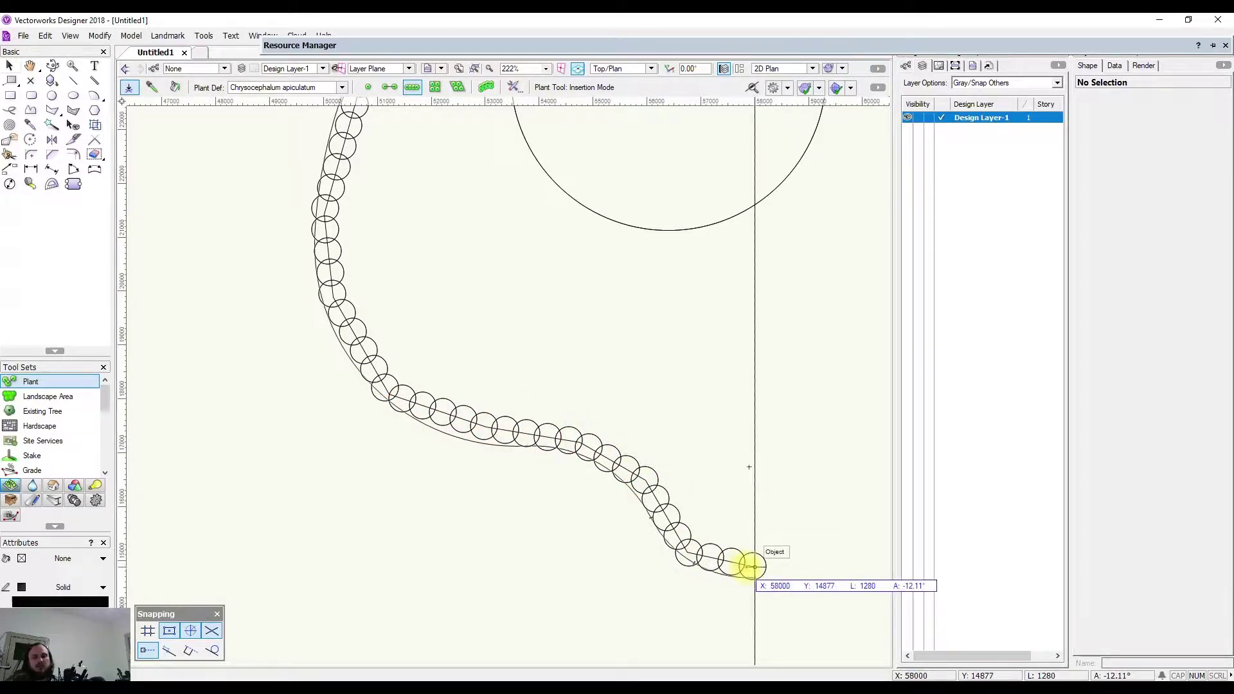
double_click(749, 566)
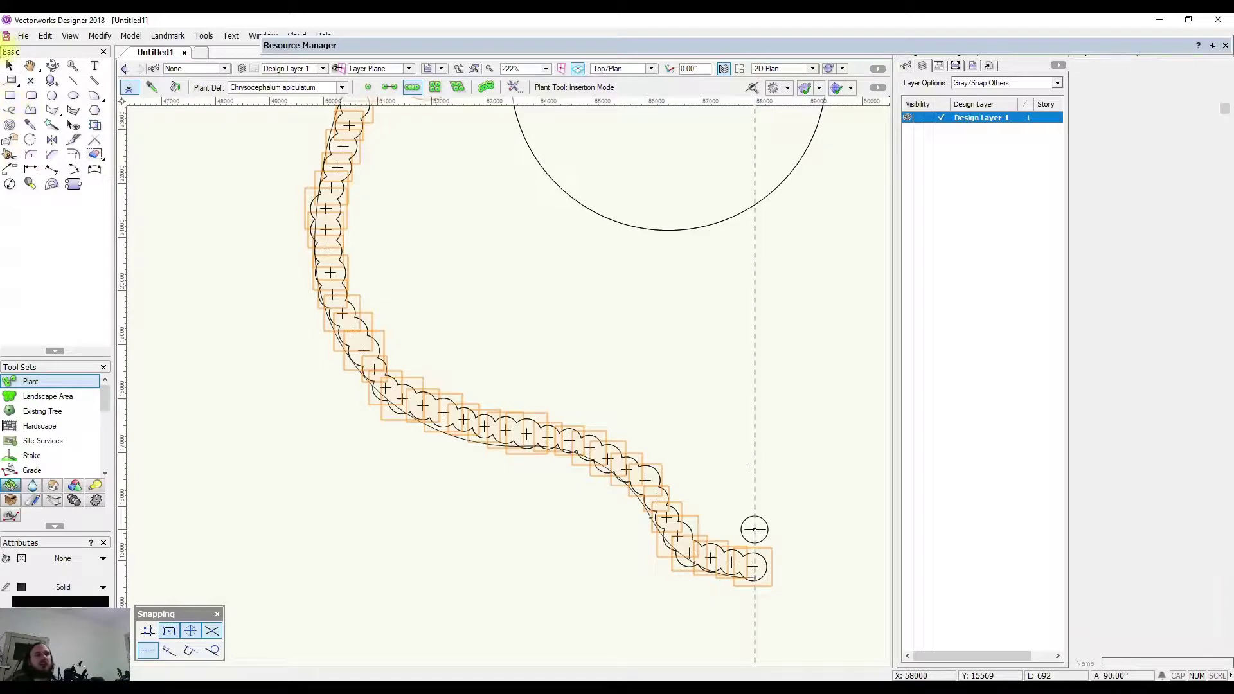
Step: Deselect the new hedge and pan to view its Capi tag
left_click(11, 67)
left_click(463, 372)
middle_click_drag(463, 372, 635, 392)
middle_click_drag(620, 332, 482, 221)
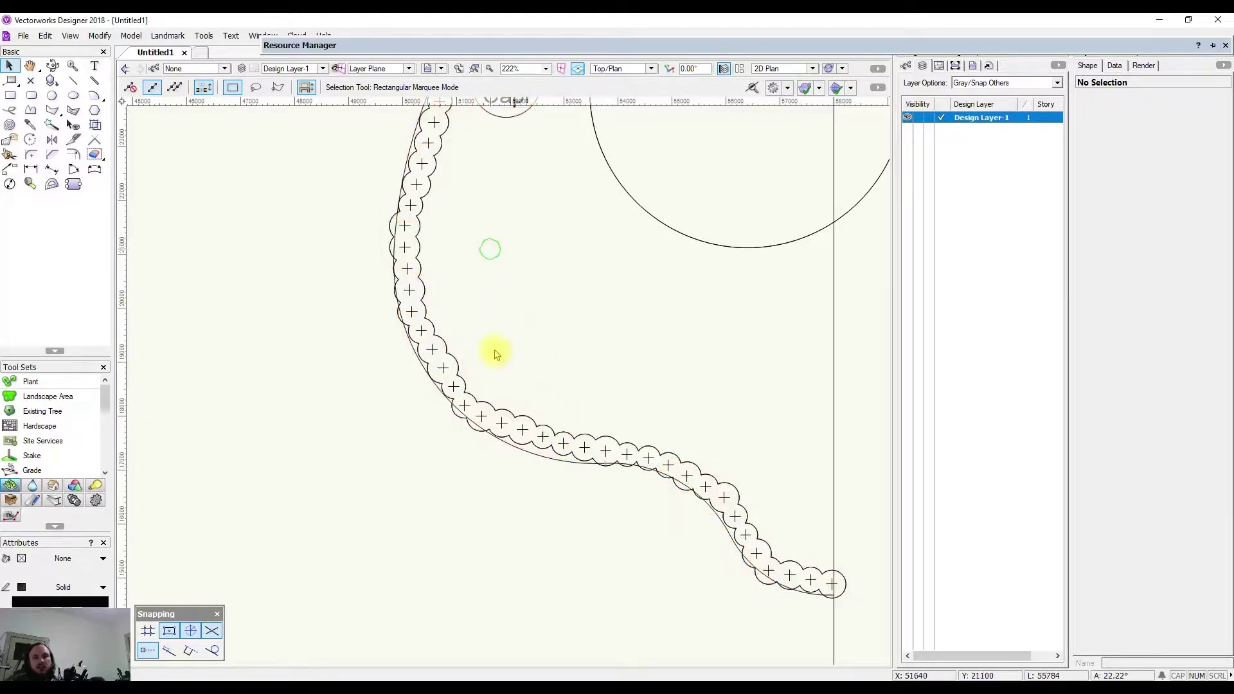
Step: Confirm the hedge's 36 Capi tag, then bring up the Edit Plant choice for the hedge
middle_click_drag(491, 298, 524, 427)
left_click(574, 353)
scroll(600, 620, "down", 3)
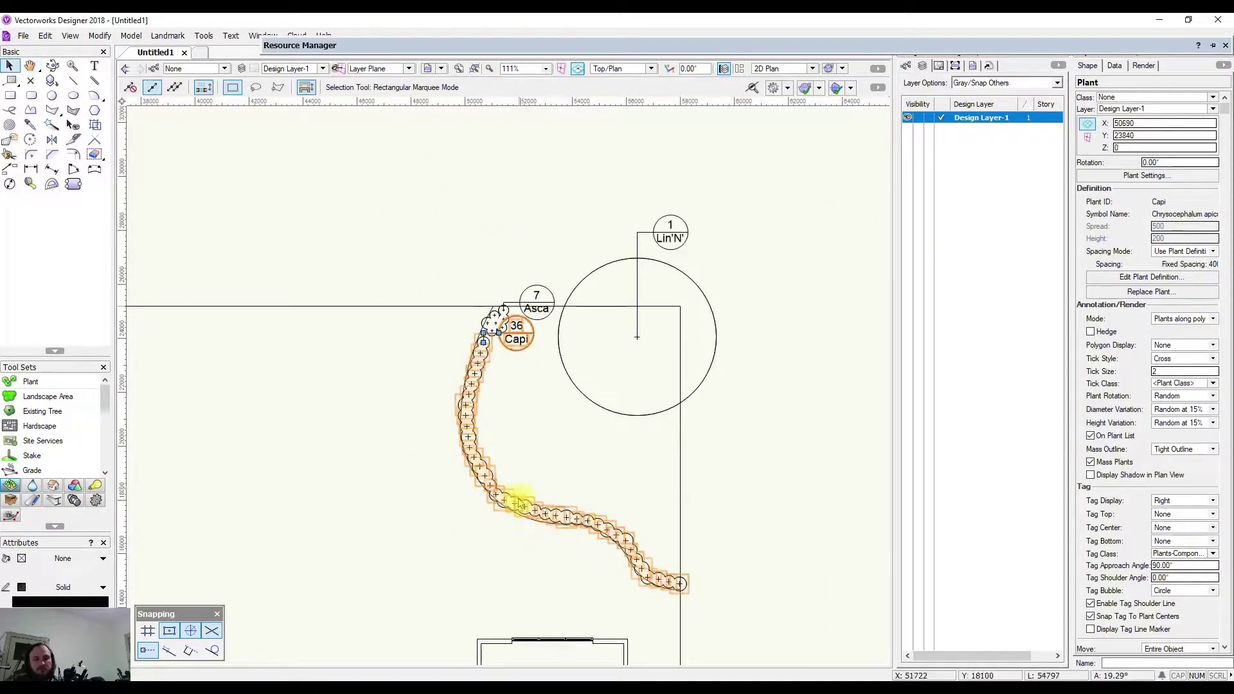
scroll(469, 373, "up", 4)
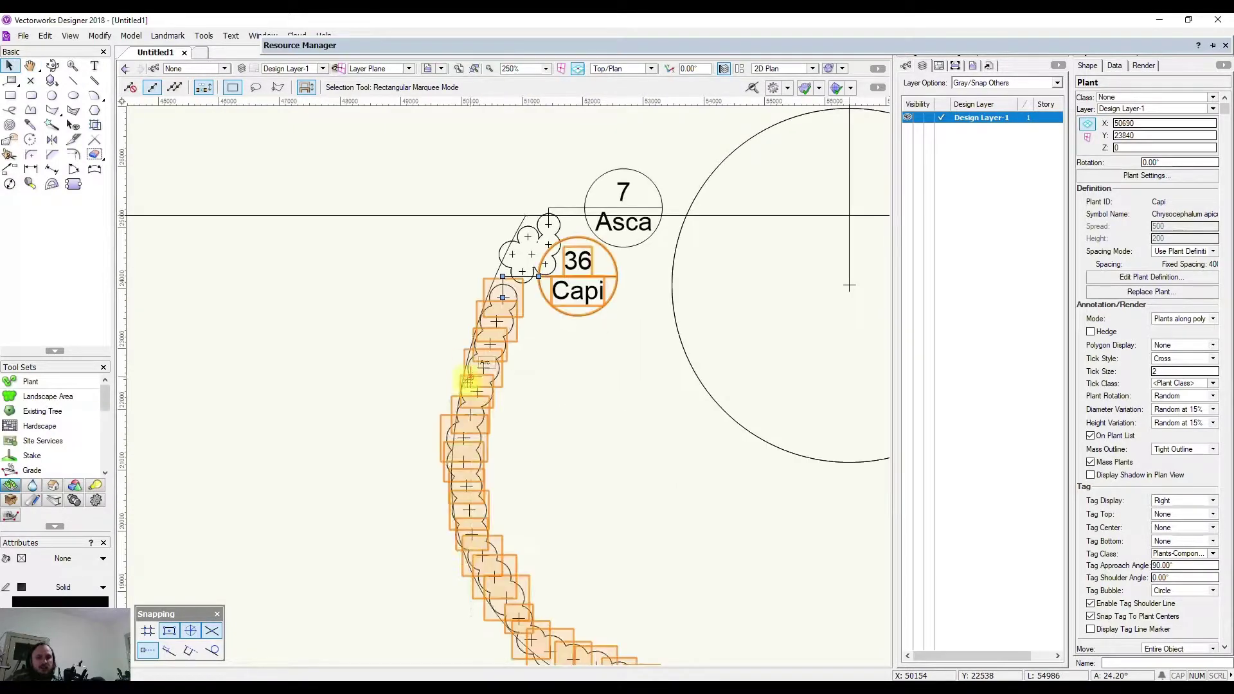
middle_click_drag(474, 595, 376, 421)
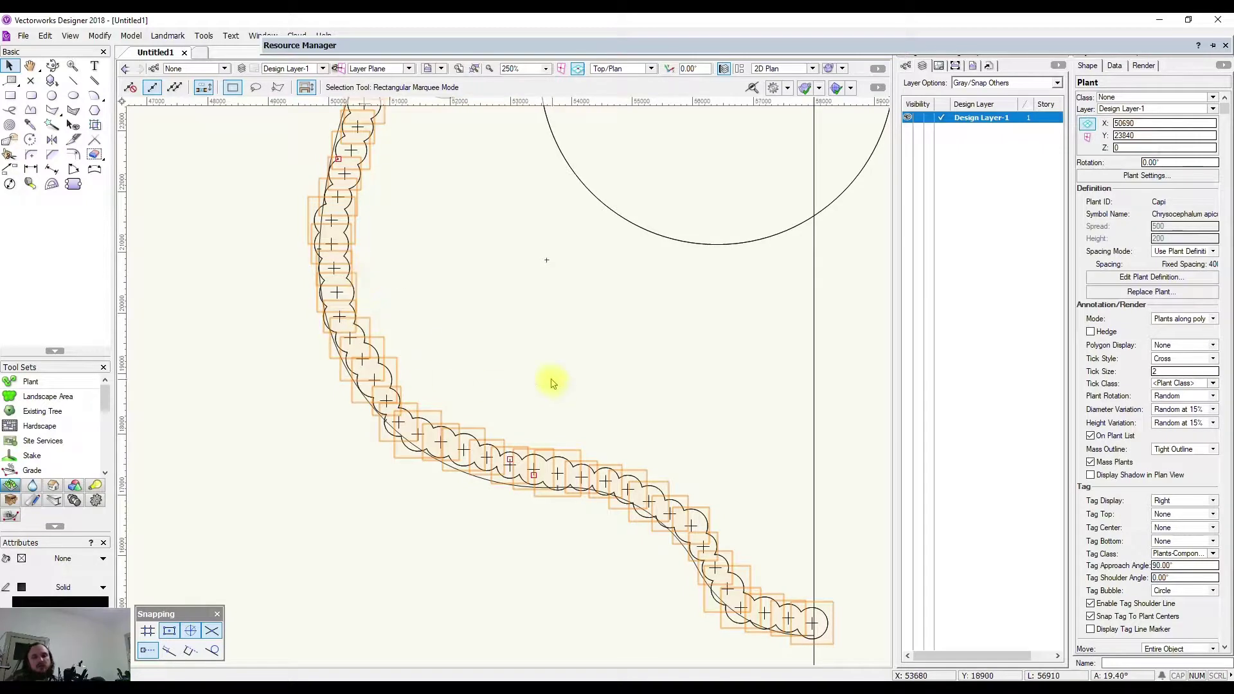
left_click(268, 309)
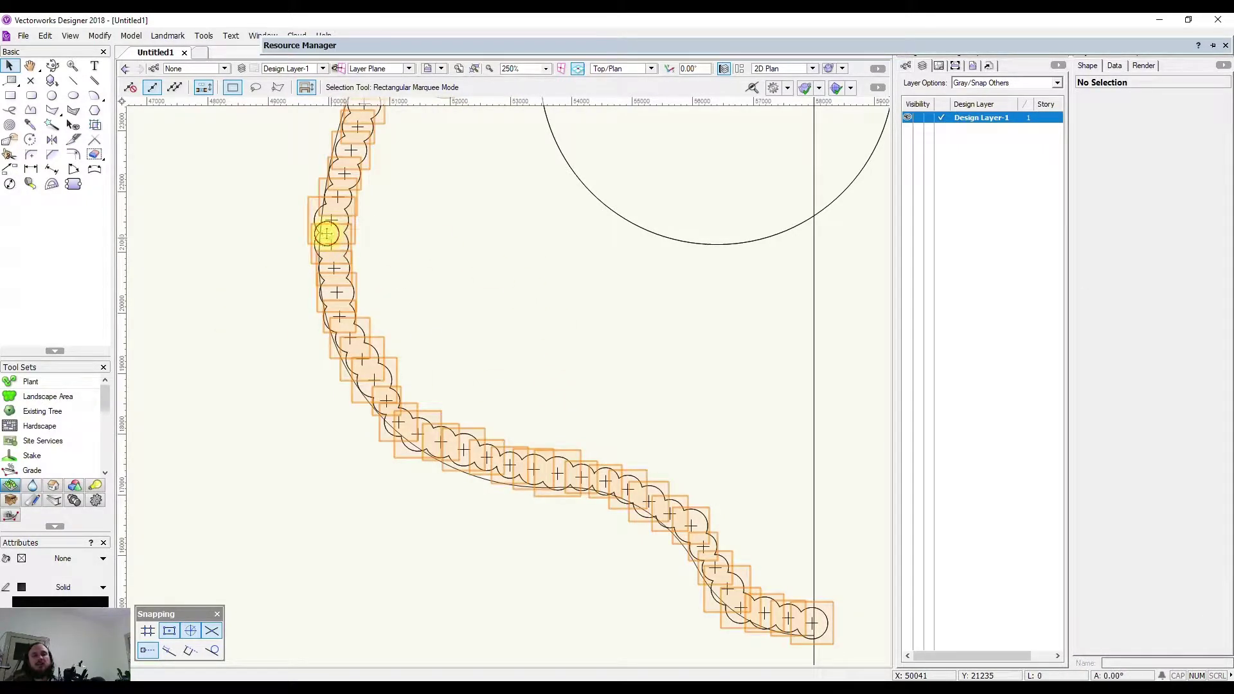
double_click(326, 234)
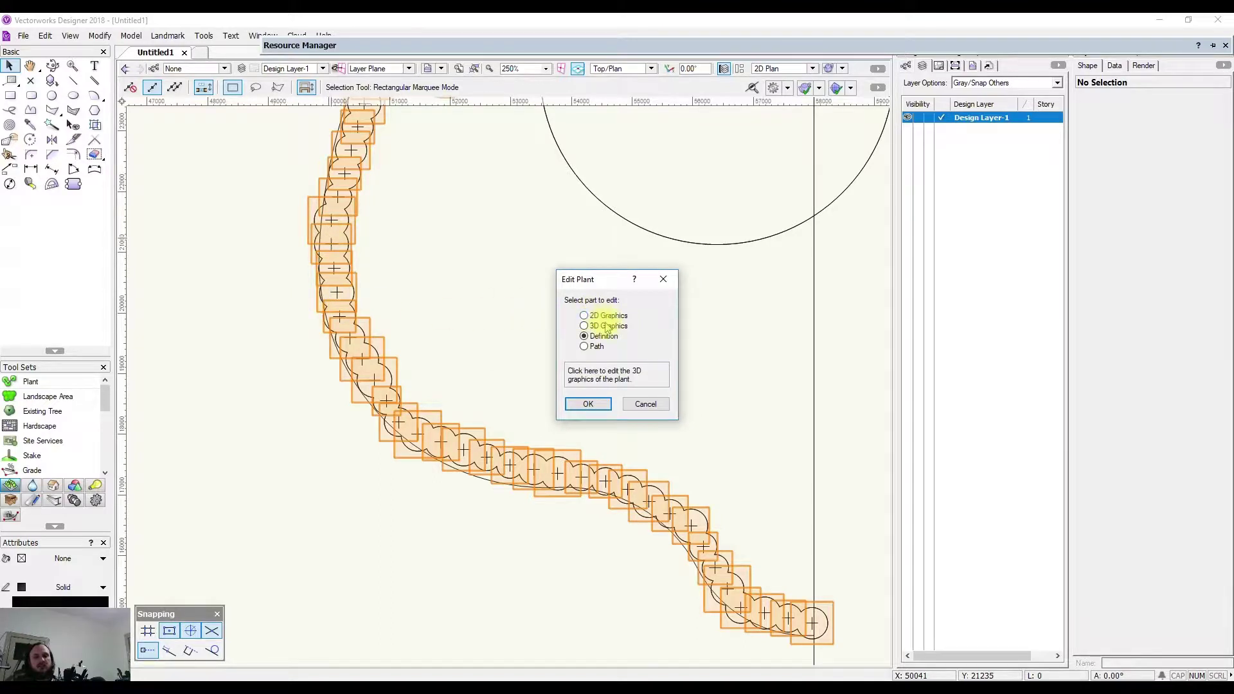
Step: Choose to edit the Capi hedge's path and set the Reshape tool to move handles
left_click(591, 404)
left_click(329, 222)
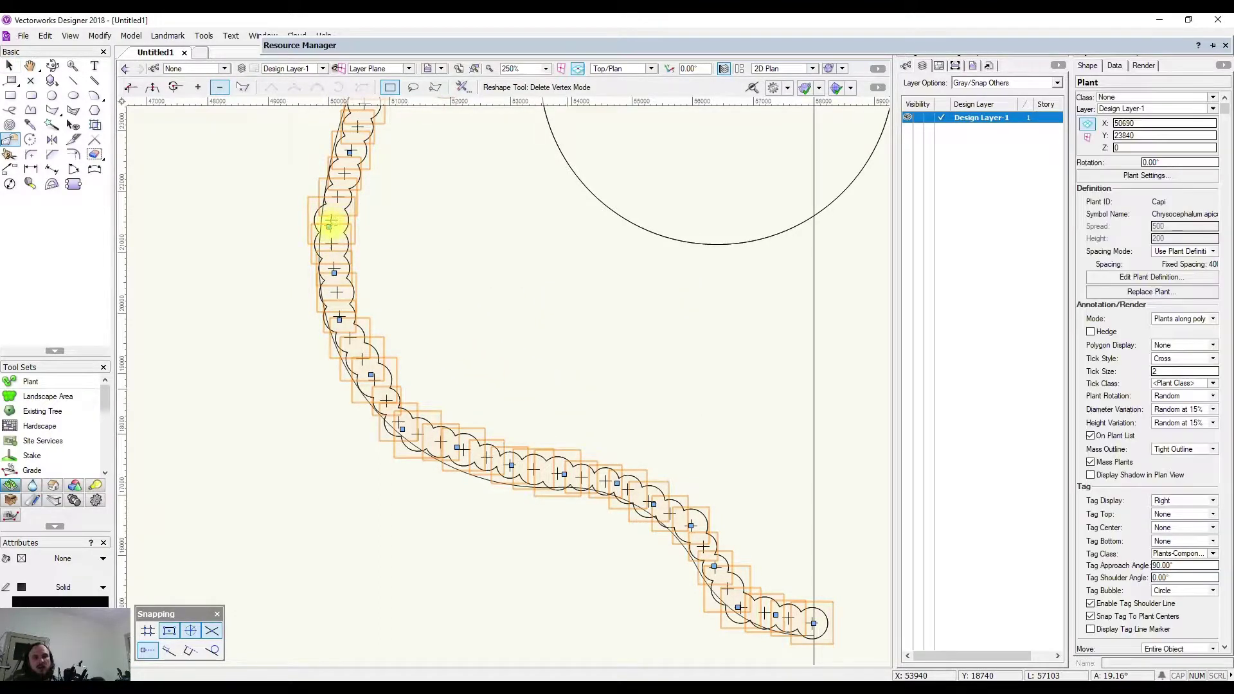
left_click(130, 86)
left_click(199, 89)
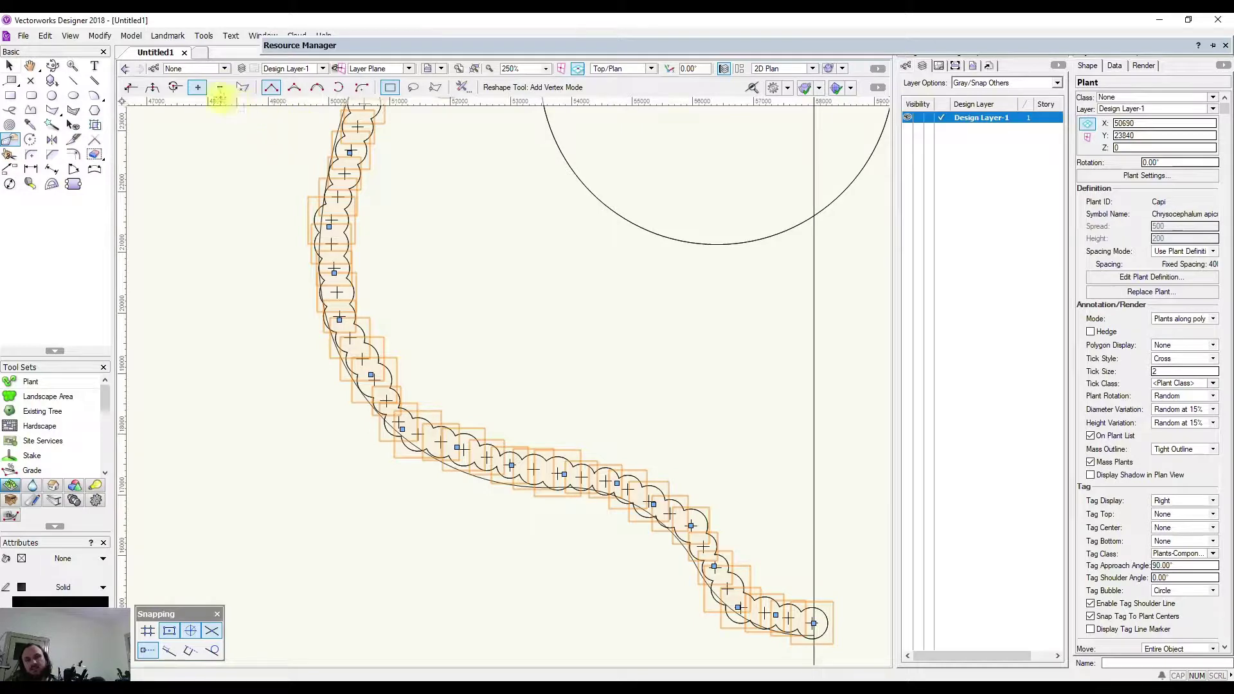
left_click(130, 87)
Step: Drag the hedge path's top vertices onto the curved bed edge, then zoom out
middle_click_drag(386, 165, 491, 386)
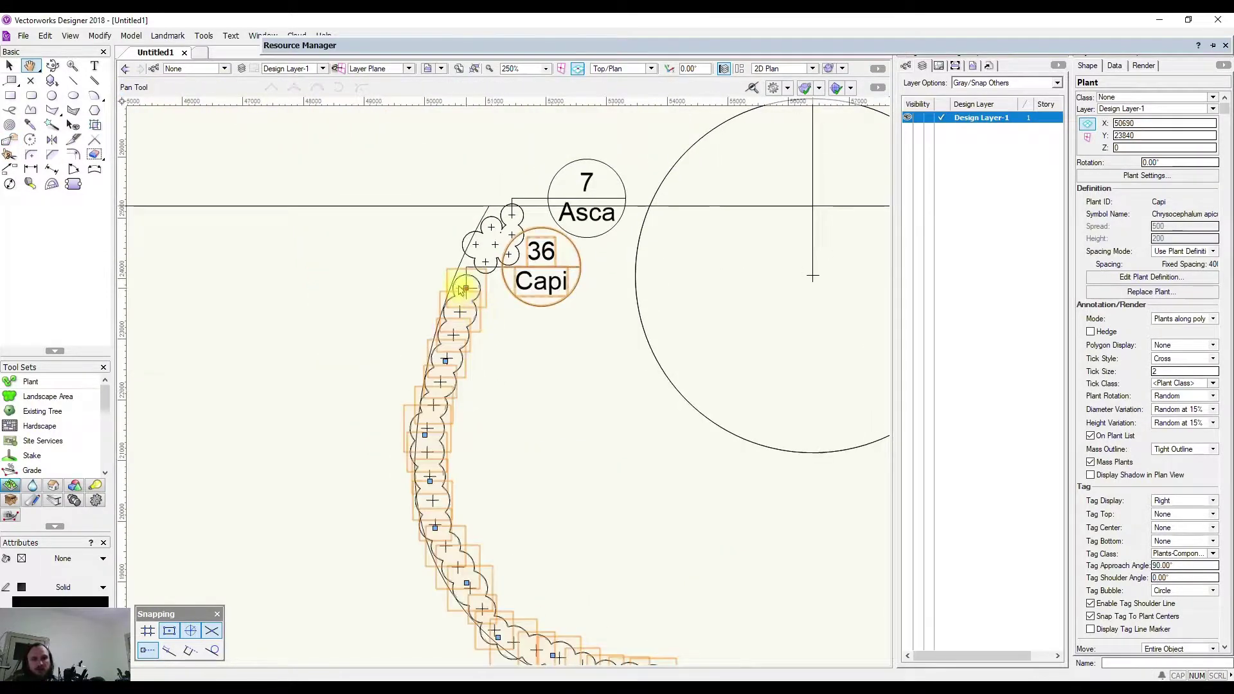
scroll(467, 289, "up", 5)
left_click_drag(467, 317, 549, 207)
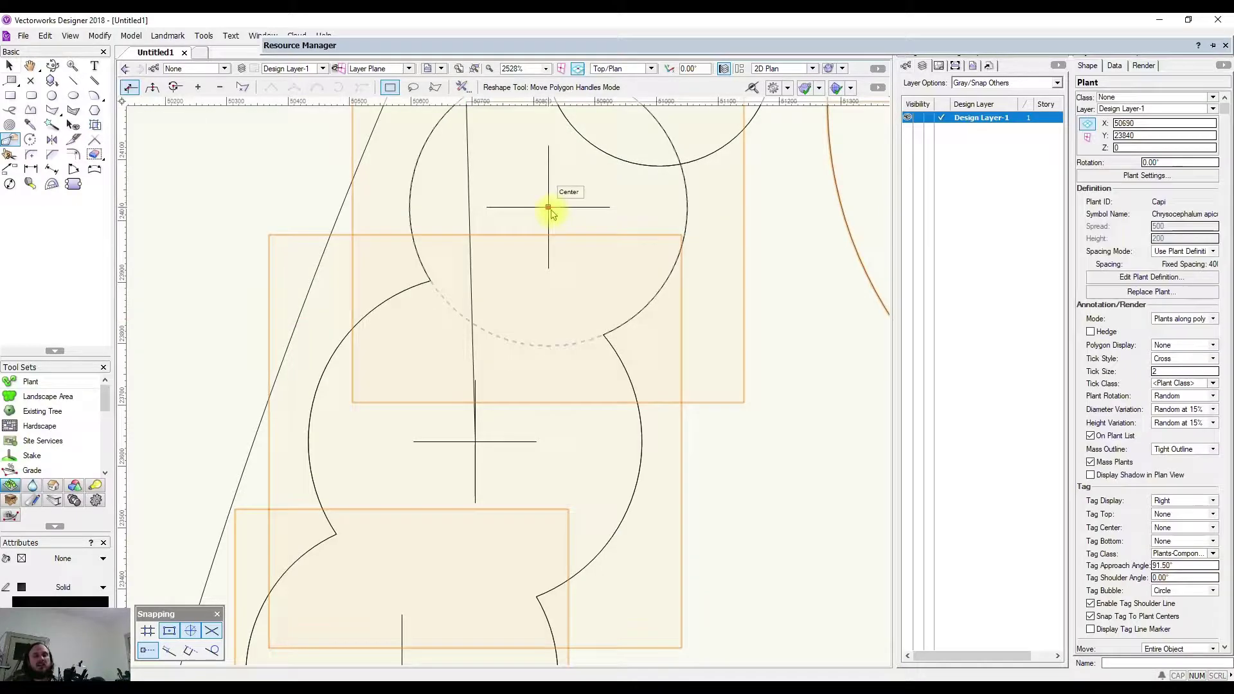
scroll(582, 209, "down", 4)
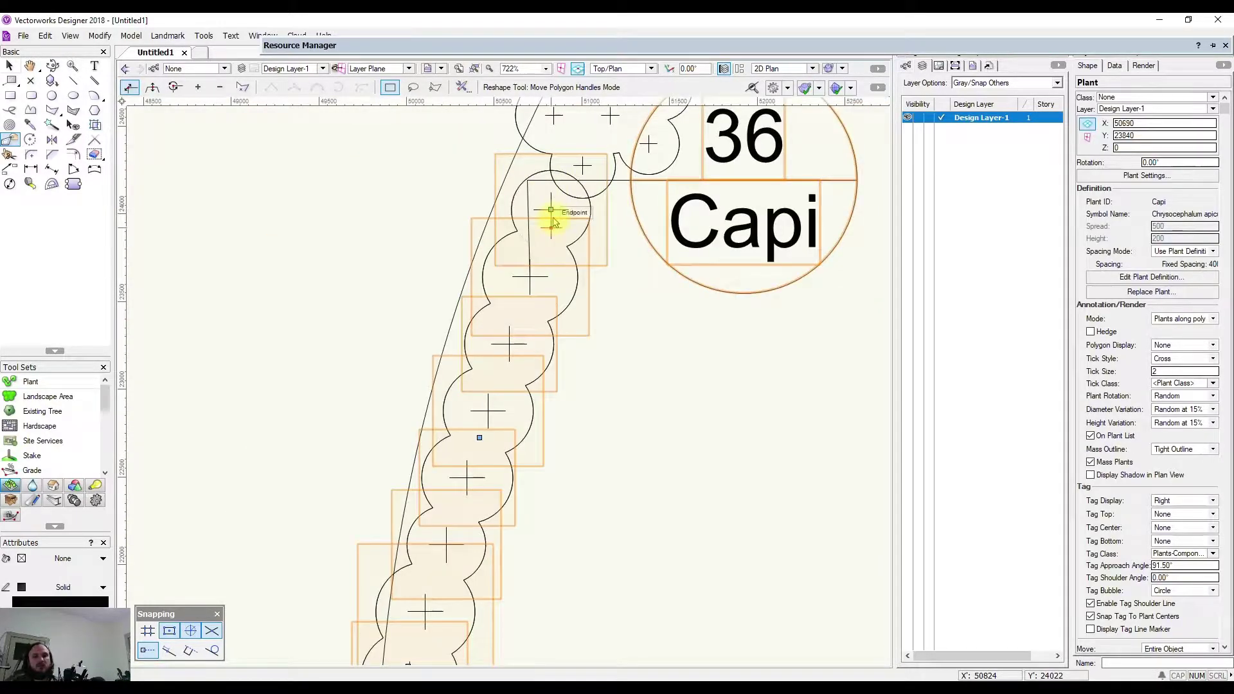
scroll(554, 223, "down", 6)
scroll(551, 325, "up", 3)
left_click(551, 174)
left_click_drag(515, 263, 511, 273)
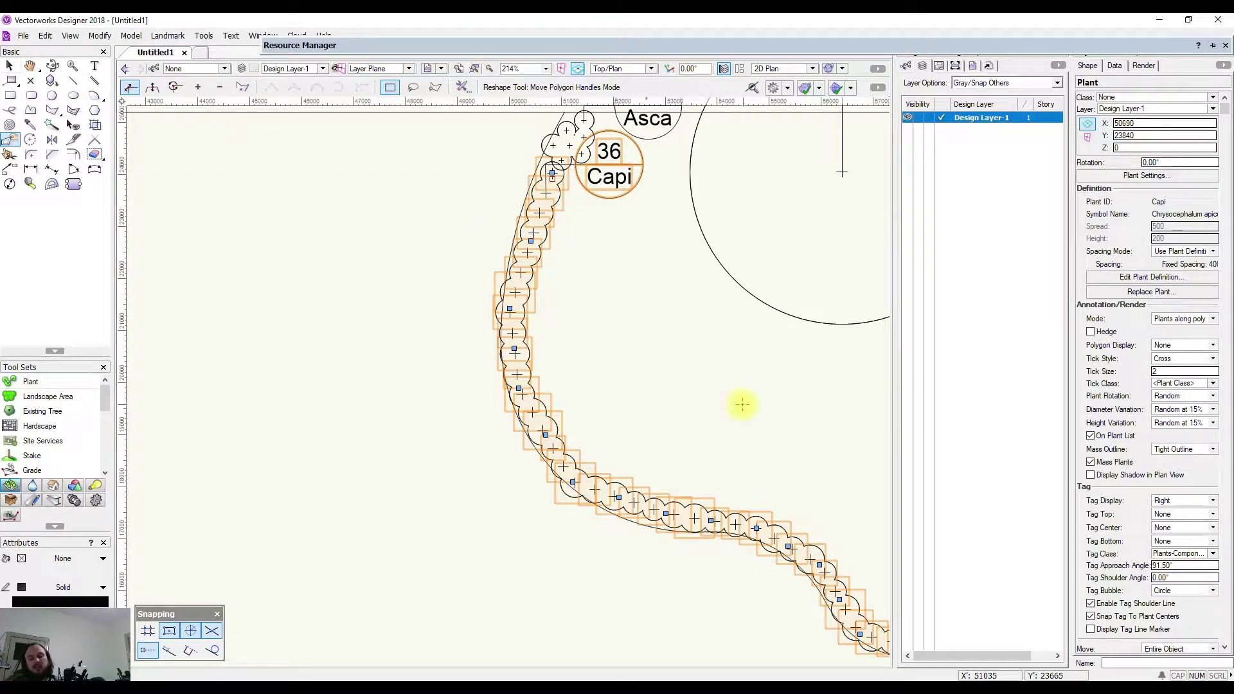
scroll(742, 404, "down", 2)
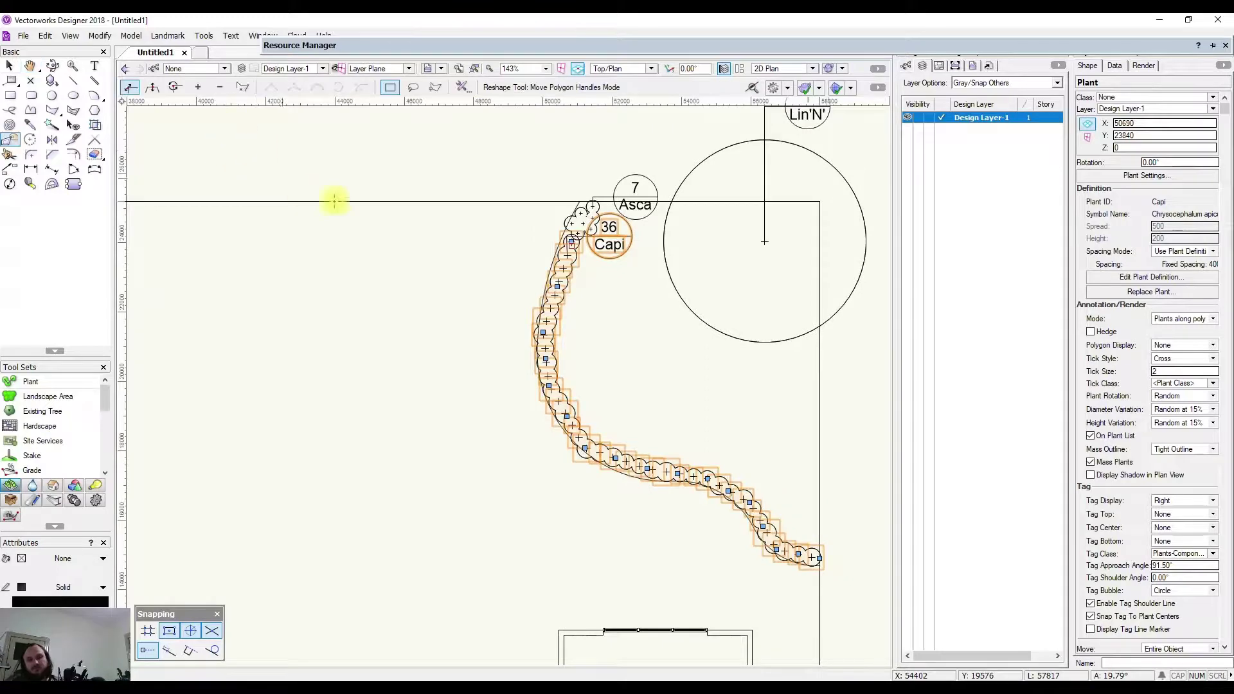
left_click(201, 89)
scroll(815, 579, "up", 5)
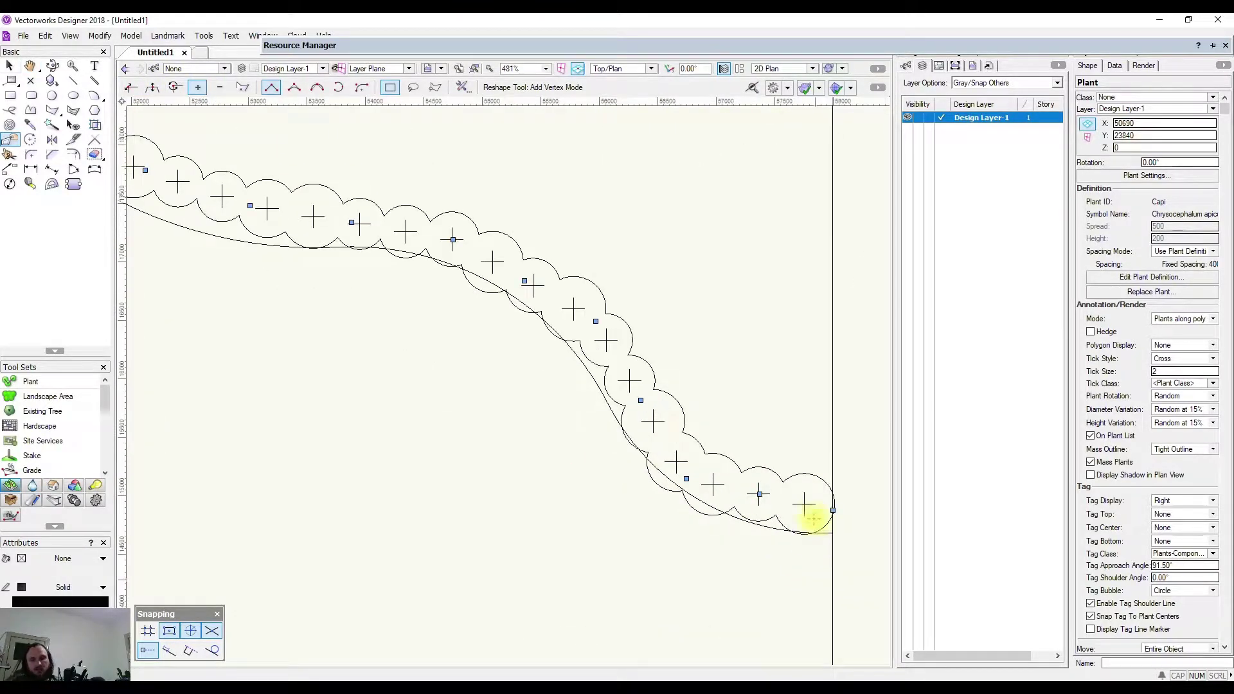
left_click_drag(823, 511, 702, 165)
scroll(818, 179, "down", 2)
scroll(683, 276, "up", 2)
scroll(711, 193, "down", 7)
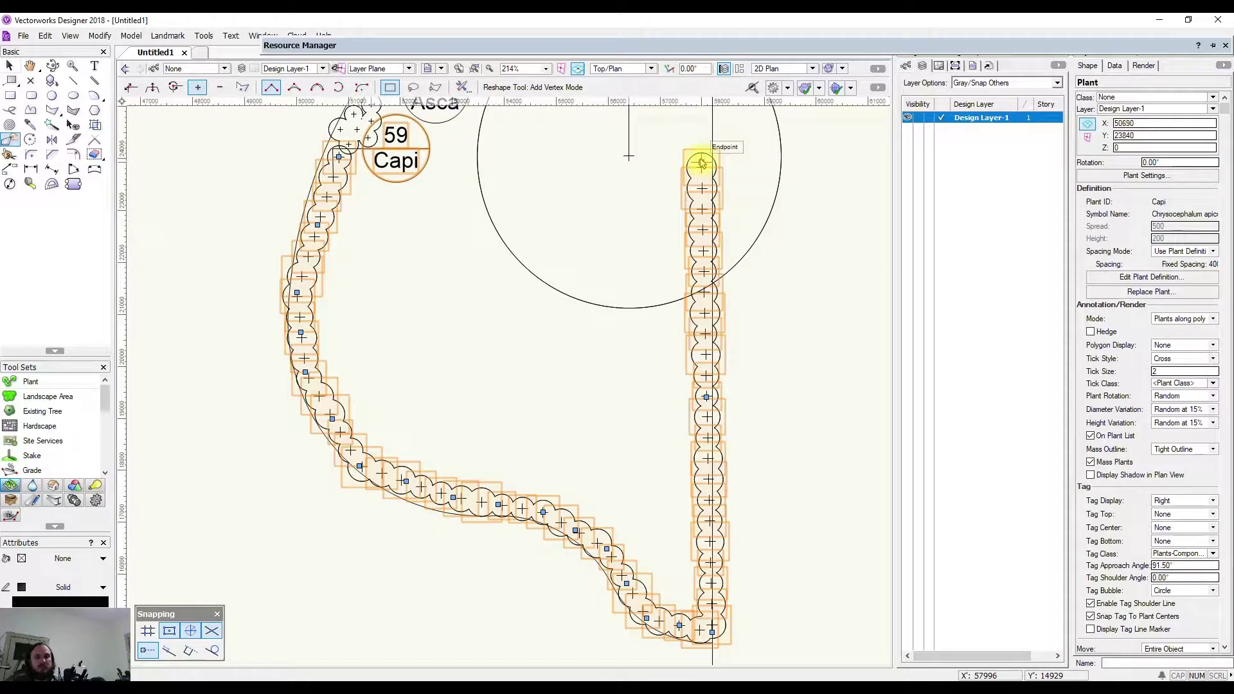
left_click(222, 89)
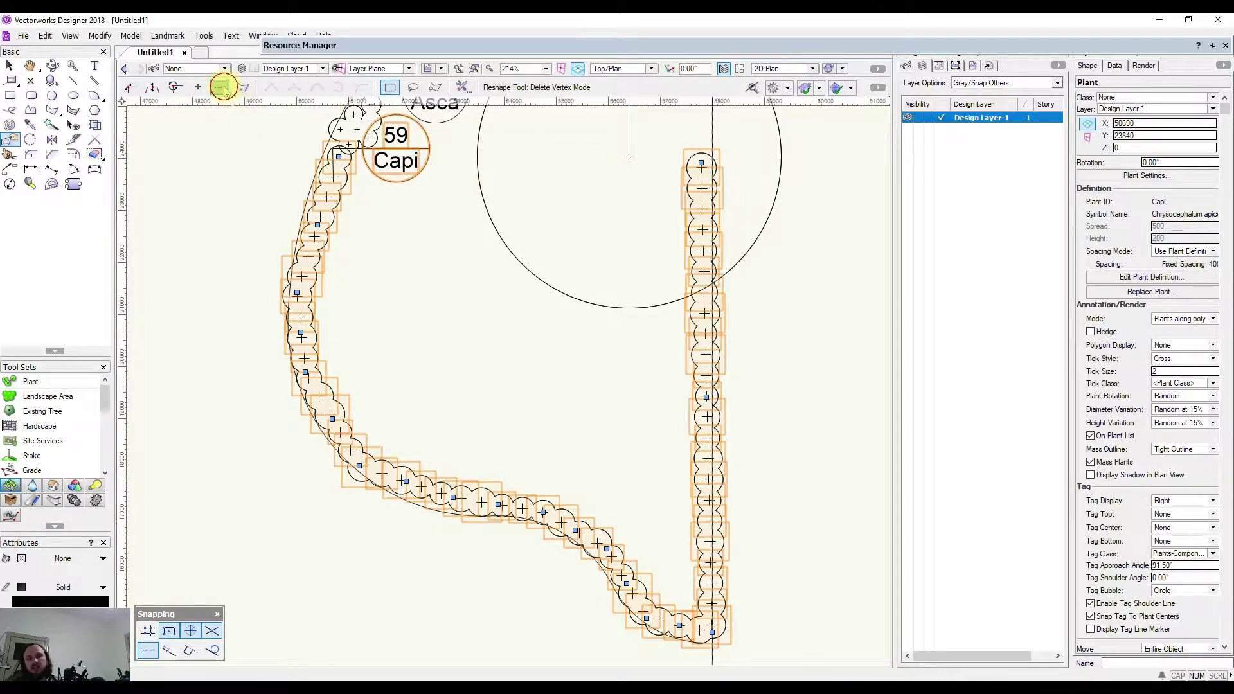
left_click(700, 163)
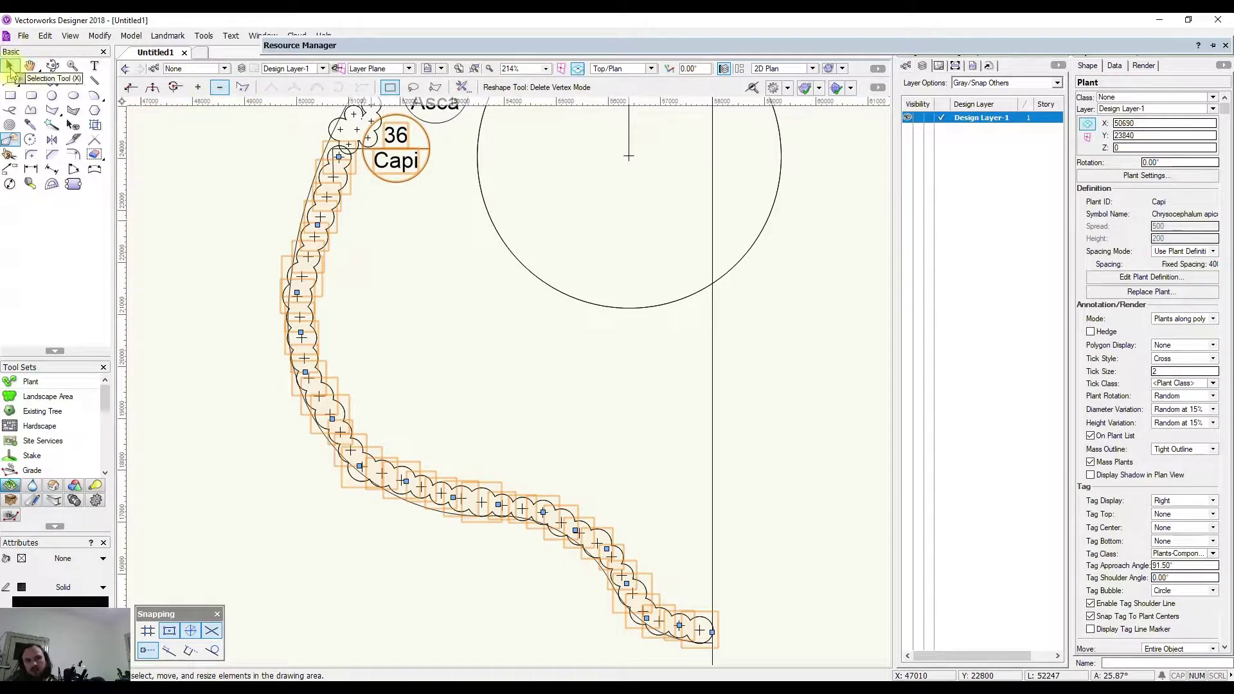
Step: Clear the selection and make Austrostipa scabra the Plant tool's plant definition
left_click(10, 66)
left_click(333, 278)
mouse_move(399, 295)
middle_mouse_down()
mouse_move(571, 283)
mouse_move(537, 362)
mouse_move(482, 422)
middle_mouse_up()
scroll(592, 314, "down", 1)
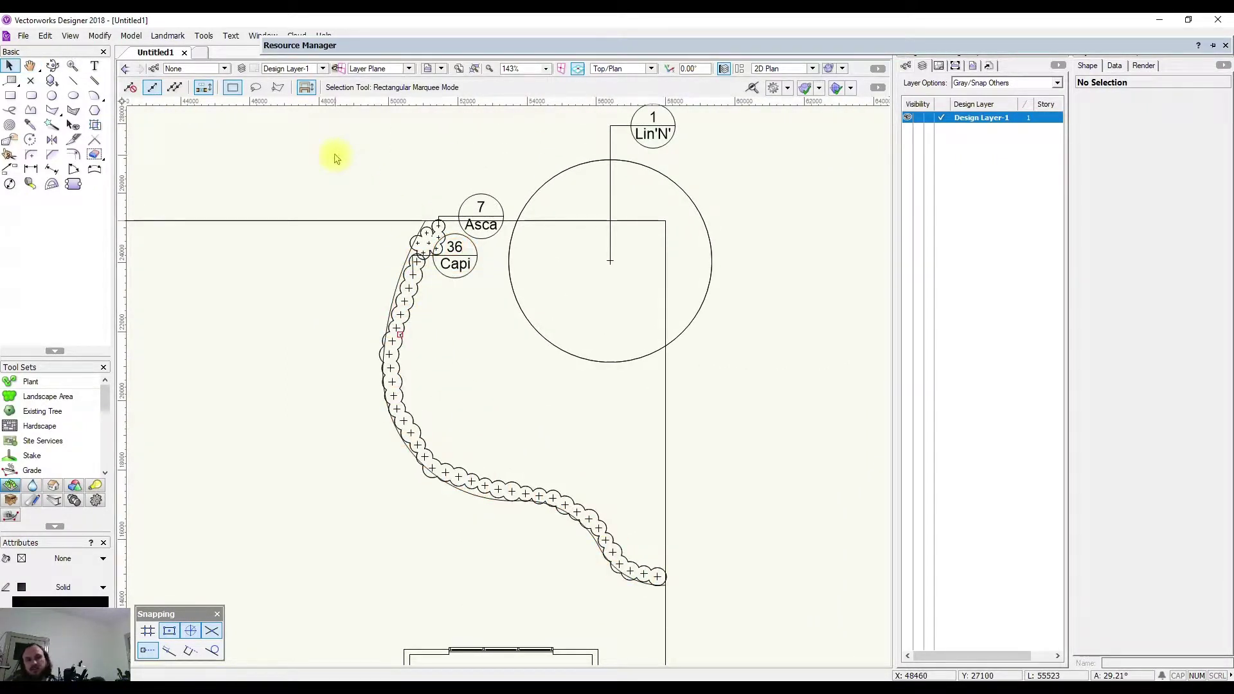
left_click(29, 382)
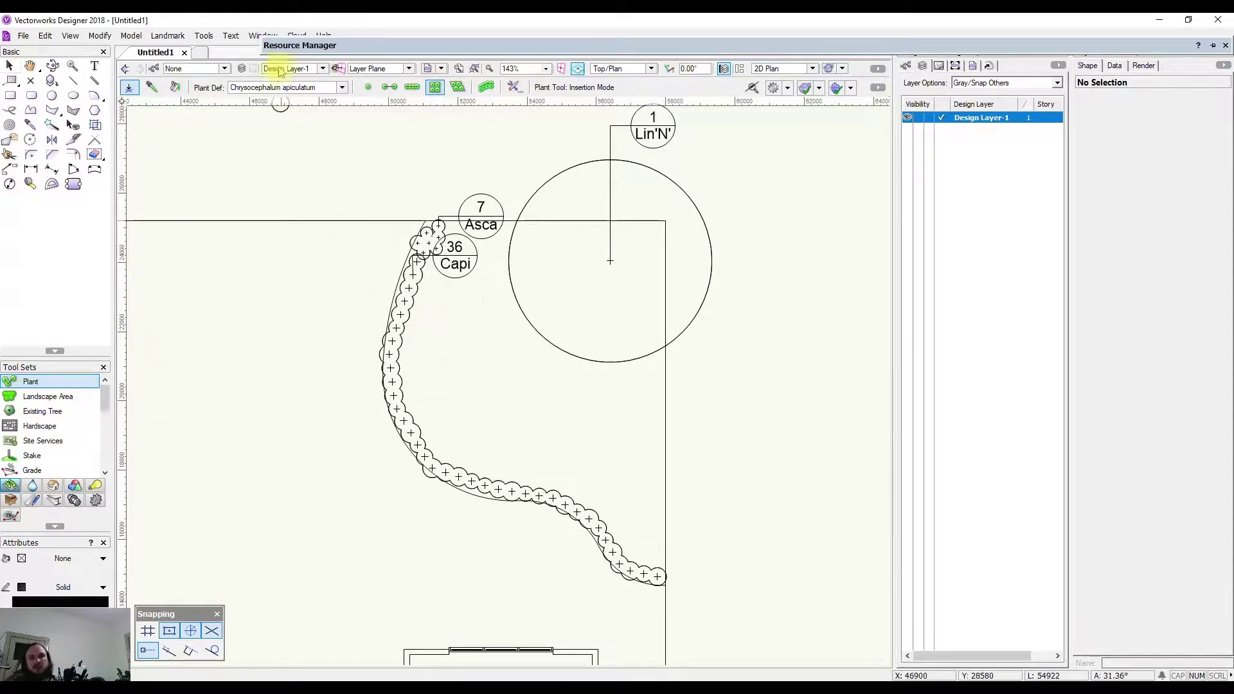
left_click(339, 86)
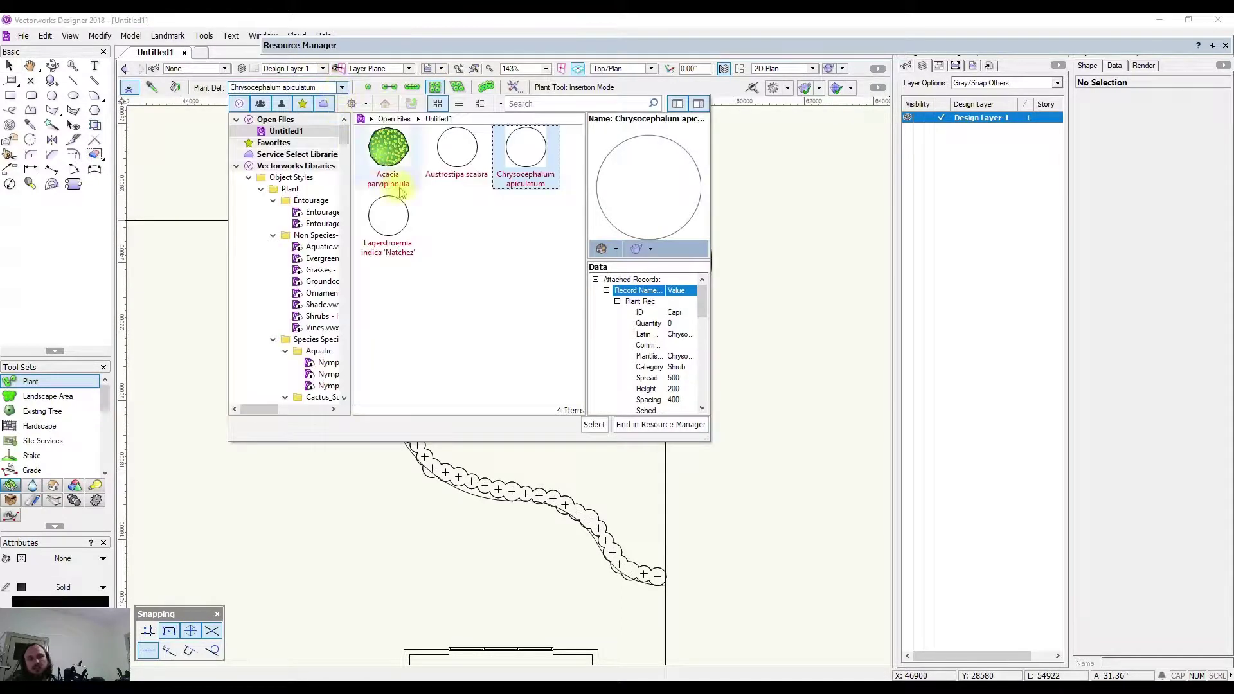
left_click(460, 155)
double_click(461, 156)
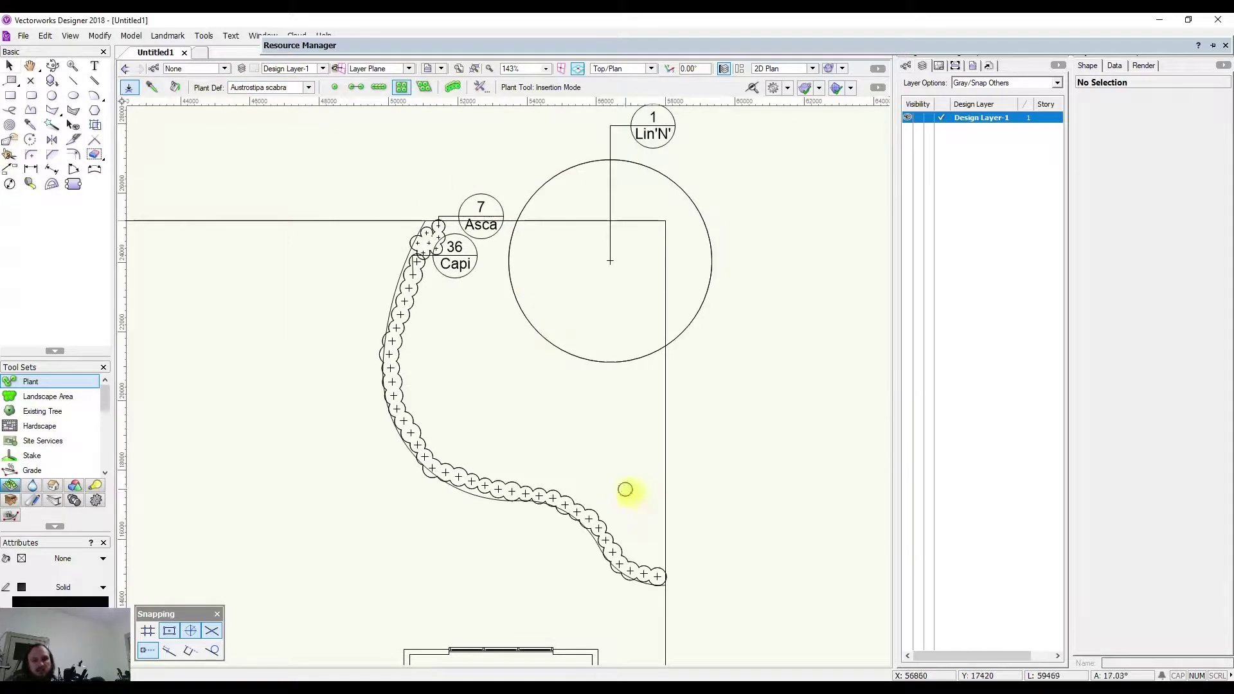
Step: Outline a five-corner area in the bed's lower right, filling it with 48 Asca plants
scroll(658, 573, "up", 5)
left_click(659, 568)
left_click(551, 551)
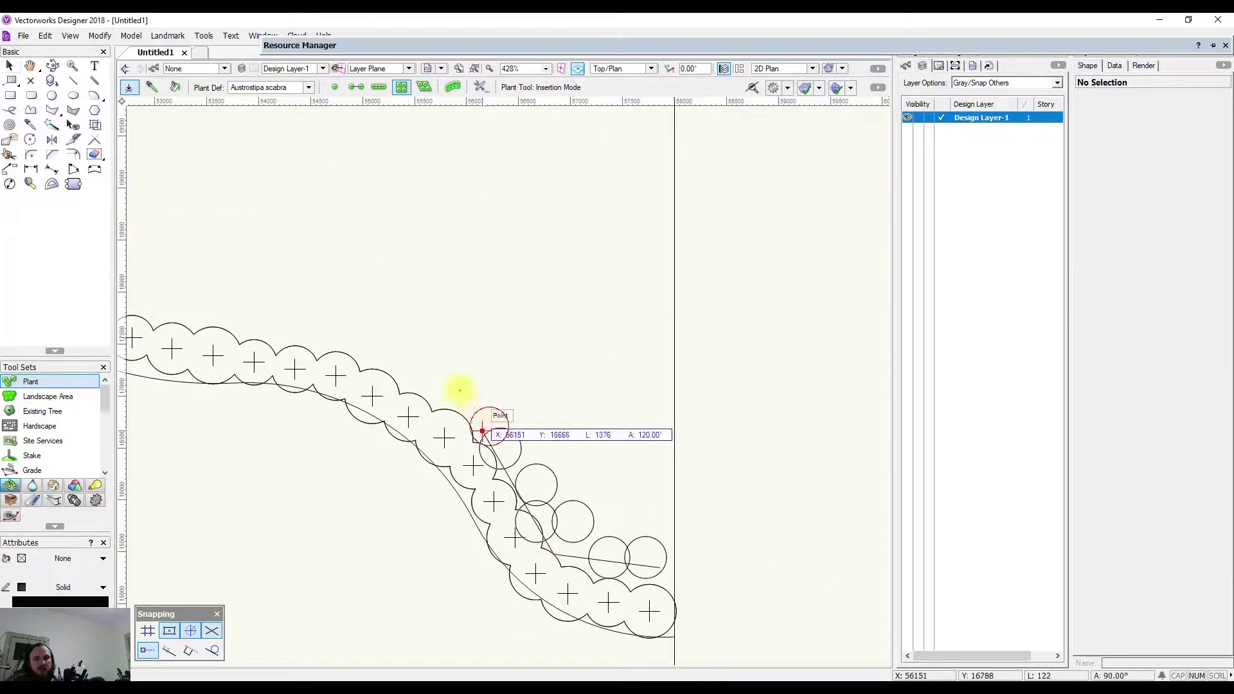
left_click(423, 335)
left_click(529, 209)
left_click(646, 209)
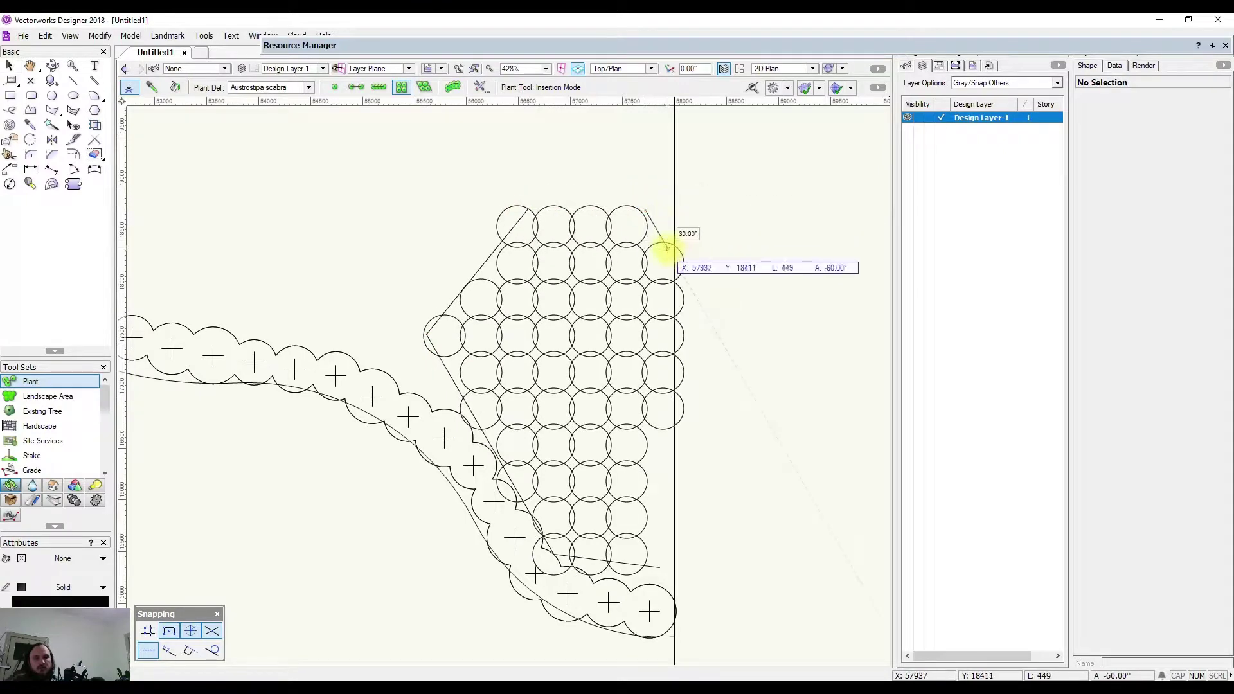
left_click(658, 567)
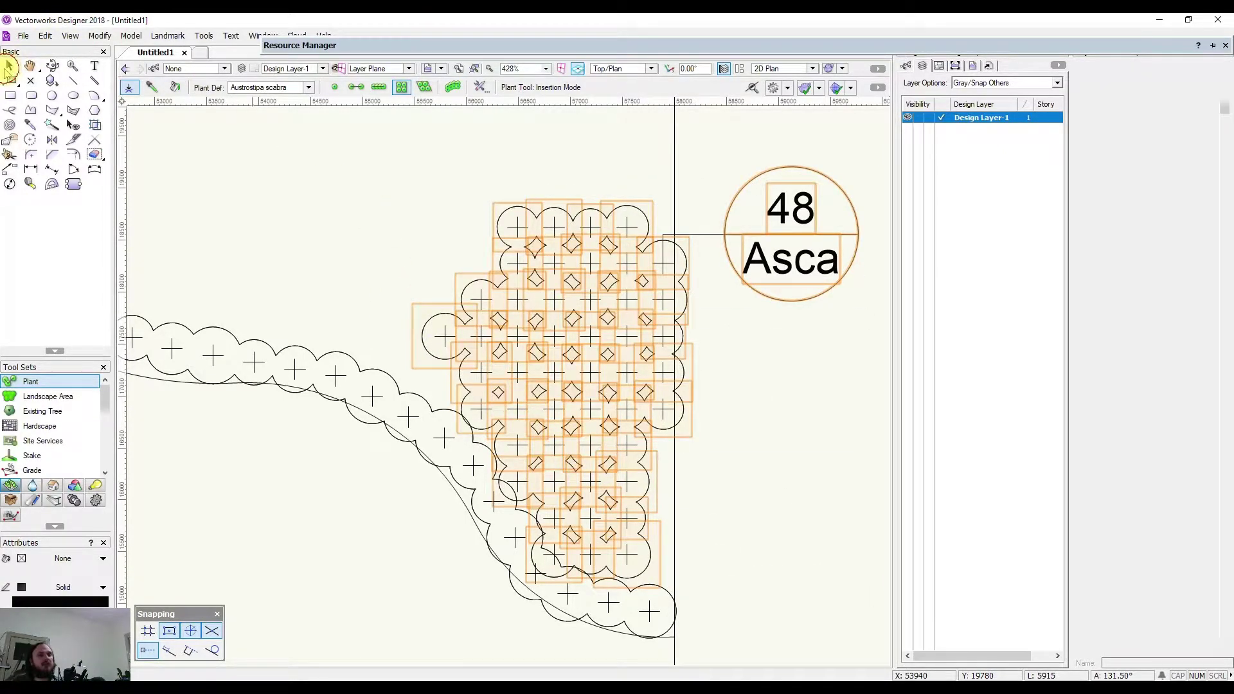
Step: Deselect the plants and pan to show the whole bed
left_click(9, 66)
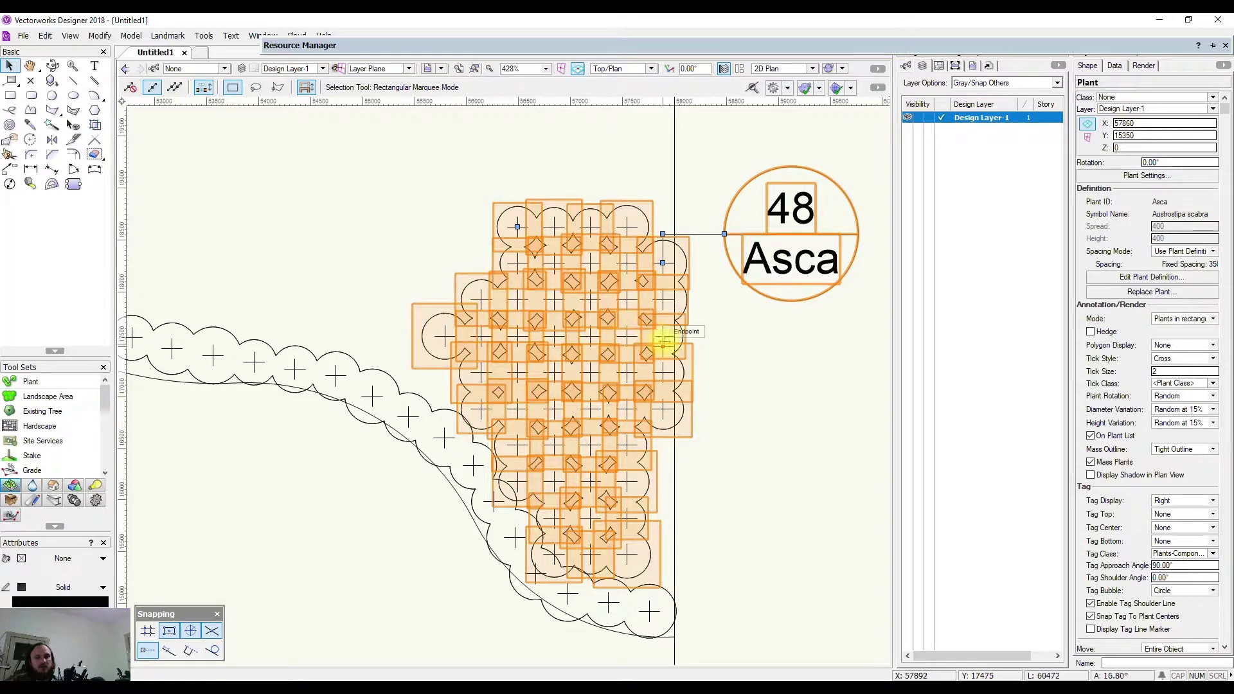
left_click(408, 138)
left_click_drag(441, 325, 586, 450)
scroll(491, 311, "down", 4)
scroll(639, 413, "up", 3)
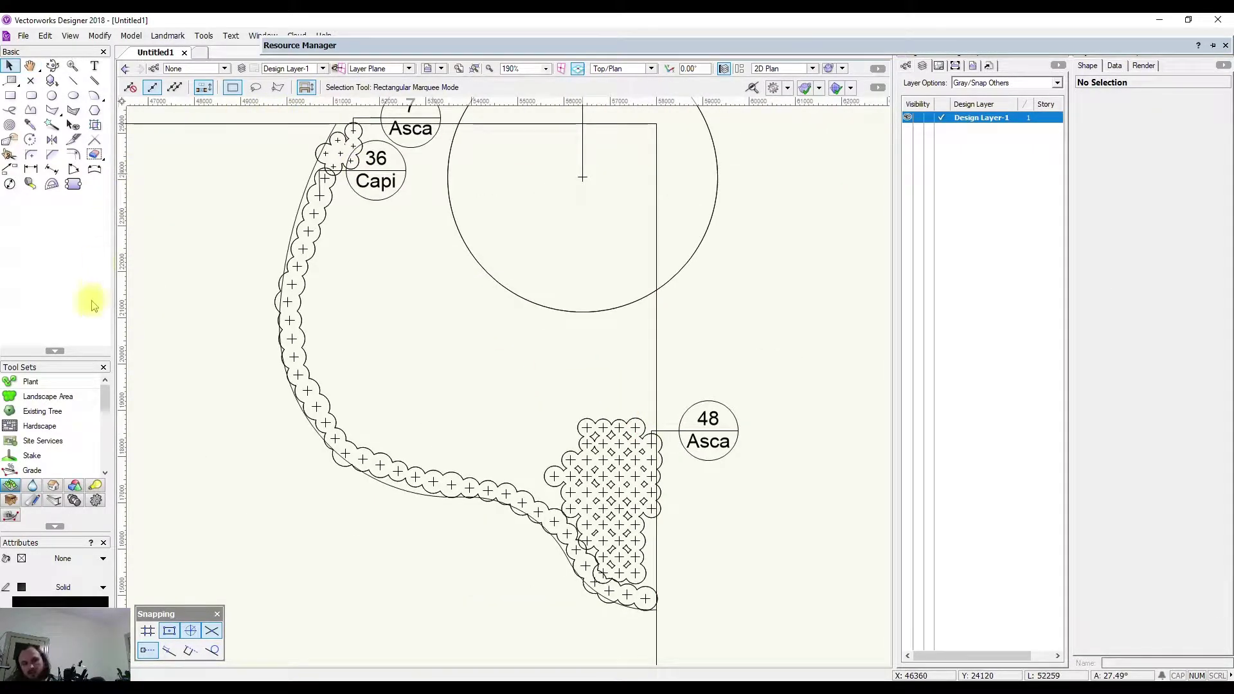
Step: Outline a seven-corner area inside the curved Capi row, creating a 74-plant Asca mass
left_click(33, 381)
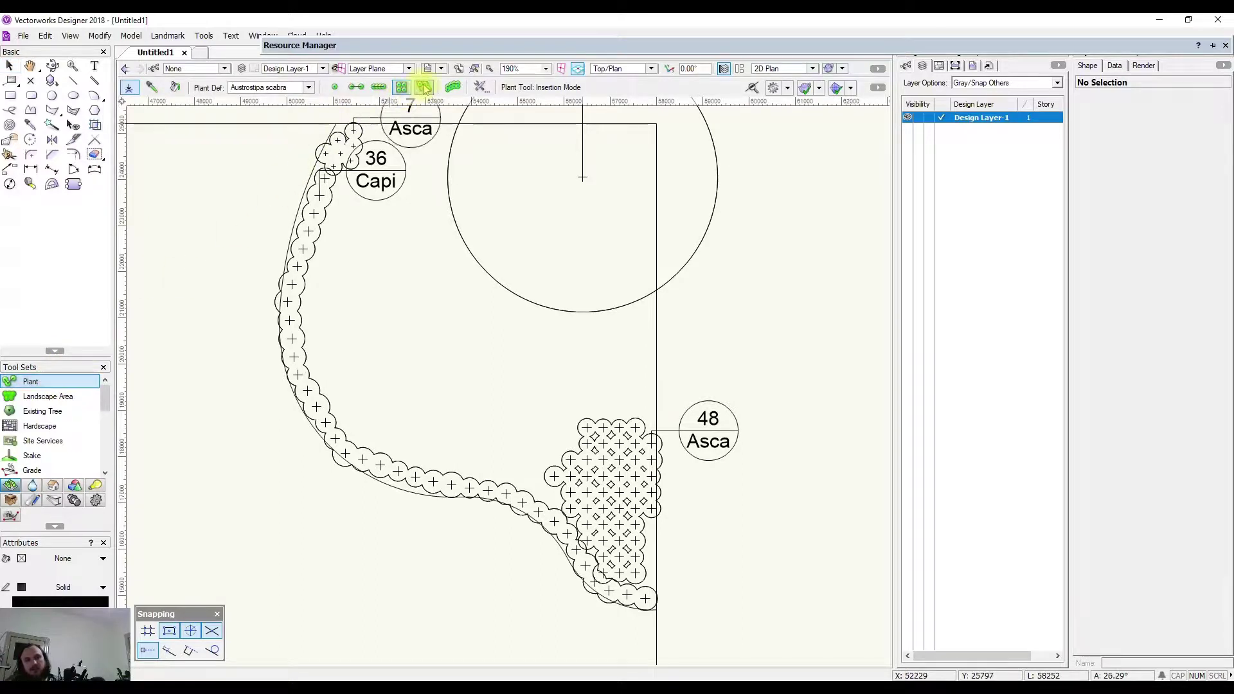
left_click(317, 344)
left_click(382, 275)
left_click(454, 325)
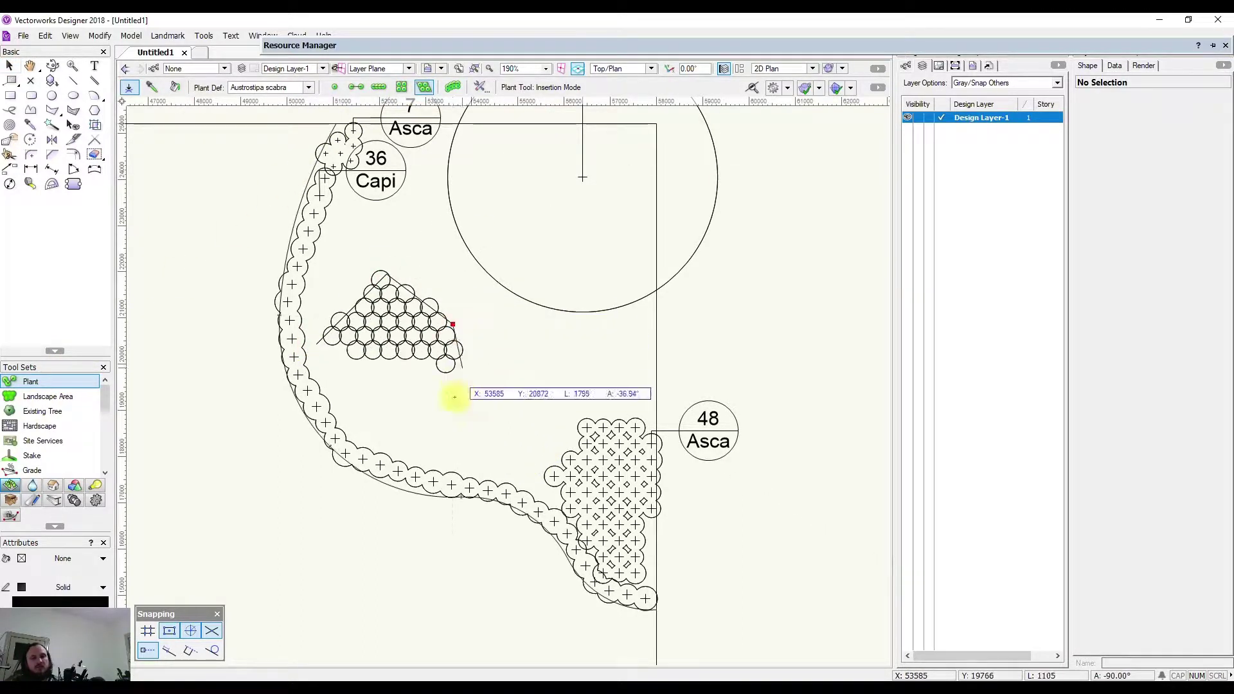
left_click(457, 419)
left_click(408, 440)
left_click(330, 415)
left_click(306, 358)
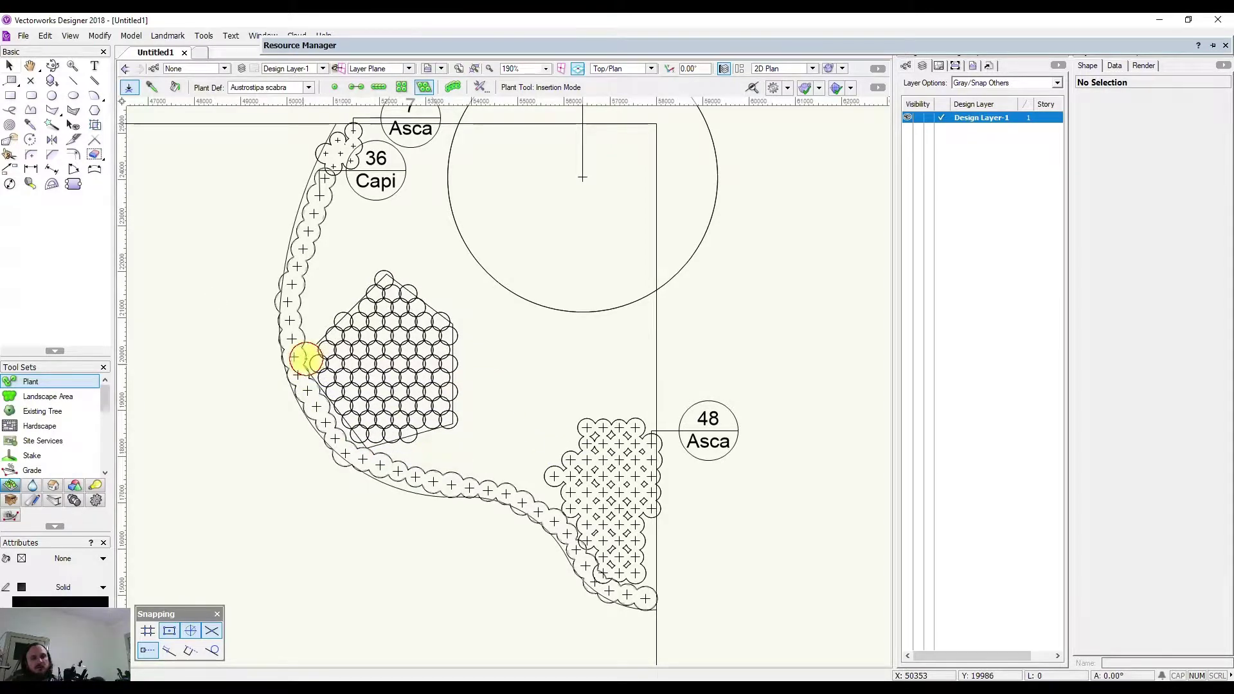
left_click(330, 350)
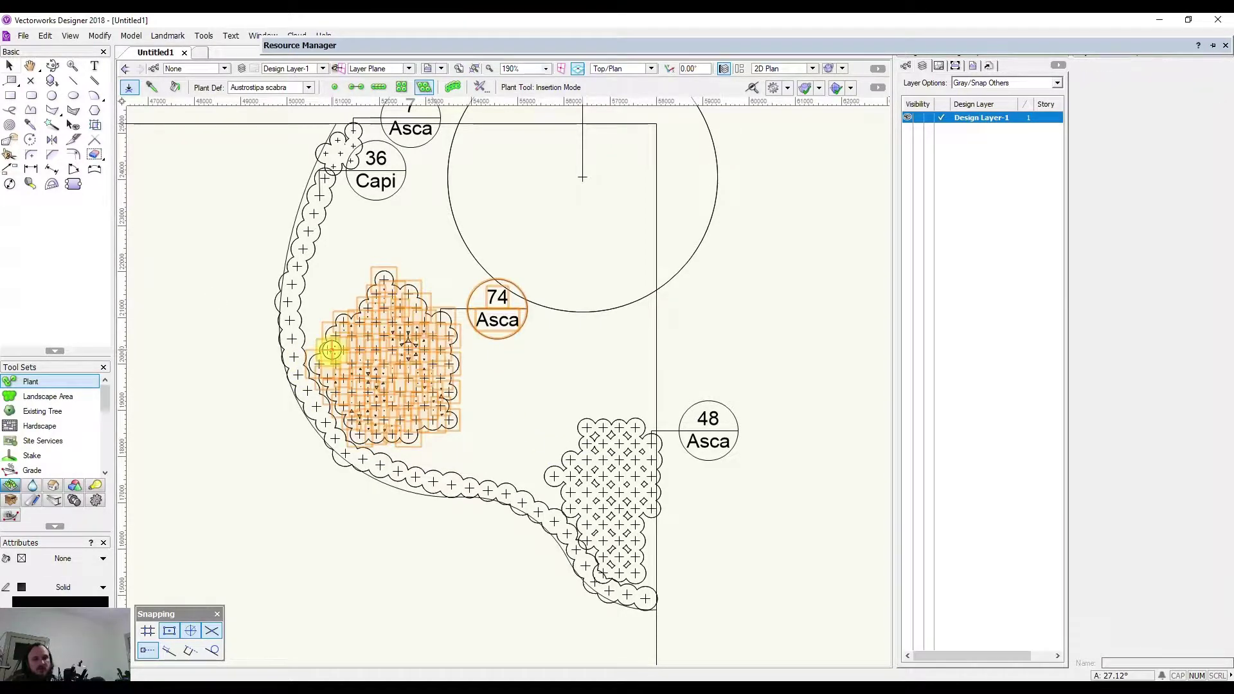
Step: Add further points with the Plant tool and finish the plant outline
scroll(330, 350, "up", 4)
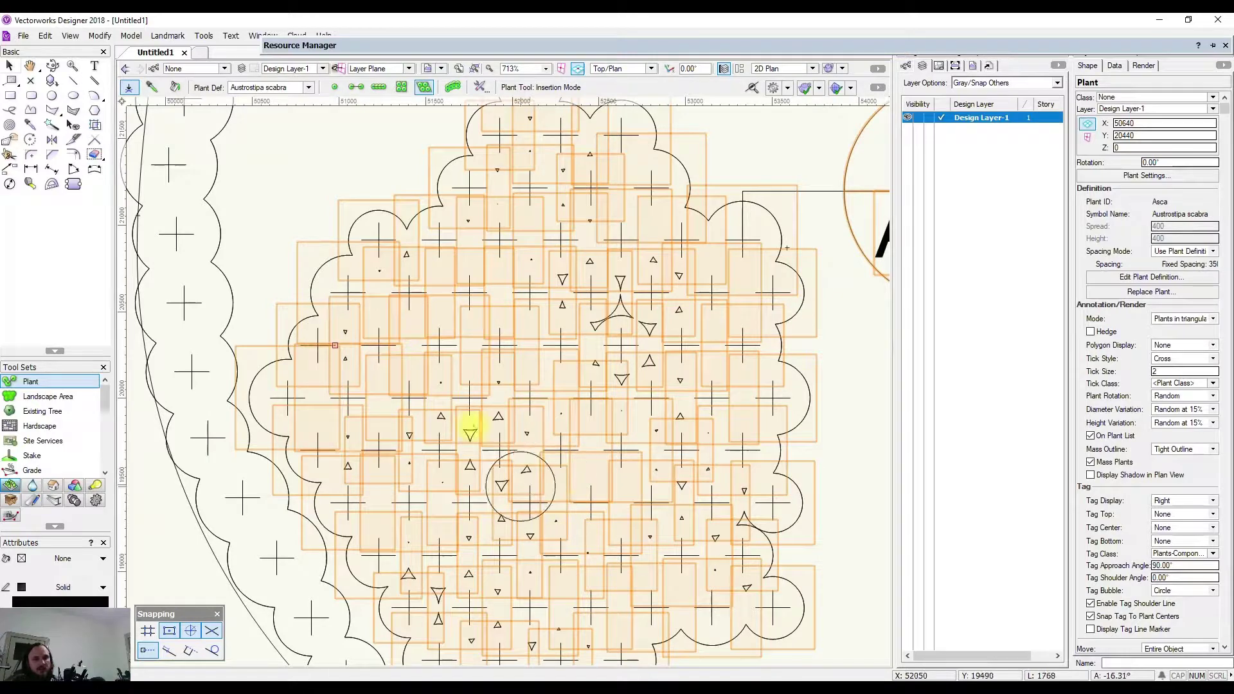
left_click(378, 269)
left_click(608, 608)
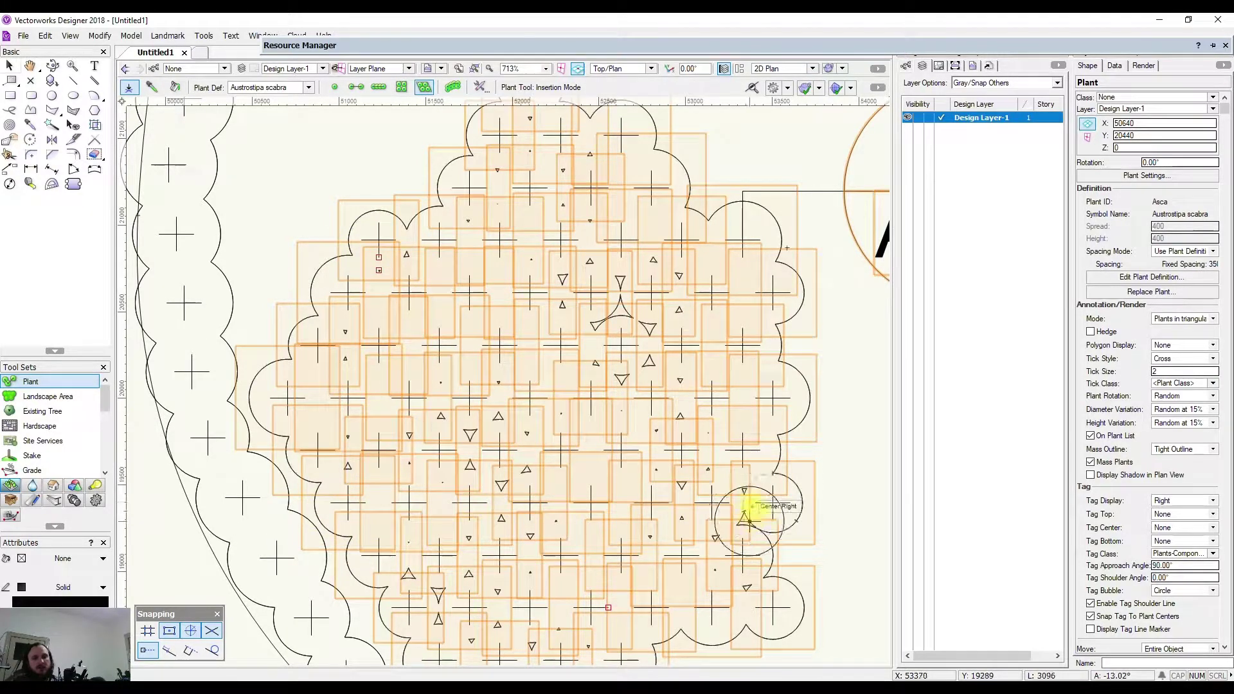
double_click(746, 510)
scroll(653, 427, "down", 3)
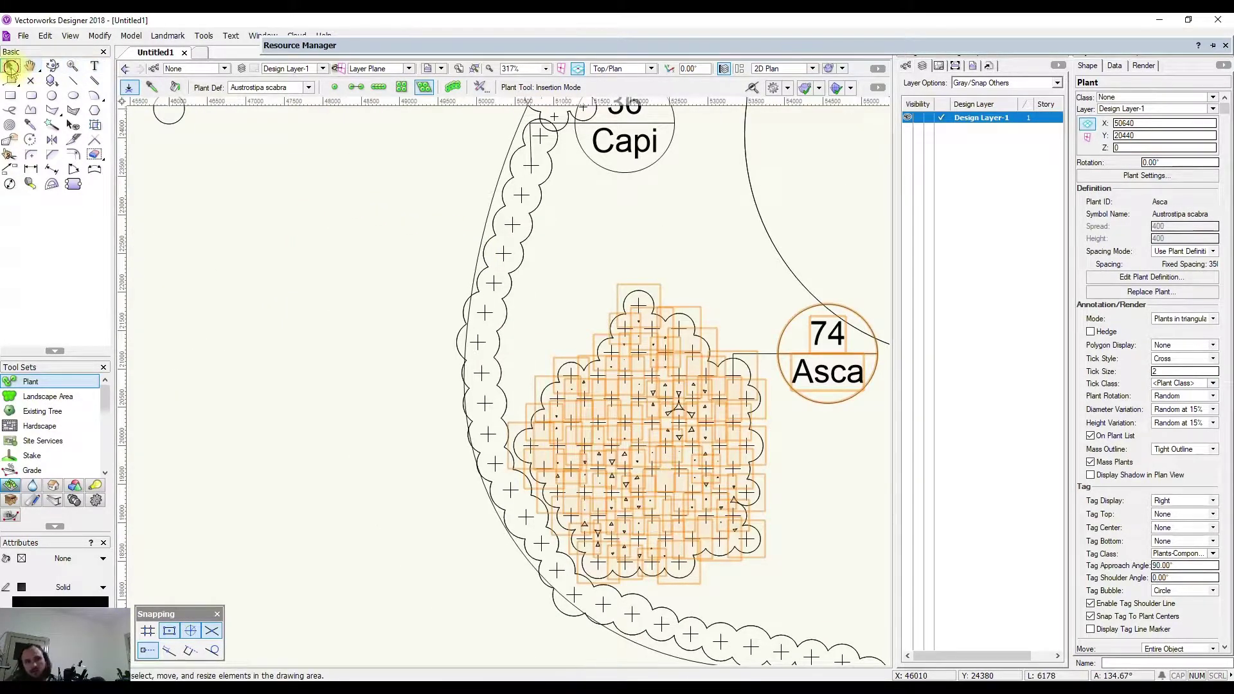
left_click(9, 65)
left_click(432, 405)
middle_click_drag(744, 570, 440, 382)
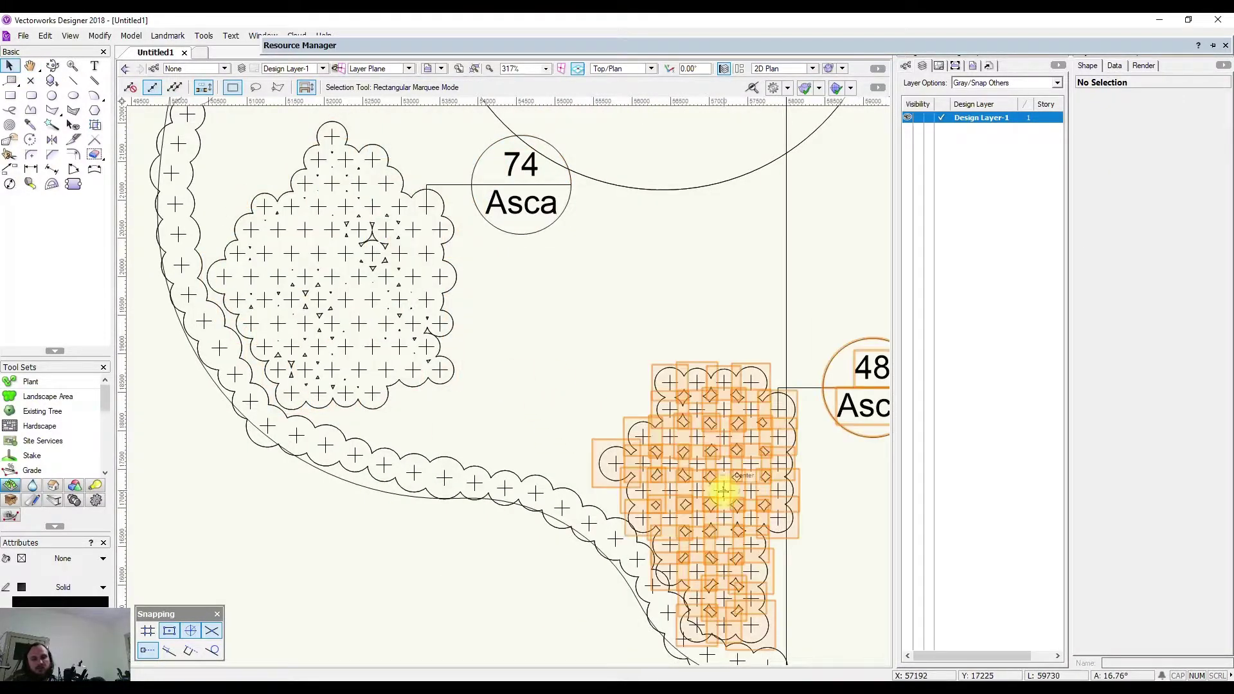
scroll(522, 314, "down", 4)
mouse_move(545, 399)
middle_mouse_down()
mouse_move(543, 377)
mouse_move(518, 384)
middle_mouse_up()
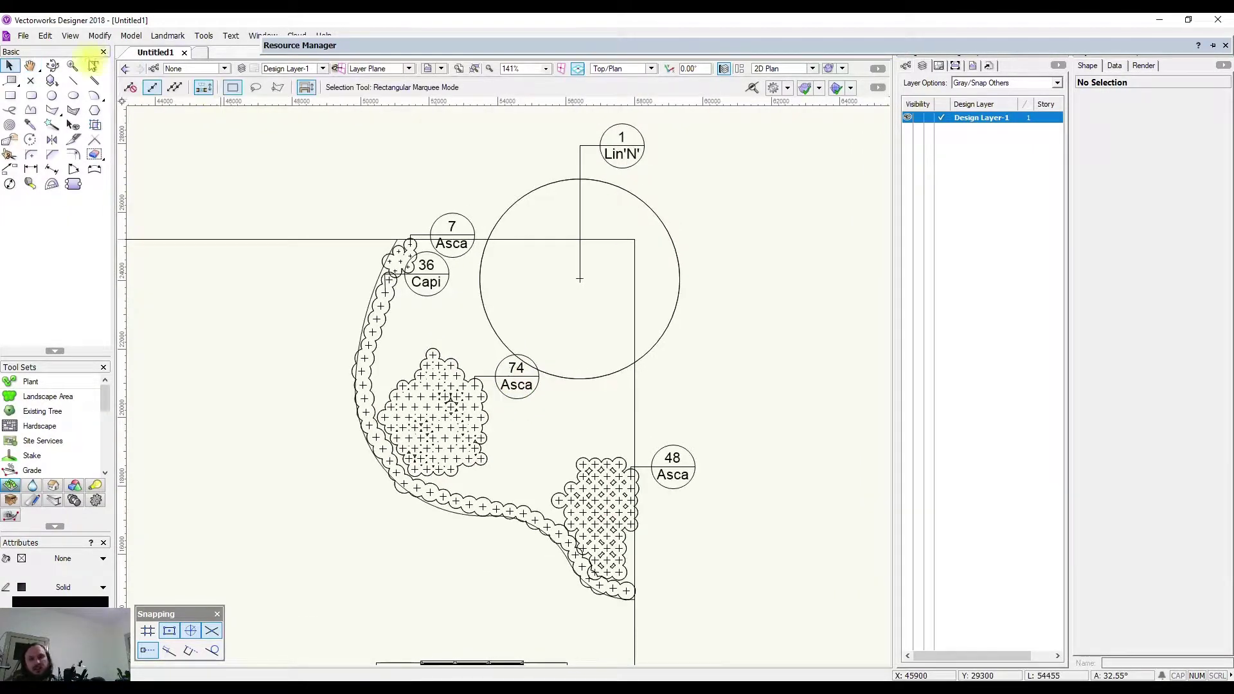
left_click(30, 381)
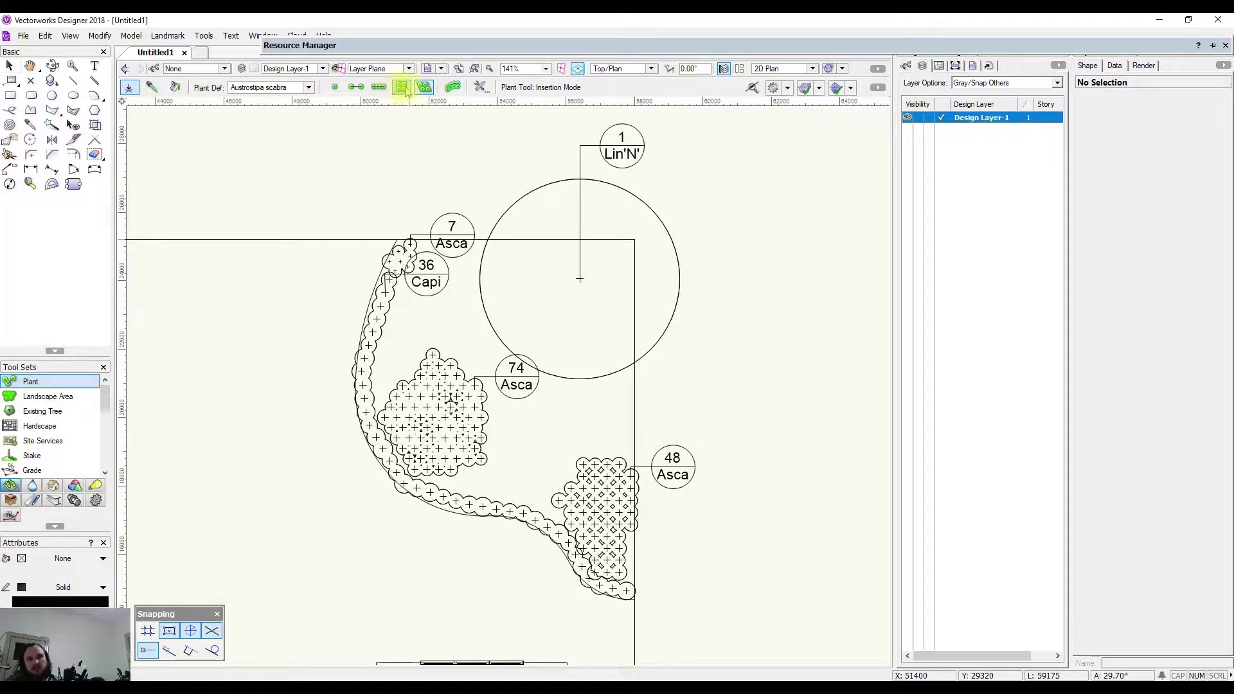
left_click(308, 87)
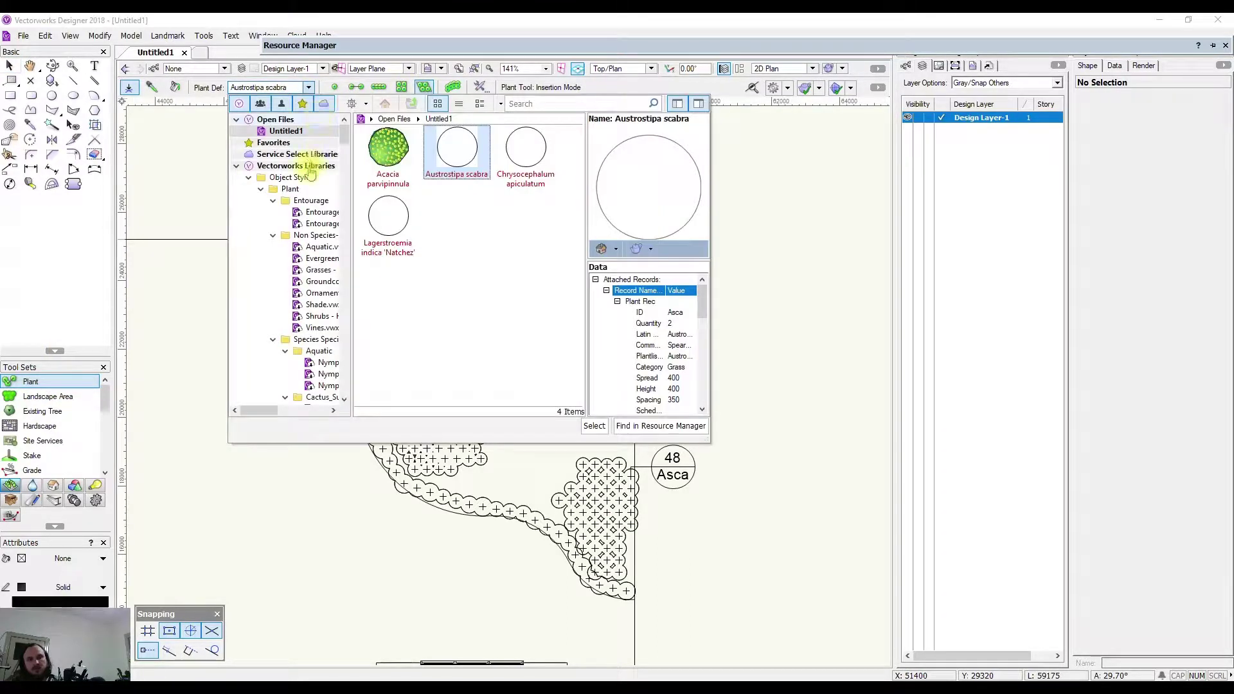
key("Escape")
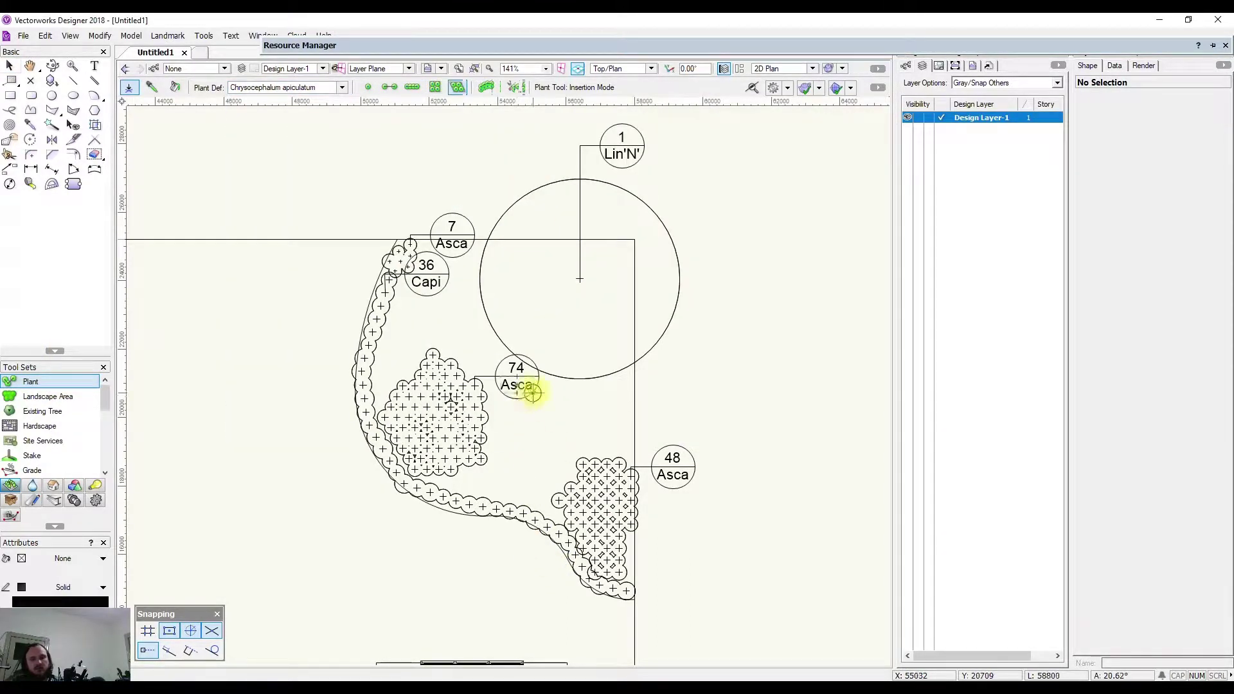
left_click(550, 392)
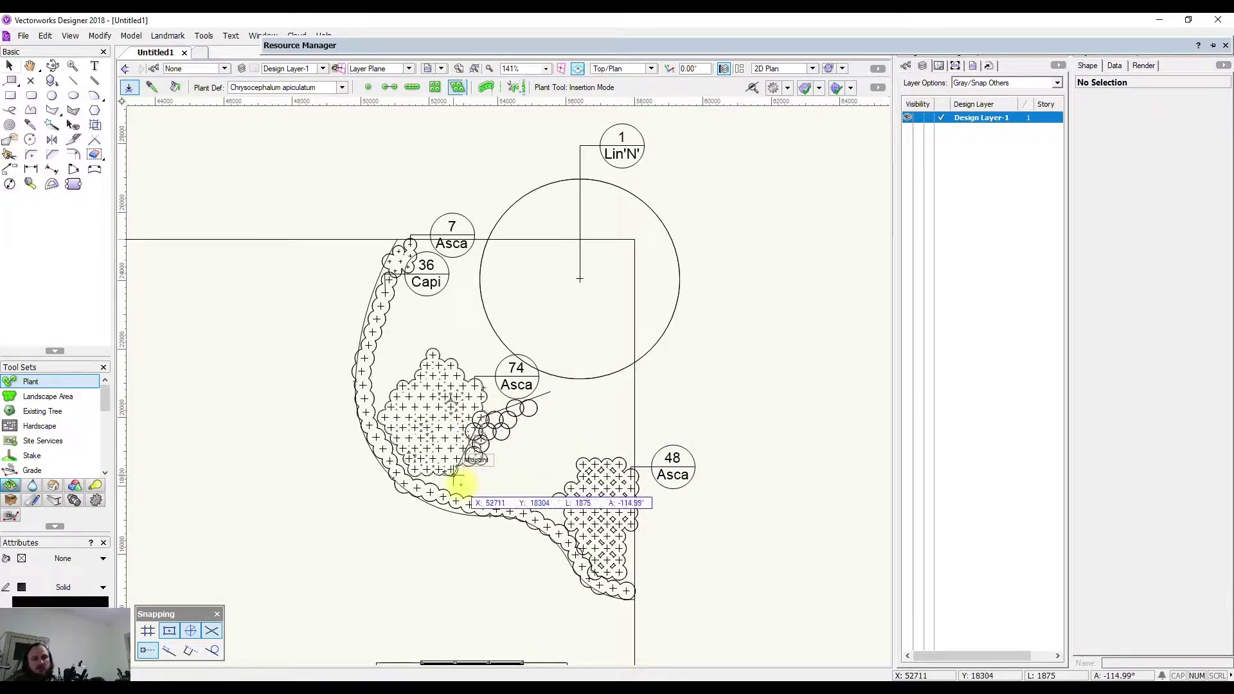
left_click(442, 492)
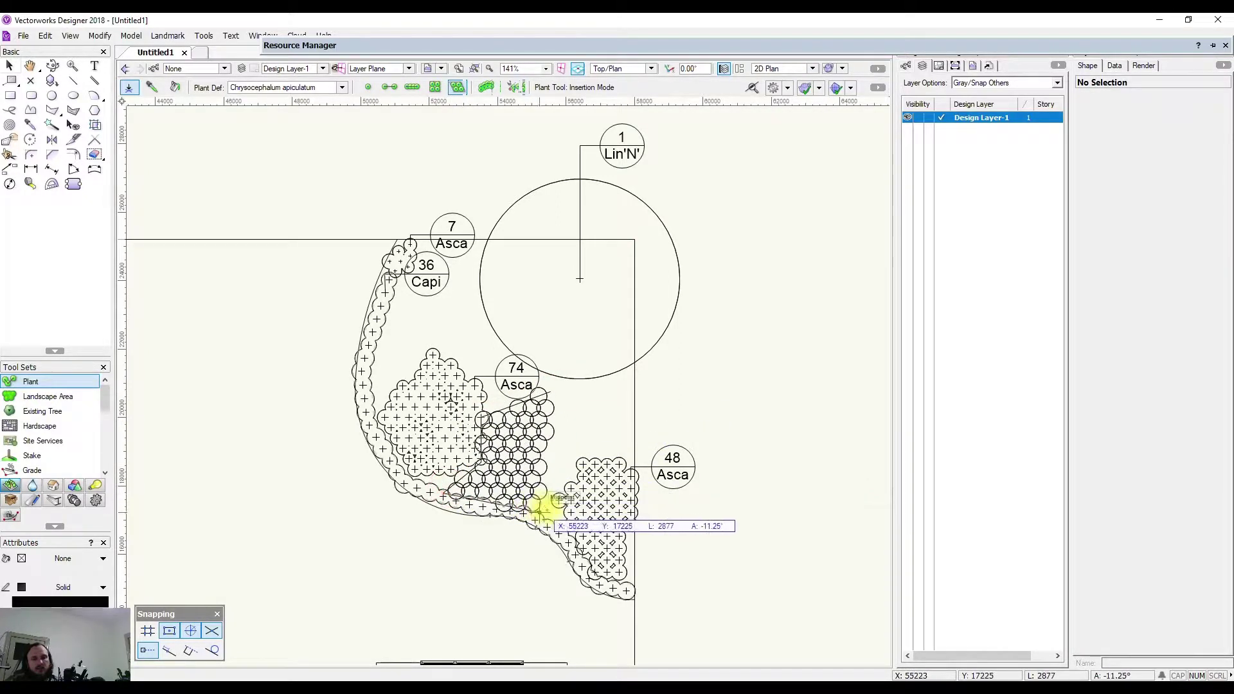
left_click(544, 519)
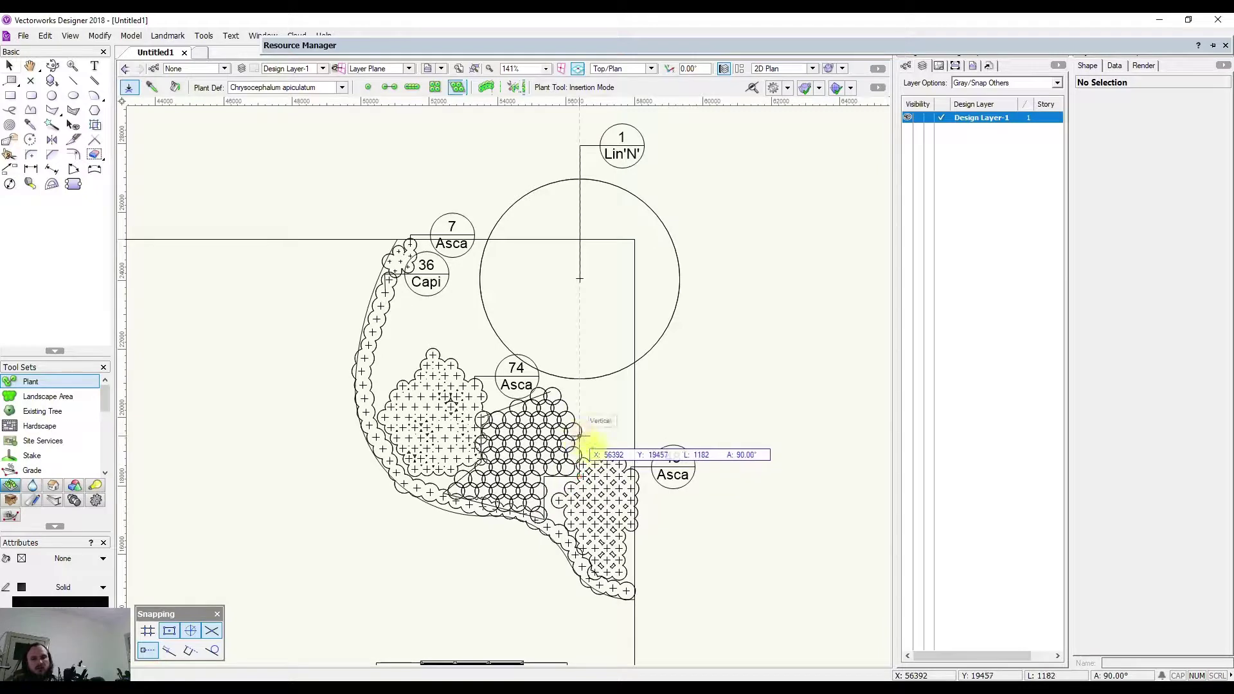
left_click(635, 448)
left_click(635, 389)
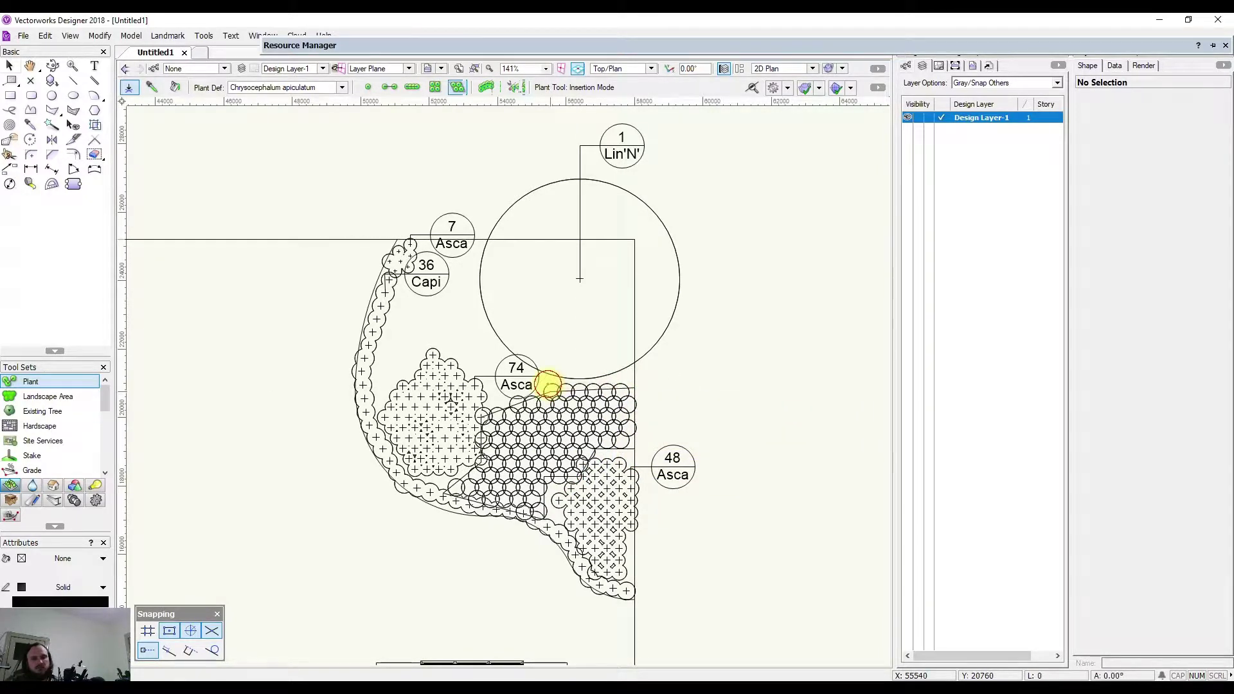
double_click(551, 391)
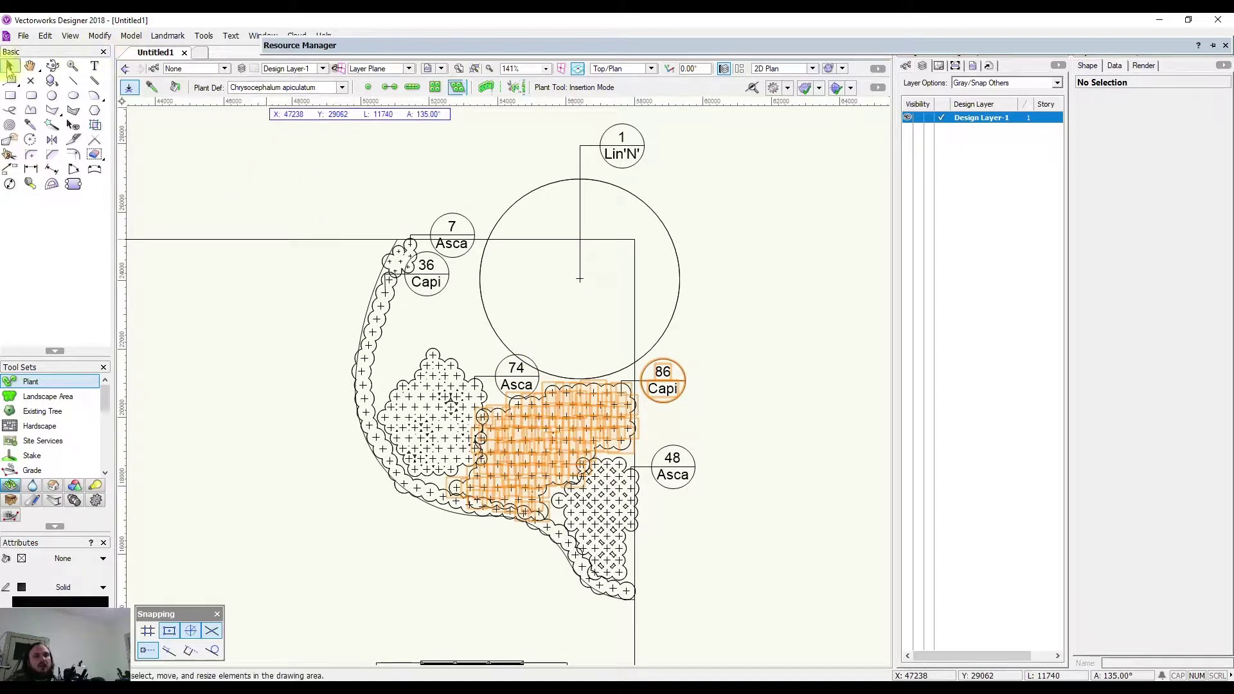
left_click(10, 67)
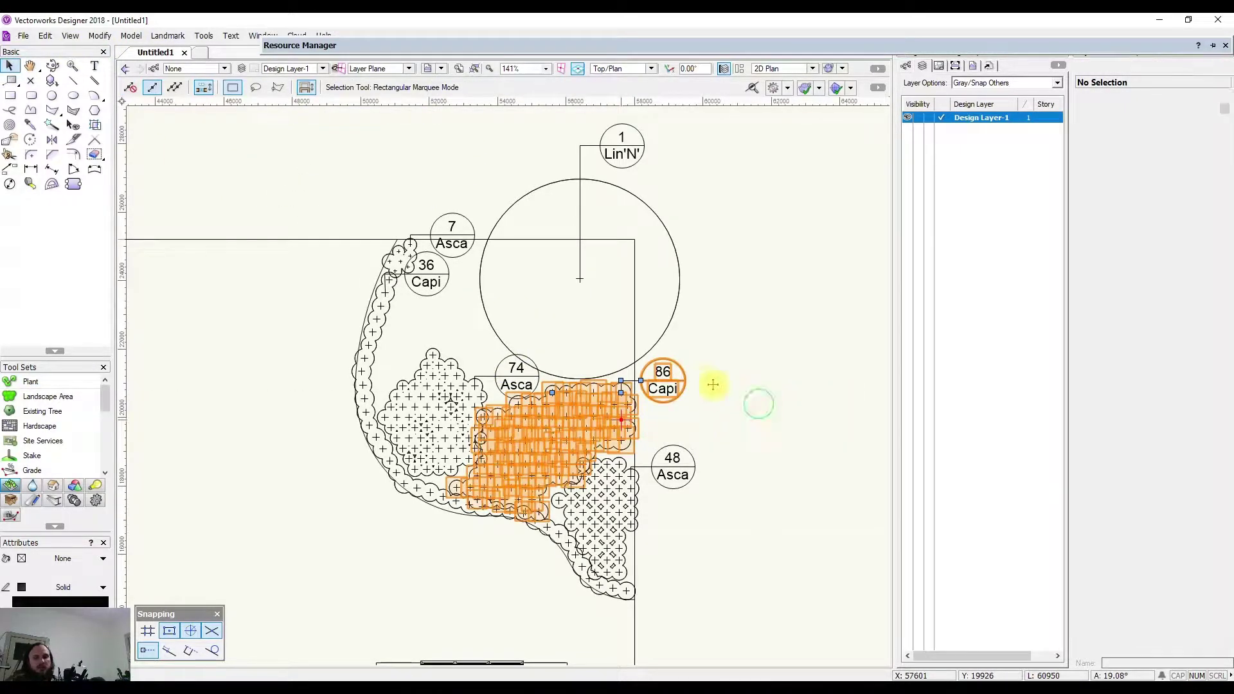
mouse_move(399, 269)
middle_mouse_down()
mouse_move(346, 226)
mouse_move(286, 239)
mouse_move(295, 250)
middle_mouse_up()
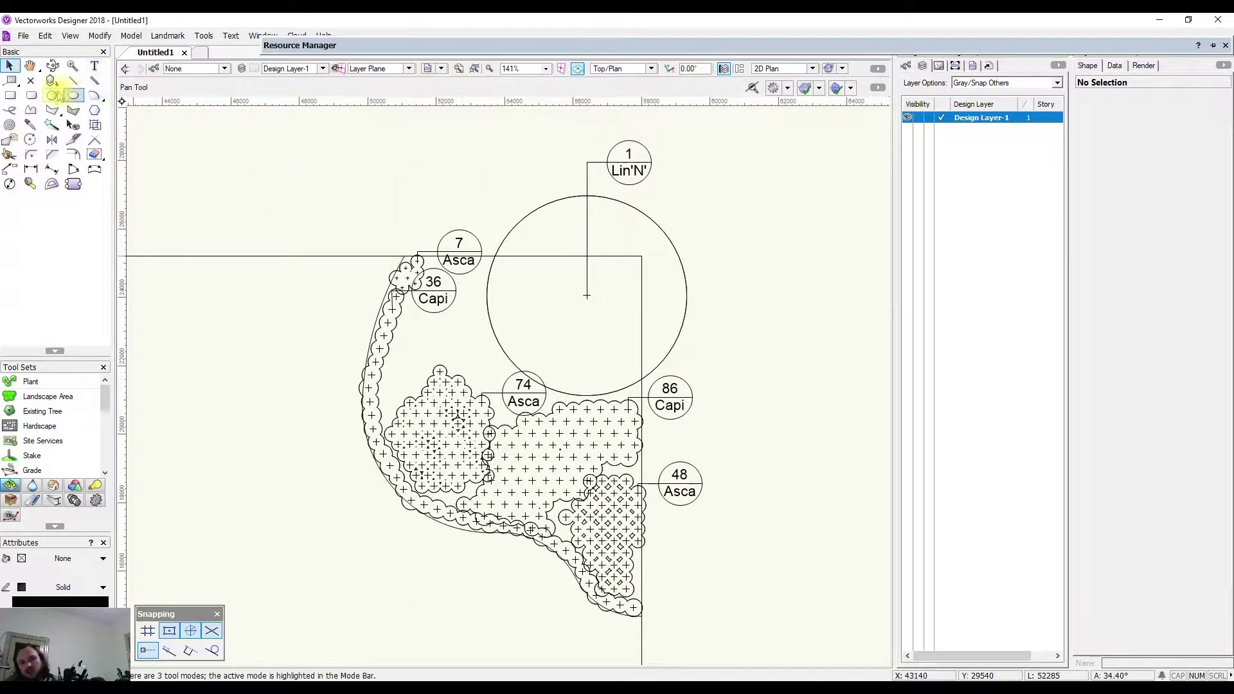
Step: Place five Chrysocephalum apiculatum plants in the open bed between 36 Capi and 74 Asca
key("x")
left_click(31, 383)
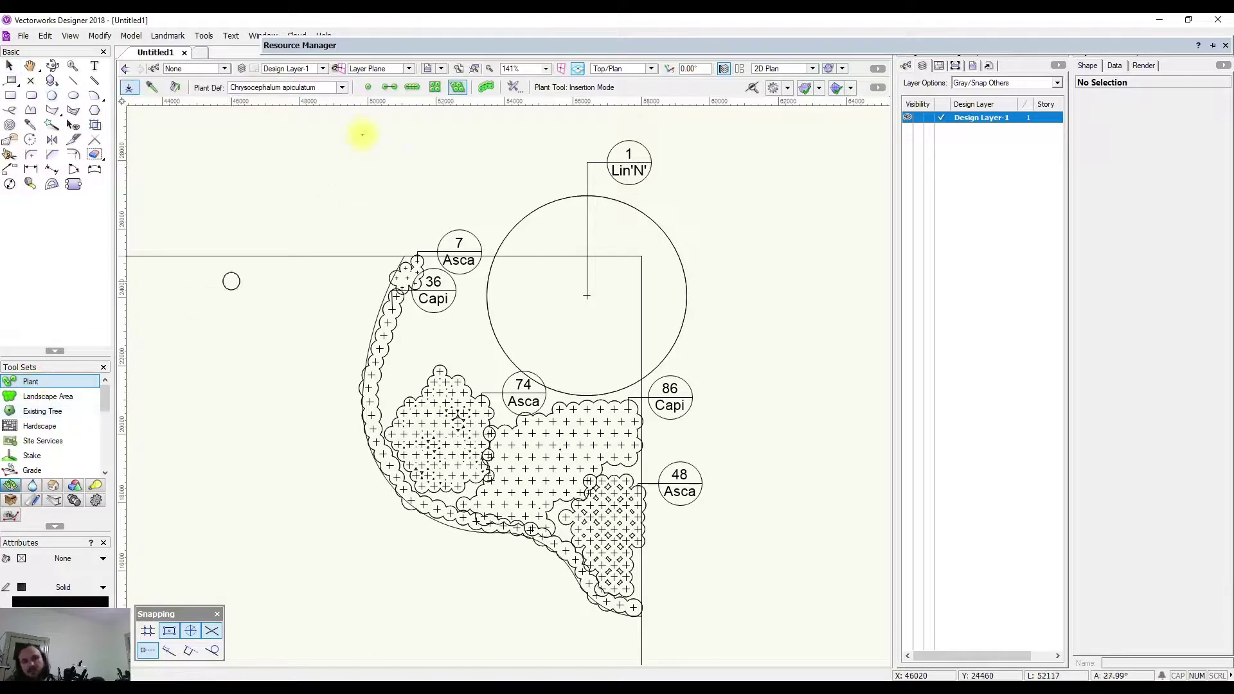
left_click(390, 87)
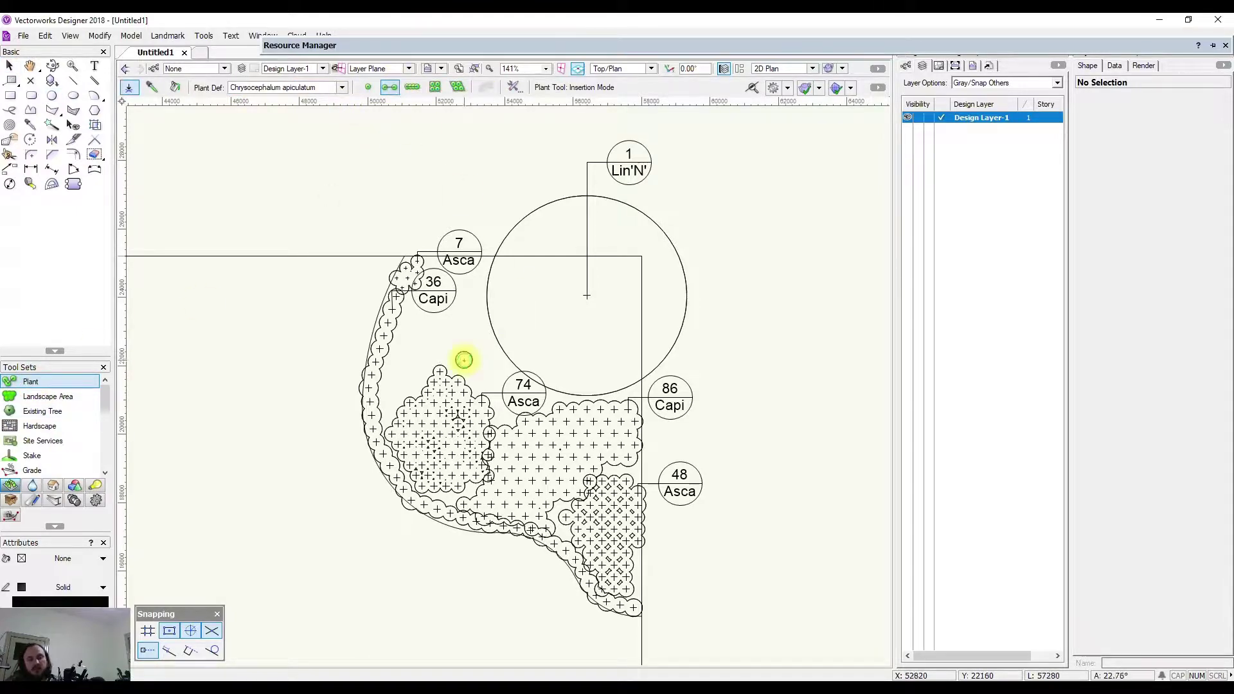
middle_click_drag(463, 358, 639, 367)
scroll(602, 344, "up", 3)
left_click(570, 362)
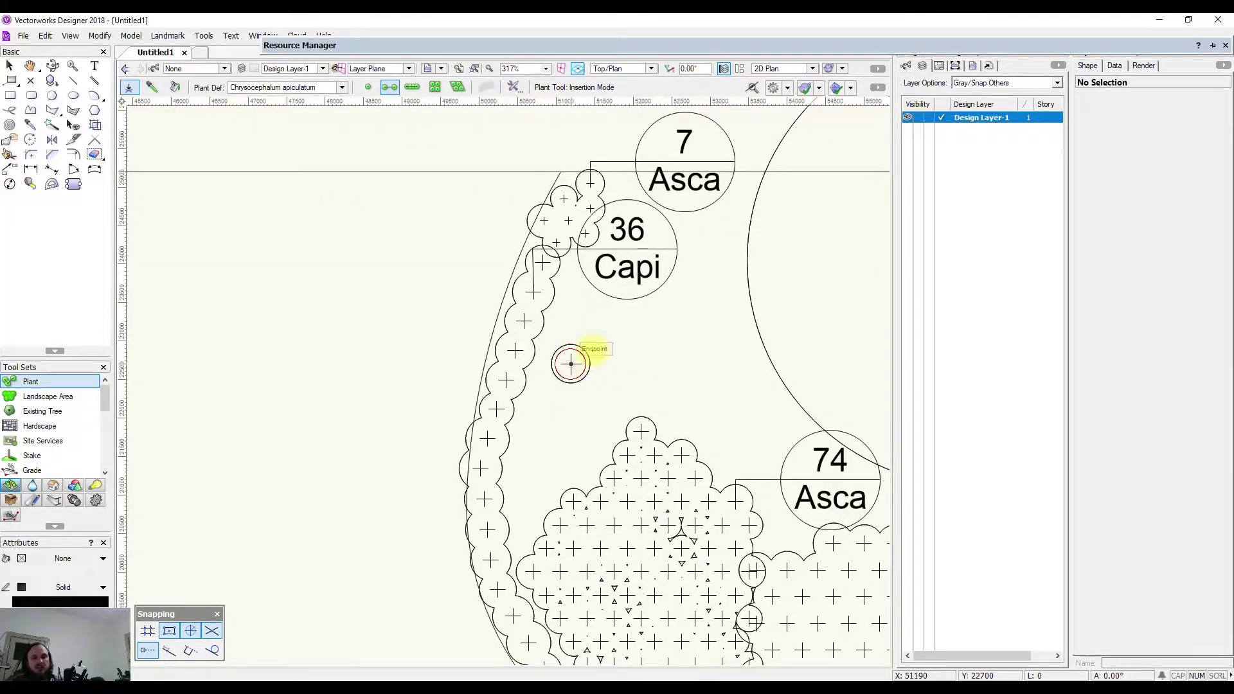
left_click(653, 317)
left_click(724, 388)
left_click(625, 402)
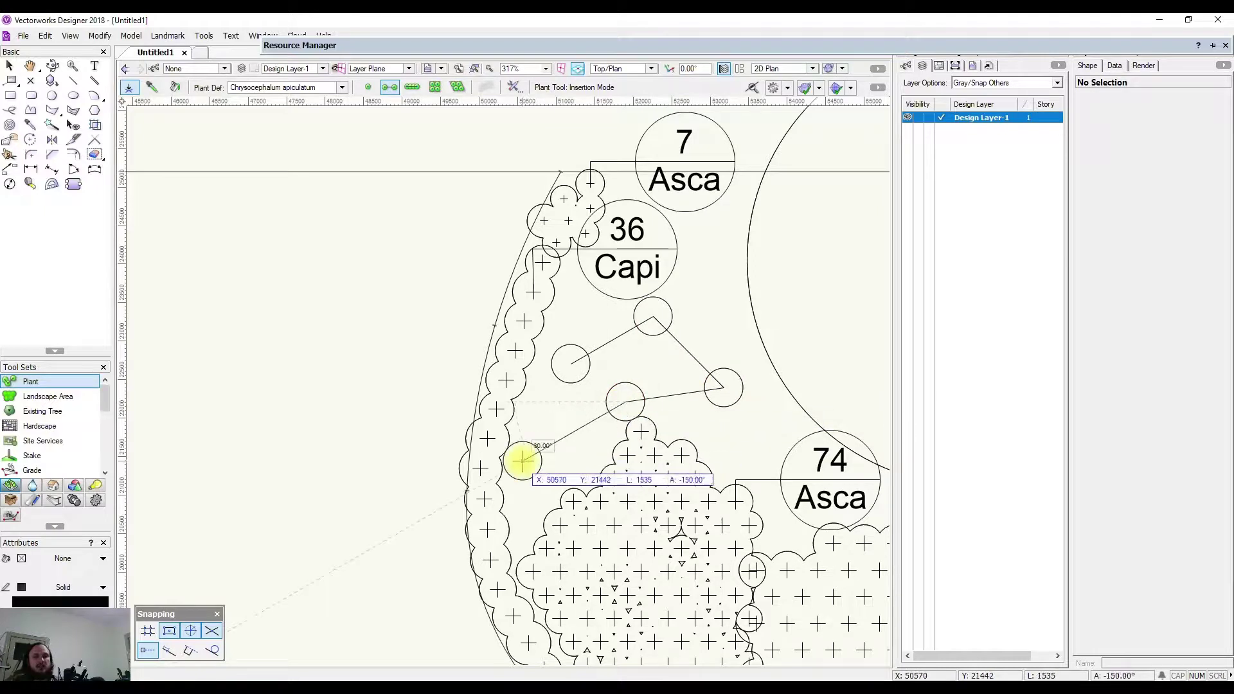
double_click(523, 460)
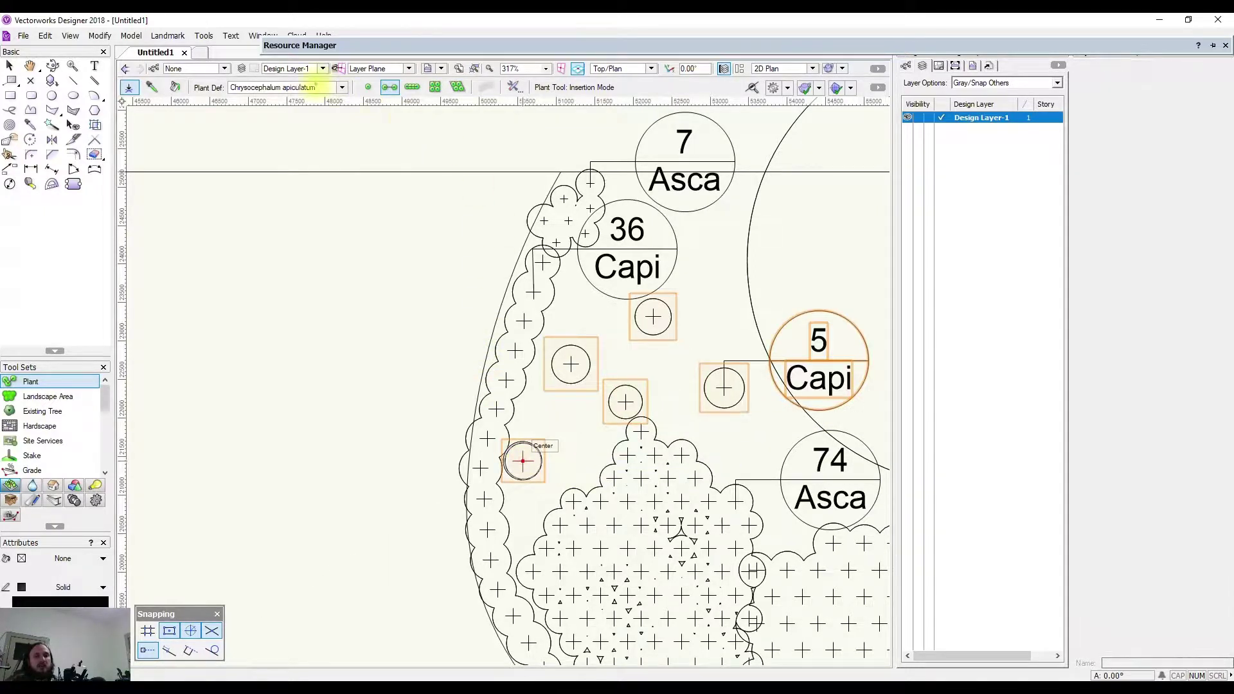
Step: Deselect the new plants, select one Capi plant, and briefly open then close the resource library
left_click(10, 66)
left_click(642, 391)
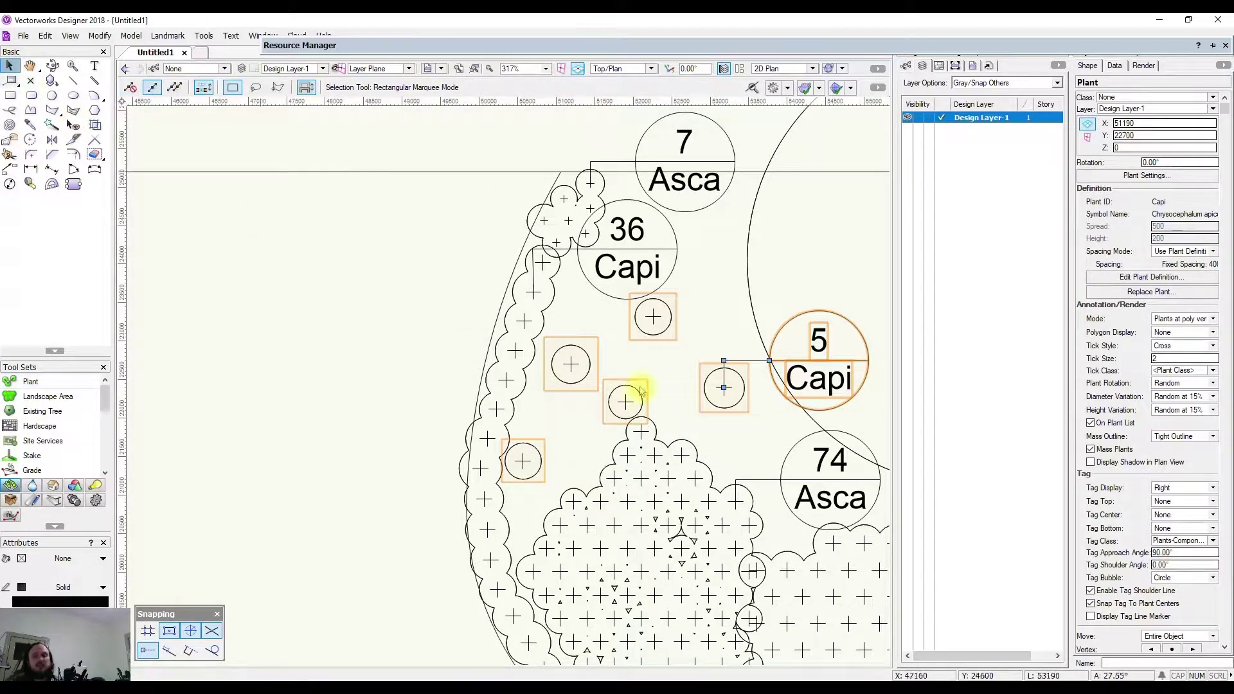
left_click(729, 327)
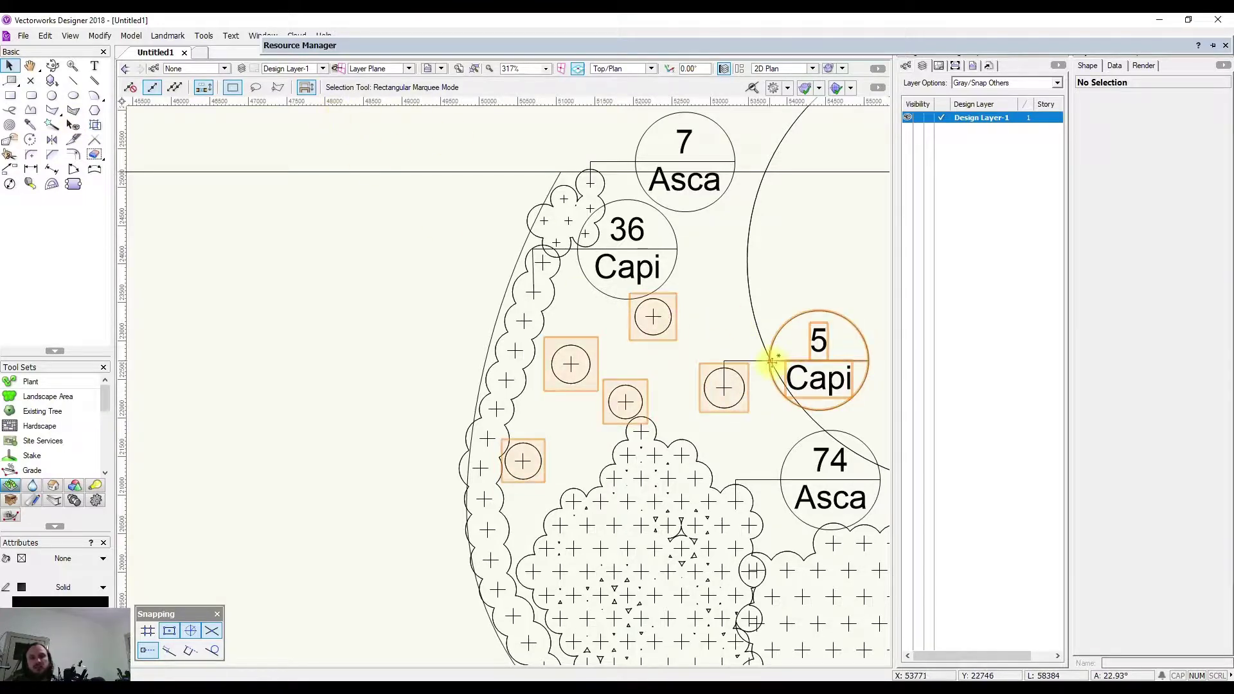
middle_click_drag(749, 384, 606, 394)
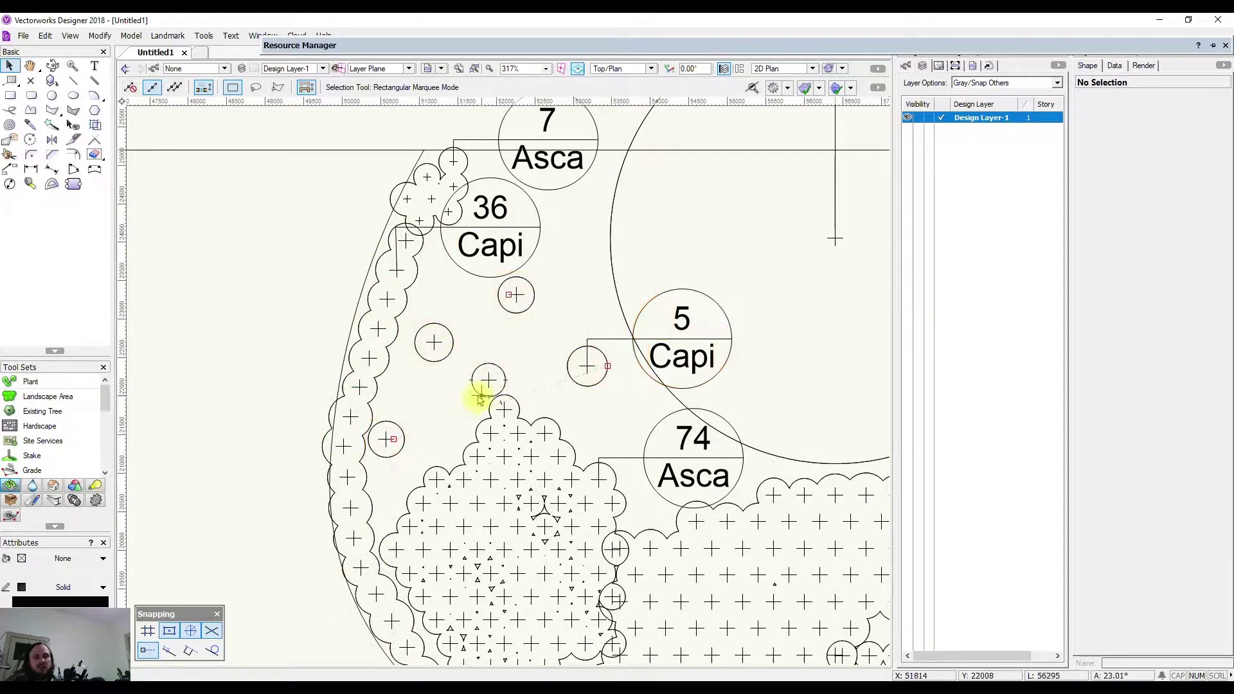
left_click(497, 281)
left_click(428, 43)
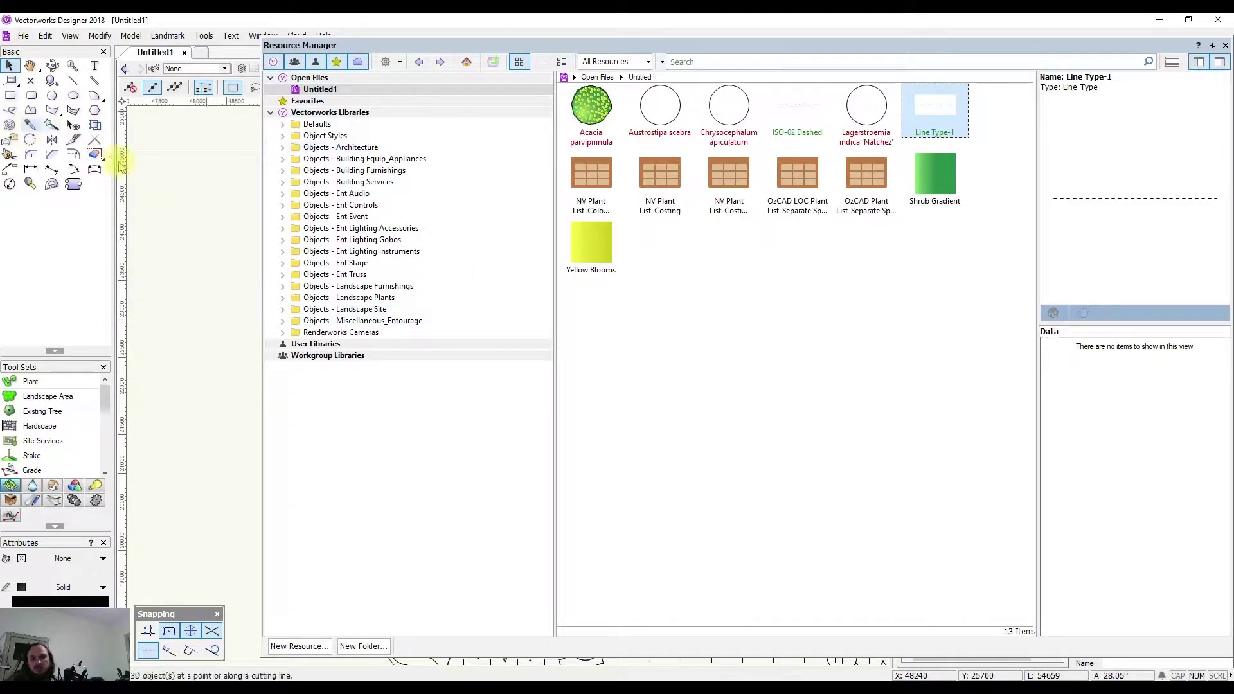
left_click(203, 235)
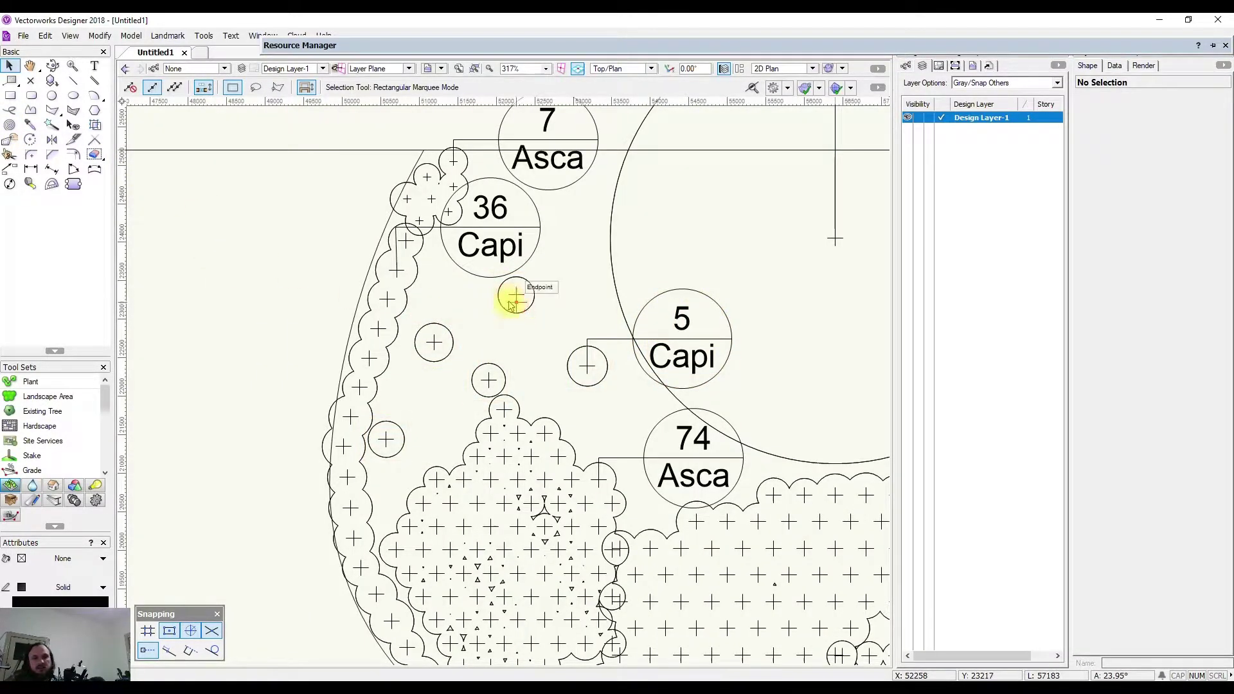
Step: Set the new Capi group's Polygon Display to Centers-Dashed
left_click(607, 371)
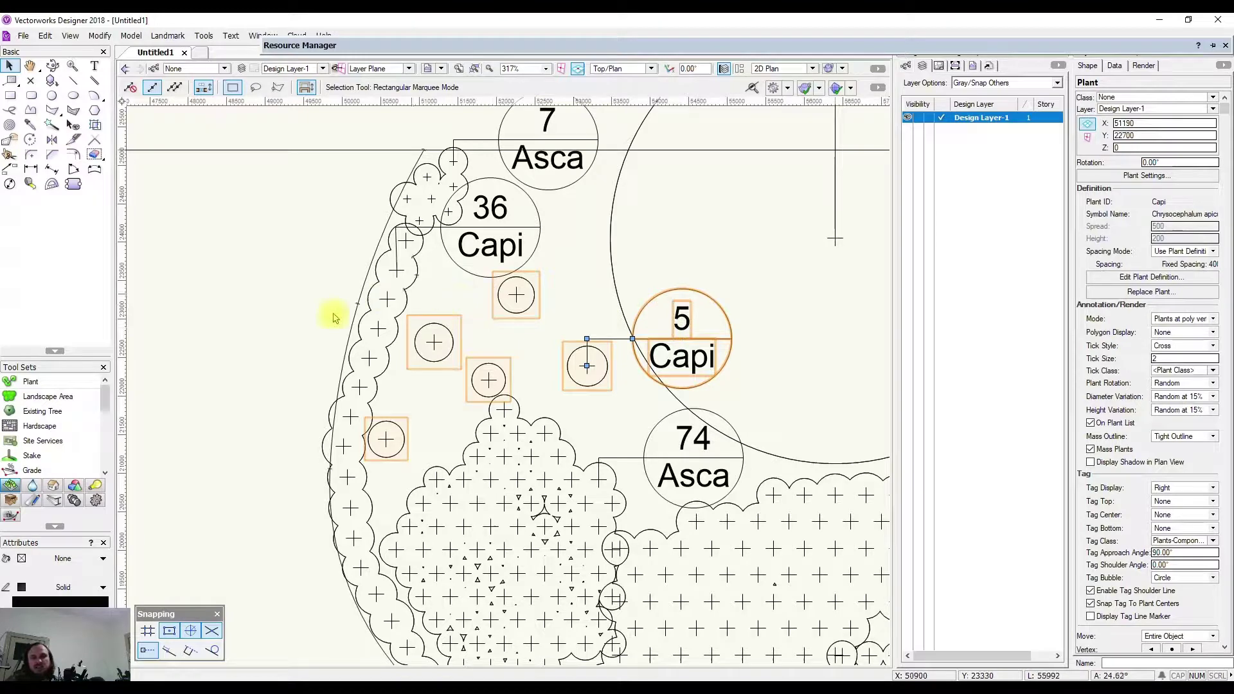
left_click(284, 337)
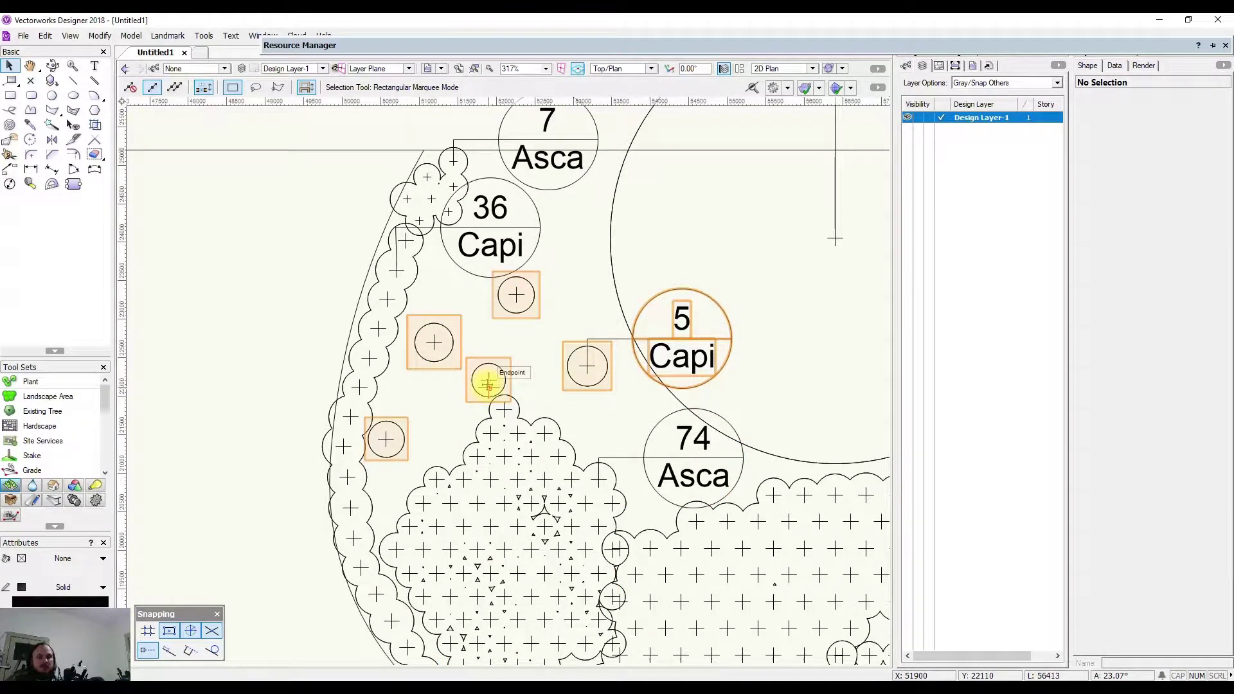
left_click(592, 360)
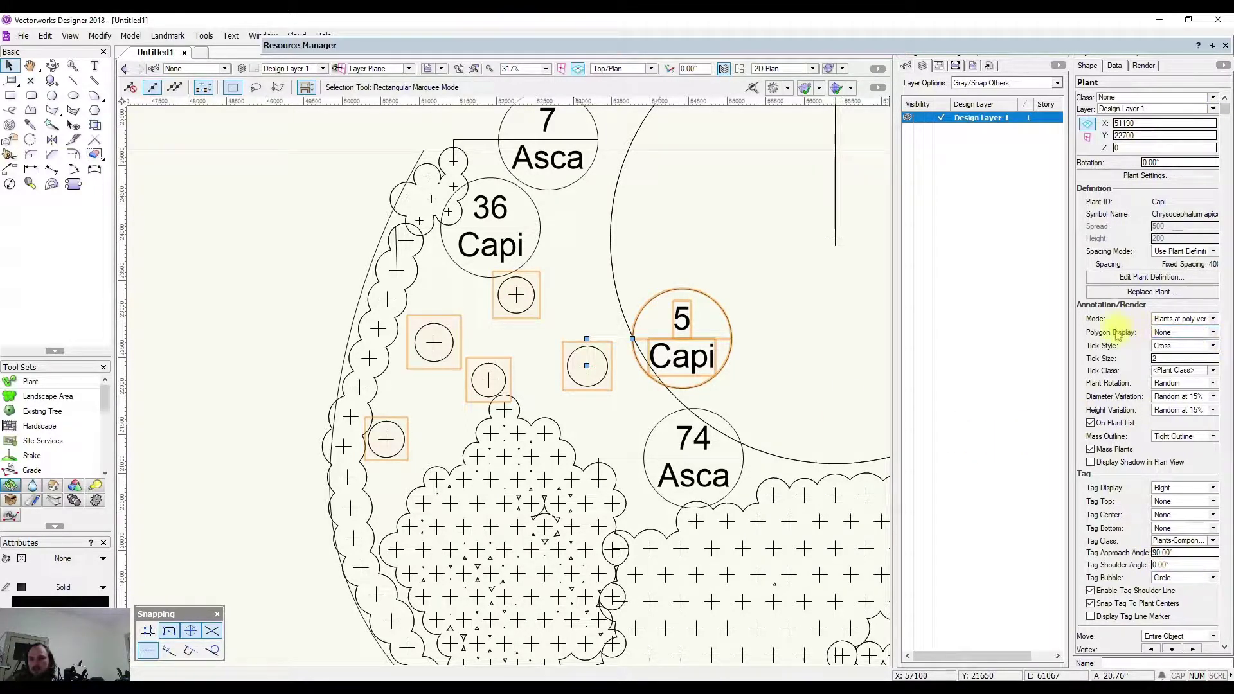
left_click(1171, 335)
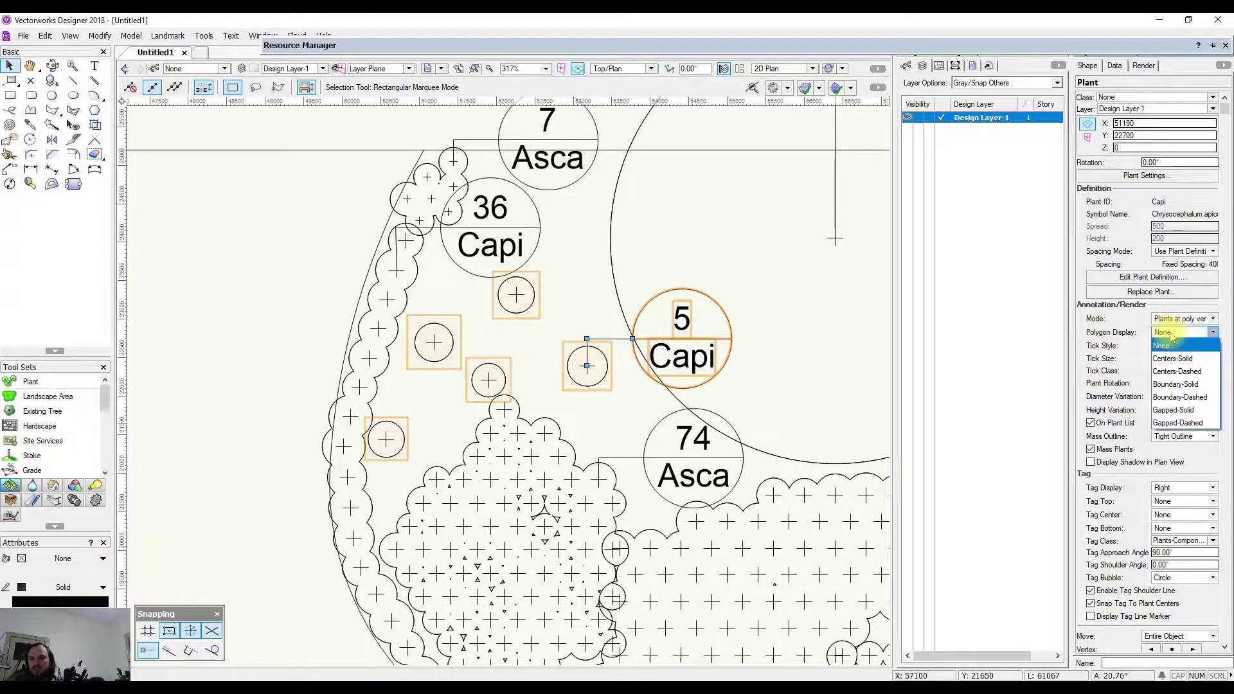
left_click(1188, 373)
Step: Deselect to check the dashed links, recentre the view, and reselect the 5 Capi group
left_click(256, 283)
scroll(466, 355, "up", 2)
left_click(466, 356)
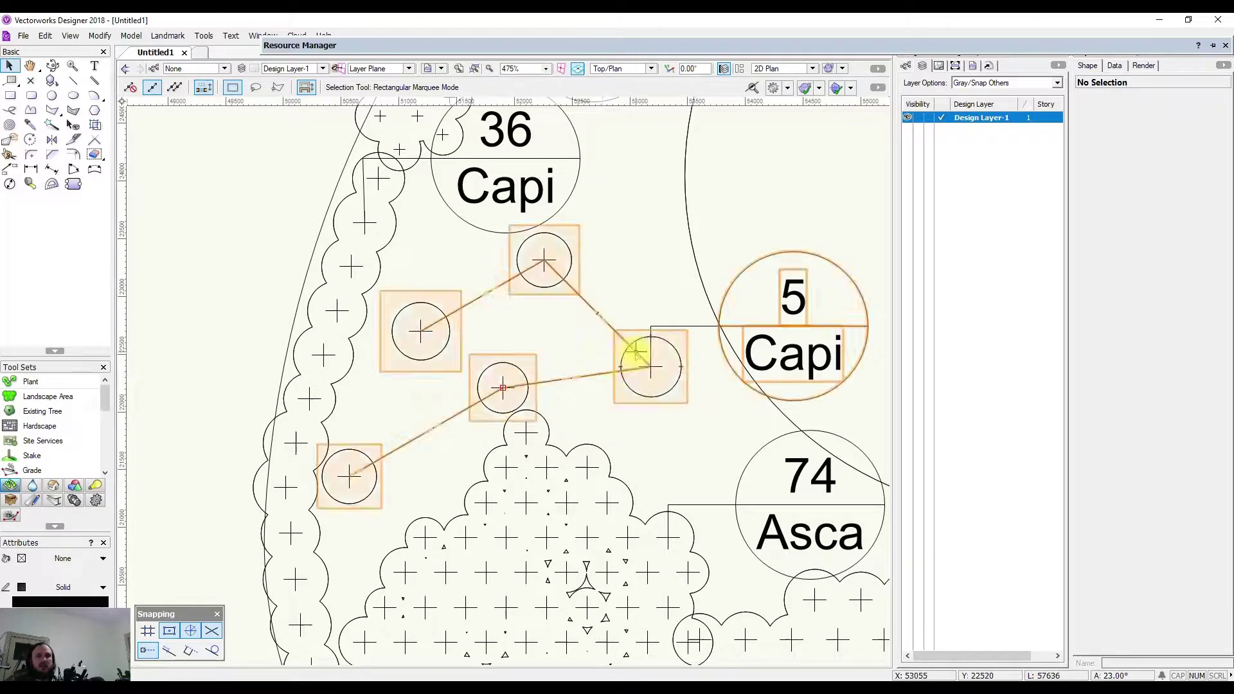
scroll(637, 351, "down", 2)
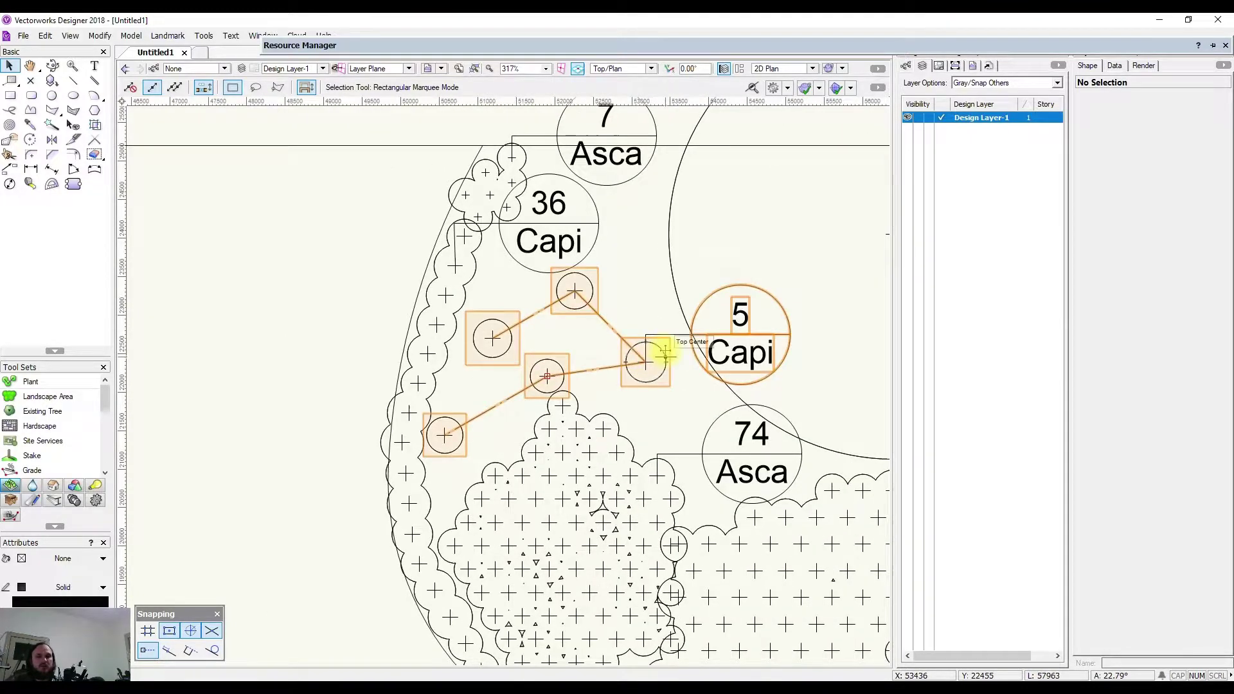
middle_click_drag(656, 353, 650, 386)
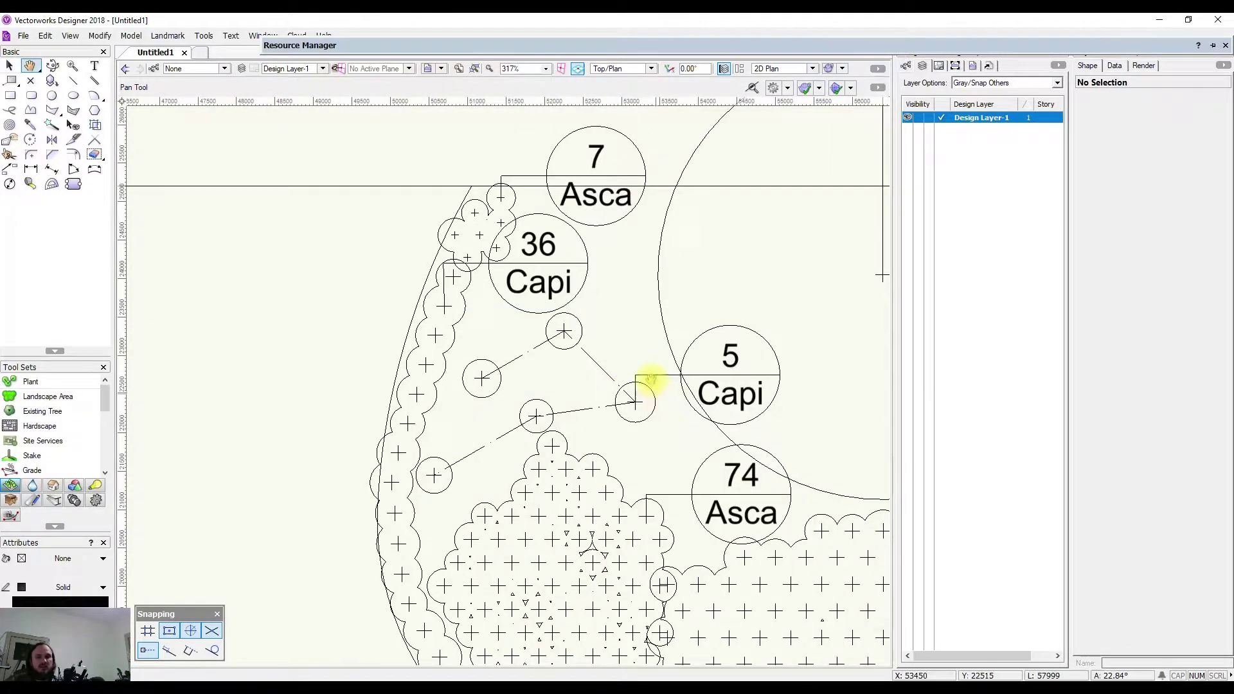
left_click(681, 423)
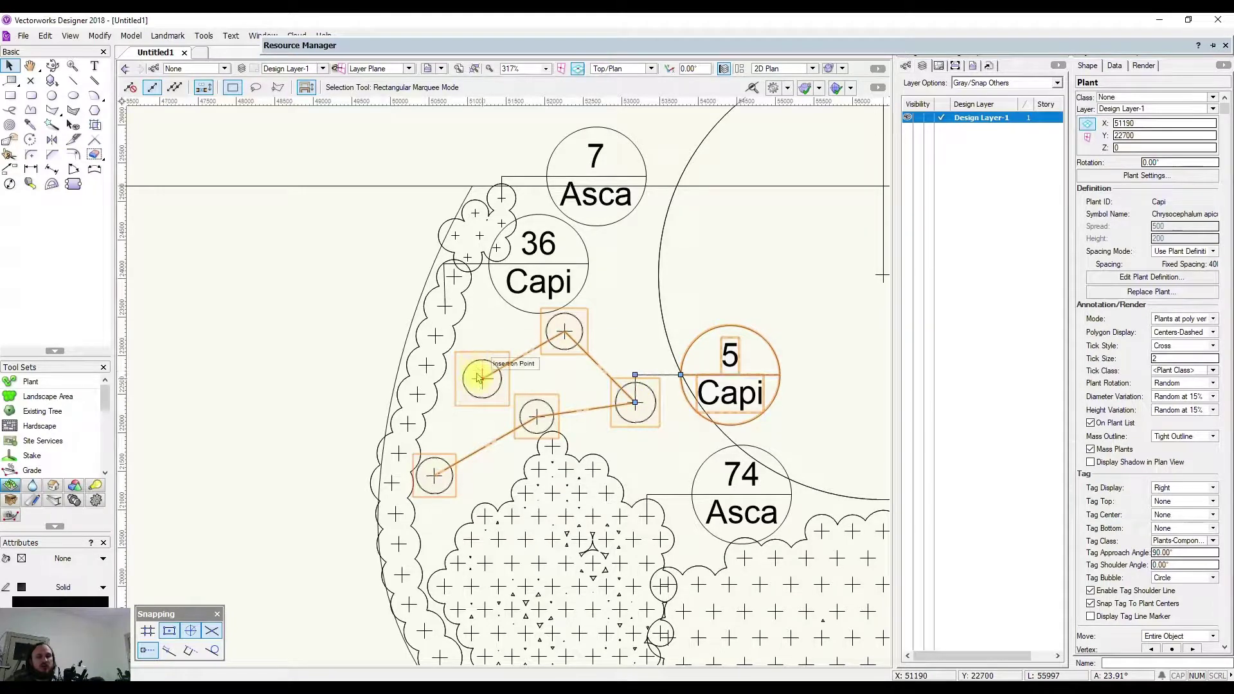
scroll(666, 410, "up", 2)
mouse_move(643, 413)
middle_mouse_down()
mouse_move(708, 446)
mouse_move(524, 403)
middle_mouse_up()
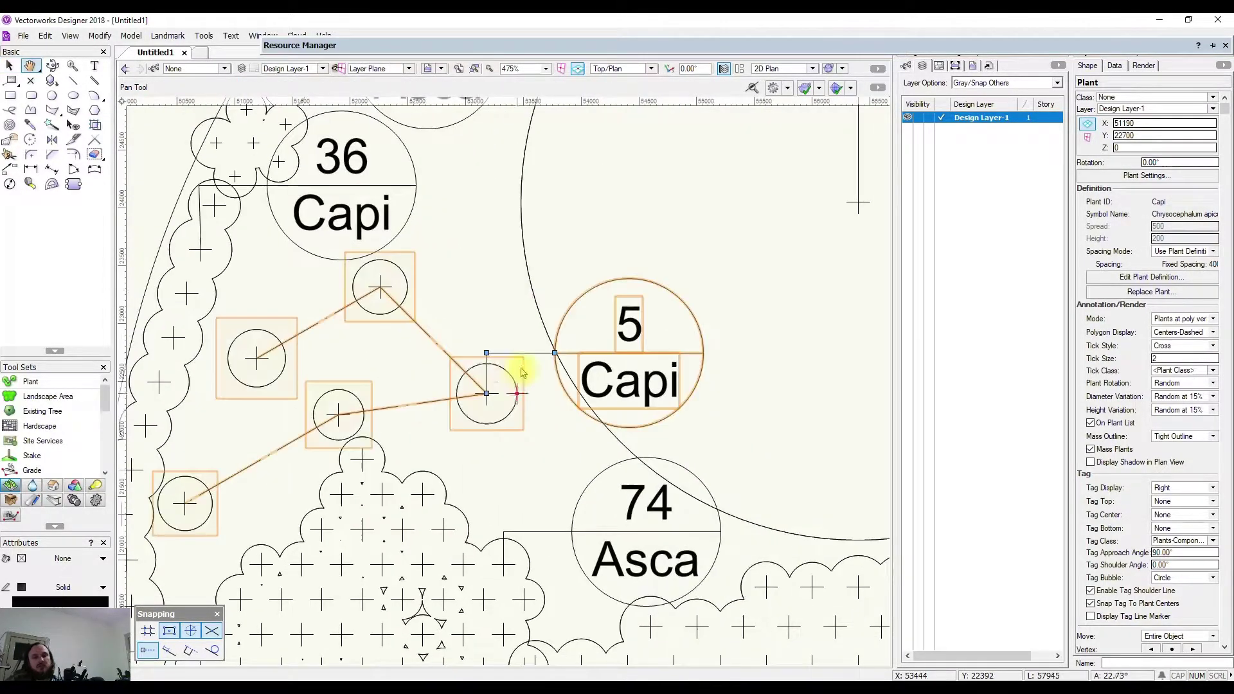
left_click(509, 291)
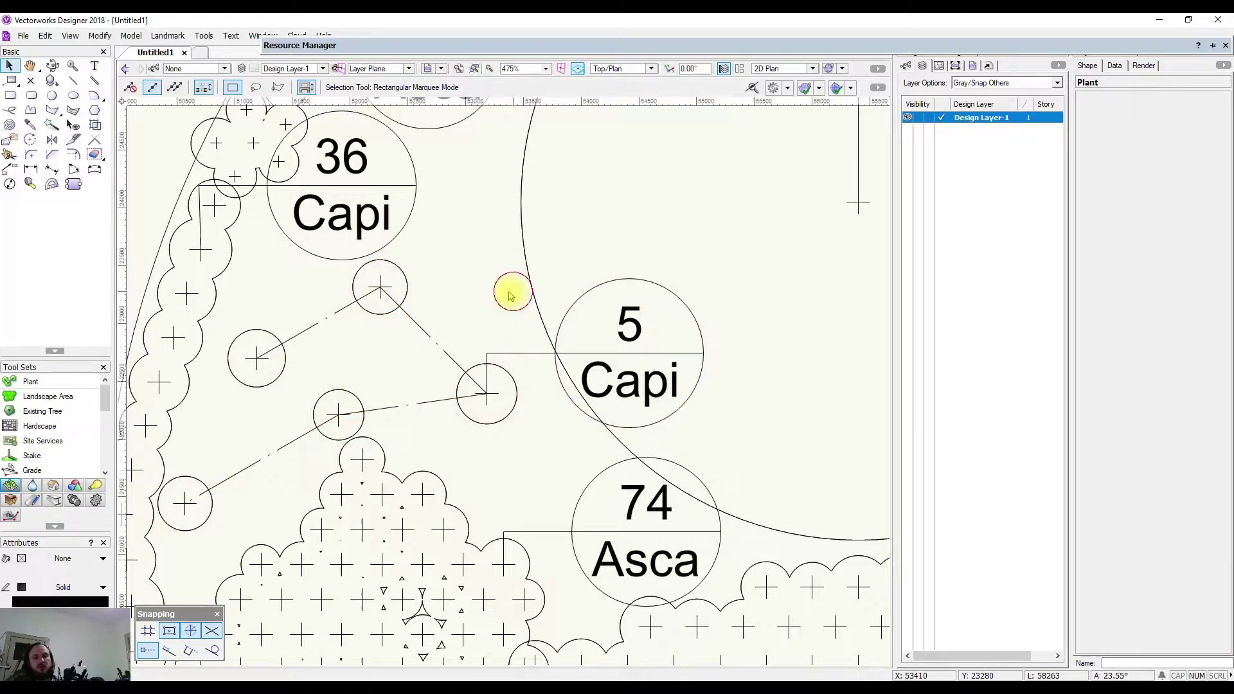
left_click(487, 394)
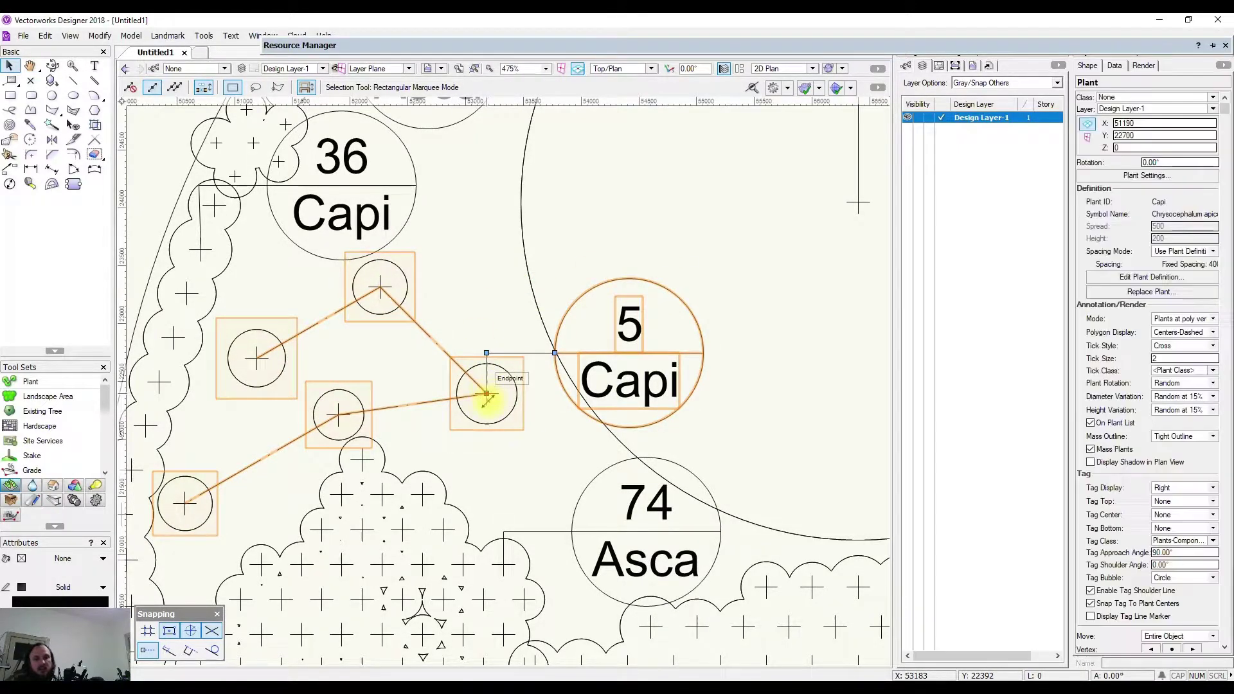
scroll(486, 392, "up", 2)
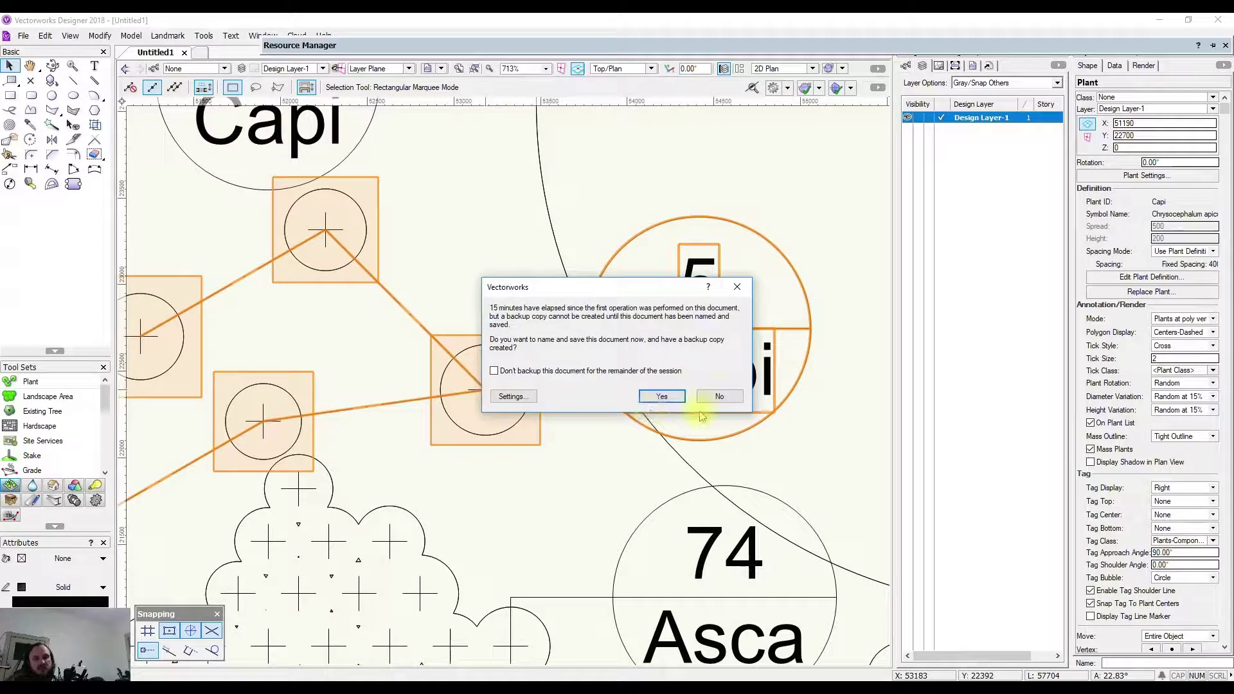
Step: Decline the backup reminder and reattach the 5 Capi tag's leader to the upper-left plant
left_click(720, 397)
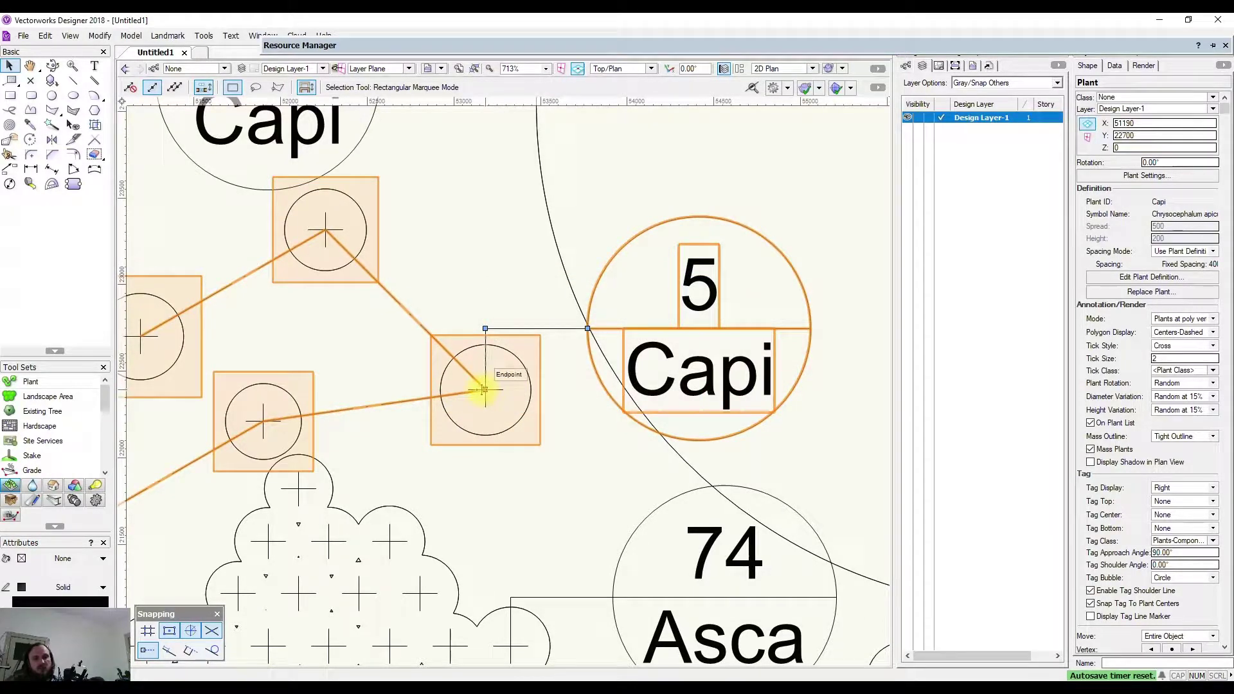
mouse_move(486, 390)
left_mouse_down()
mouse_move(289, 353)
mouse_move(515, 392)
mouse_move(472, 371)
left_mouse_up()
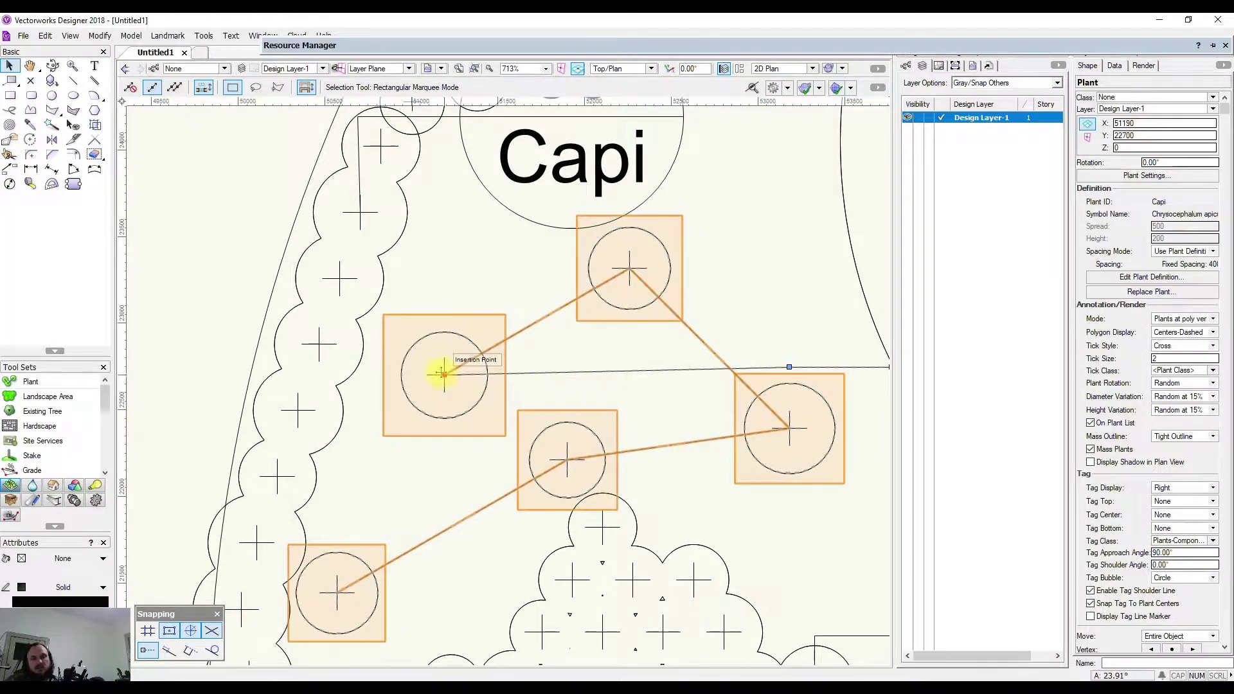
scroll(450, 376, "down", 5)
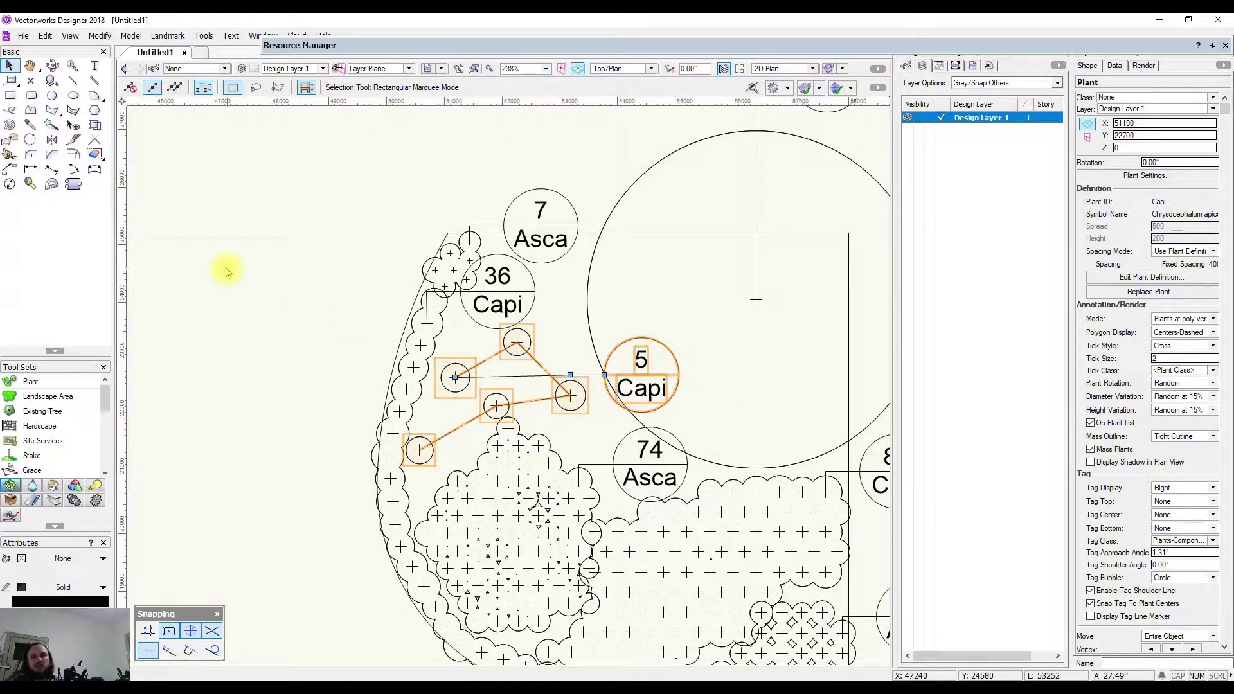
Step: Clear the plant selection, adjust the zoom, and return to the Selection tool
left_click(270, 262)
scroll(317, 281, "down", 3)
scroll(412, 371, "up", 2)
scroll(412, 371, "up", 2)
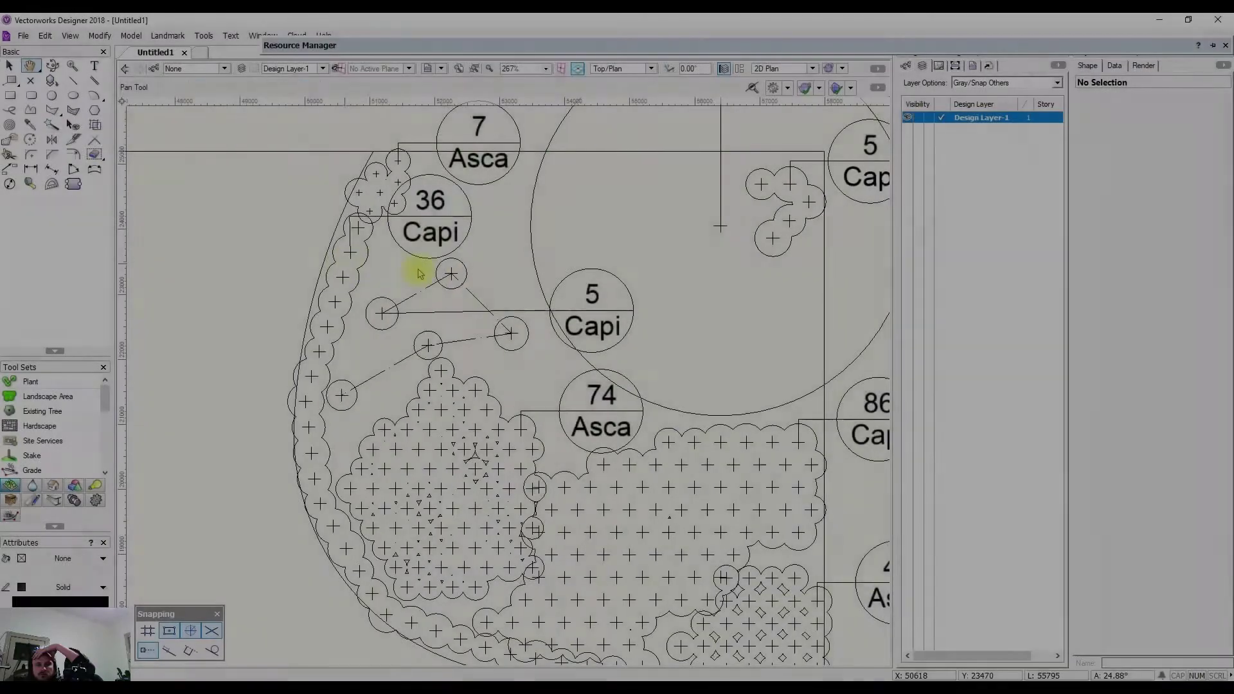
key("x")
scroll(533, 303, "up", 3)
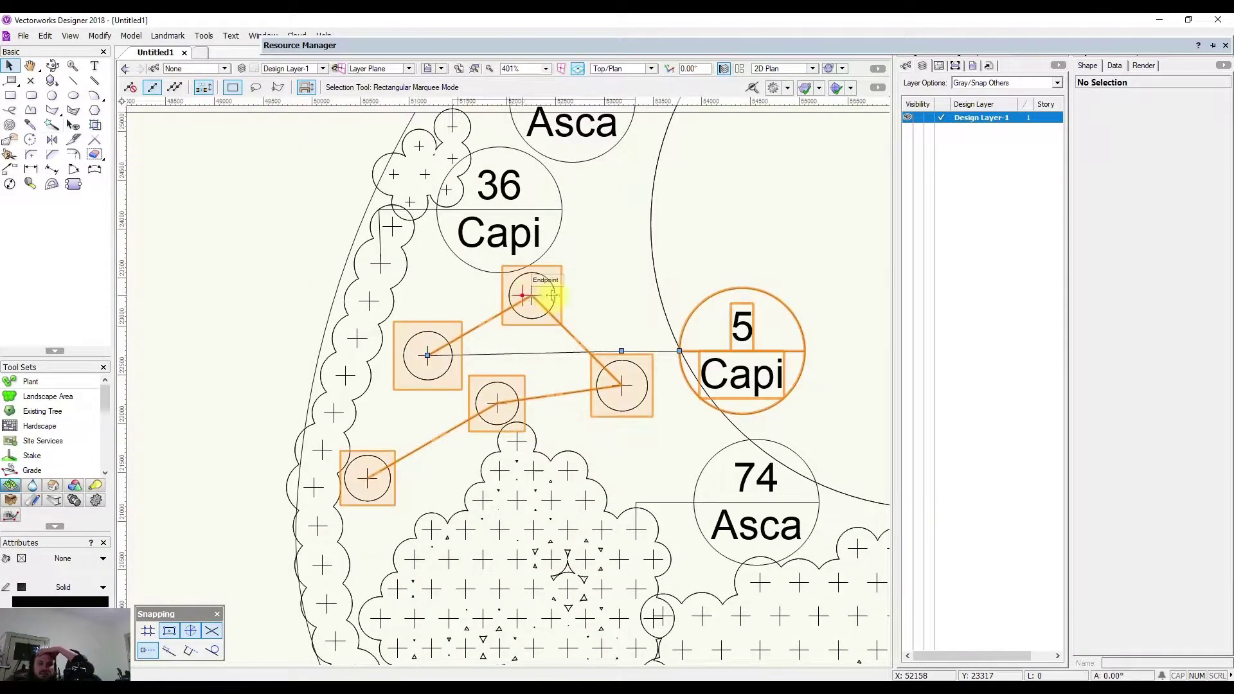
Step: Split the 5 Capi group into separately tagged plants with Landmark > Change Plant Grouping
left_click(534, 299)
left_click(166, 36)
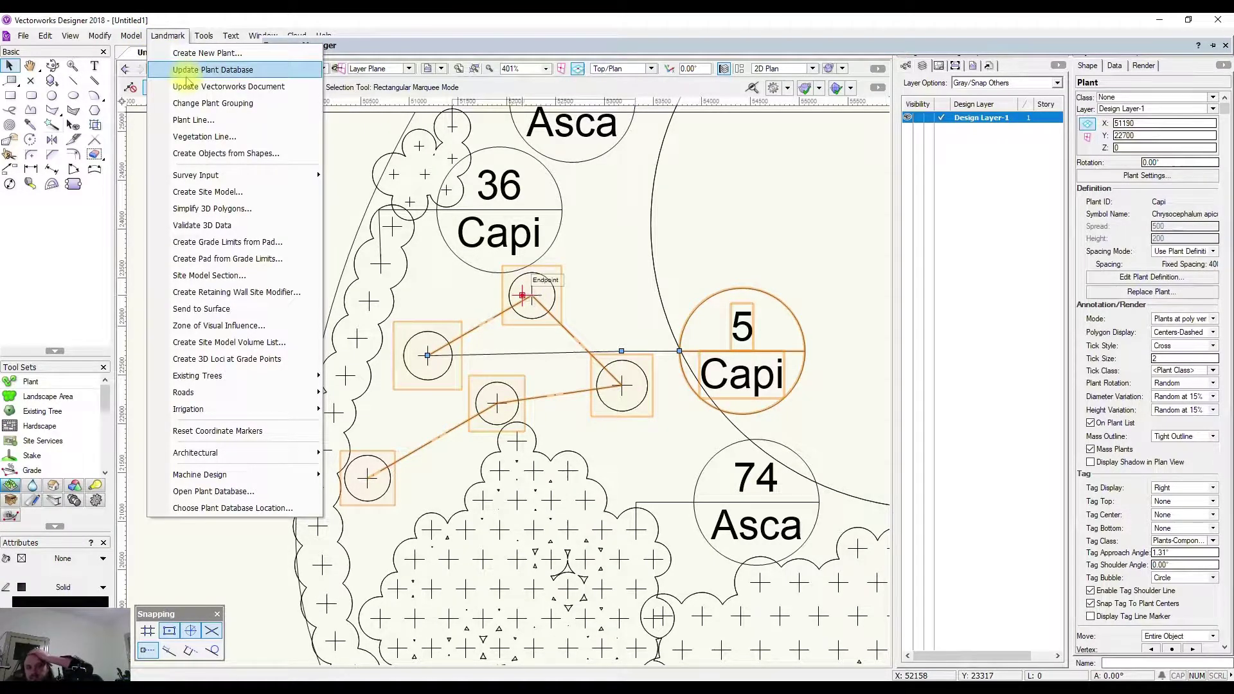
left_click(203, 104)
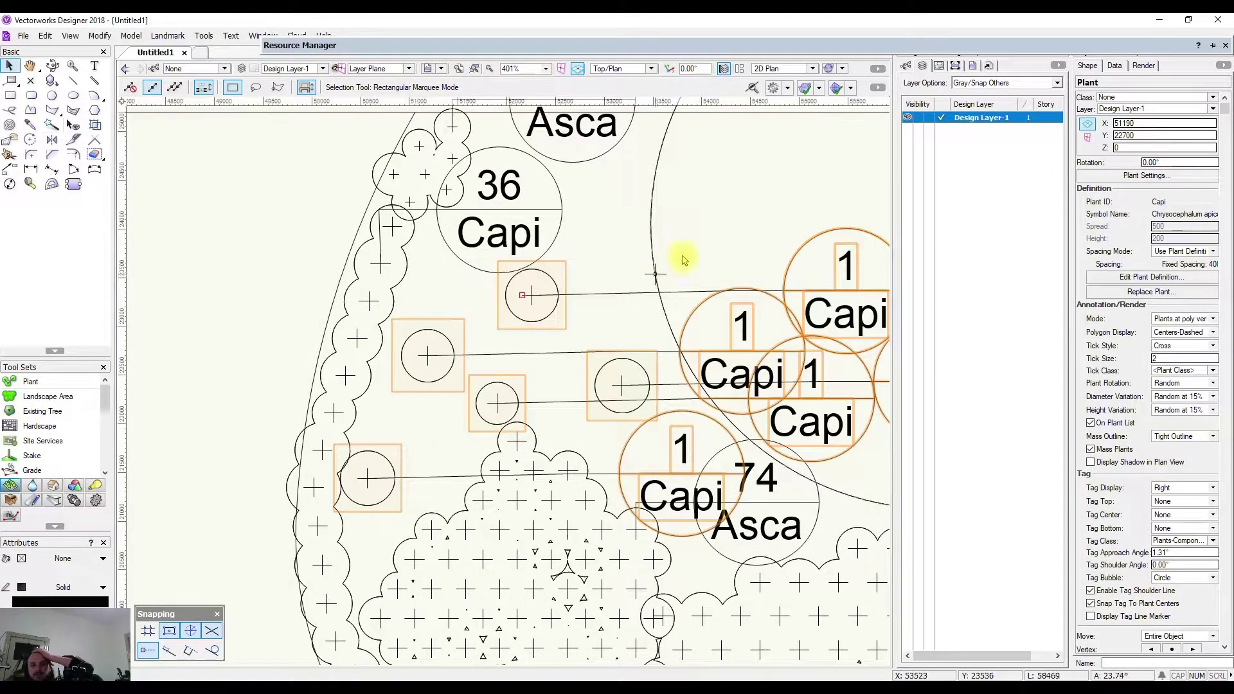
scroll(750, 225, "down", 2)
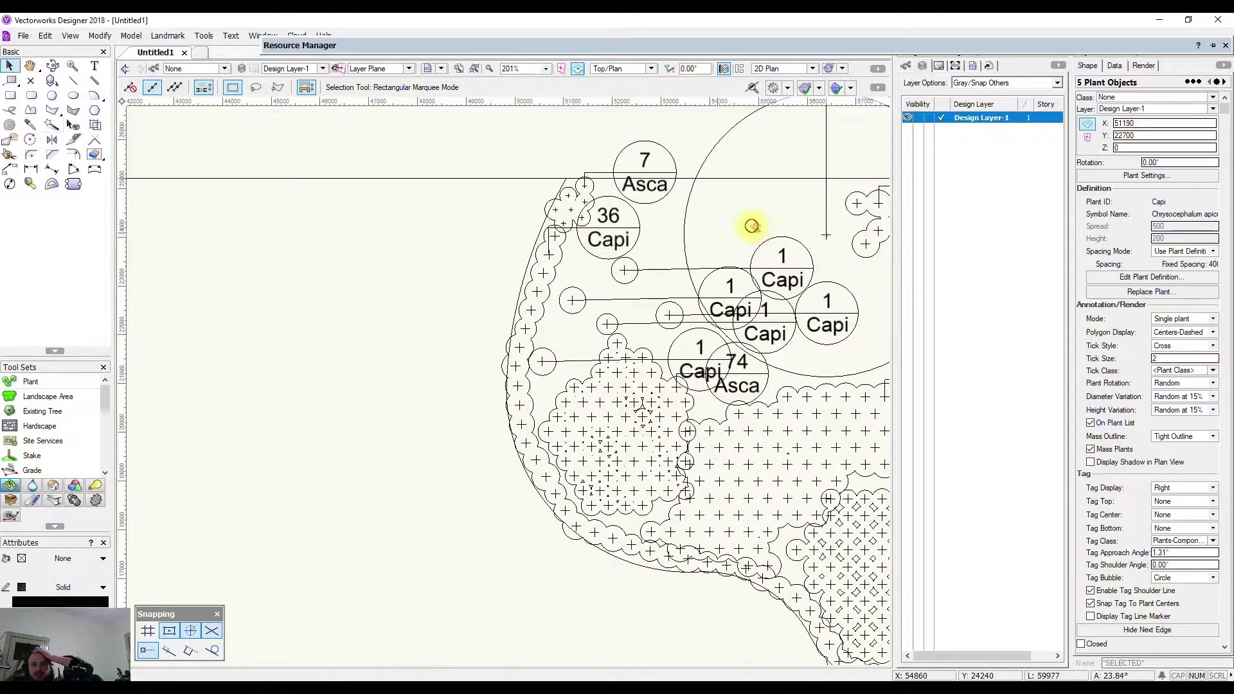
key("Escape")
left_click_drag(632, 276, 704, 315)
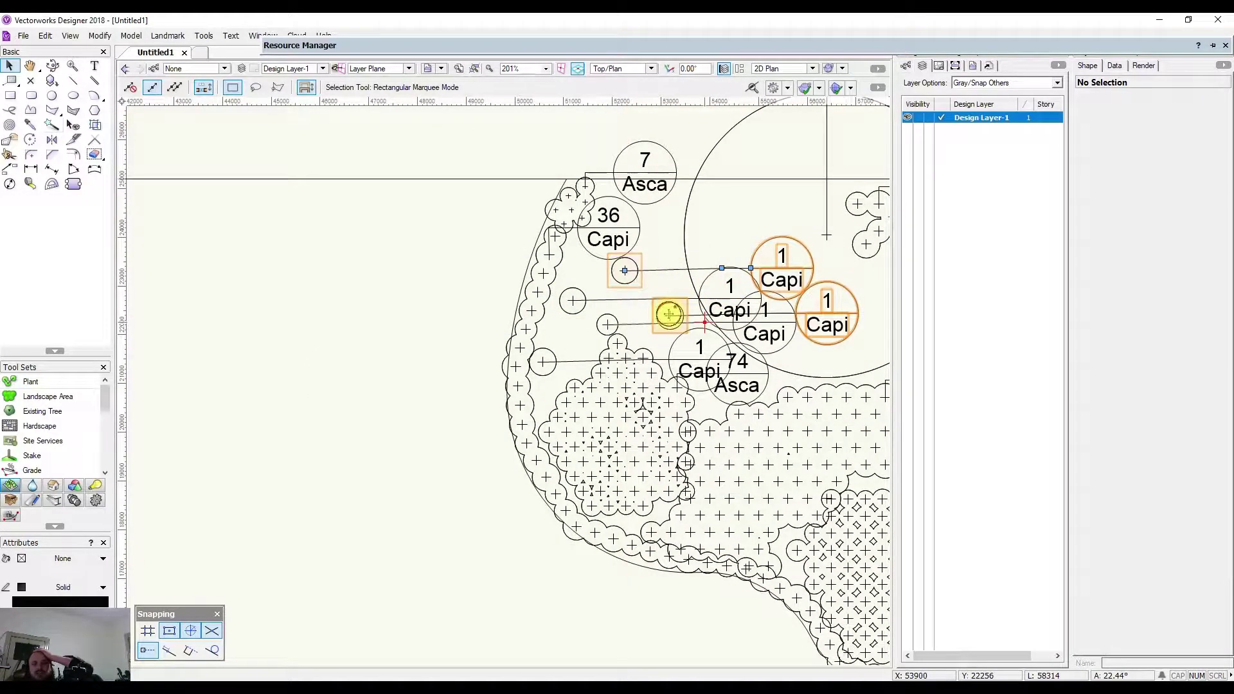
left_click(572, 300)
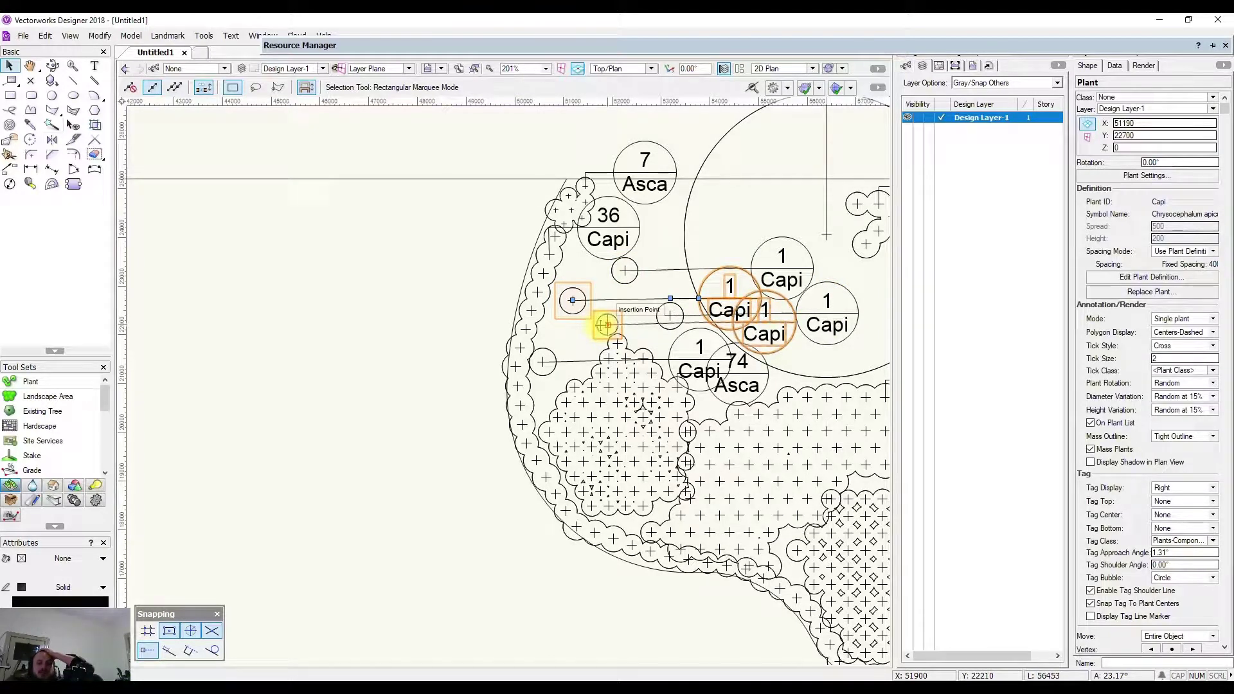
Step: Undo the zoom and the grouping change to restore the 5 Capi group
key("ctrl+z")
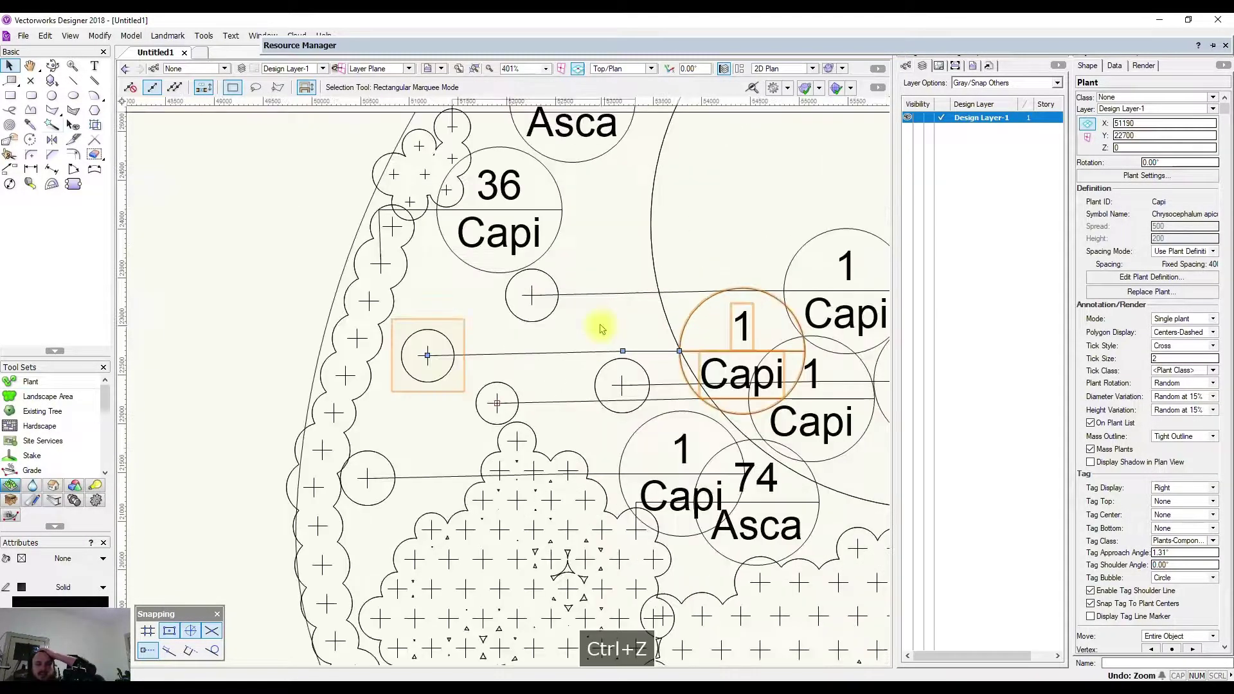
key("ctrl+z")
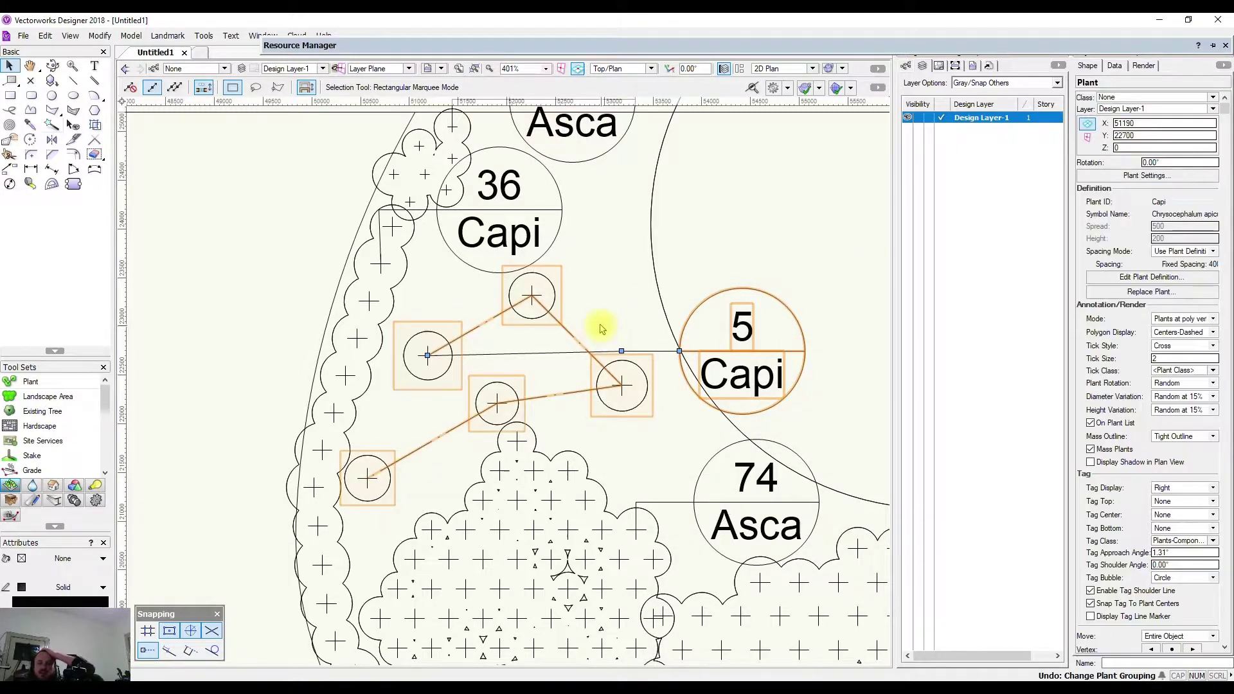
left_click(740, 243)
scroll(738, 251, "down", 5)
scroll(598, 275, "up", 3)
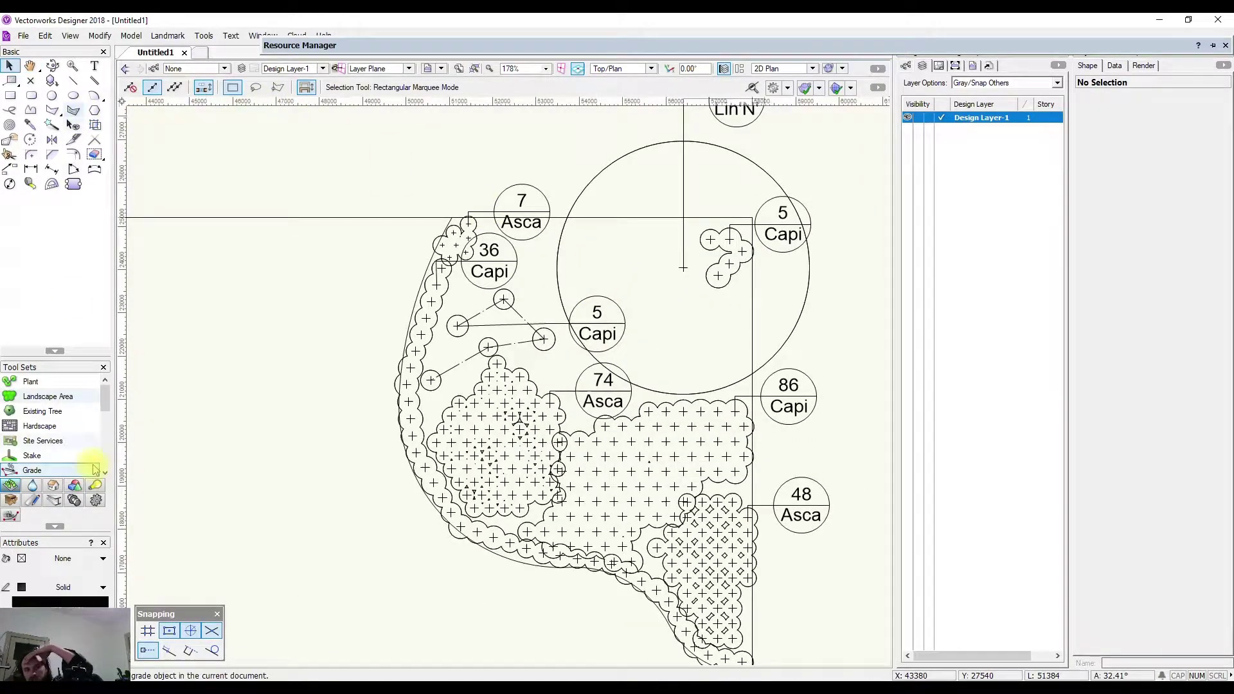
Step: Place six single Capi plants right of the 7 Asca tag, then box-select them
left_click(32, 382)
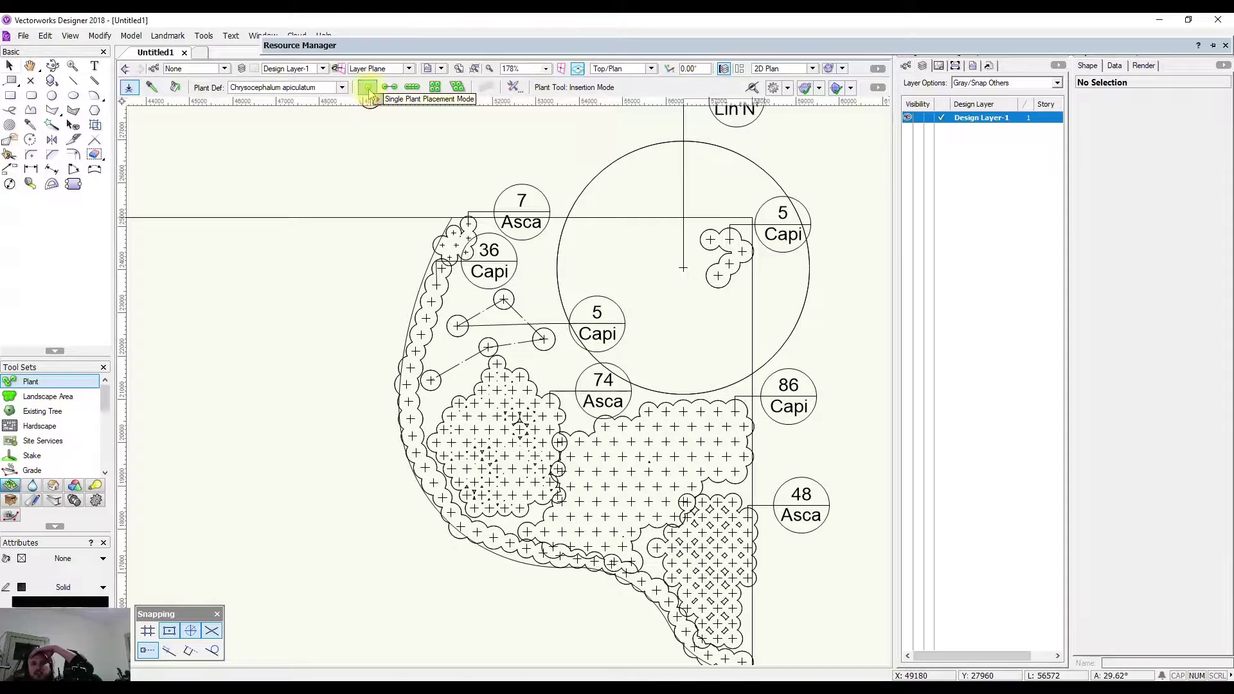
scroll(642, 308, "up", 6)
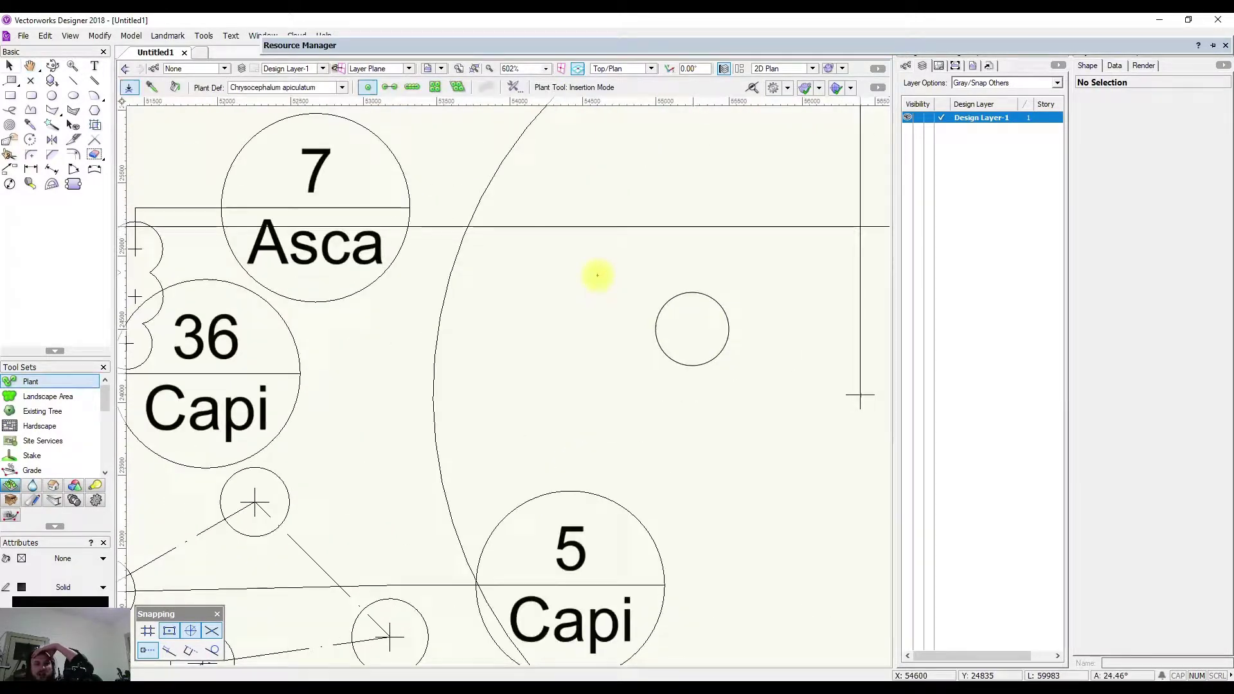
left_click(648, 270)
left_click(576, 350)
left_click(725, 422)
left_click(683, 394)
left_click(625, 363)
left_click(669, 311)
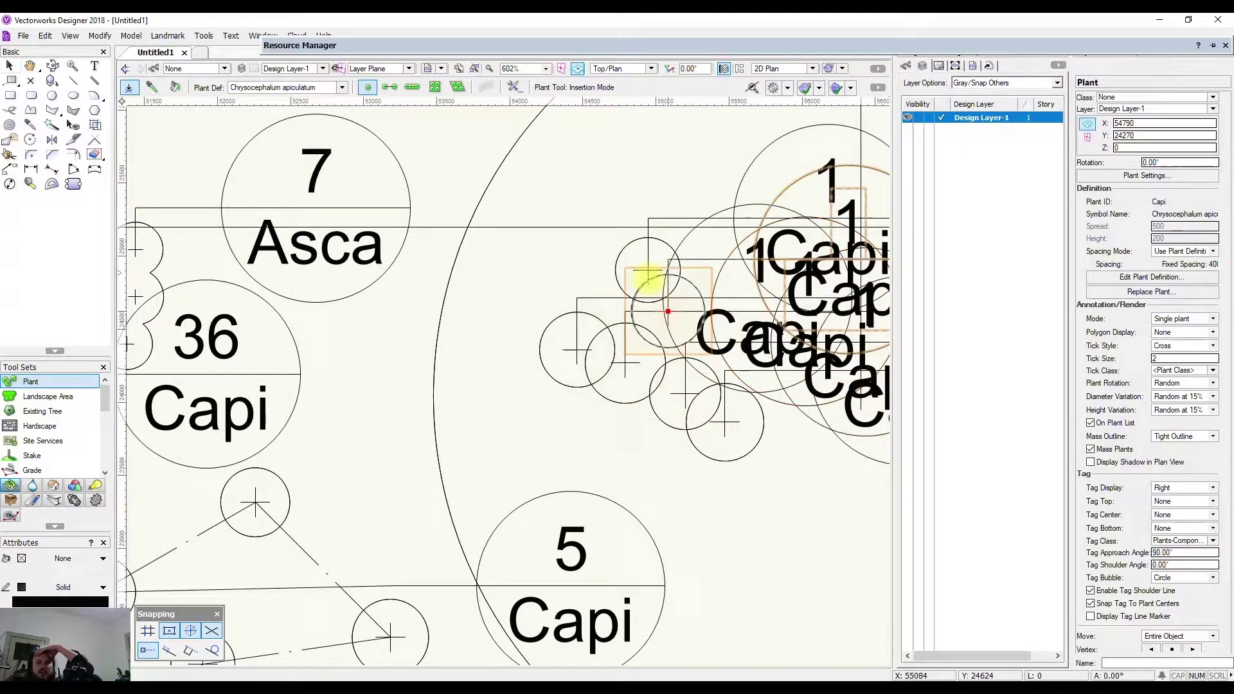
left_click(10, 66)
left_click_drag(514, 170, 867, 495)
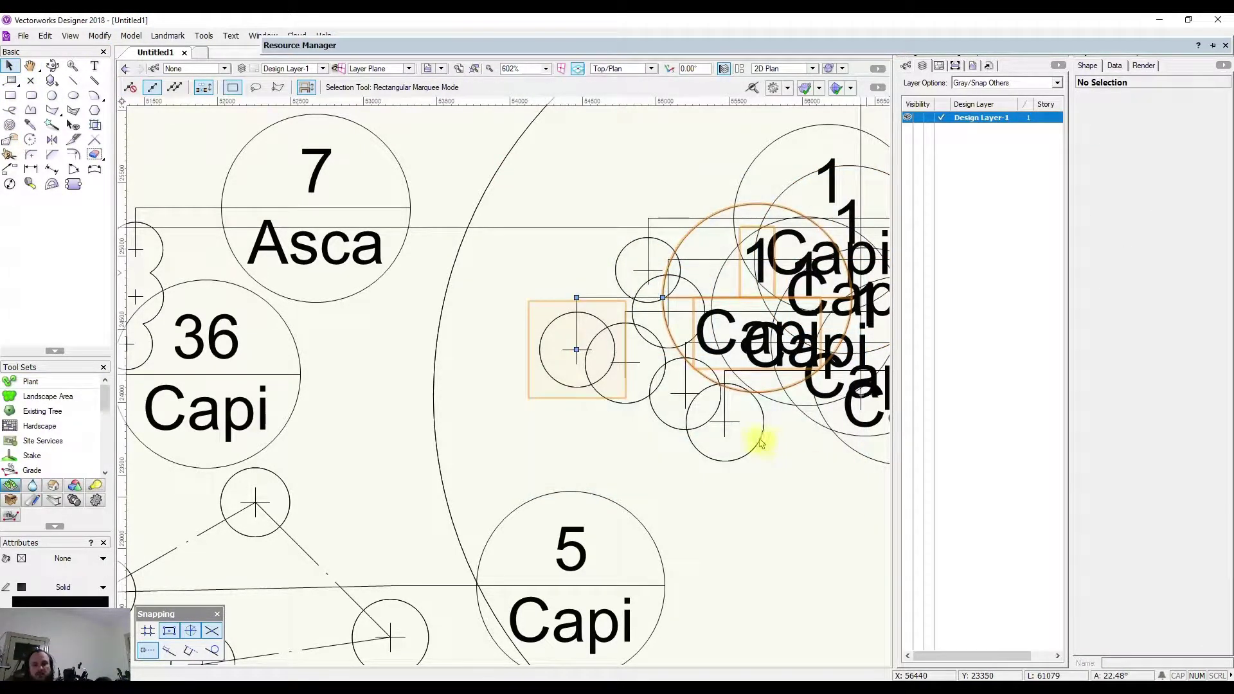
Step: Merge the selected new Capi plants into one group via Landmark > Change Plant Grouping
left_click(683, 392, "shift")
left_click(643, 276, "shift")
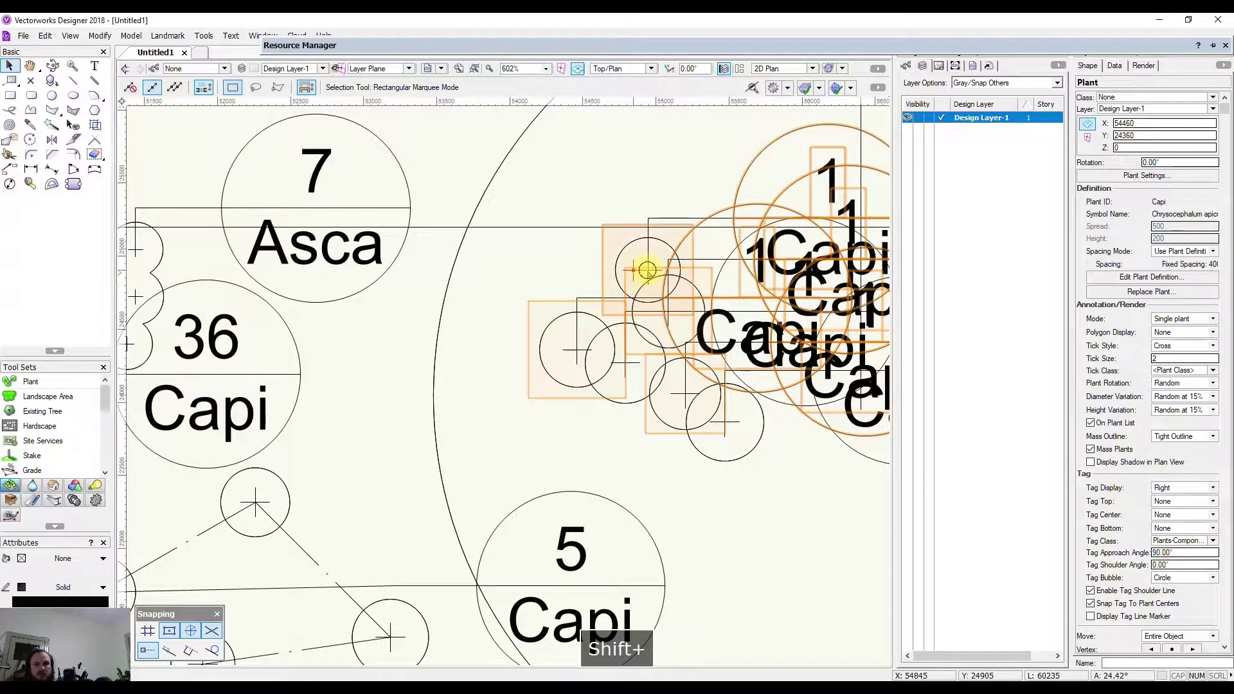
left_click(628, 358, "shift")
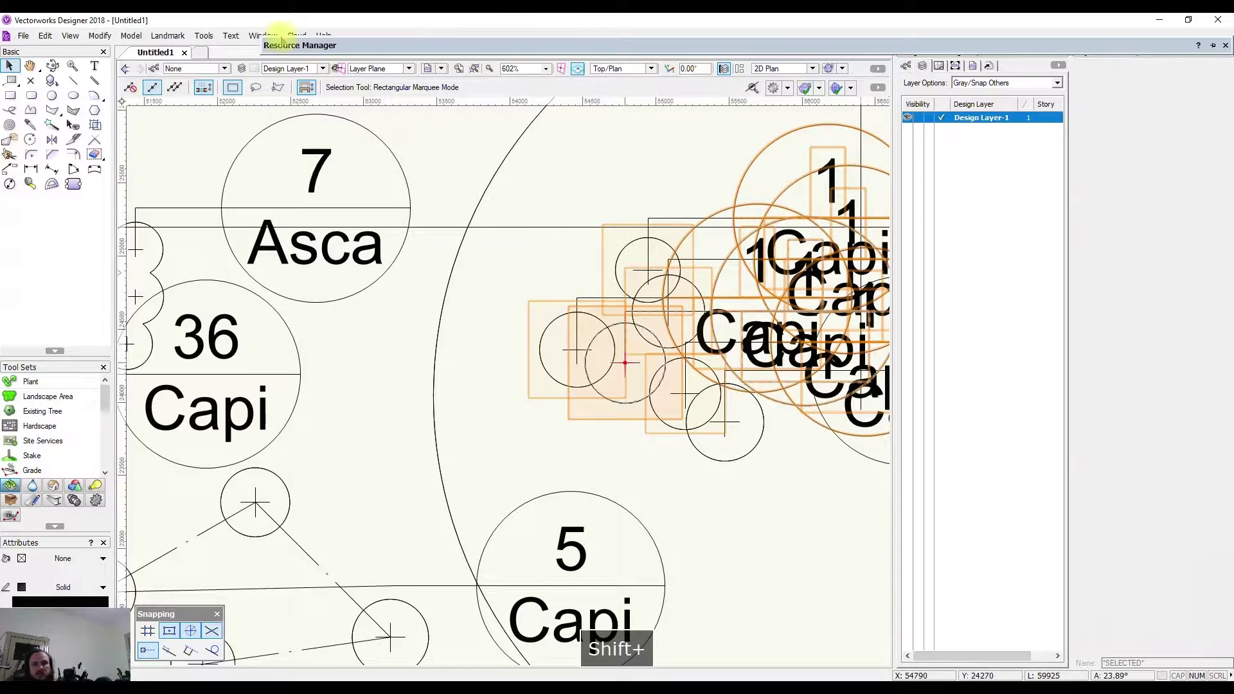
left_click(166, 36)
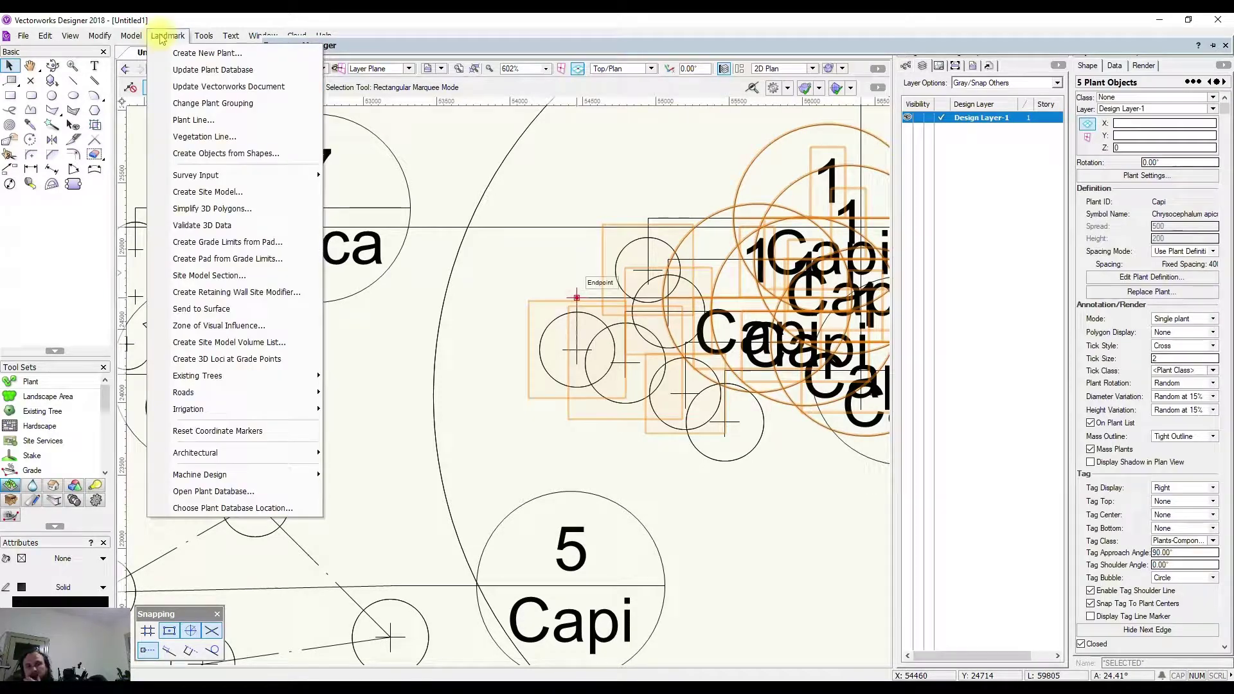
left_click(214, 106)
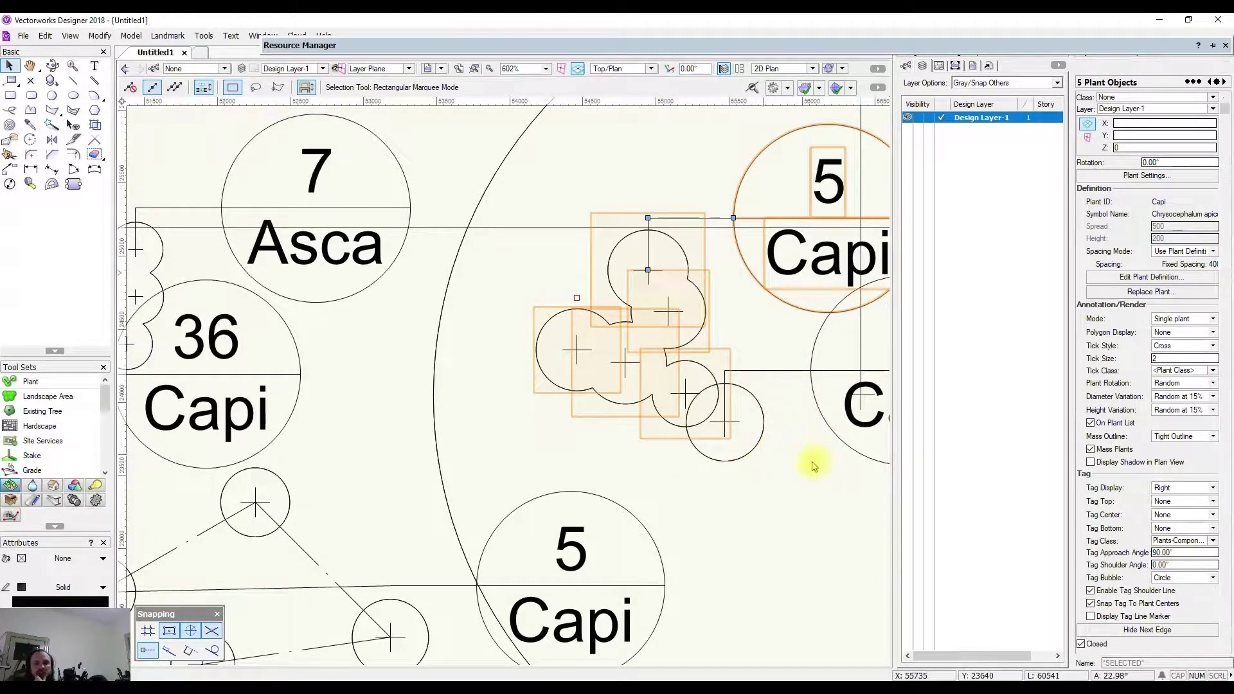
Step: Delete the stray single 1 Capi plant
middle_click_drag(815, 463, 578, 441)
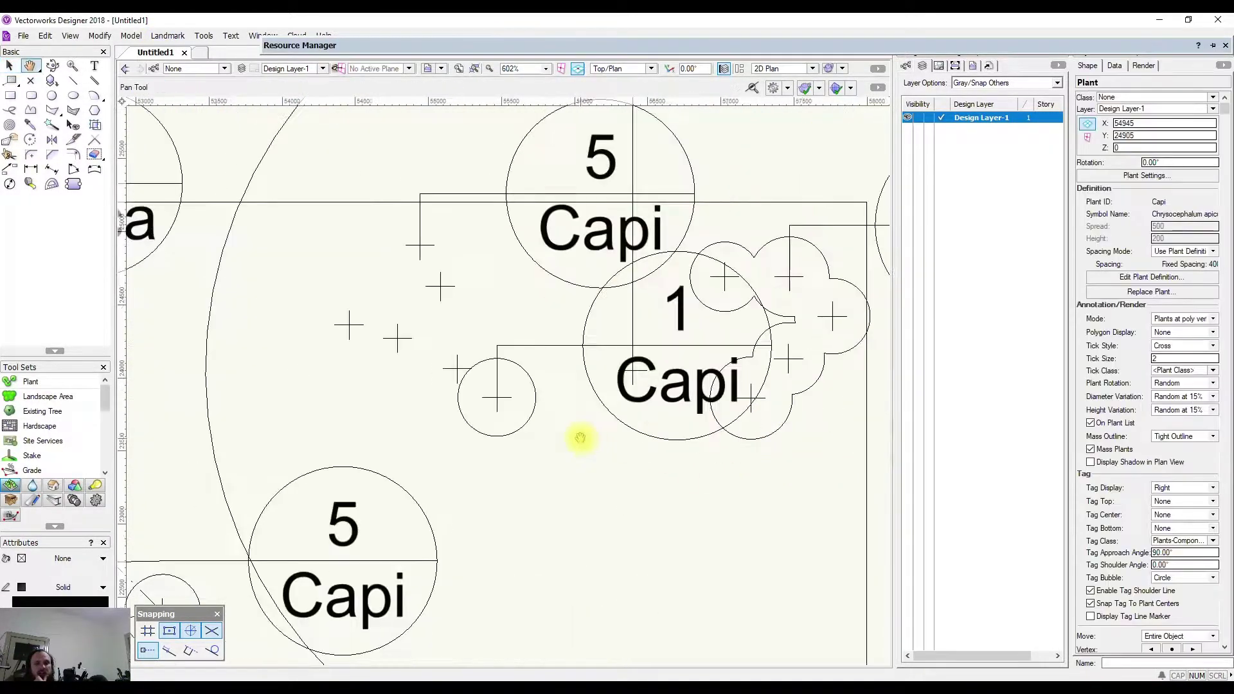
key("x")
left_click(522, 398)
key("Delete")
Step: Select the new 5 Capi group and pan the view around it
left_click(418, 247)
left_click_drag(420, 247, 554, 244)
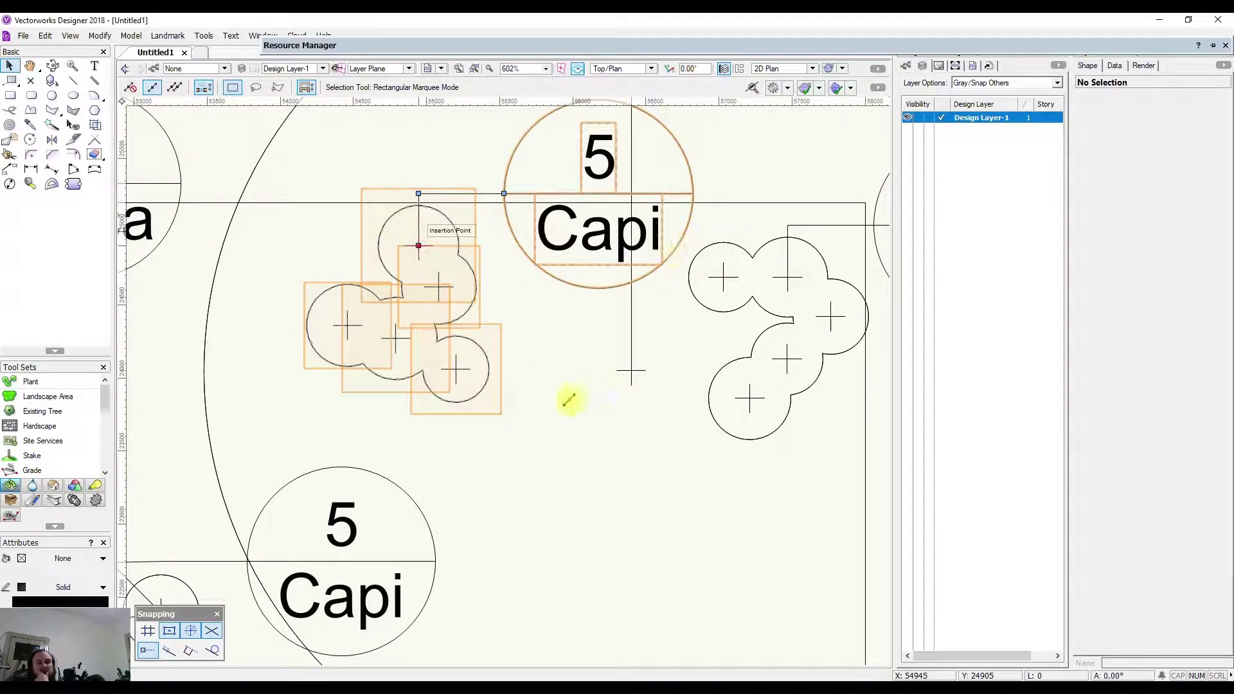
middle_click_drag(435, 347, 540, 415)
left_click_drag(540, 415, 555, 389)
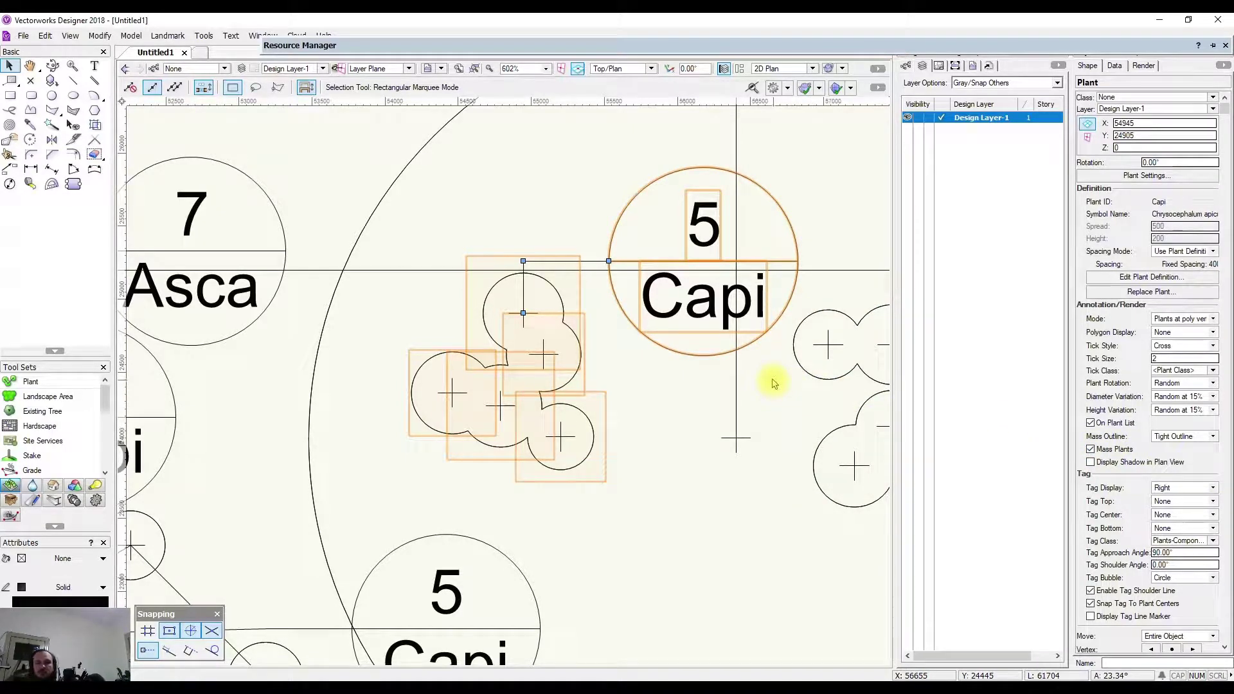
mouse_move(682, 464)
middle_mouse_down()
mouse_move(611, 432)
mouse_move(587, 377)
middle_mouse_up()
Step: Move the new Capi group beside the other 5 Capi group
left_click(587, 377)
scroll(539, 311, "down", 4)
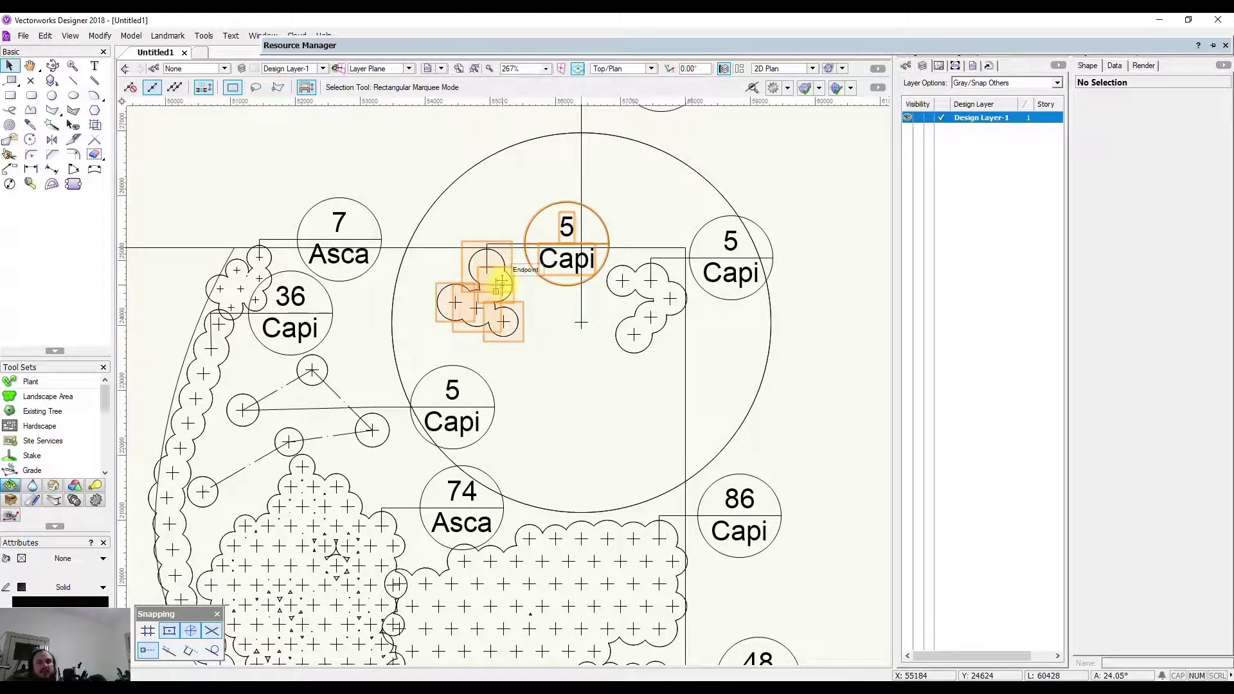
left_click_drag(501, 282, 613, 293)
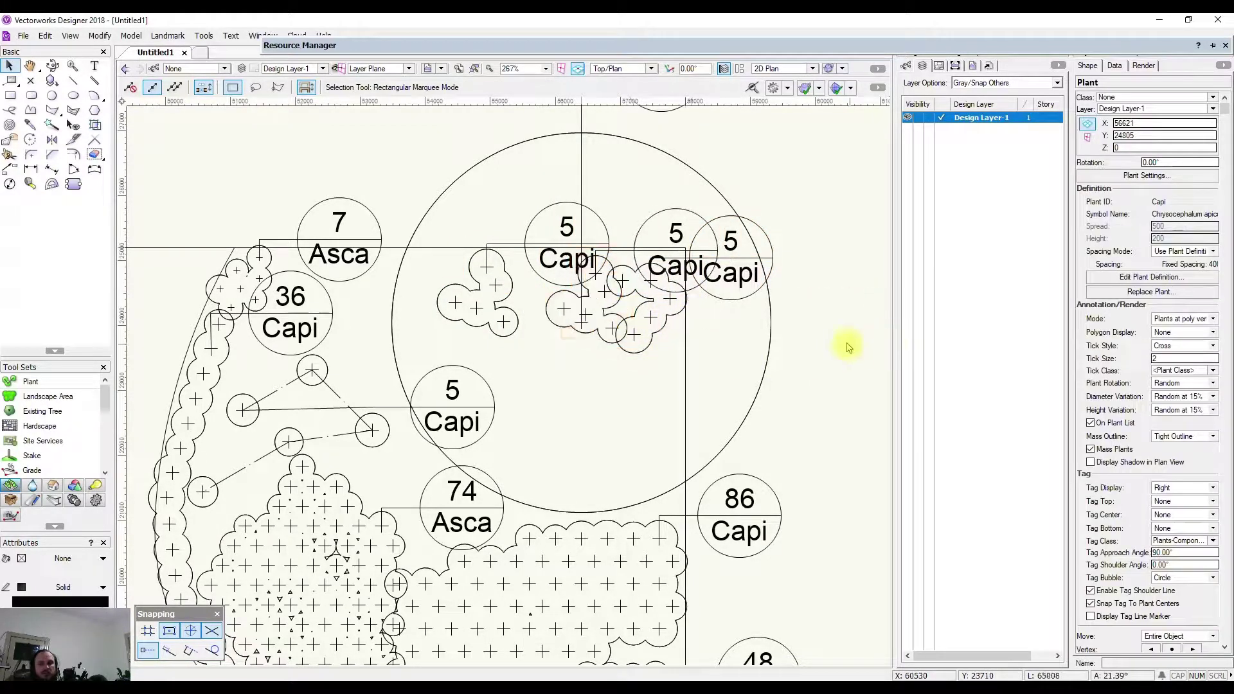
scroll(783, 315, "up", 2)
left_click(697, 319)
Step: Select both Capi groups and combine them via Change Plant Grouping into one 10 Capi plant
left_click(520, 276)
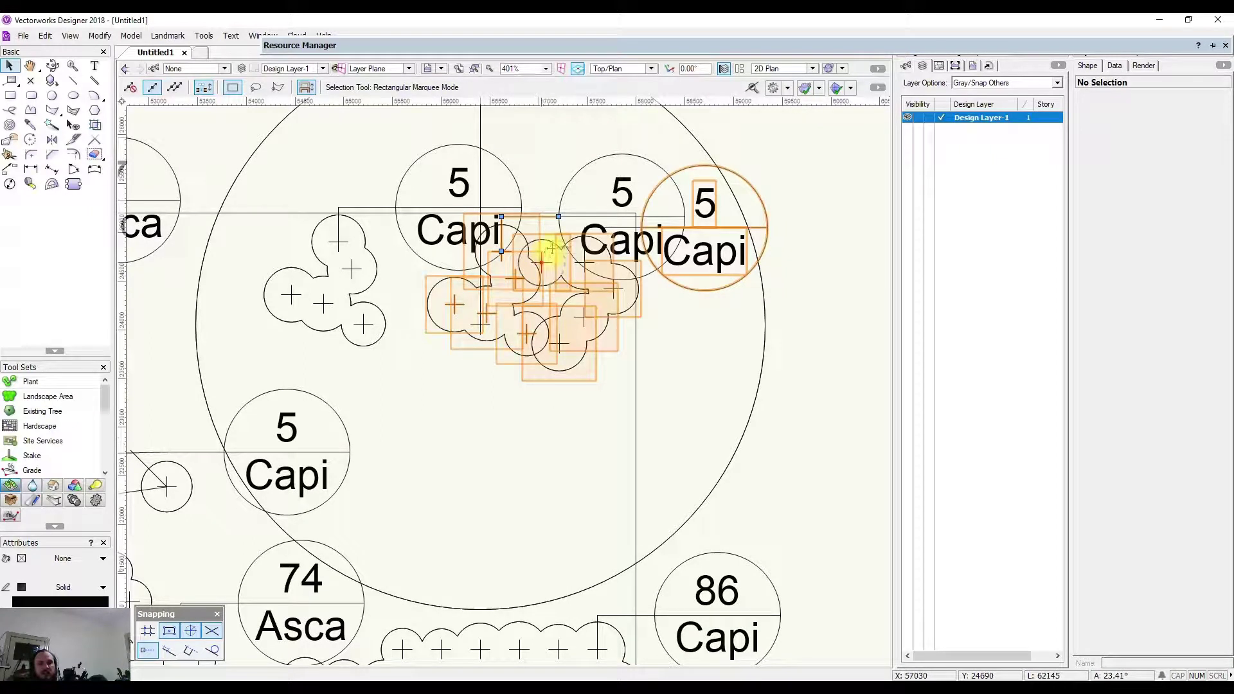
left_click(565, 247, "shift")
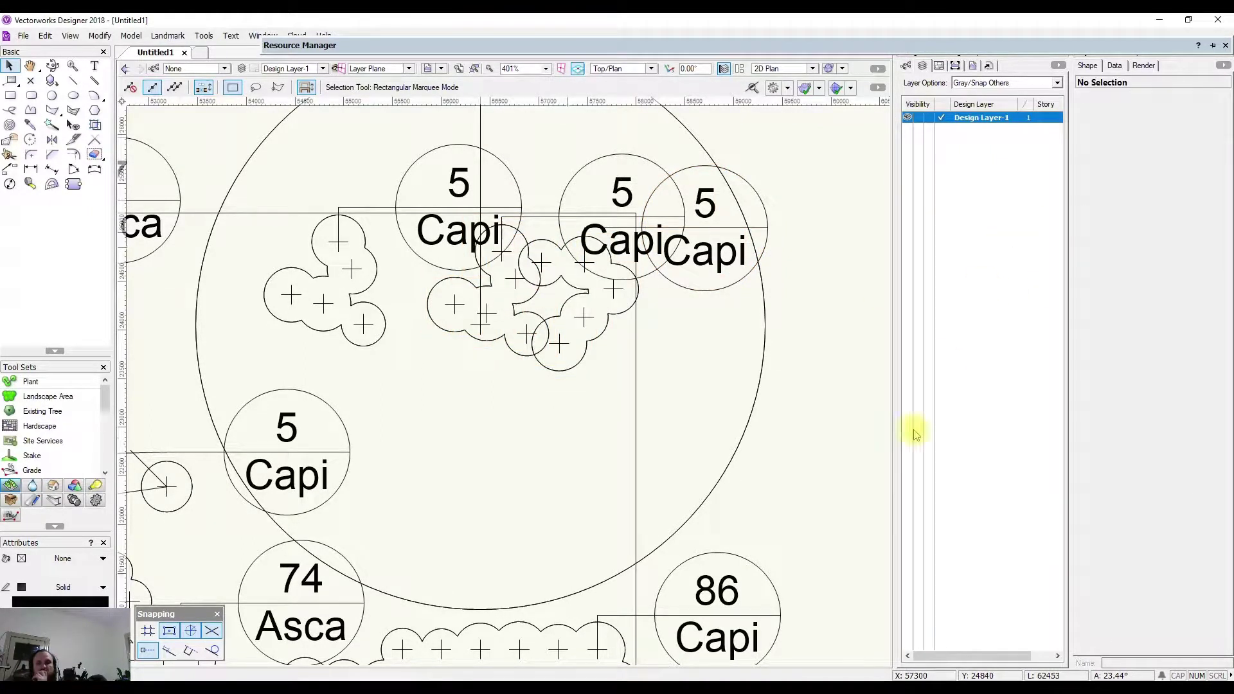
left_click(508, 324, "shift")
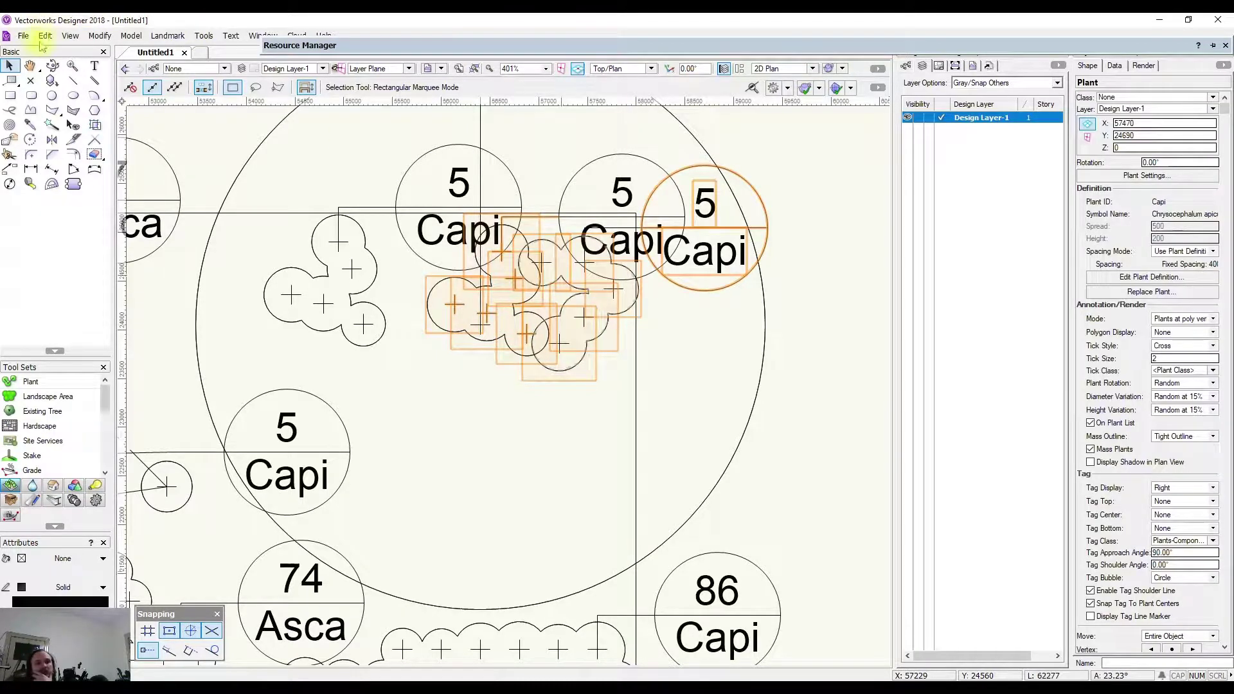
left_click(166, 36)
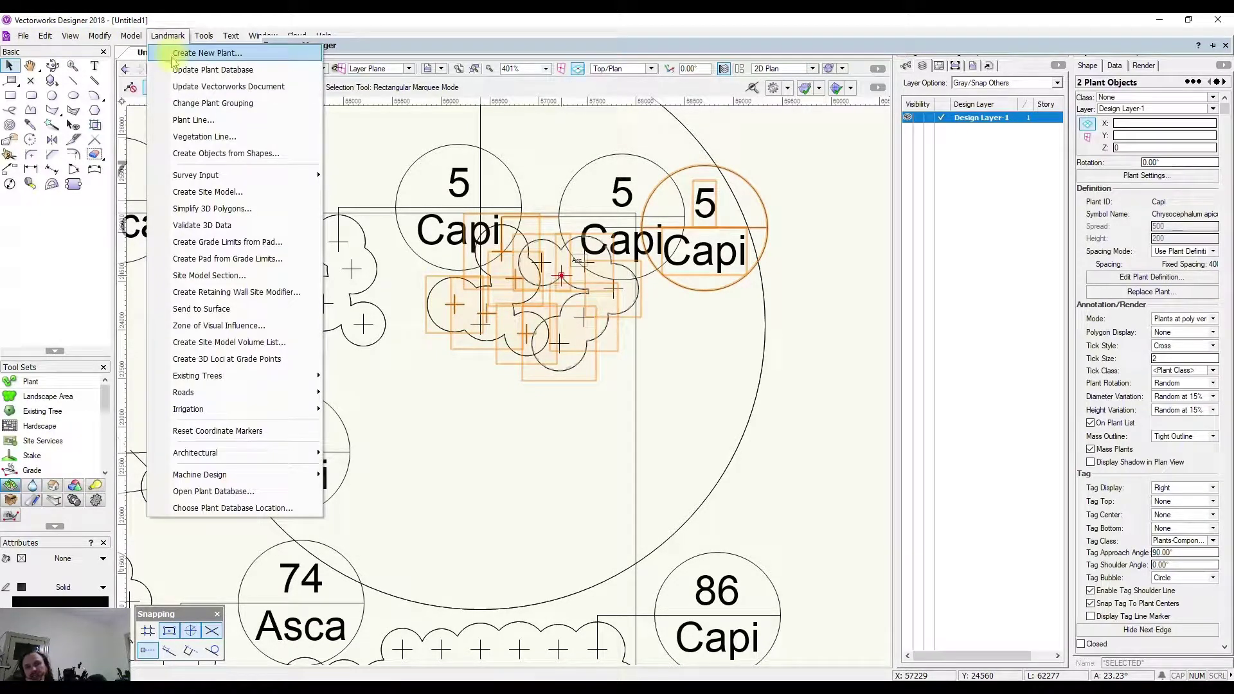
left_click(209, 104)
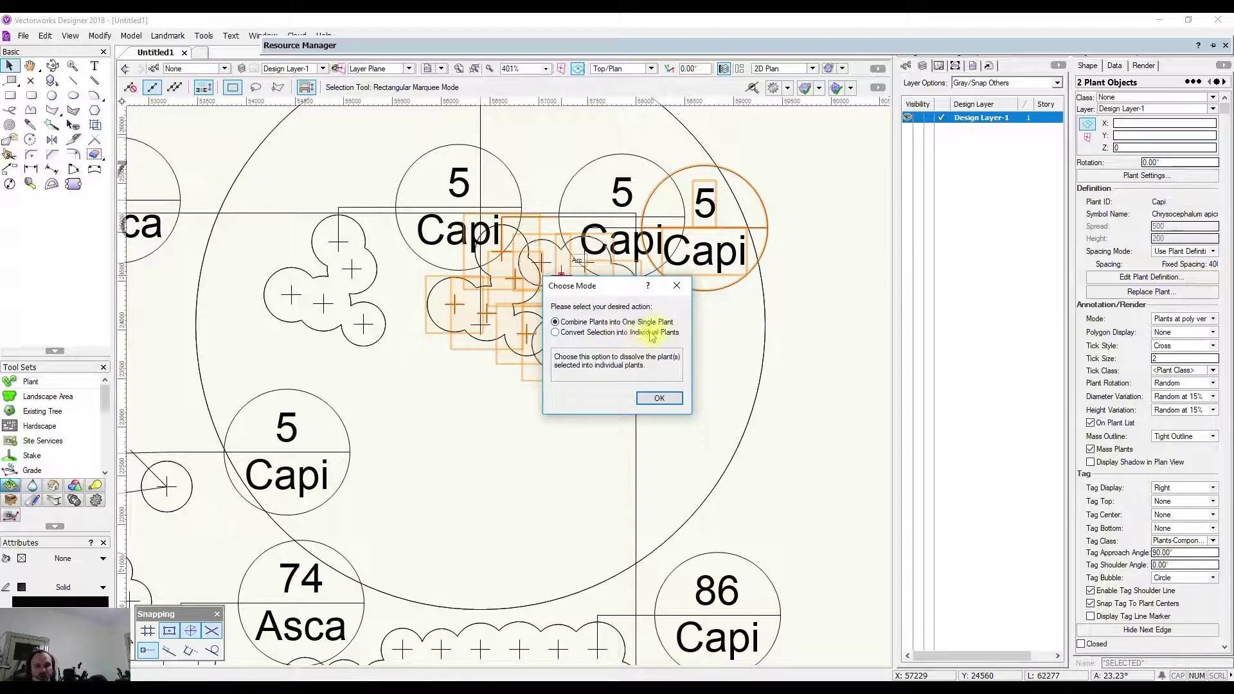
left_click(666, 398)
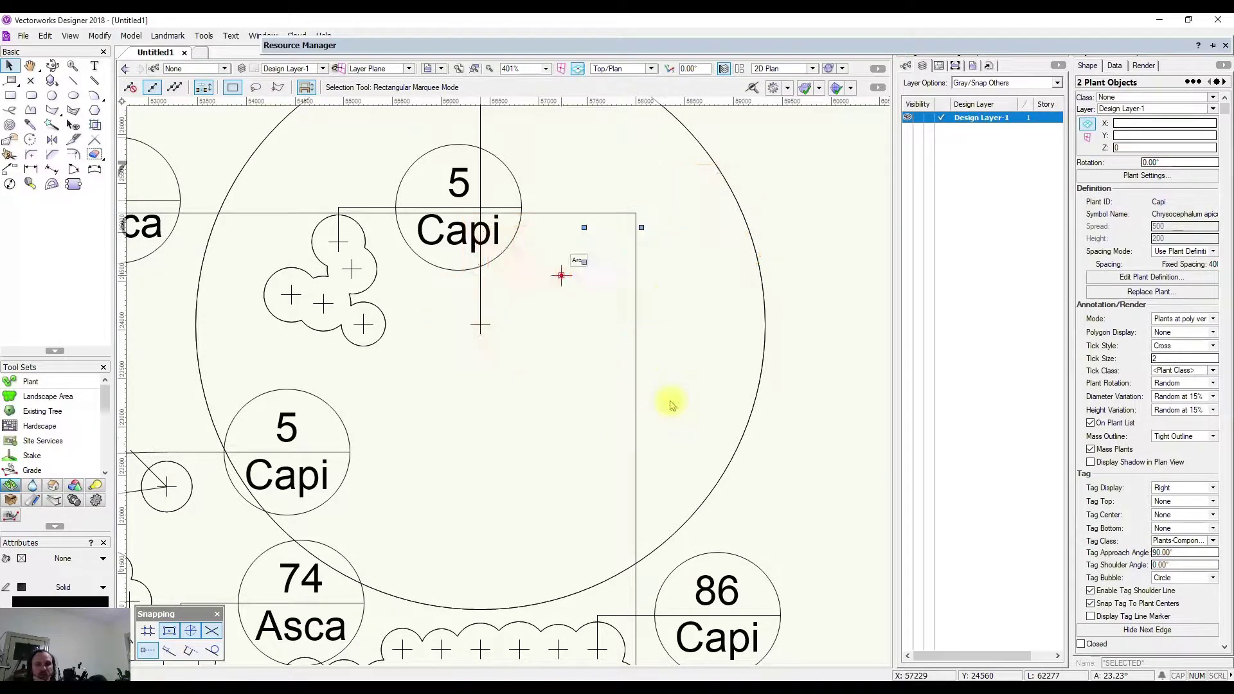
scroll(547, 270, "down", 2)
scroll(565, 295, "up", 3)
key("Escape")
scroll(551, 261, "down", 3)
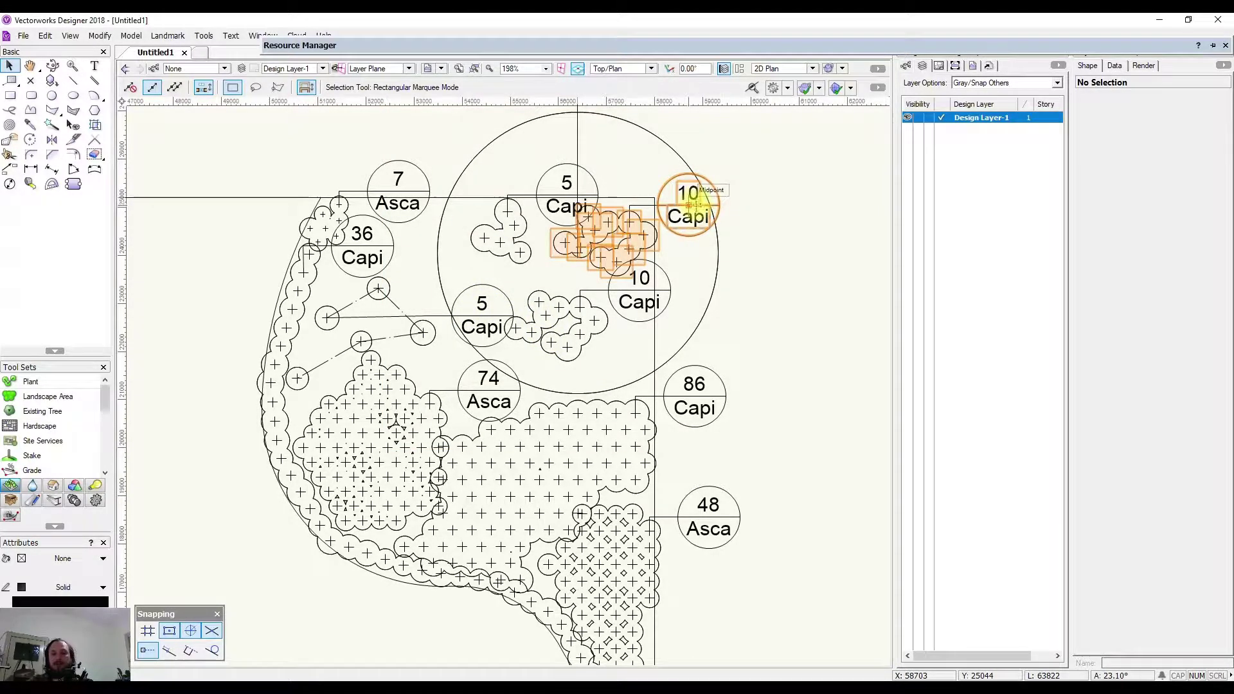
scroll(782, 269, "down", 3)
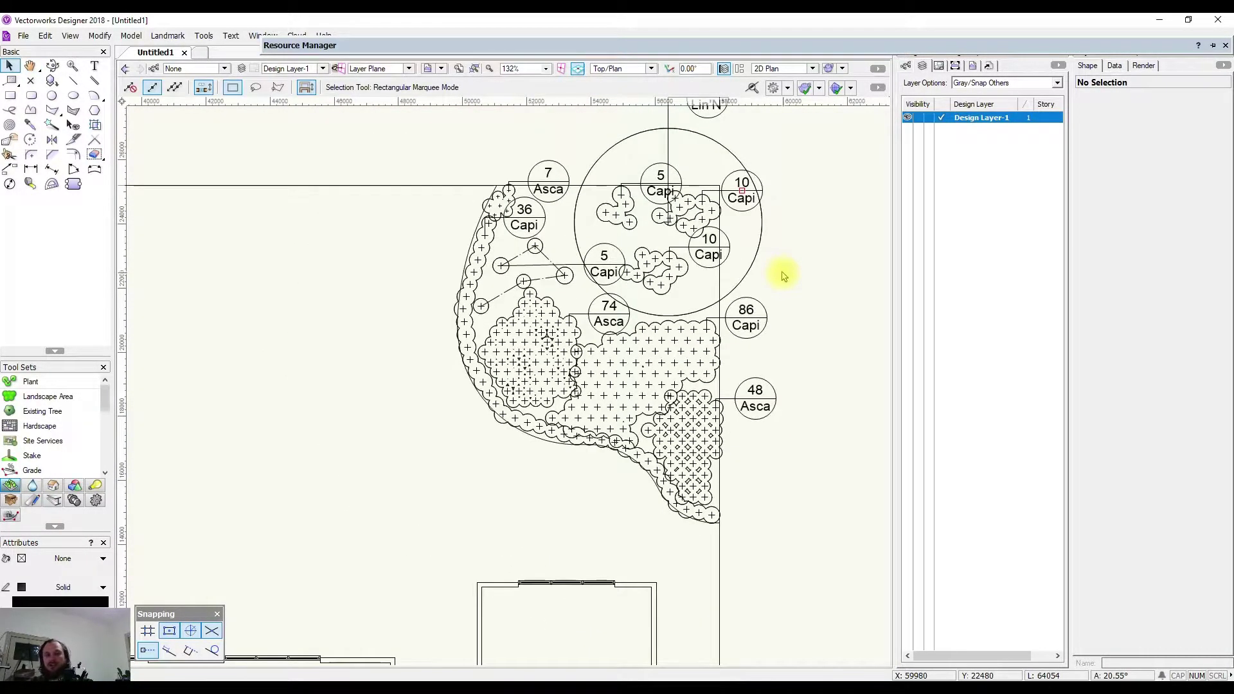
mouse_move(782, 275)
middle_mouse_down()
mouse_move(738, 353)
mouse_move(699, 384)
middle_mouse_up()
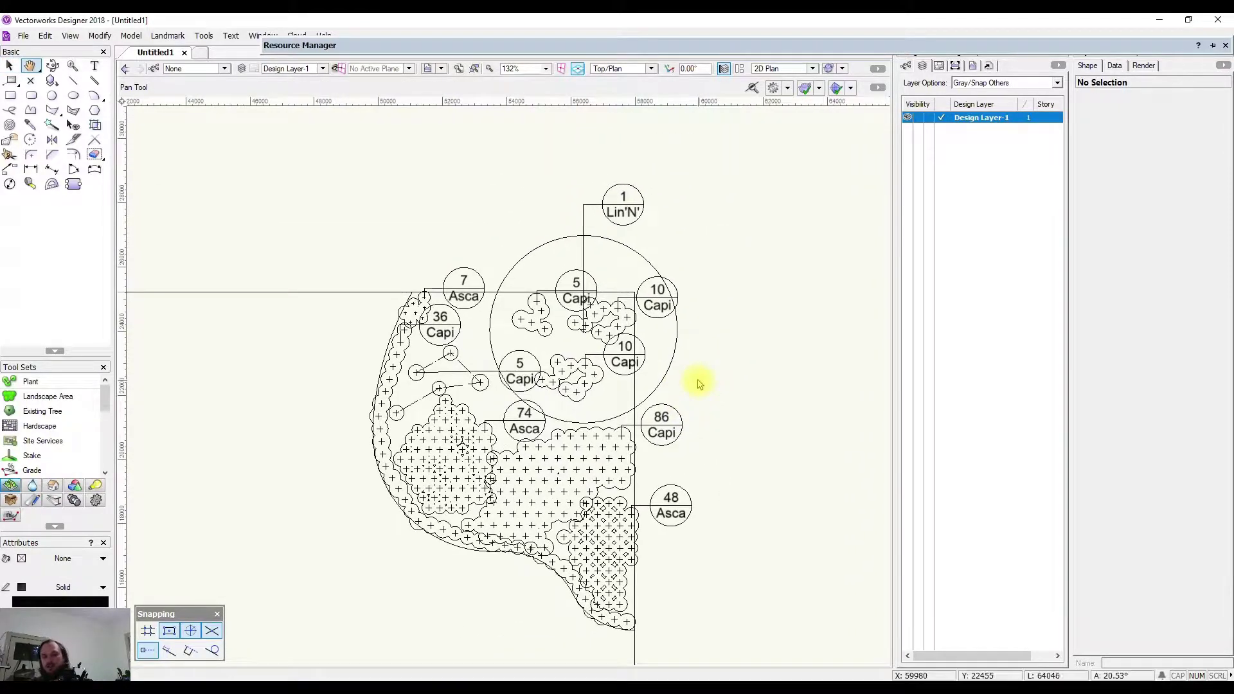
mouse_move(699, 384)
middle_mouse_down()
mouse_move(666, 406)
mouse_move(686, 298)
middle_mouse_up()
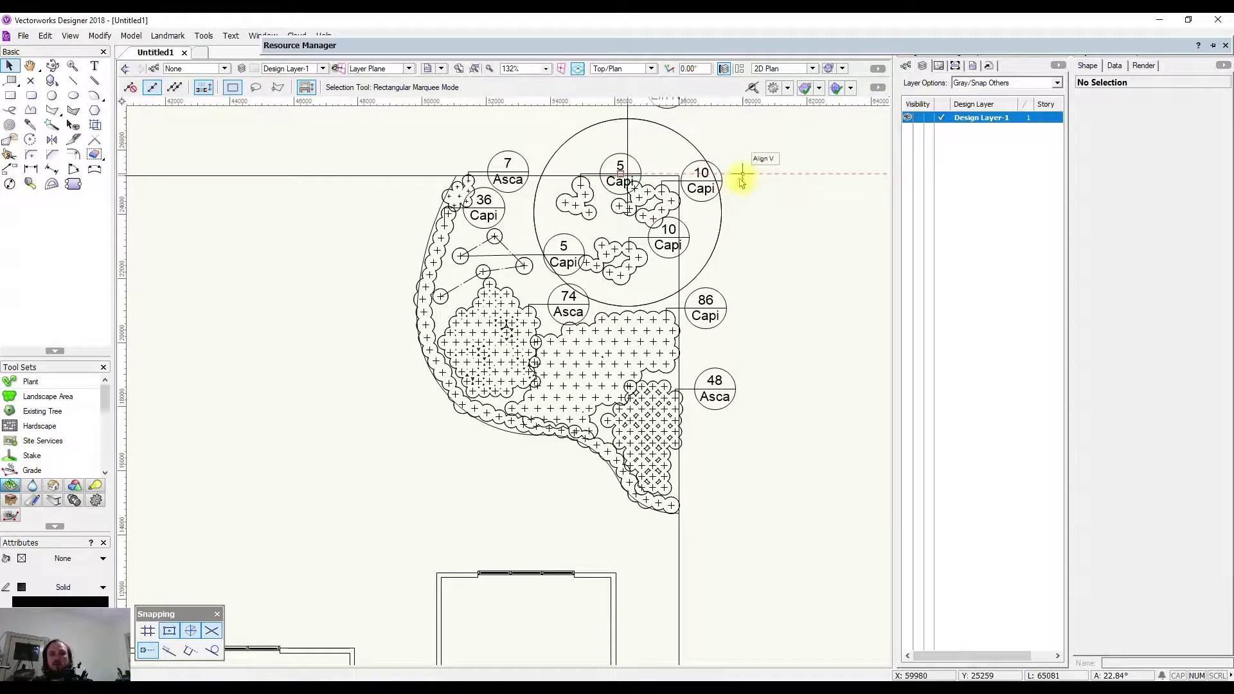
scroll(678, 424, "up", 2)
scroll(679, 424, "up", 2)
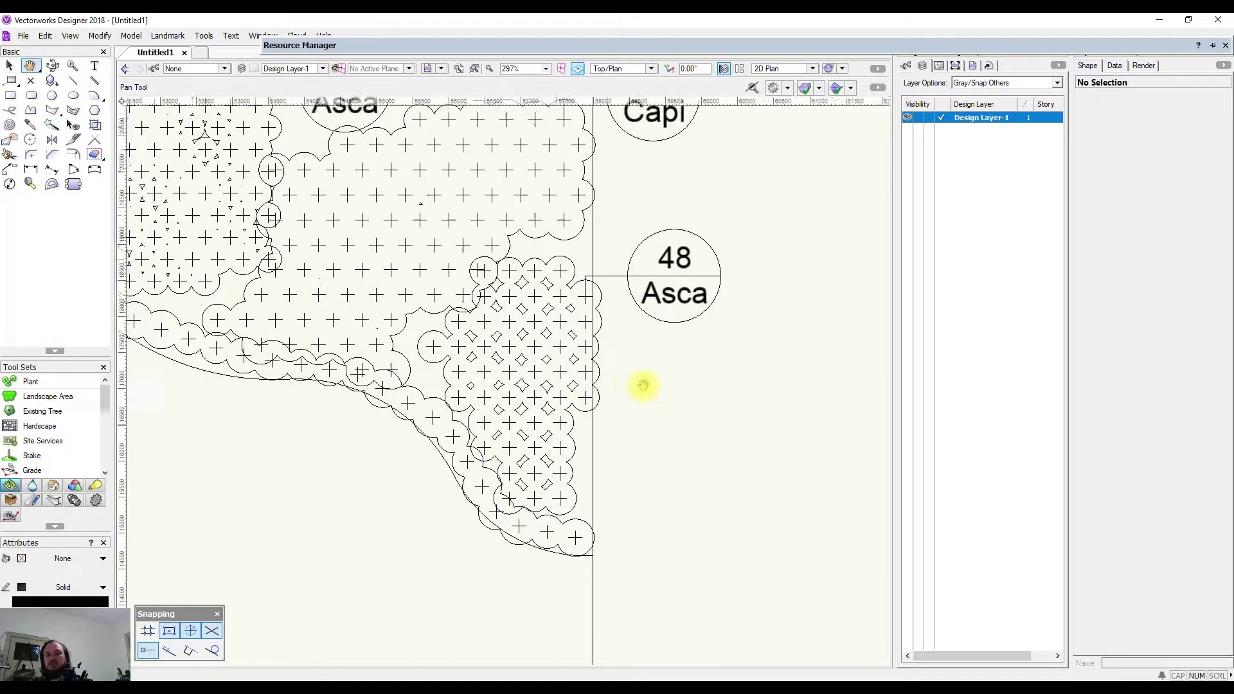
Step: Select the 48 Asca group and drag its tag leader to pull the tag up and right
left_click(537, 214)
scroll(551, 179, "up", 1)
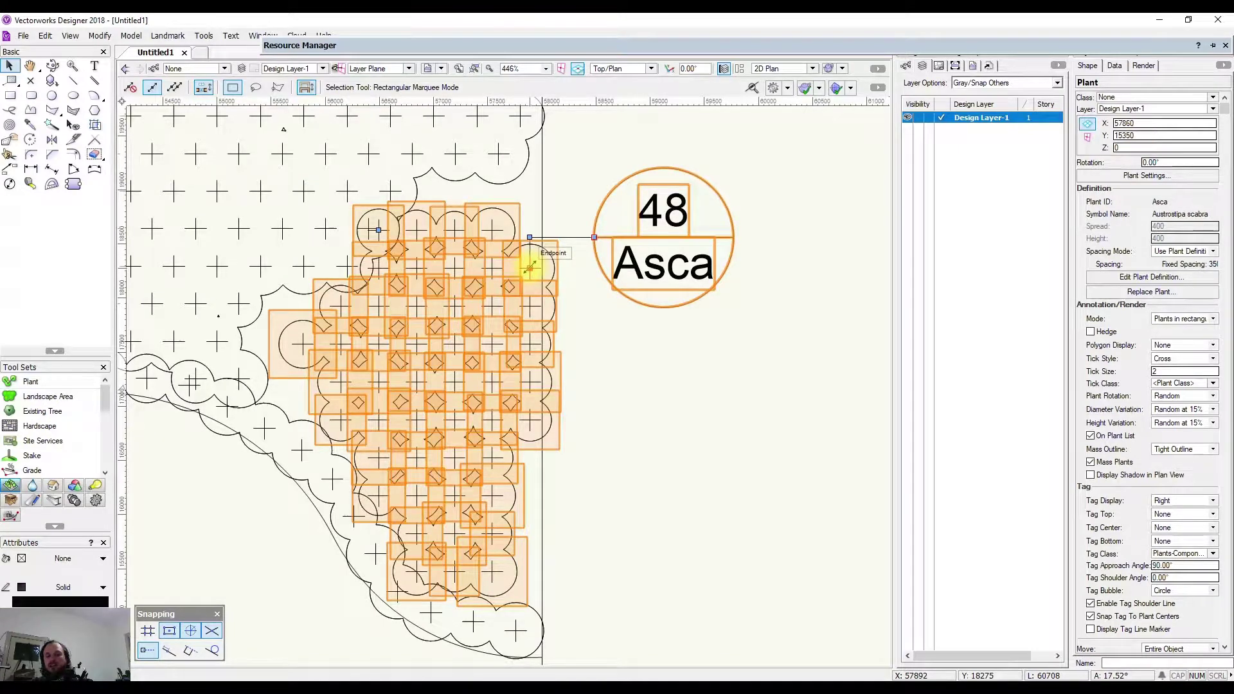
left_click(529, 267)
left_click_drag(529, 267, 531, 311)
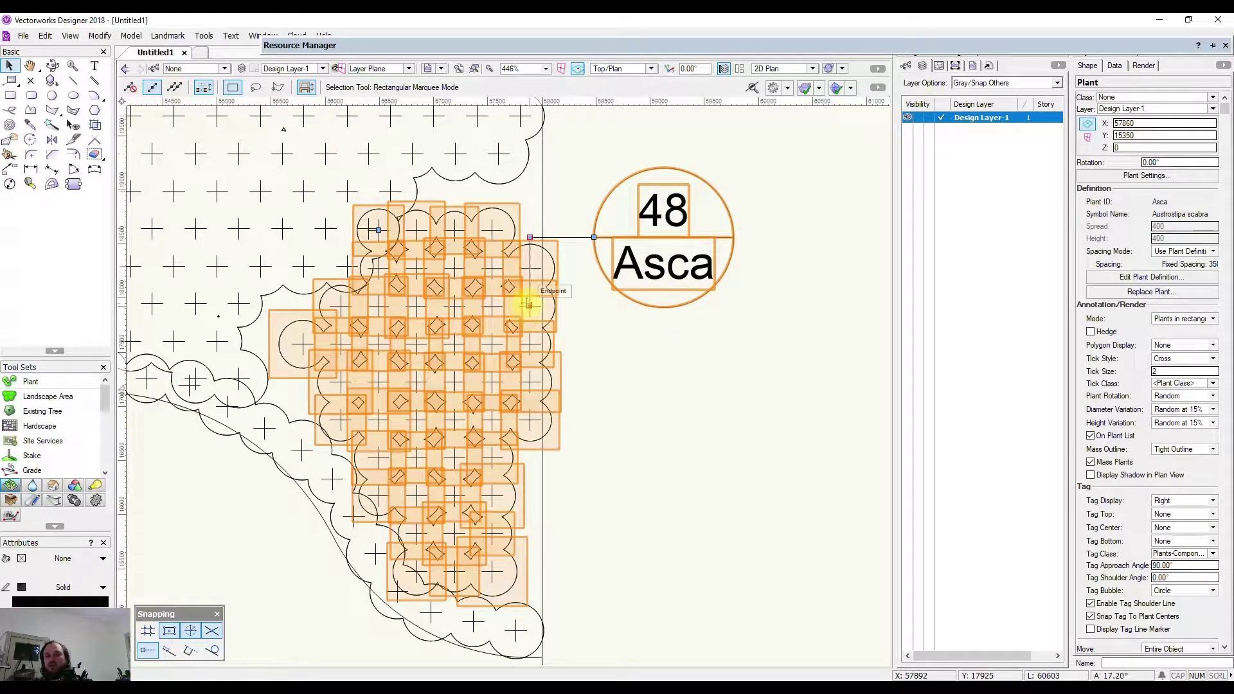
left_click_drag(527, 305, 456, 305)
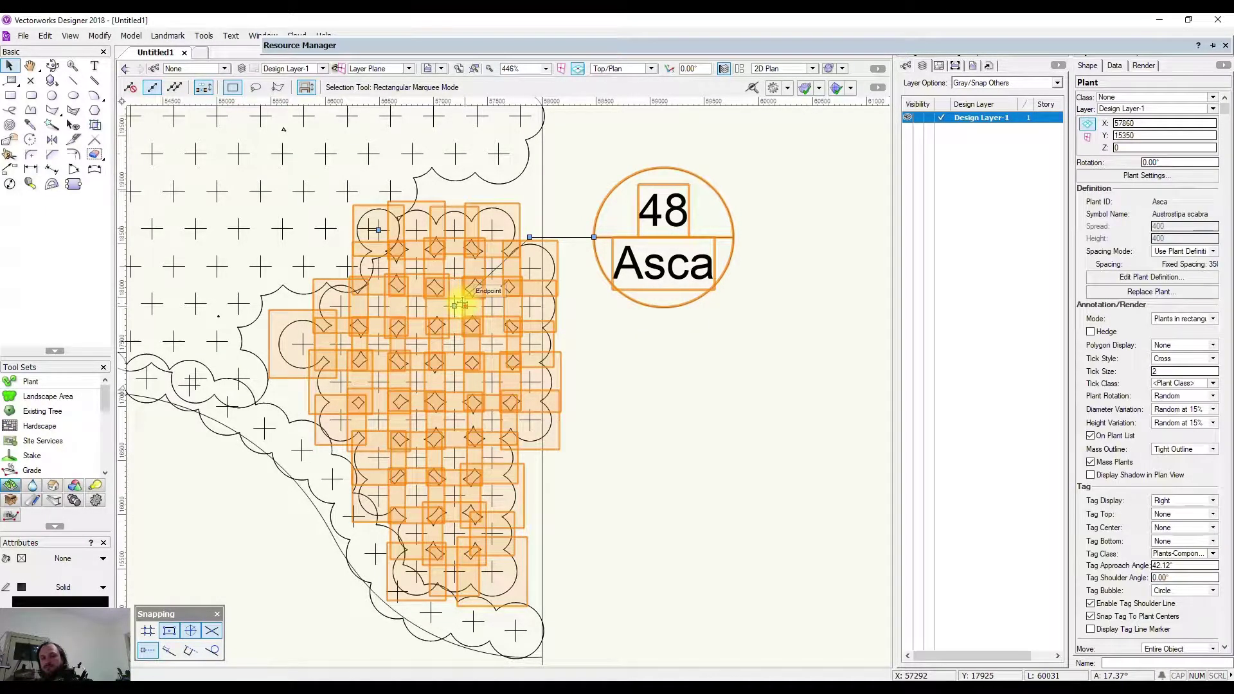
left_click_drag(454, 306, 491, 229)
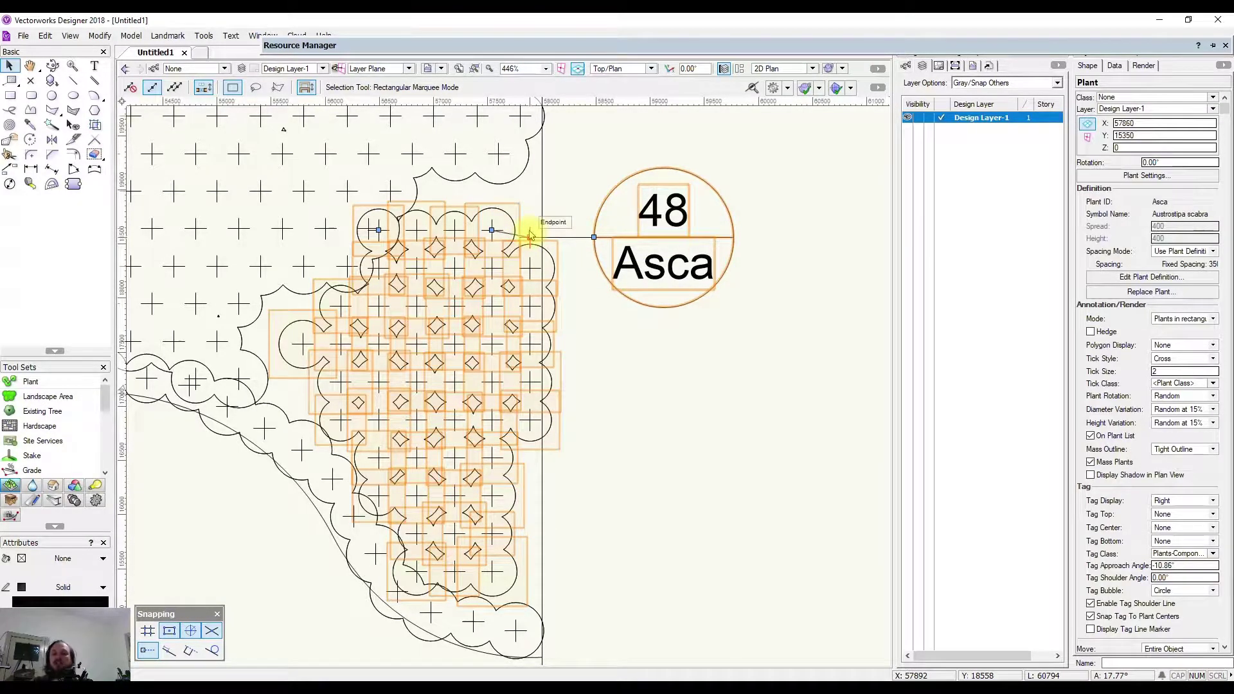
Step: Pull the 48 Asca tag out up-right at 45° and raise the leader's bend
mouse_move(573, 173)
middle_mouse_down()
mouse_move(587, 322)
mouse_move(596, 319)
middle_mouse_up()
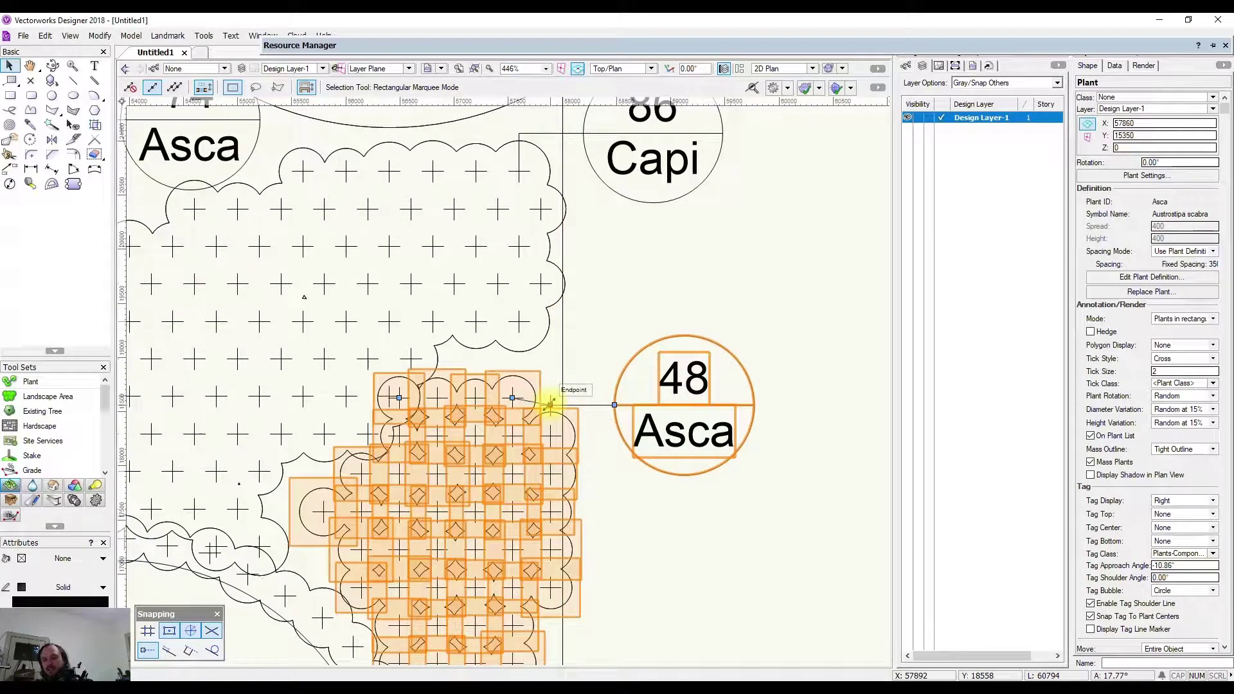
left_click_drag(549, 404, 622, 286)
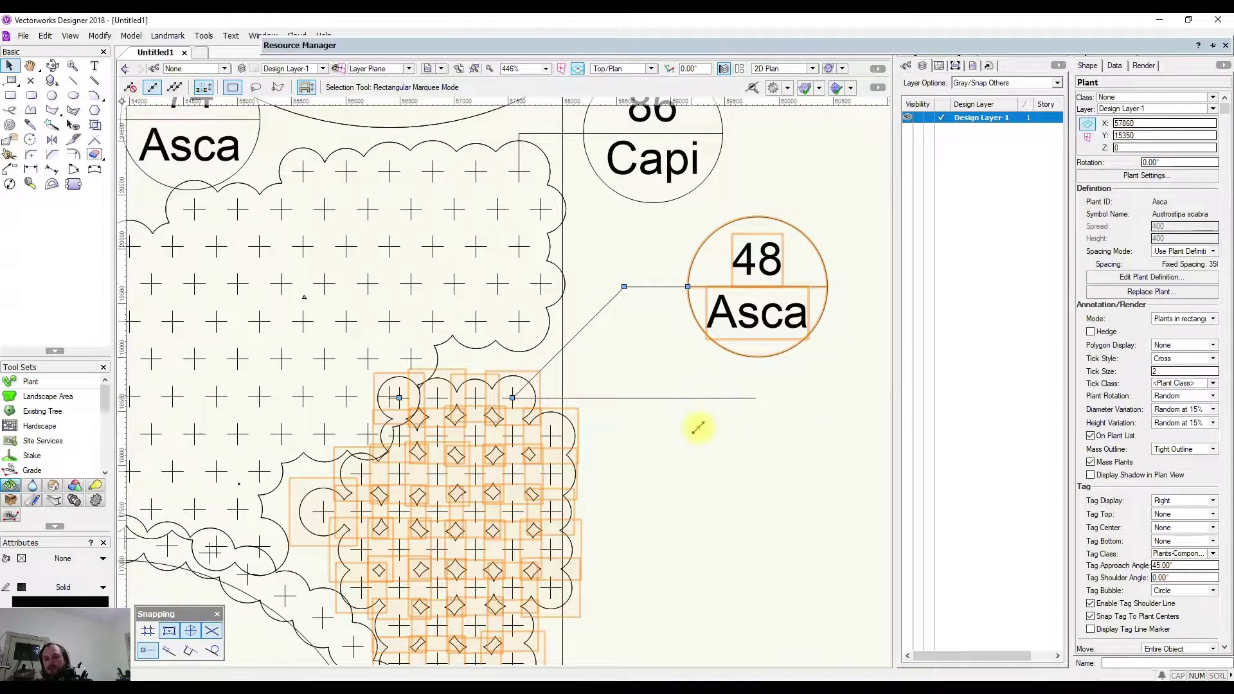
left_click_drag(692, 398, 748, 225)
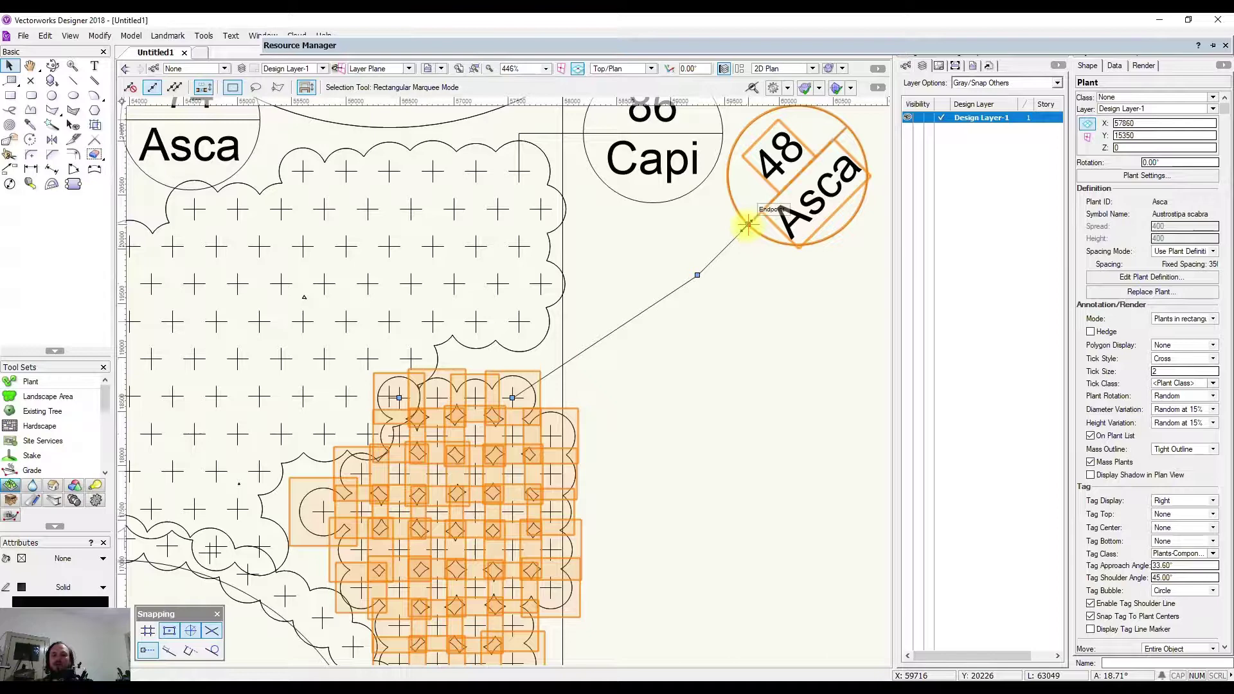
Step: Level the 48 Asca tag's shoulder to 0° and reselect its leader
left_click(717, 273)
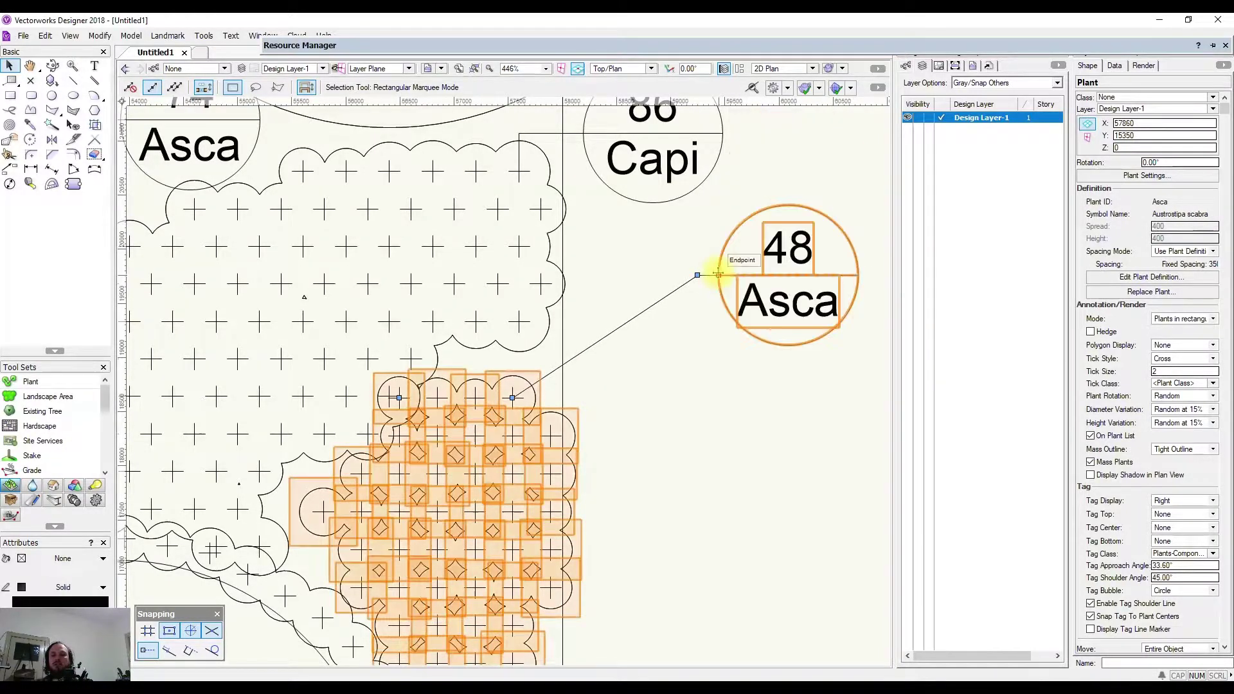
left_click(650, 257)
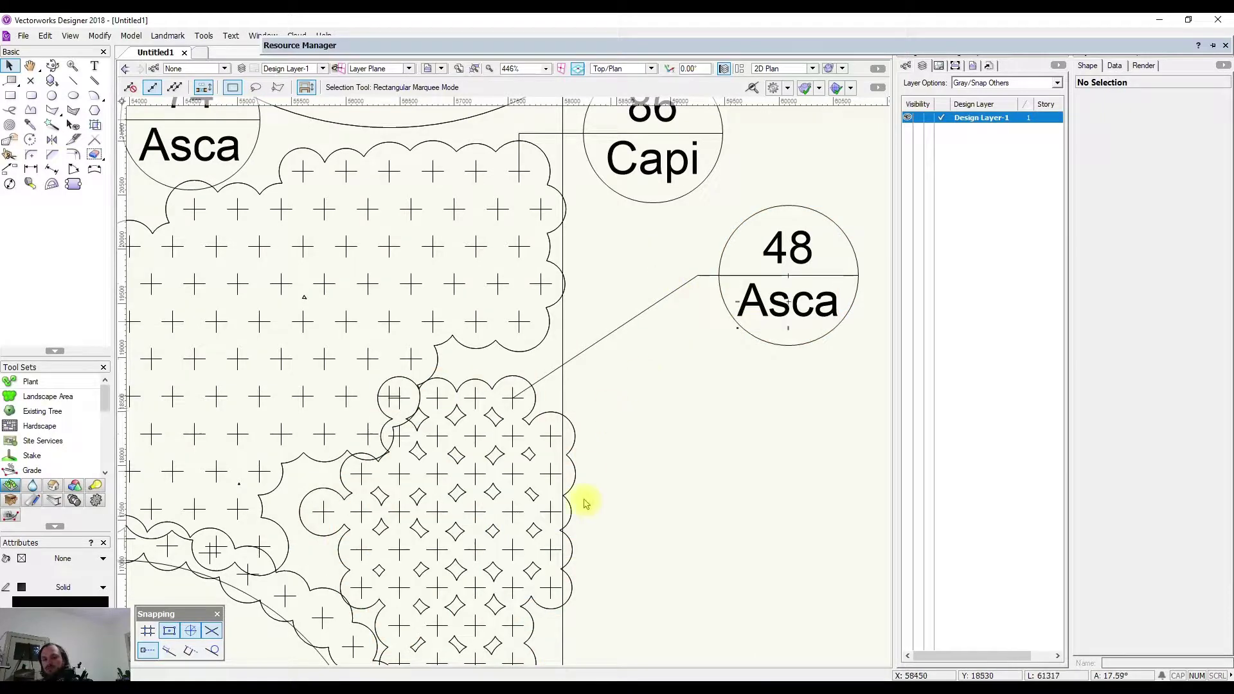
left_click(701, 272)
left_click(697, 275)
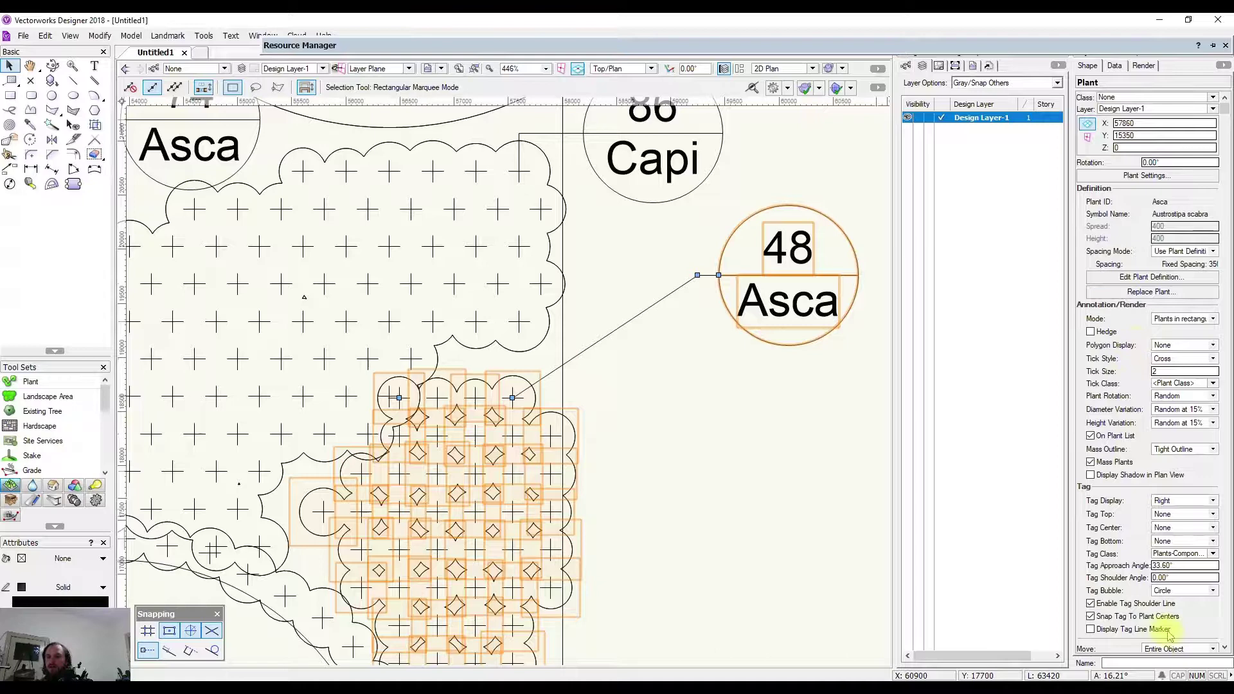
Step: Set the 48 Asca tag's approach angle to 45 in Object Info
scroll(1133, 367, "down", 3)
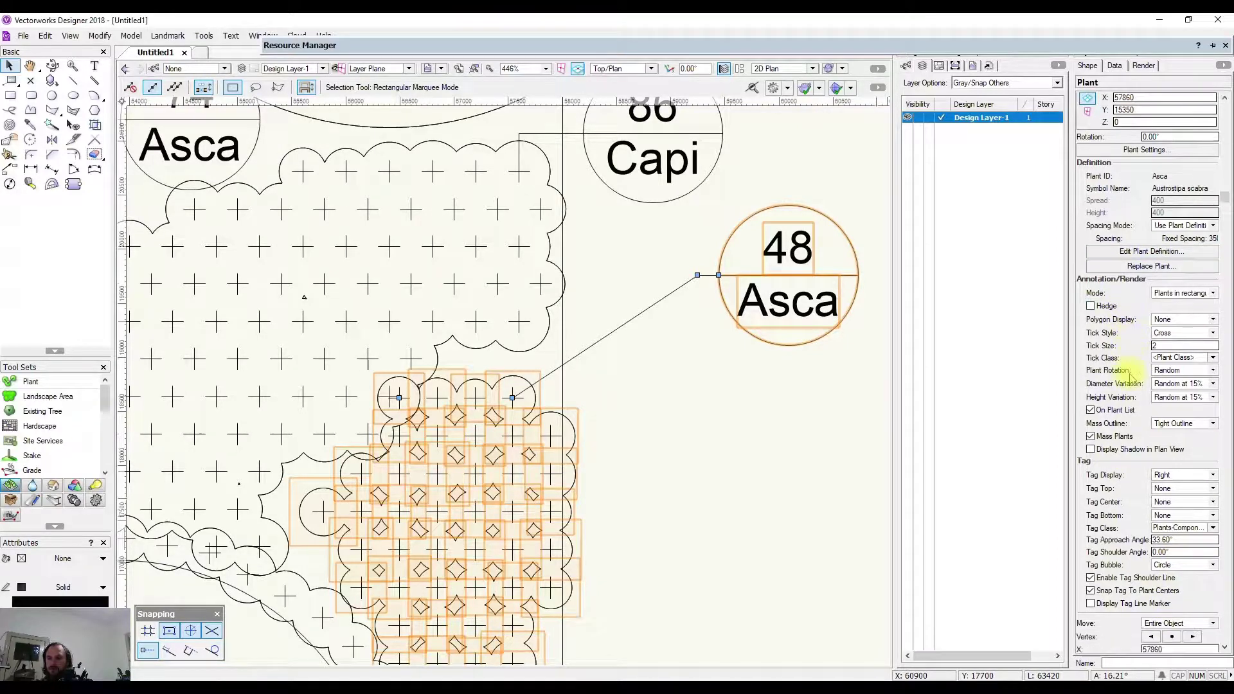
double_click(1178, 491)
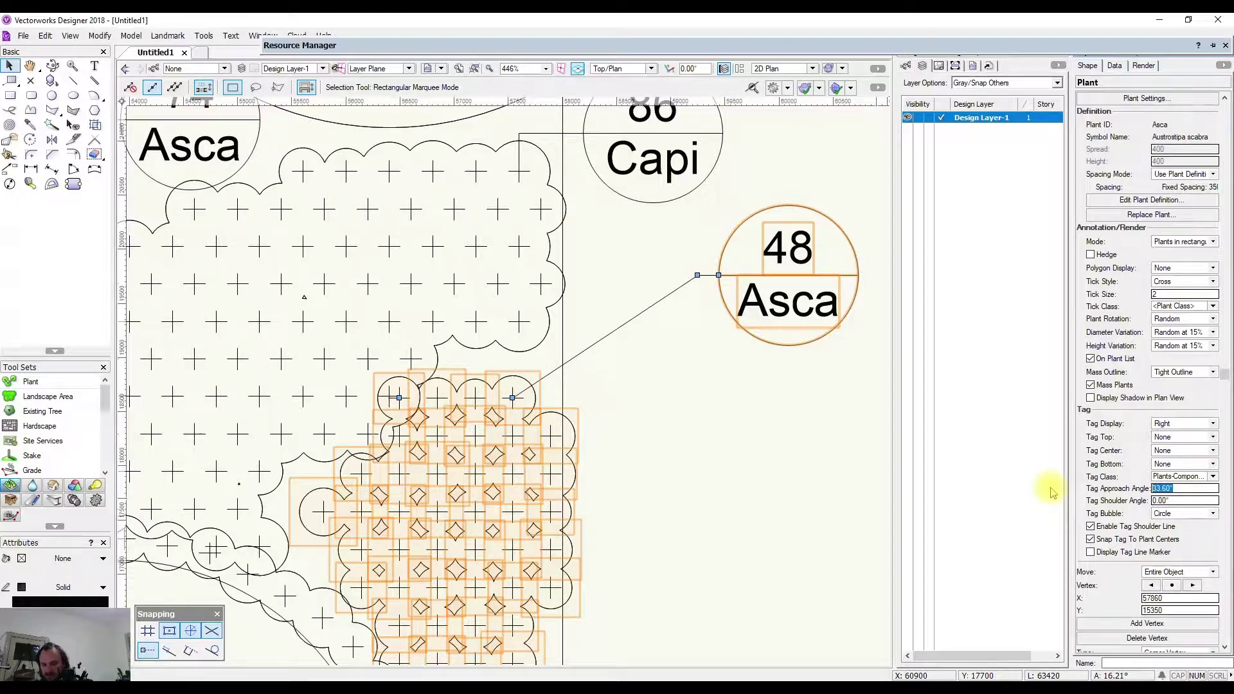
type("45")
key("Return")
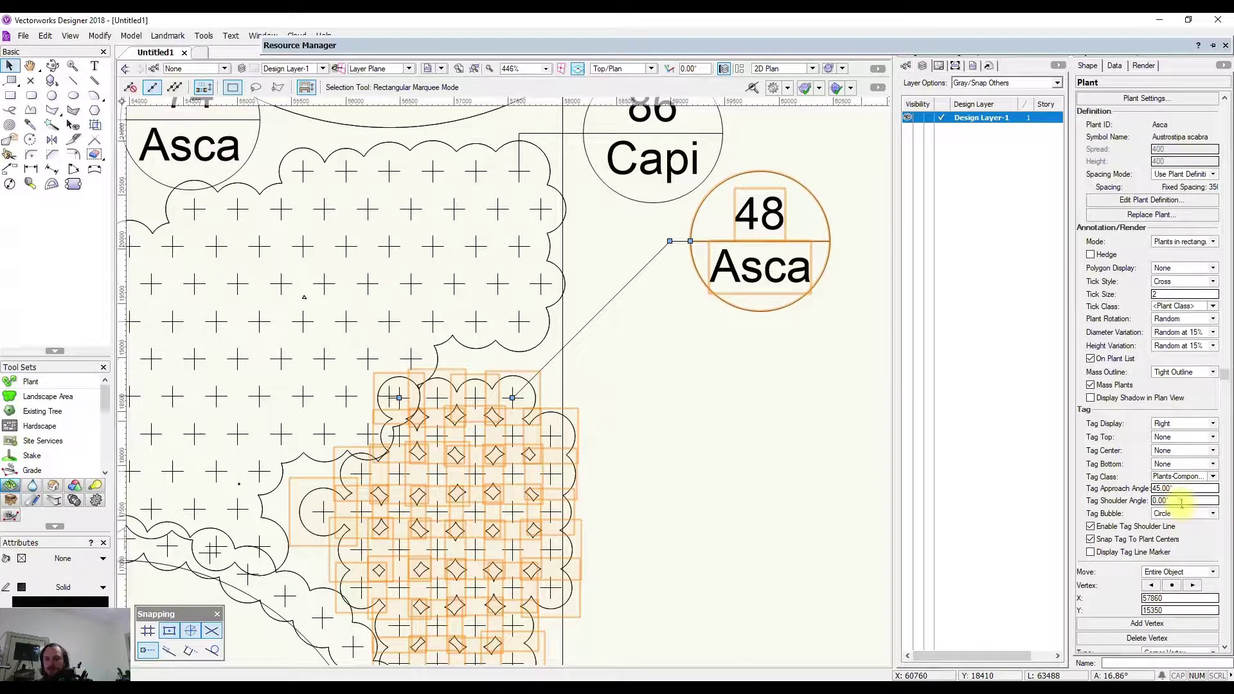
scroll(700, 416, "down", 5)
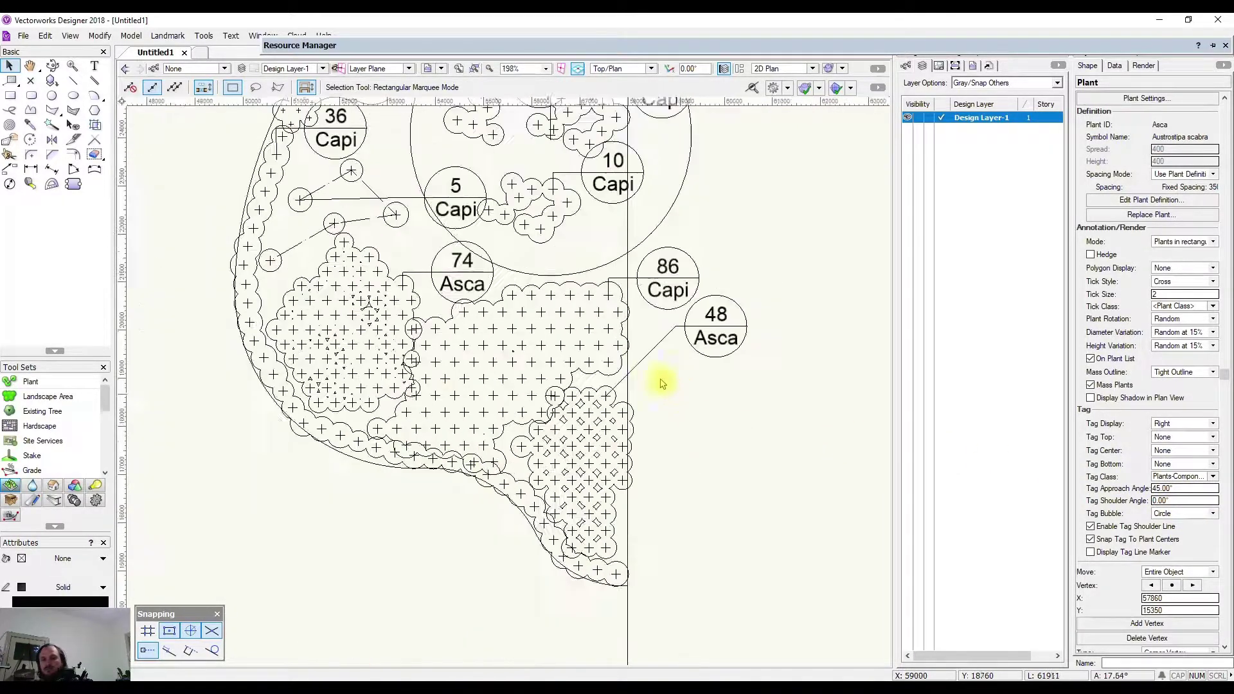
key("Escape")
left_click_drag(637, 328, 556, 436)
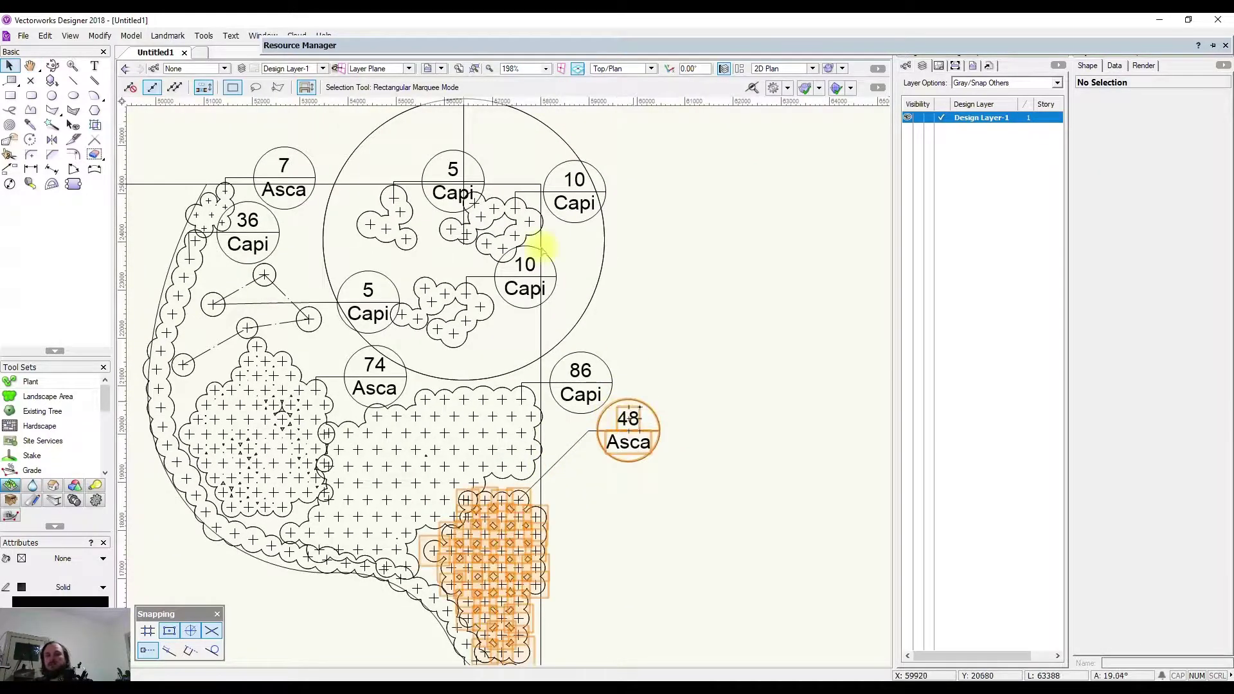
Step: Draw a vertical guide line to the right of the plan
mouse_move(452, 168)
middle_mouse_down()
mouse_move(582, 161)
mouse_move(496, 151)
mouse_move(559, 302)
middle_mouse_up()
scroll(498, 145, "down", 3)
key("x")
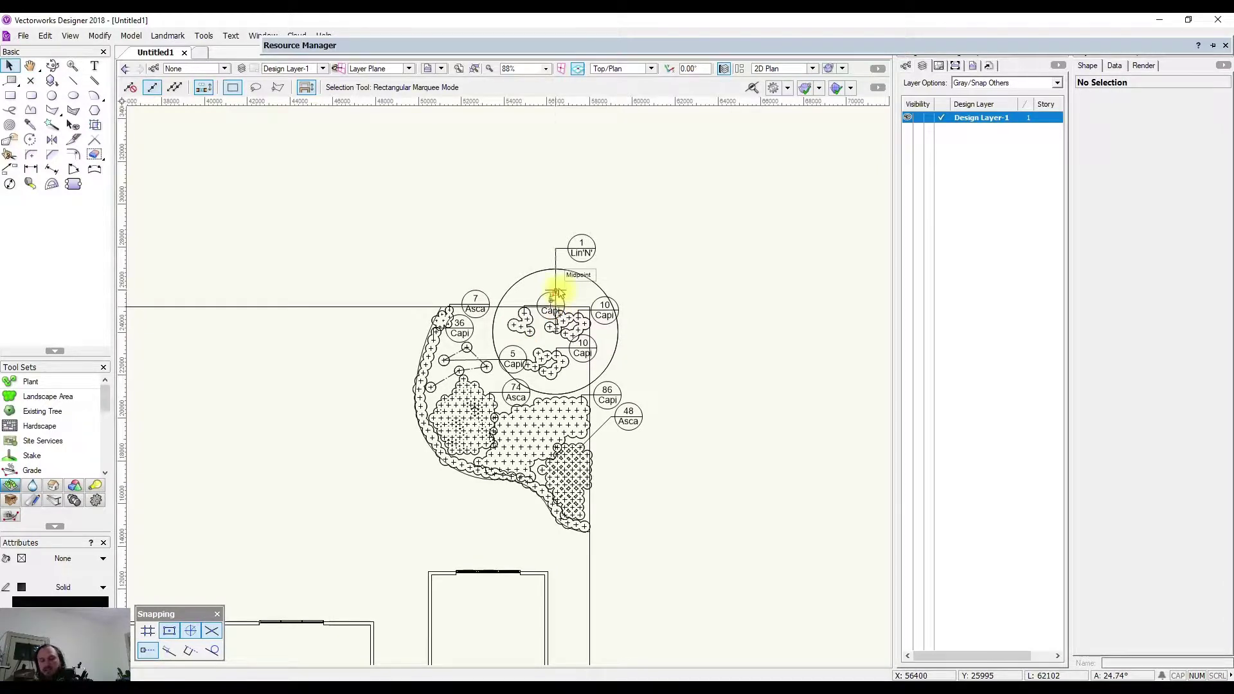
key("2")
left_click(633, 273)
left_click(634, 519)
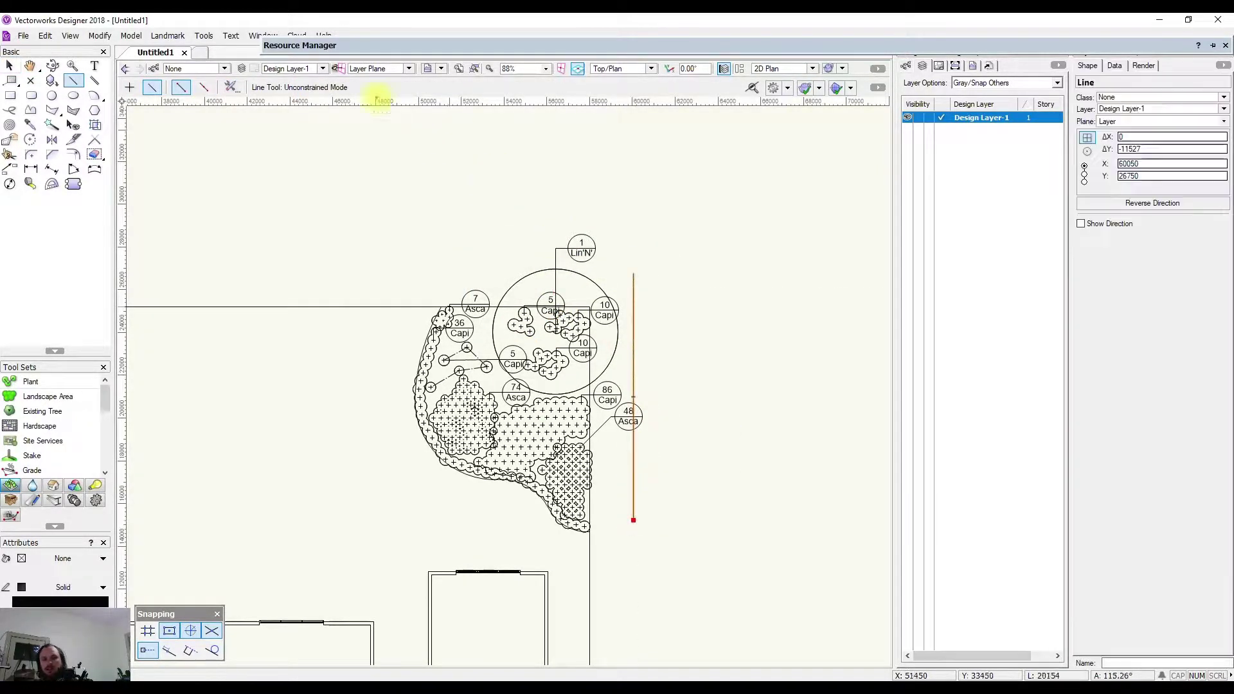
left_click(10, 65)
Step: Move the 48 Asca and 86 Capi tags onto the guide line
scroll(553, 444, "up", 3)
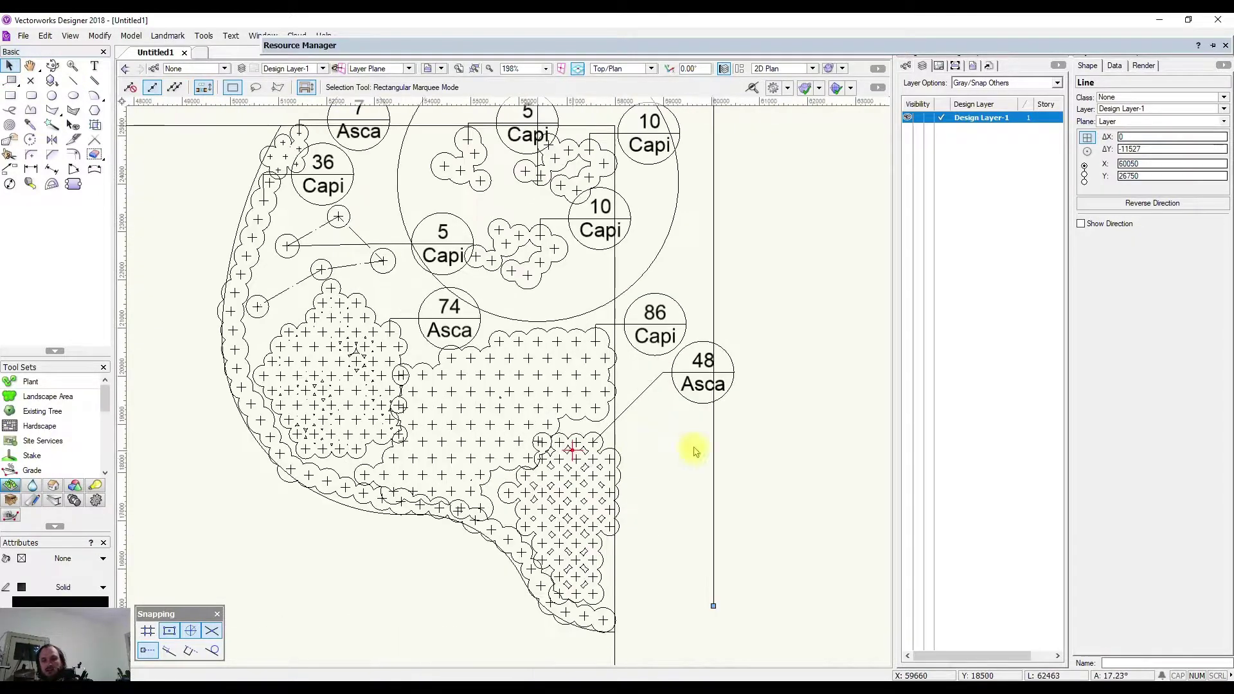
left_click(675, 394)
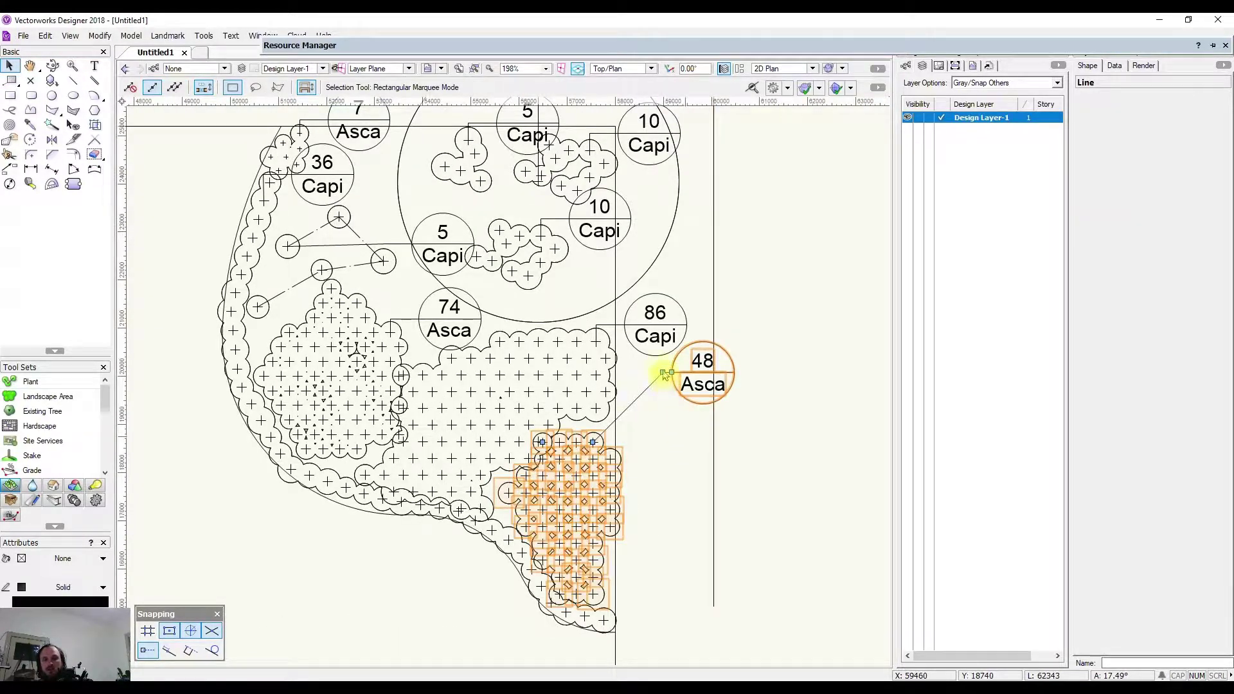
scroll(666, 373, "up", 2)
left_click_drag(663, 371, 739, 475)
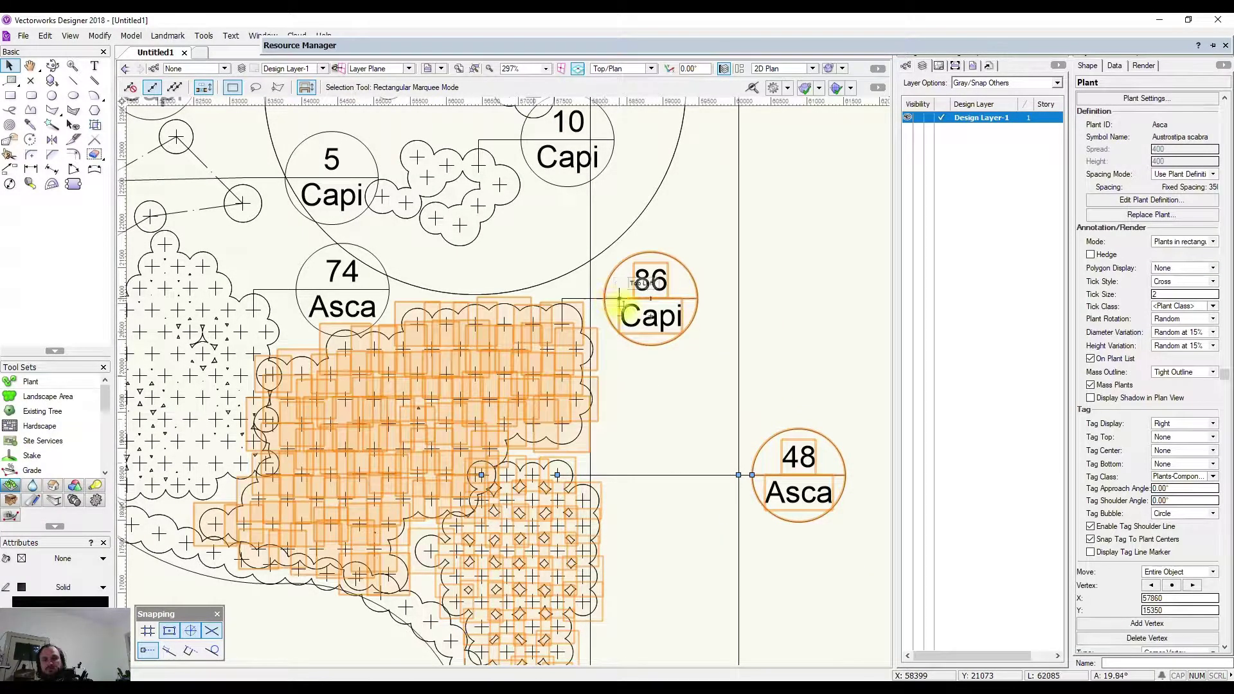
left_click(559, 298)
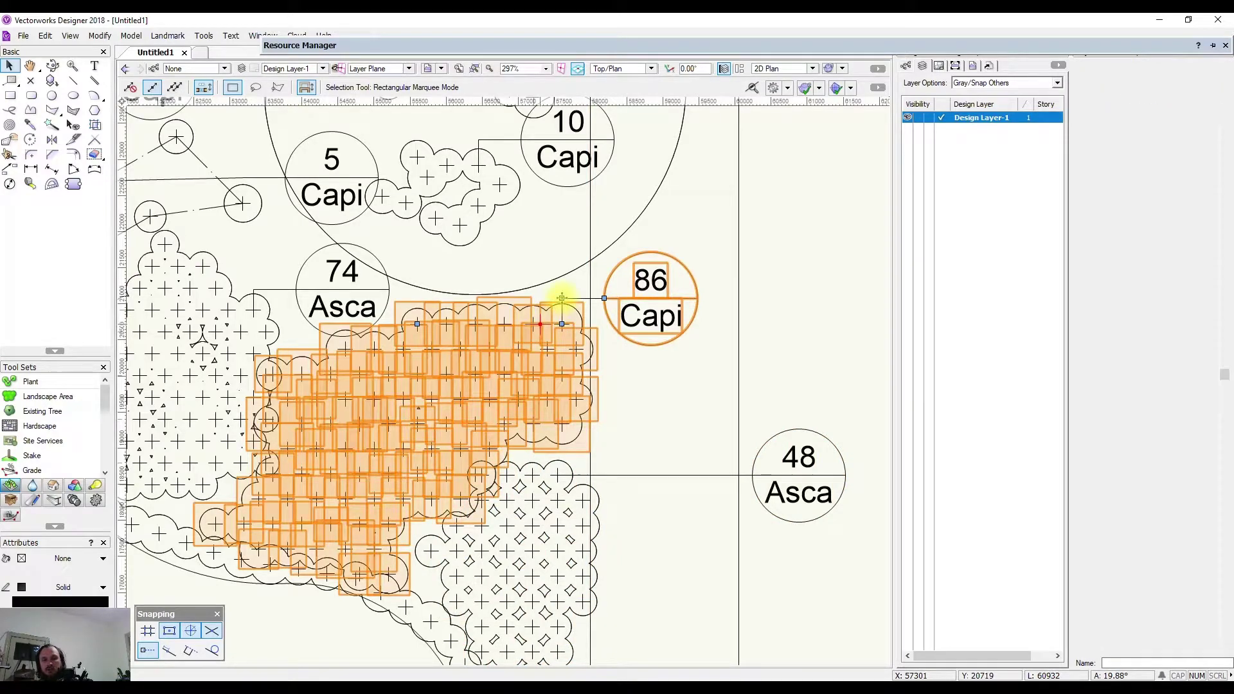
left_click_drag(560, 295, 738, 324)
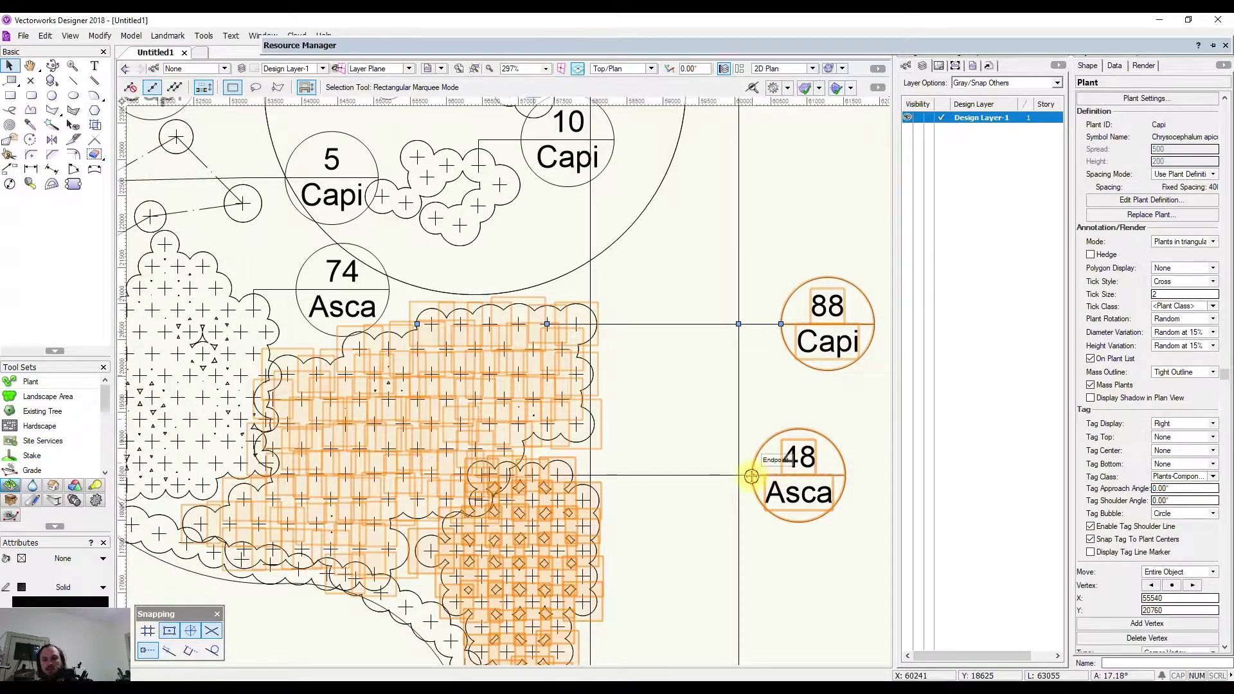
Step: Select the 48 Asca plant and try dragging its tag up toward 88 Capi, then cancel
left_click(752, 476)
scroll(750, 476, "up", 1)
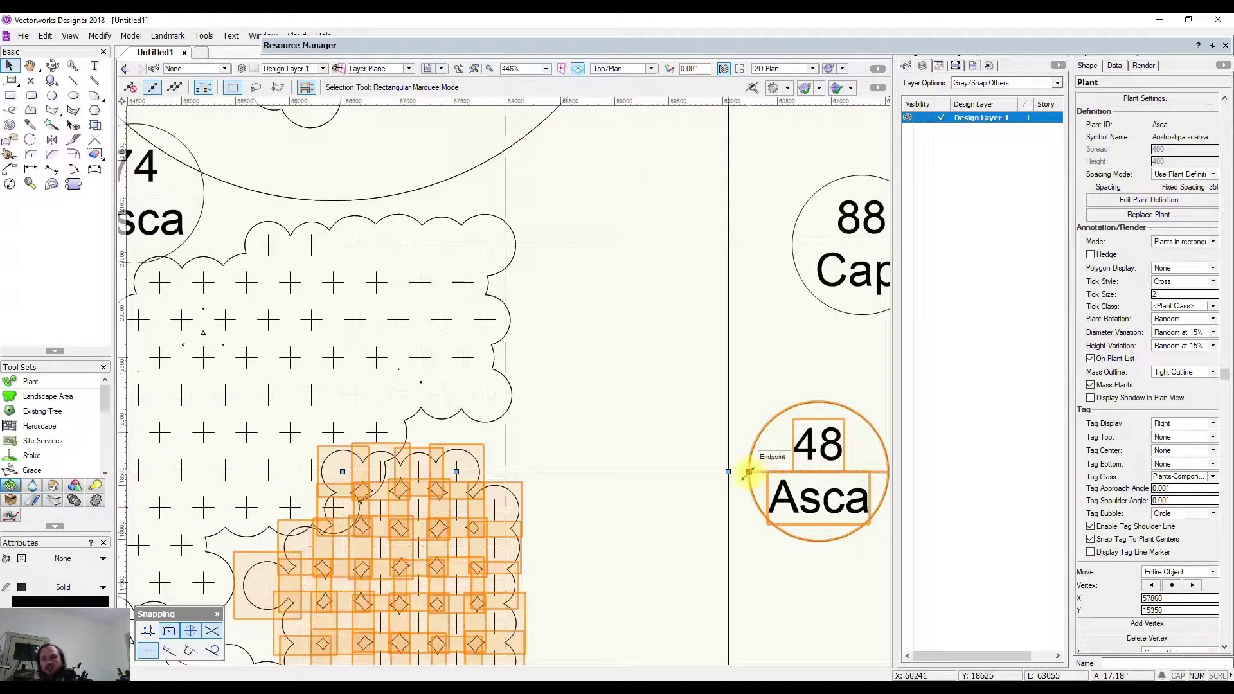
left_click(785, 309)
middle_click_drag(844, 213, 604, 221)
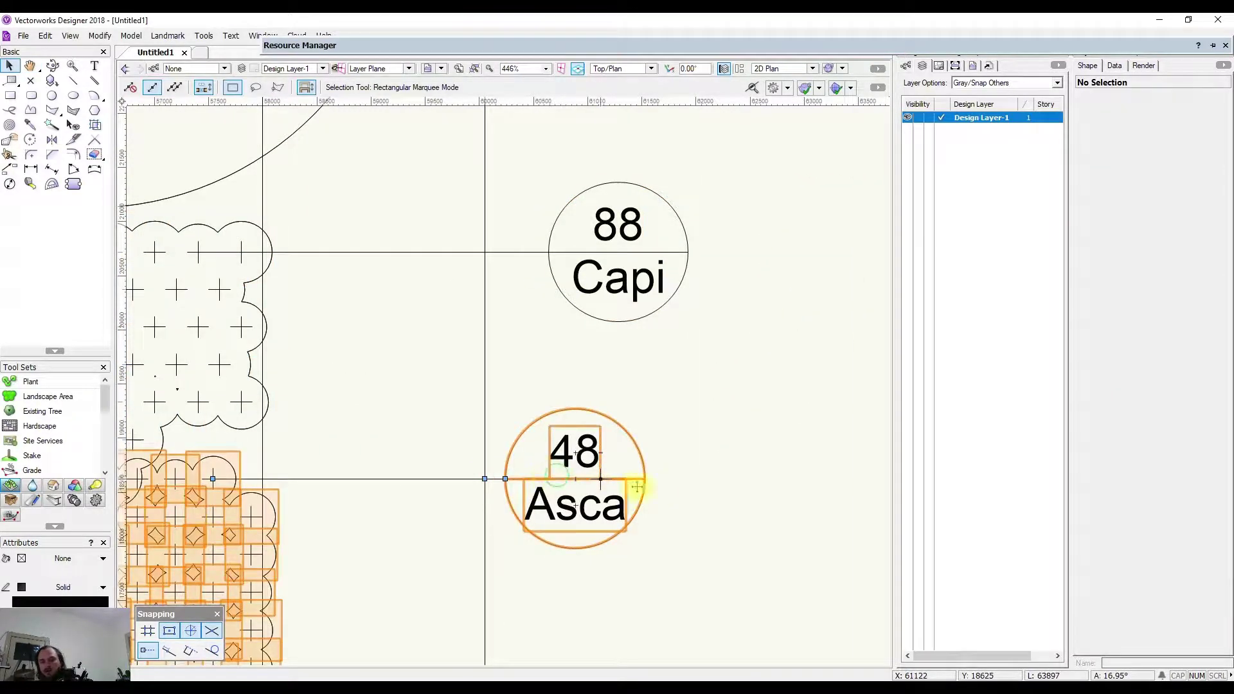
left_click(621, 502)
middle_click_drag(463, 487, 607, 508)
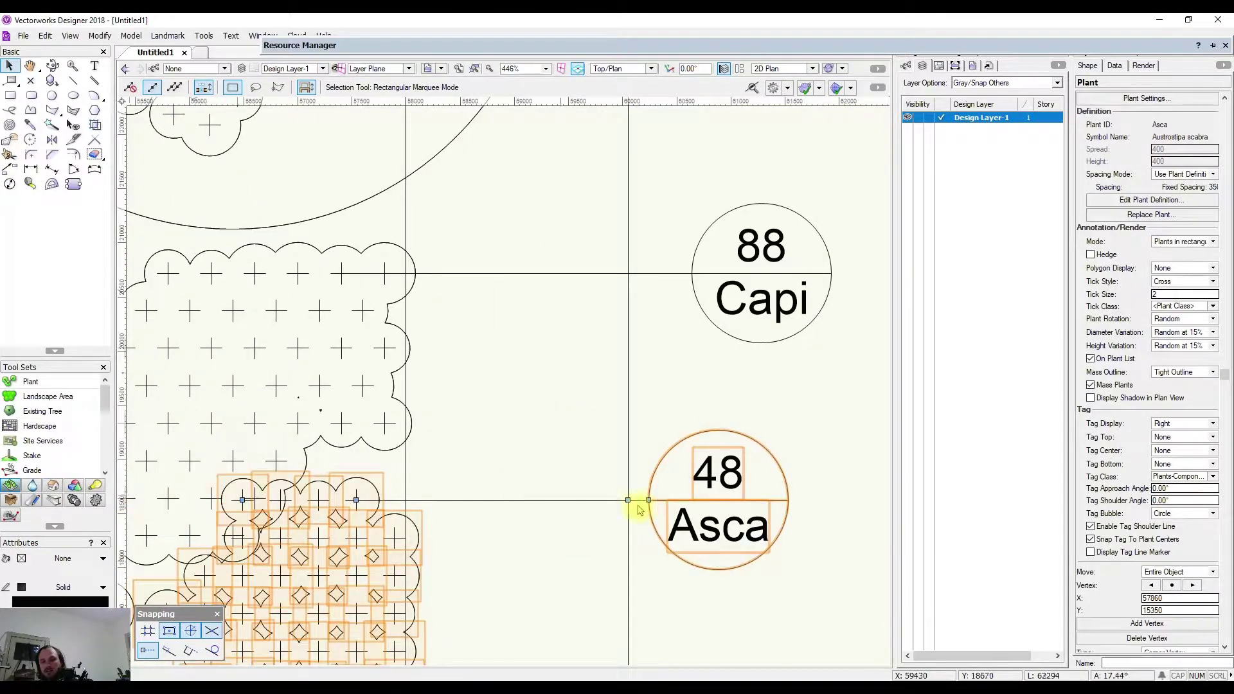
left_click_drag(647, 500, 692, 271)
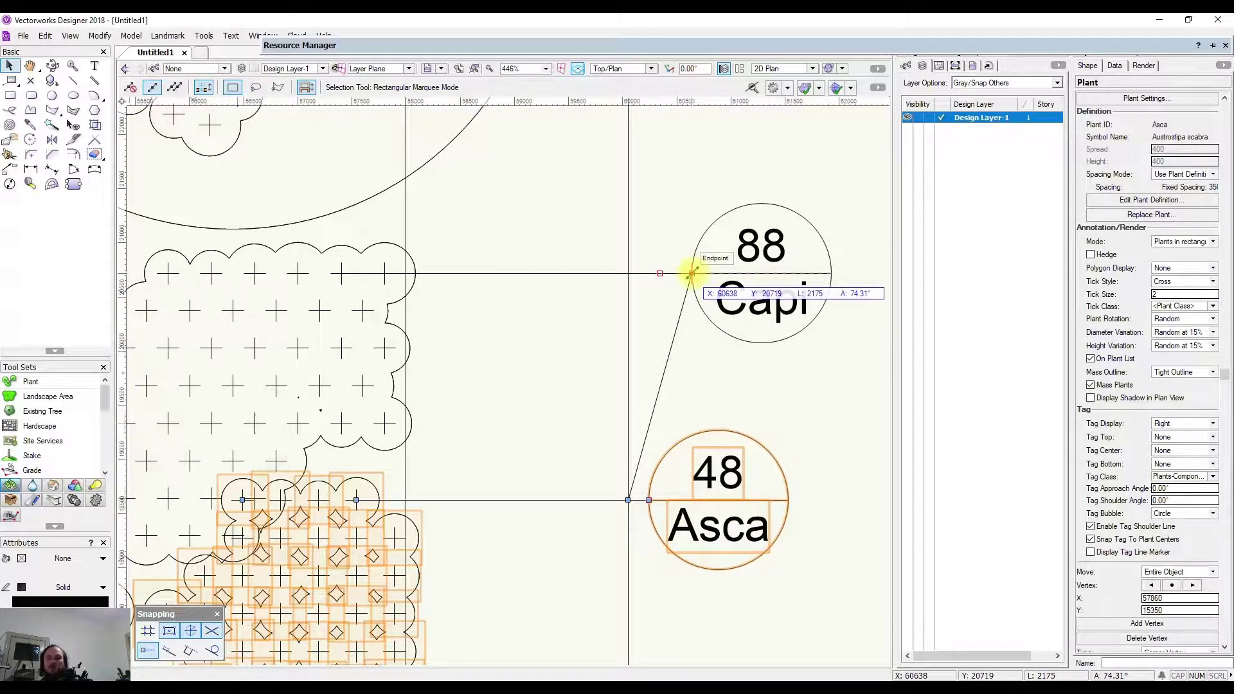
key("Escape")
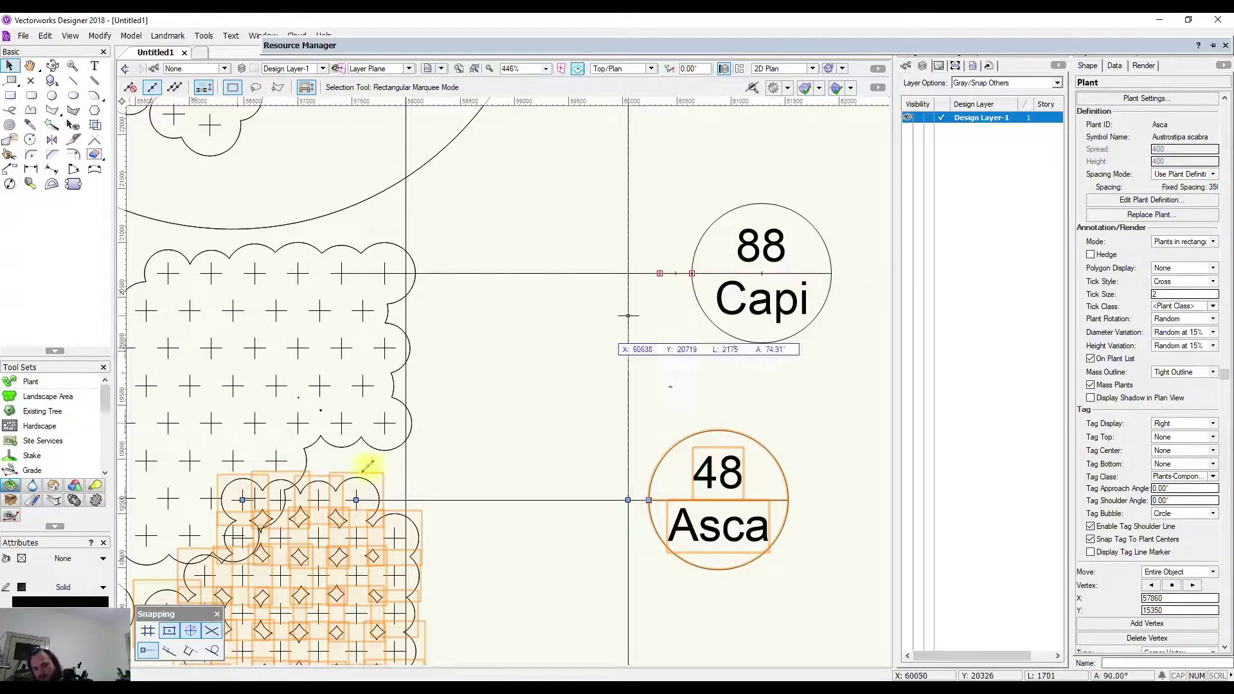
Step: Turn on Smart Points snapping and line the 48 Asca tag up directly beneath 88 Capi
left_click(146, 654)
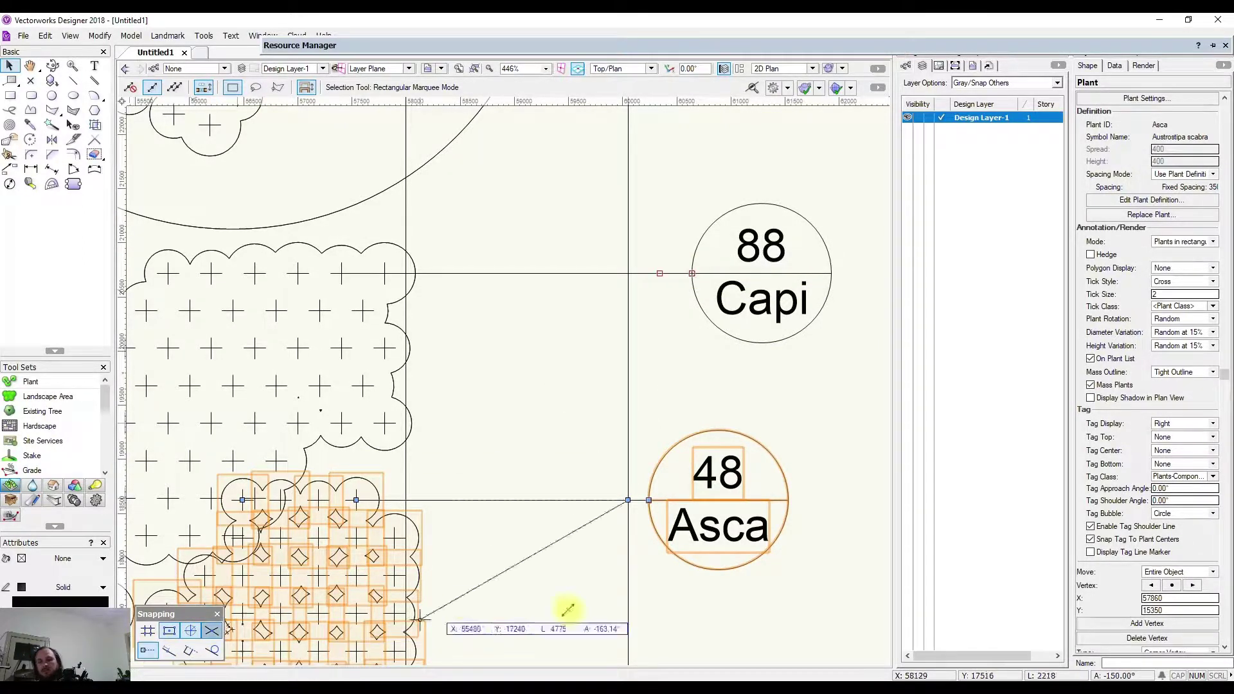
mouse_move(693, 501)
left_mouse_down()
mouse_move(683, 508)
mouse_move(699, 283)
mouse_move(686, 350)
mouse_move(694, 505)
mouse_move(688, 496)
left_mouse_up()
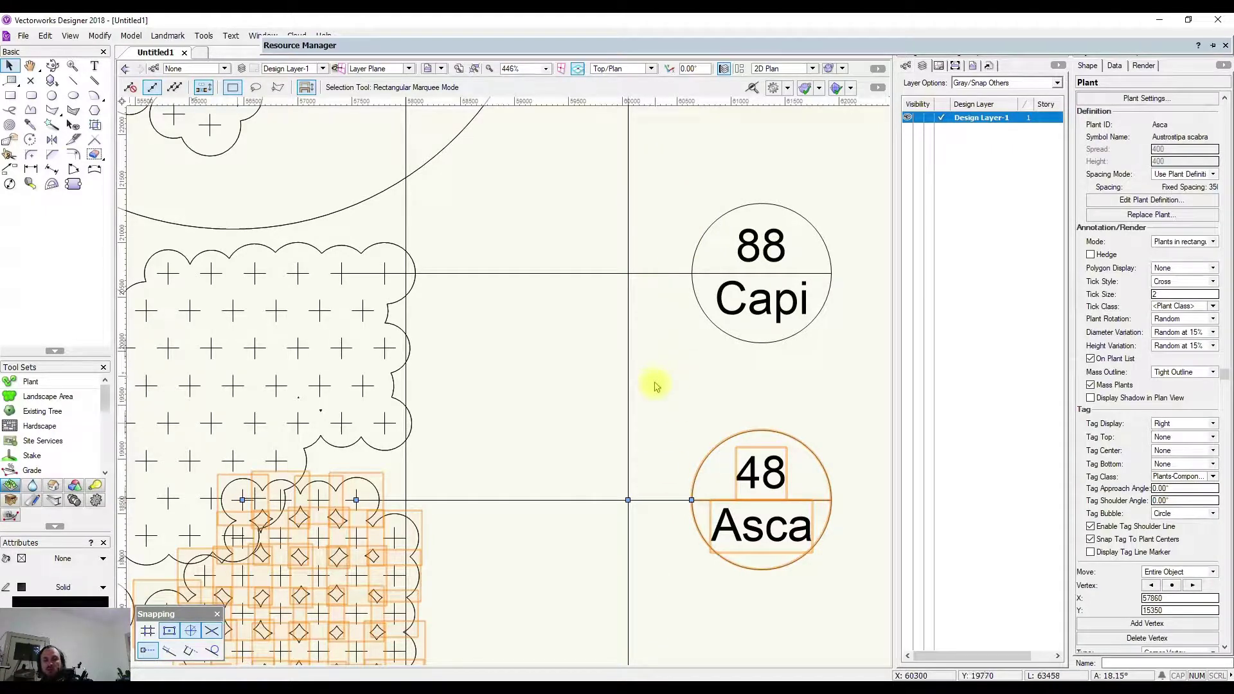
scroll(677, 291, "down", 4)
middle_click_drag(623, 231, 657, 408)
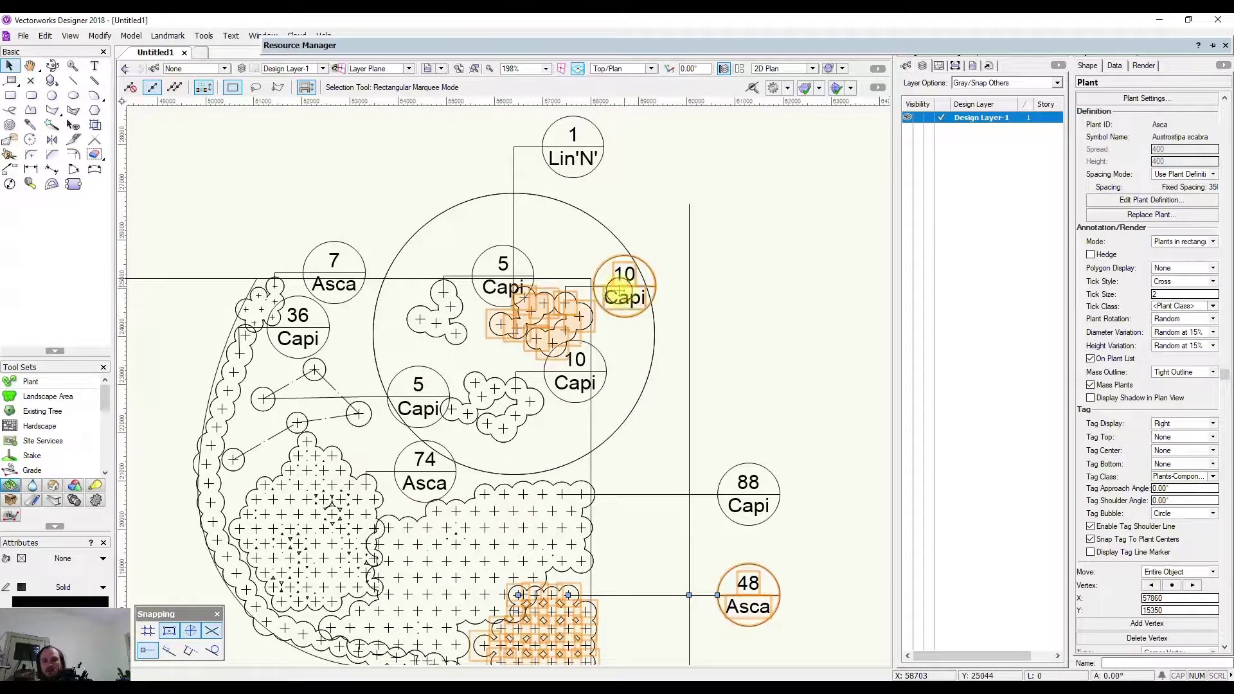
Step: Move the upper 10 Capi tag right onto the guide line in the tag column
left_click(567, 286)
left_click_drag(566, 286, 711, 290)
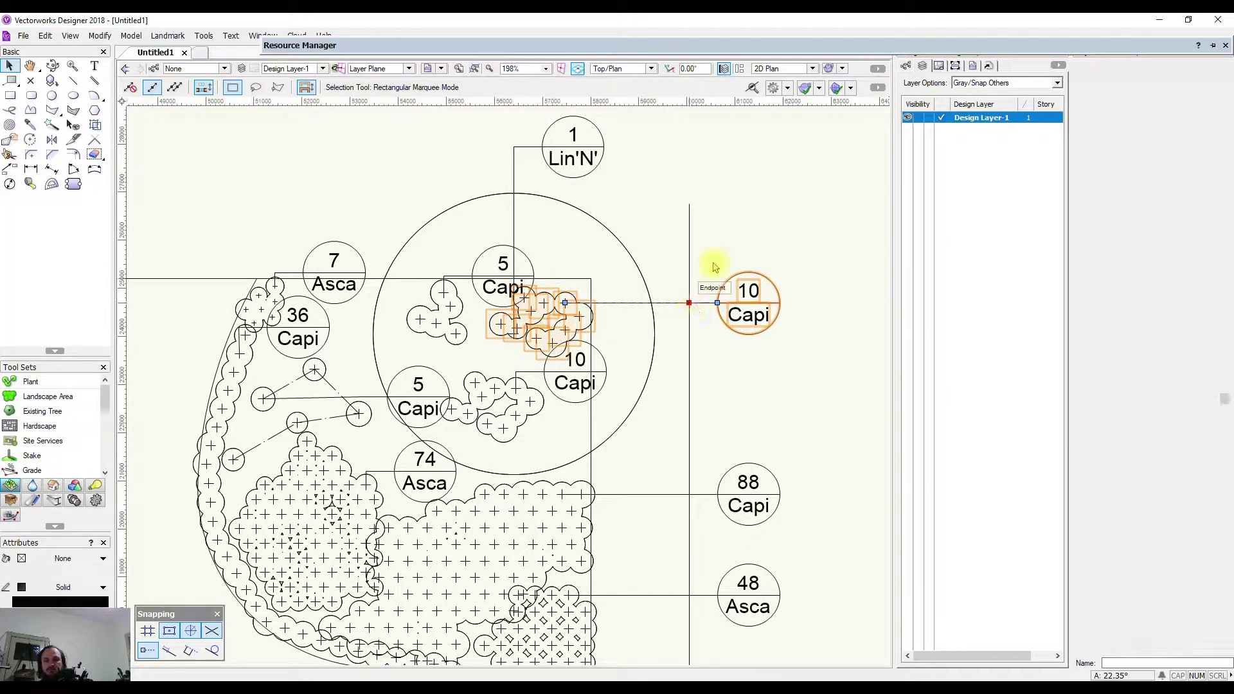
left_click(720, 215)
Step: Delete the vertical guide line, then select the 48 Asca plant
scroll(717, 409, "down", 2)
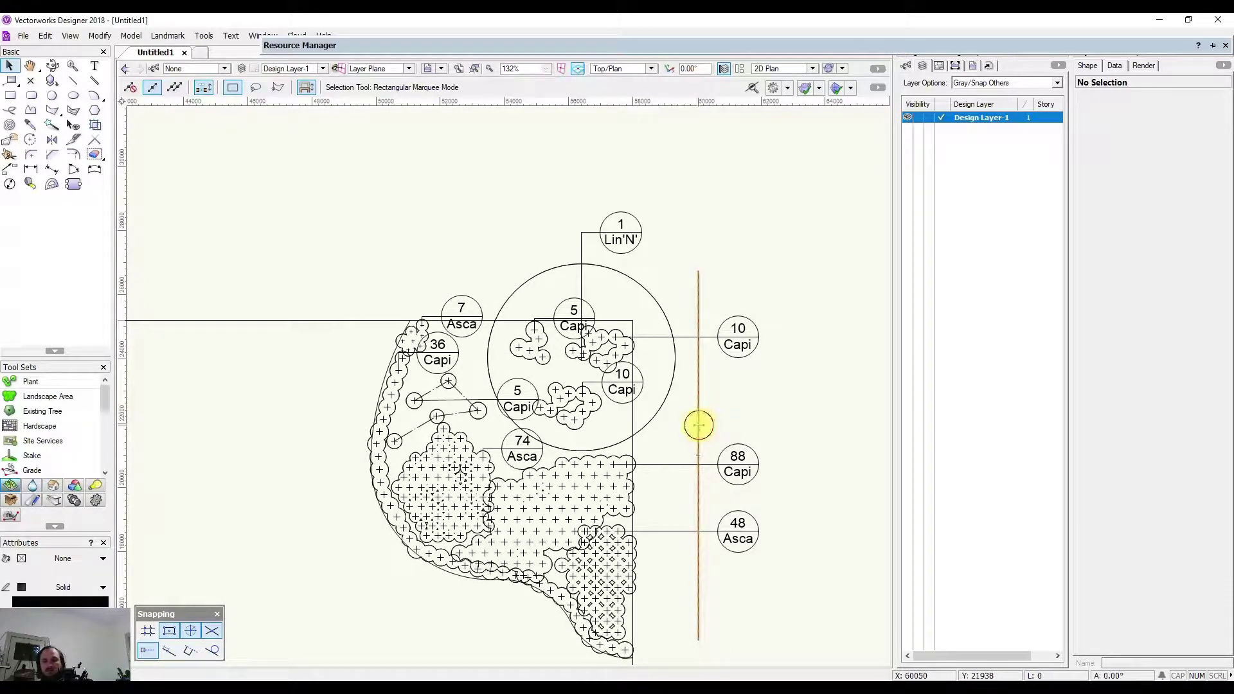
left_click(699, 426)
key("Delete")
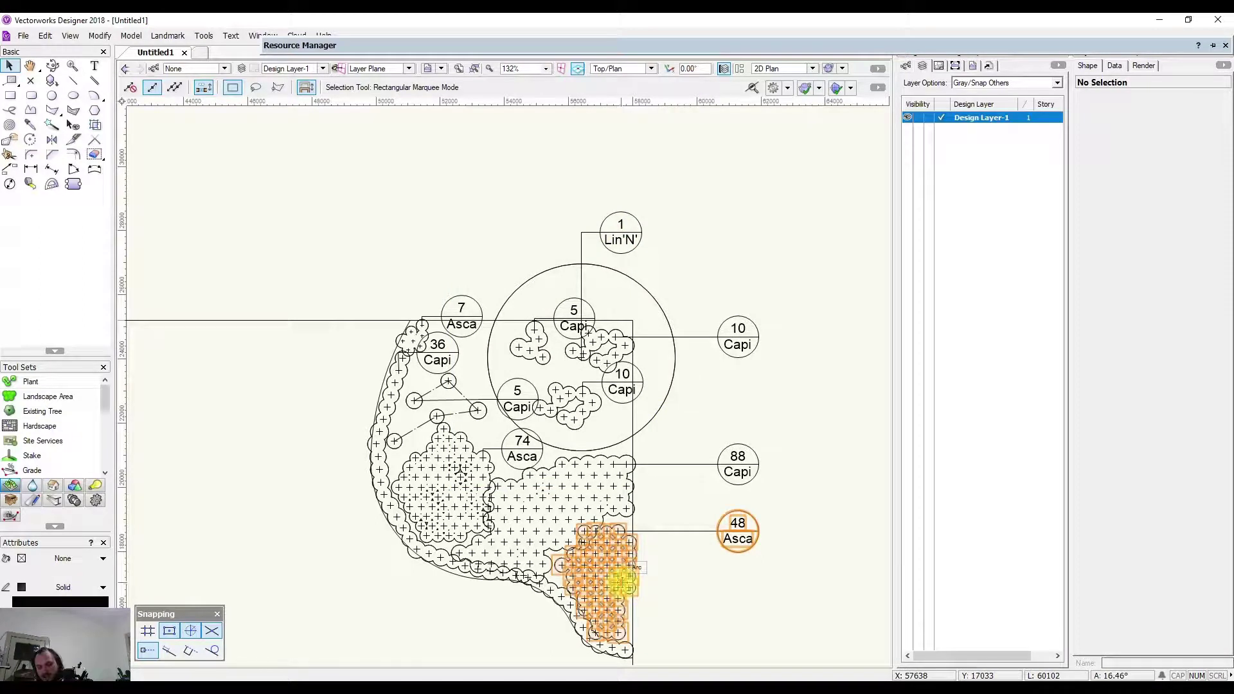
left_click(607, 463)
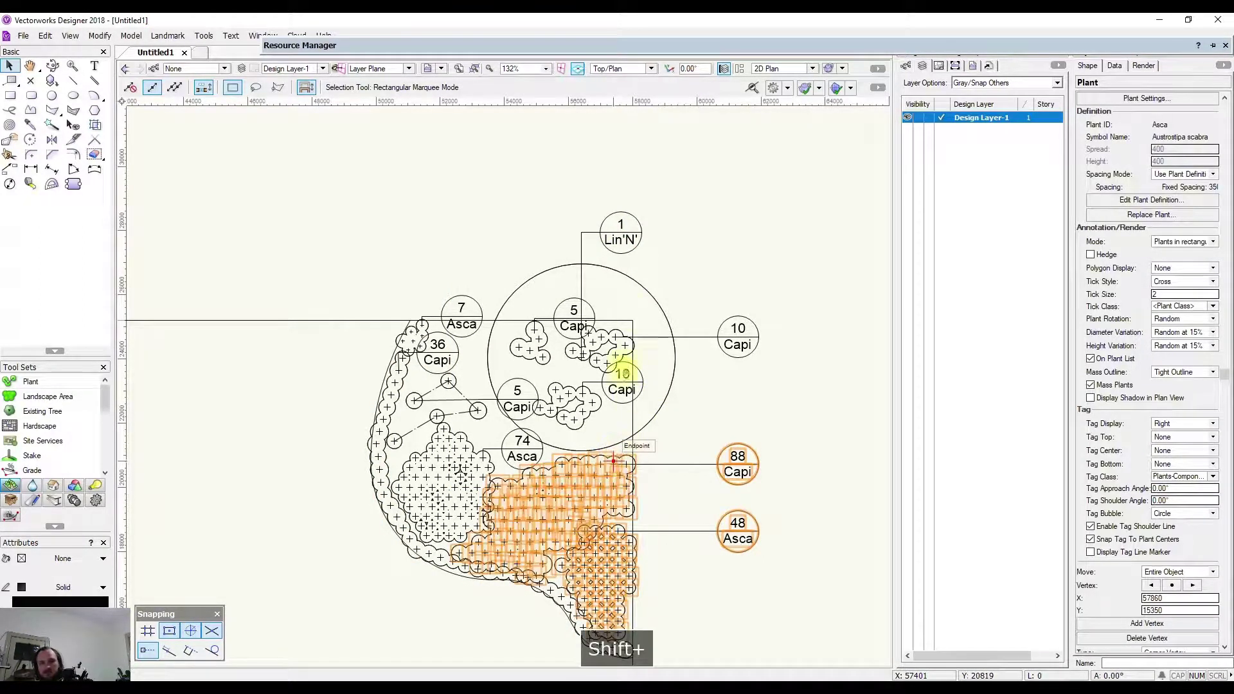
Step: Add the 88 Capi, upper Capi and lower 10 Capi plant groups to the selection
left_click(571, 395, "shift")
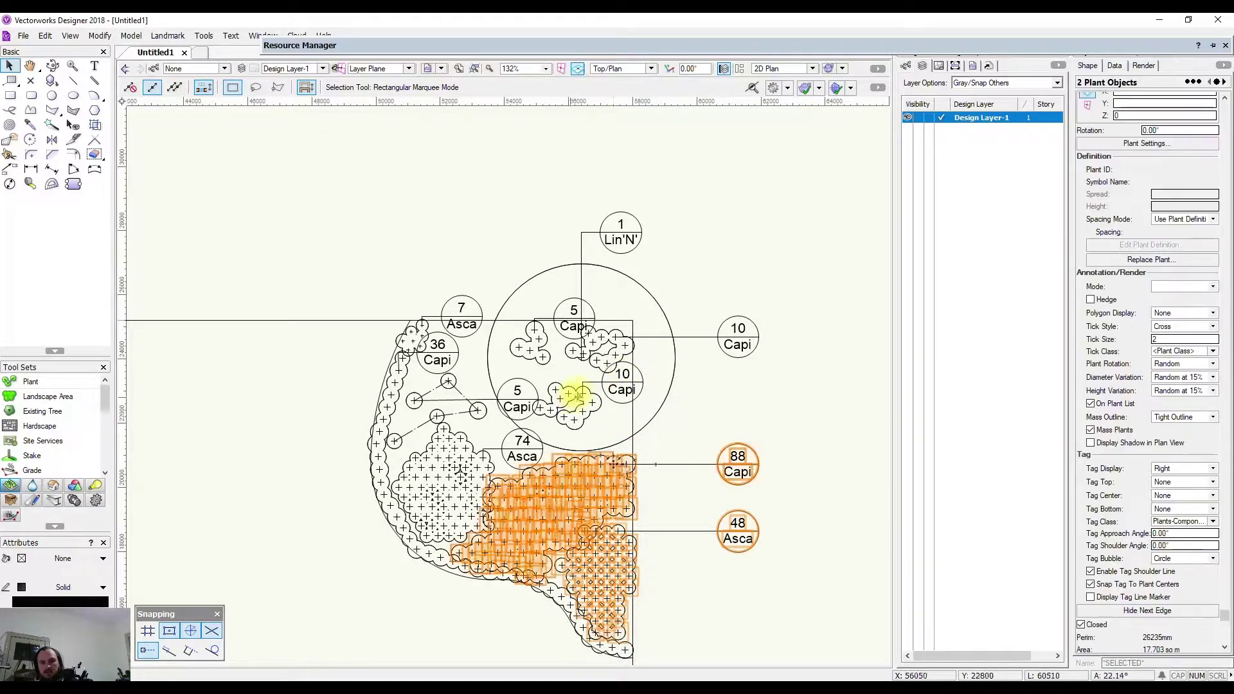
left_click(600, 329, "shift")
left_click(525, 337, "shift")
left_click(621, 386, "shift")
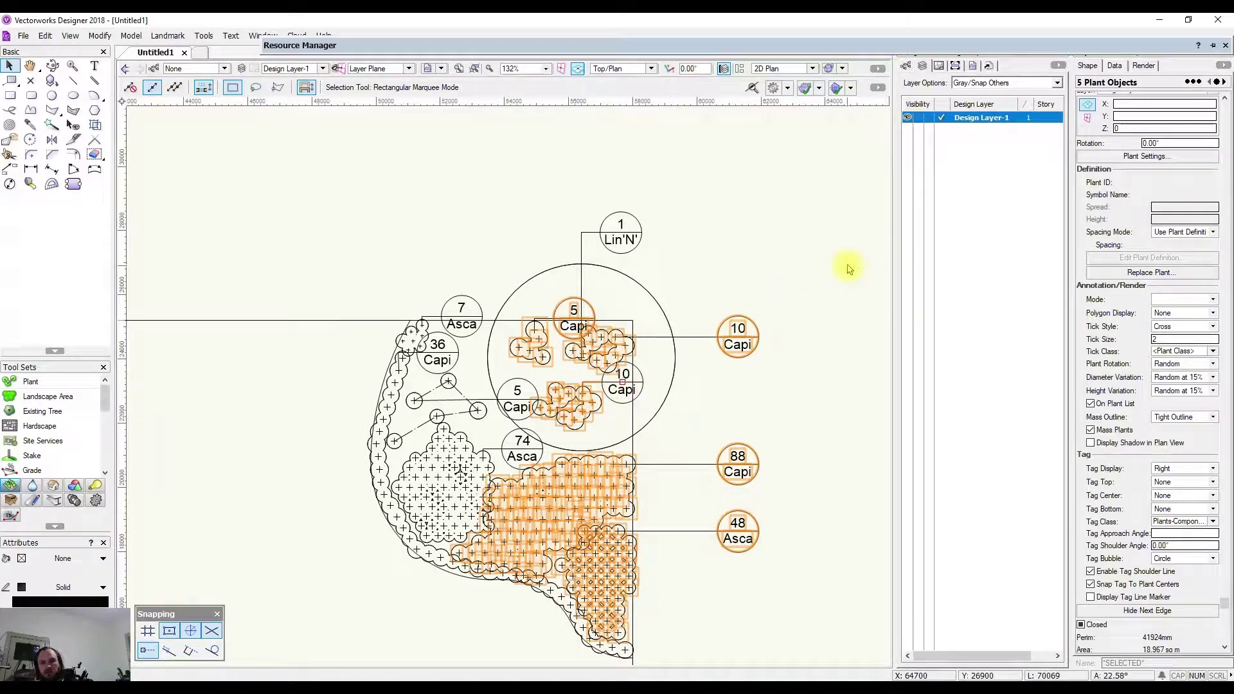
Step: Bring up Modify > Align > Align/Distribute Leader Lines for the selected plants
left_click(101, 39)
mouse_move(130, 86)
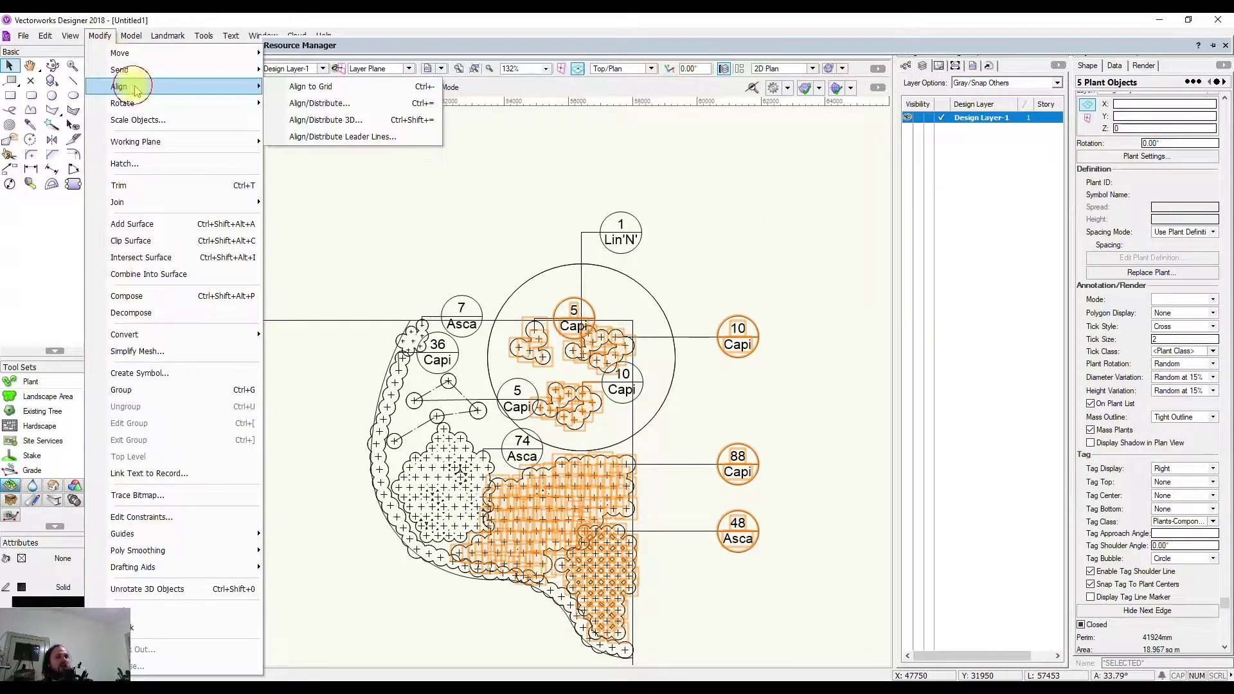
left_click(353, 137)
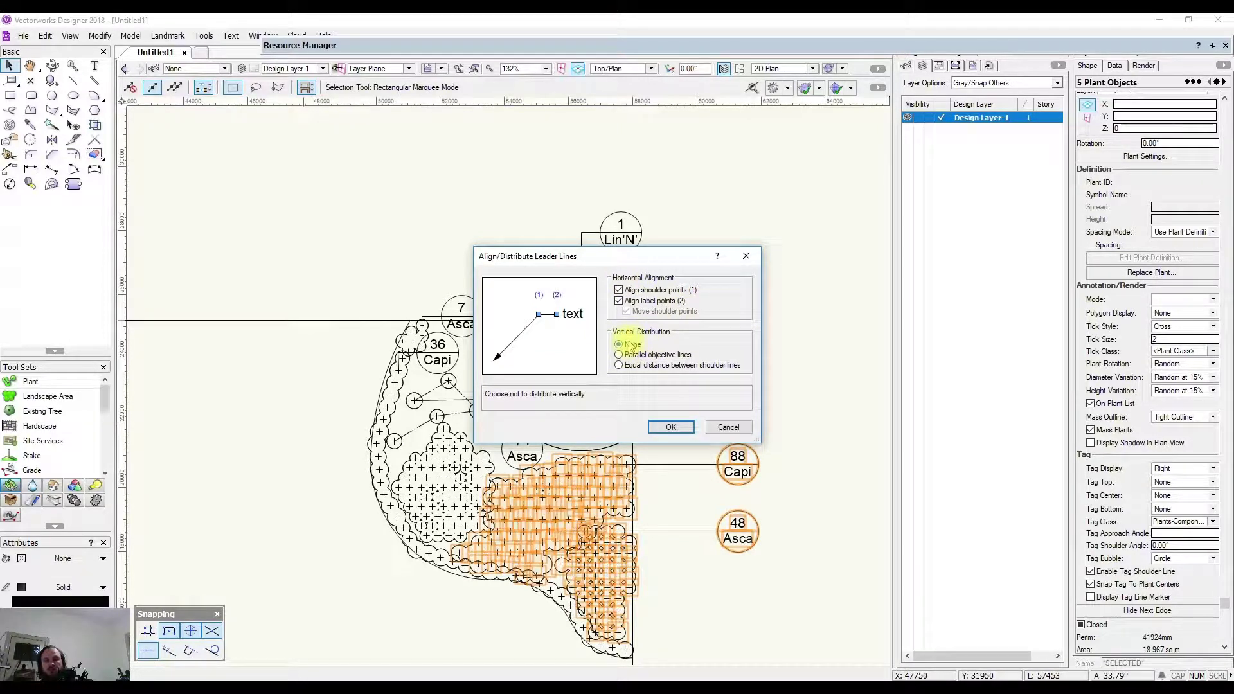
Step: Accept the shoulder and label alignment and draw a vertical reference line right of the plants
left_click(672, 427)
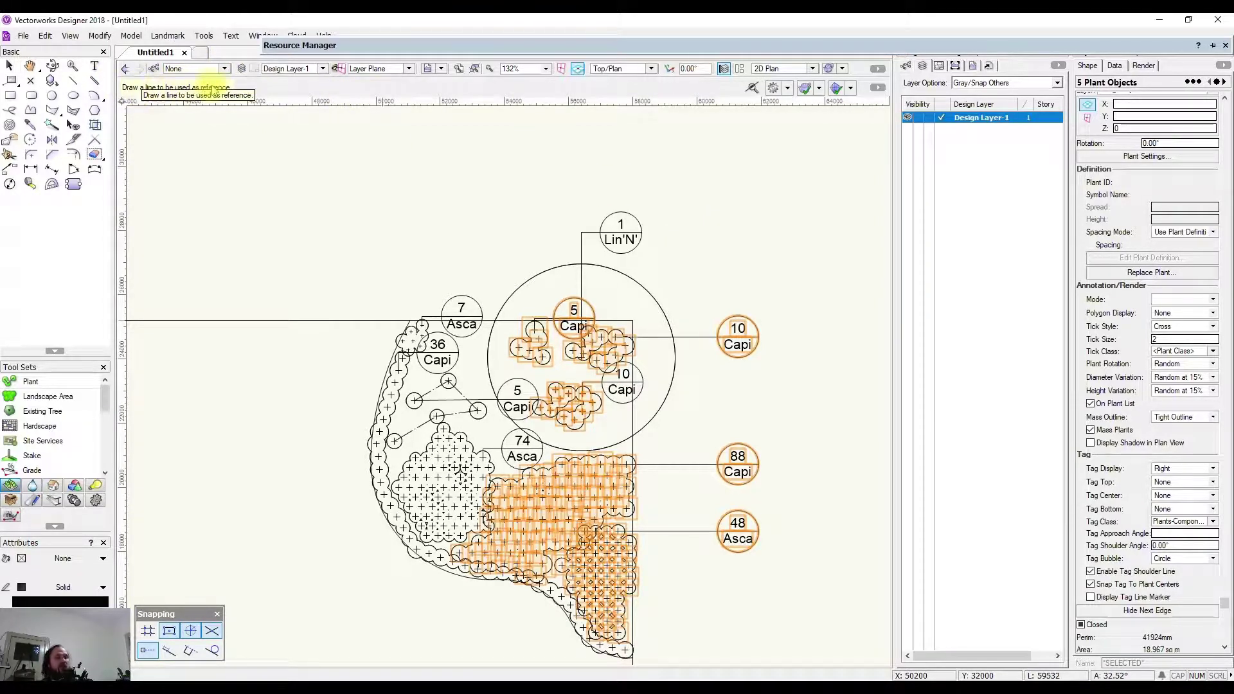
left_click(688, 254)
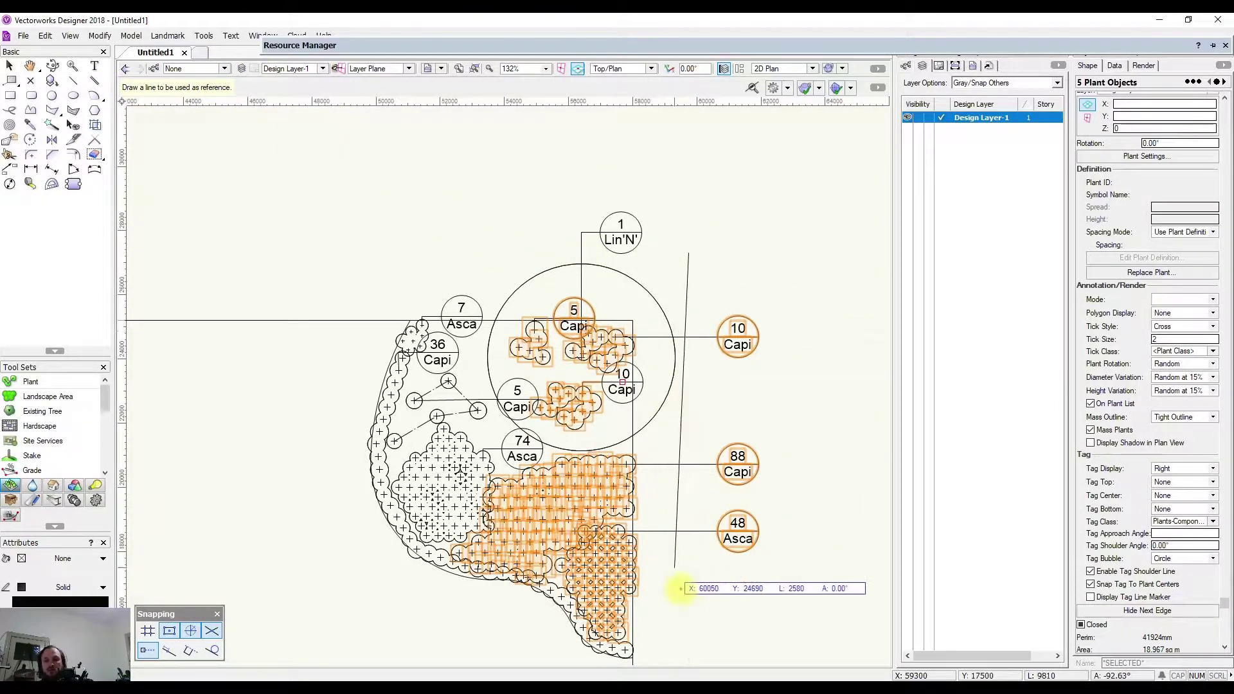
left_click(686, 608)
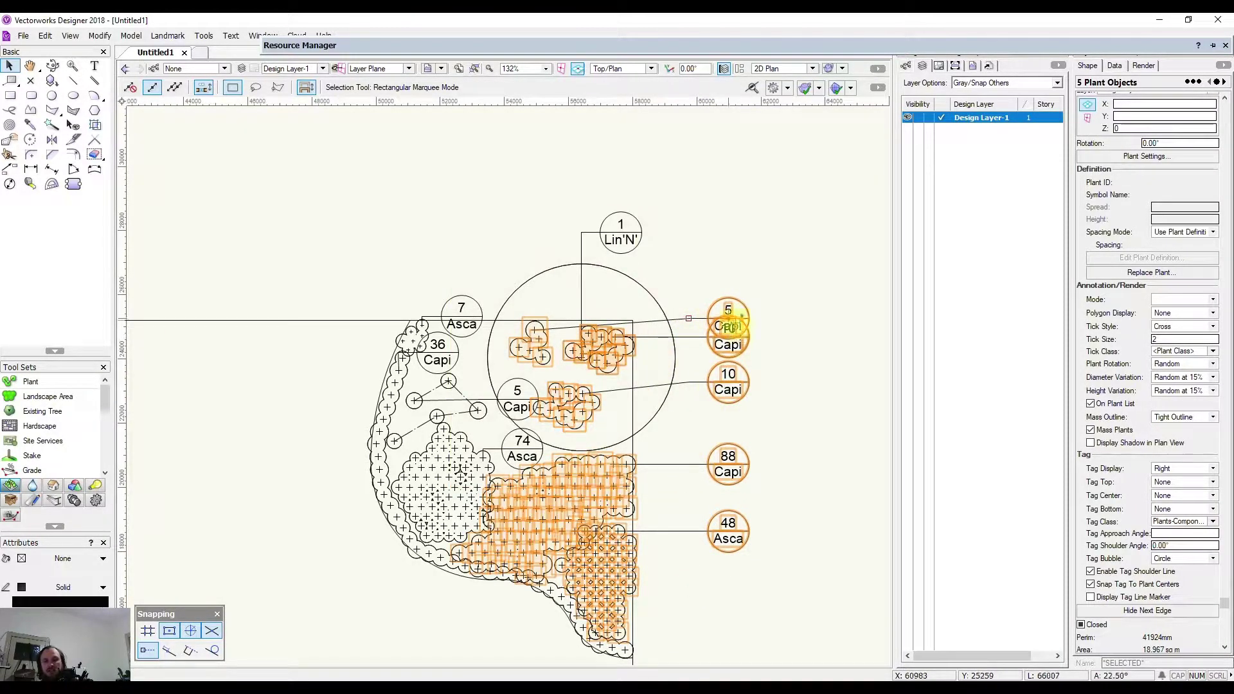
Step: Zoom in on the tag column to inspect the overlapping top tags
scroll(717, 426, "up", 2)
middle_click_drag(717, 450, 711, 385)
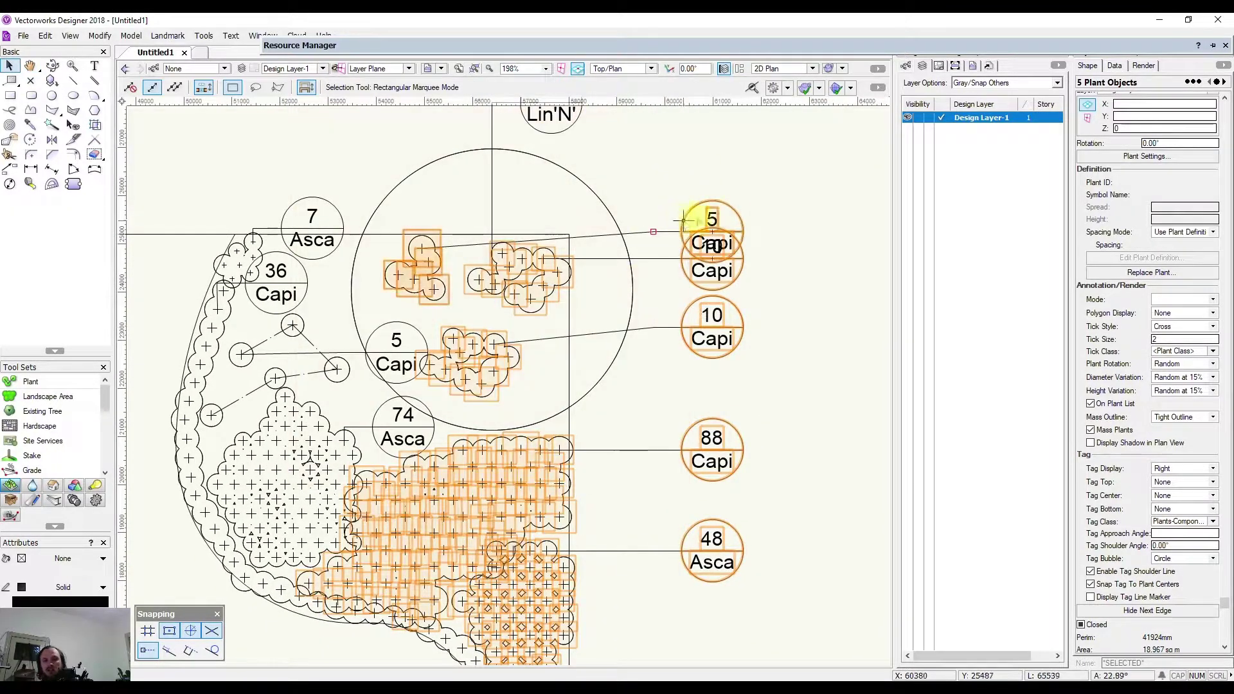
middle_click_drag(711, 217, 713, 257)
key("x")
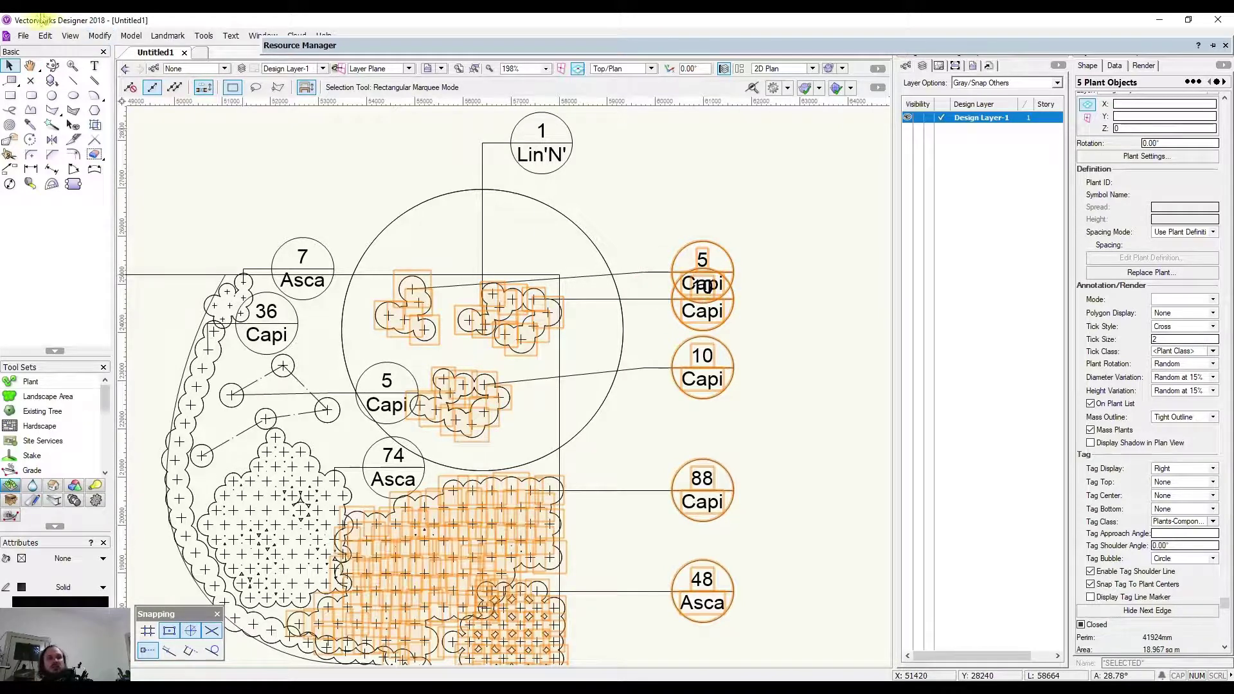
left_click(97, 36)
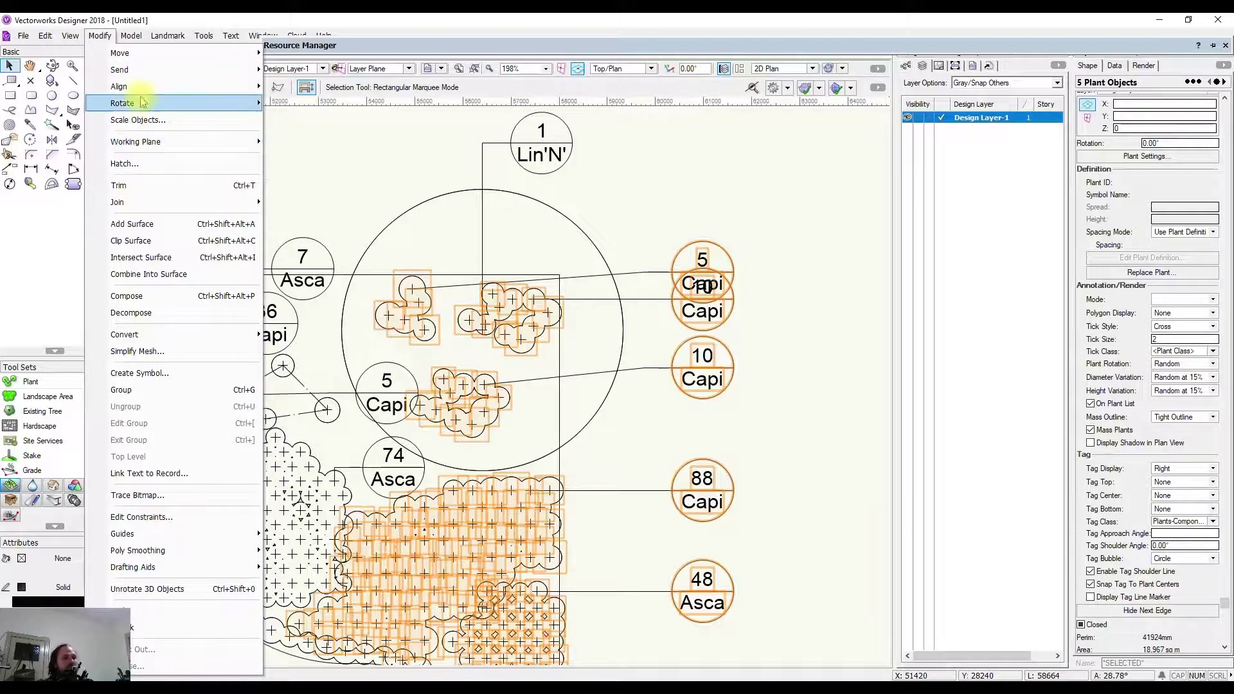
Step: Realign the tag leaders with Parallel objective lines along a top-to-bottom vertical reference line
mouse_move(142, 93)
left_click(343, 136)
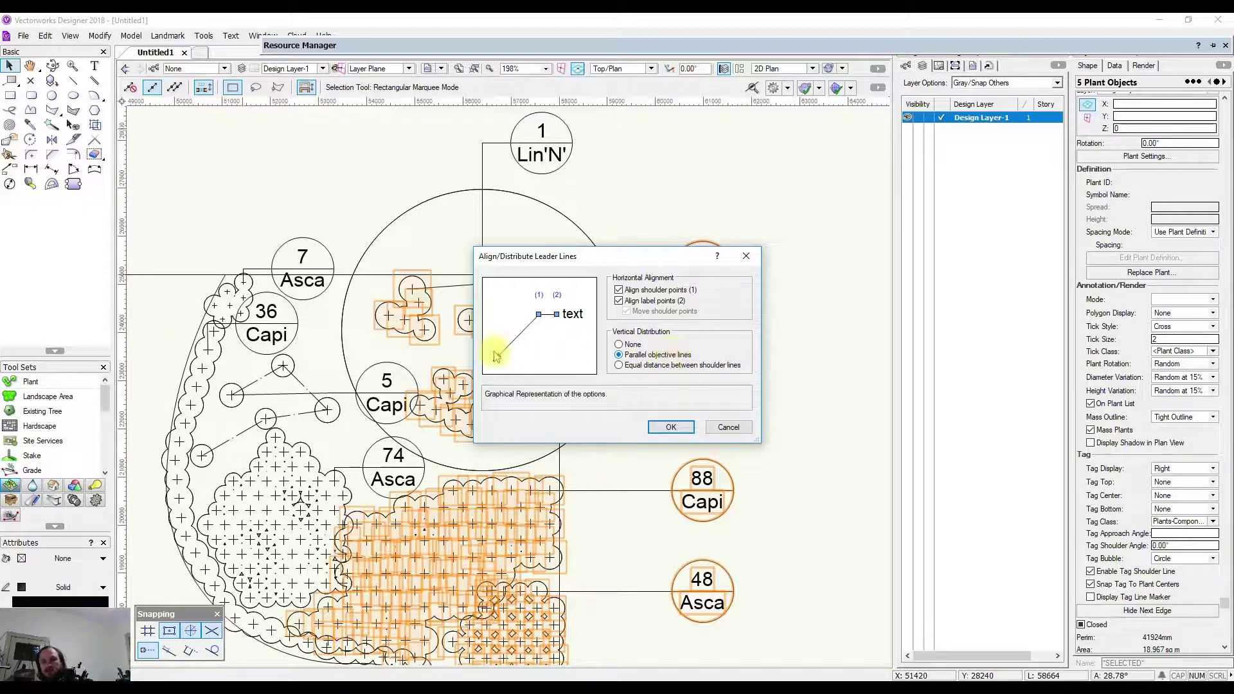
left_click(522, 329)
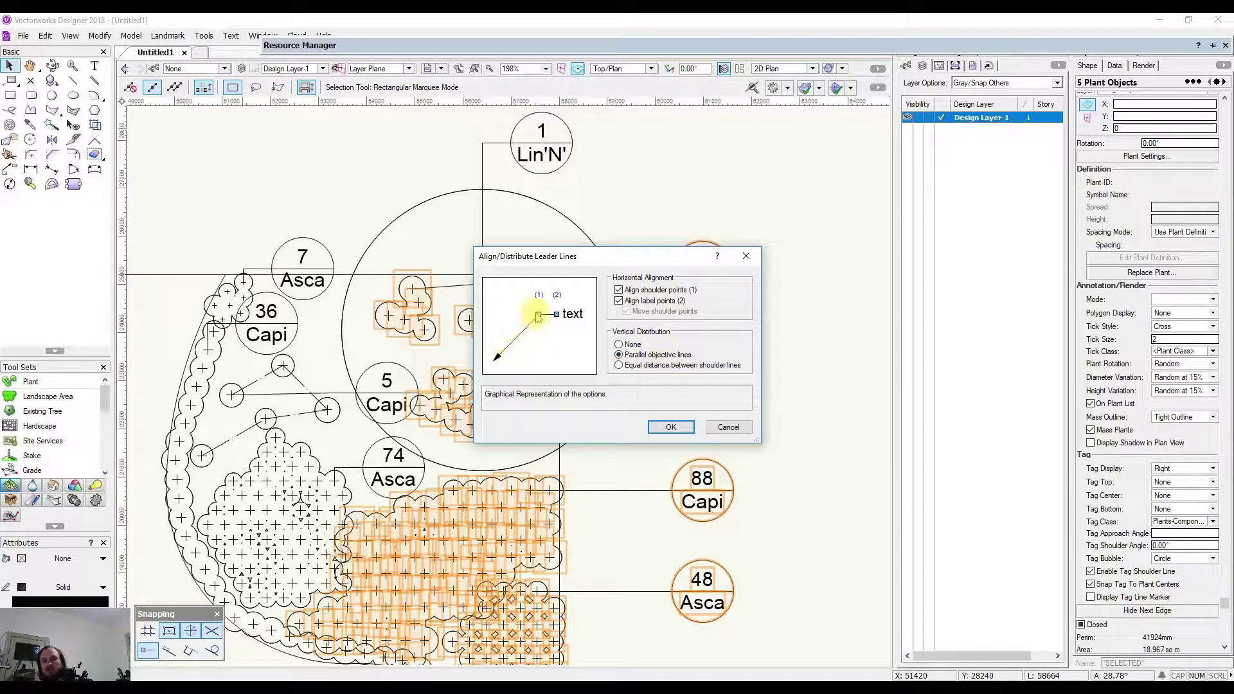
left_click(669, 427)
left_click(668, 264)
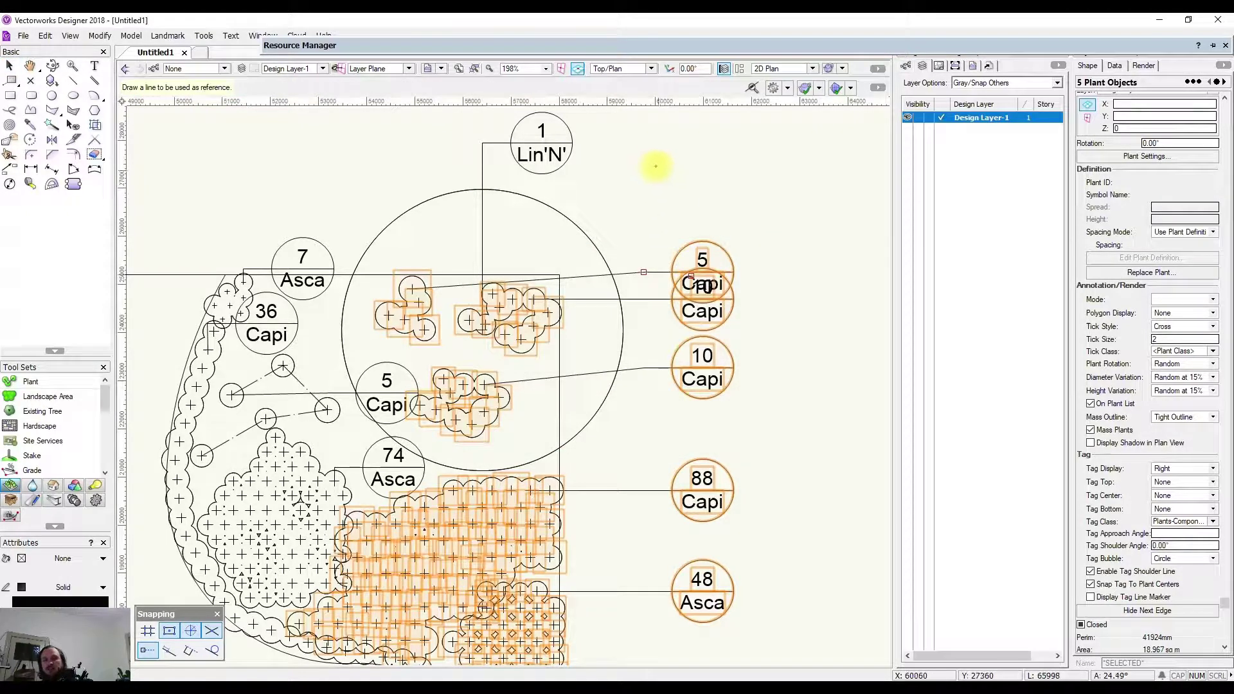
left_click(651, 653)
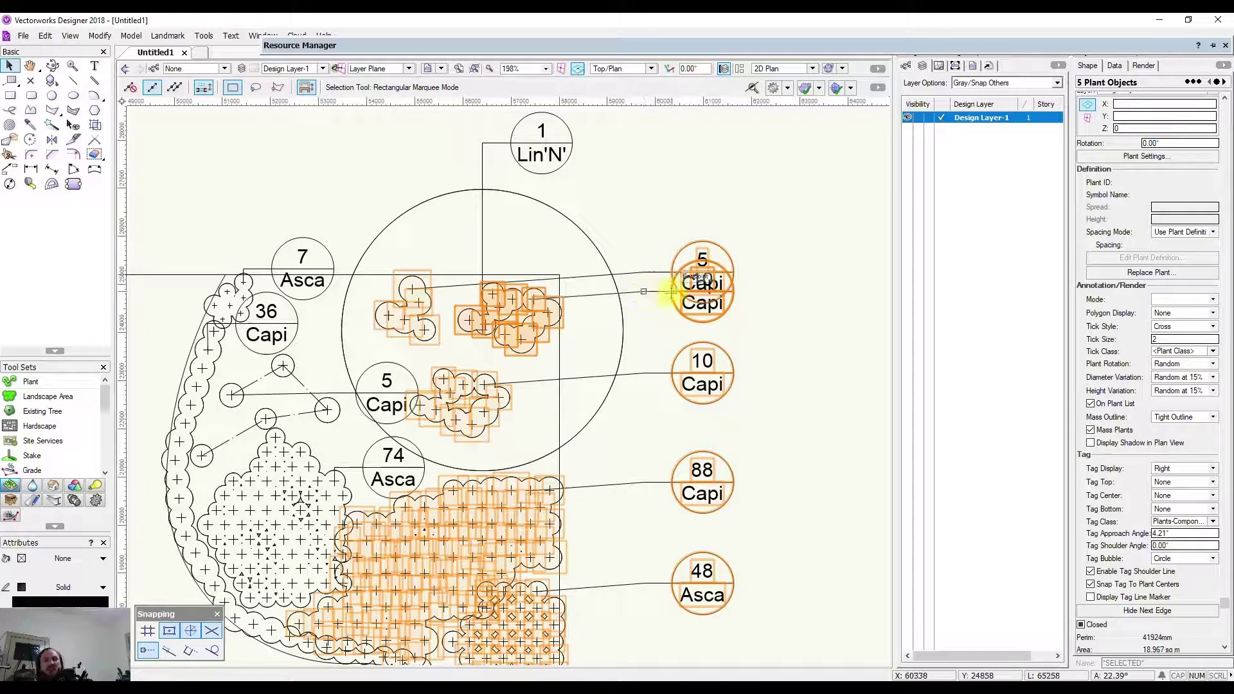
left_click(90, 34)
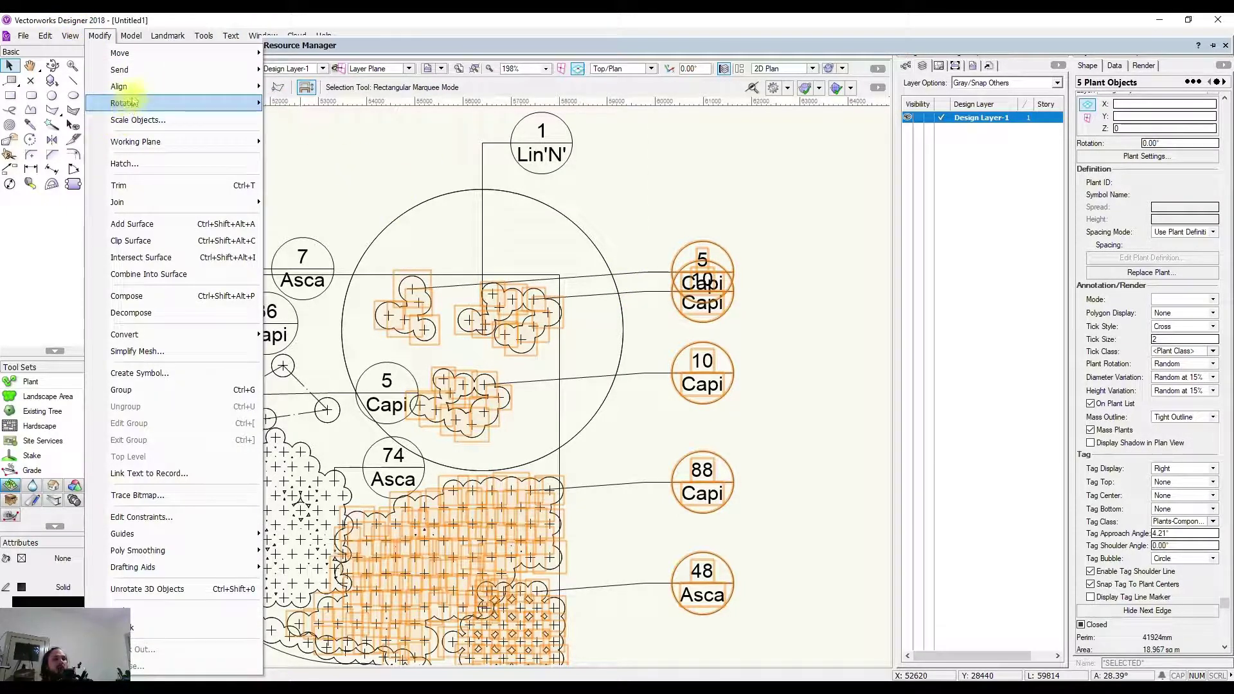
Step: Try Equal distance between shoulder lines along a vertical reference line, then undo the stacked result
mouse_move(134, 94)
left_click(343, 136)
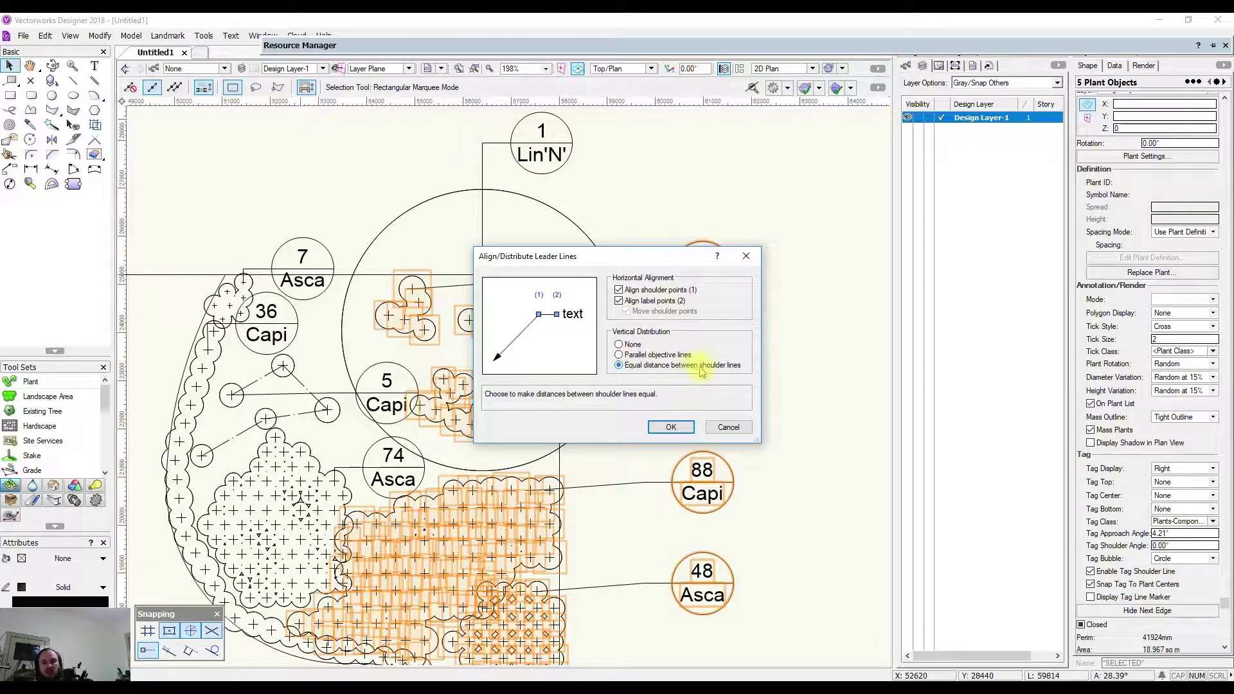
left_click(673, 428)
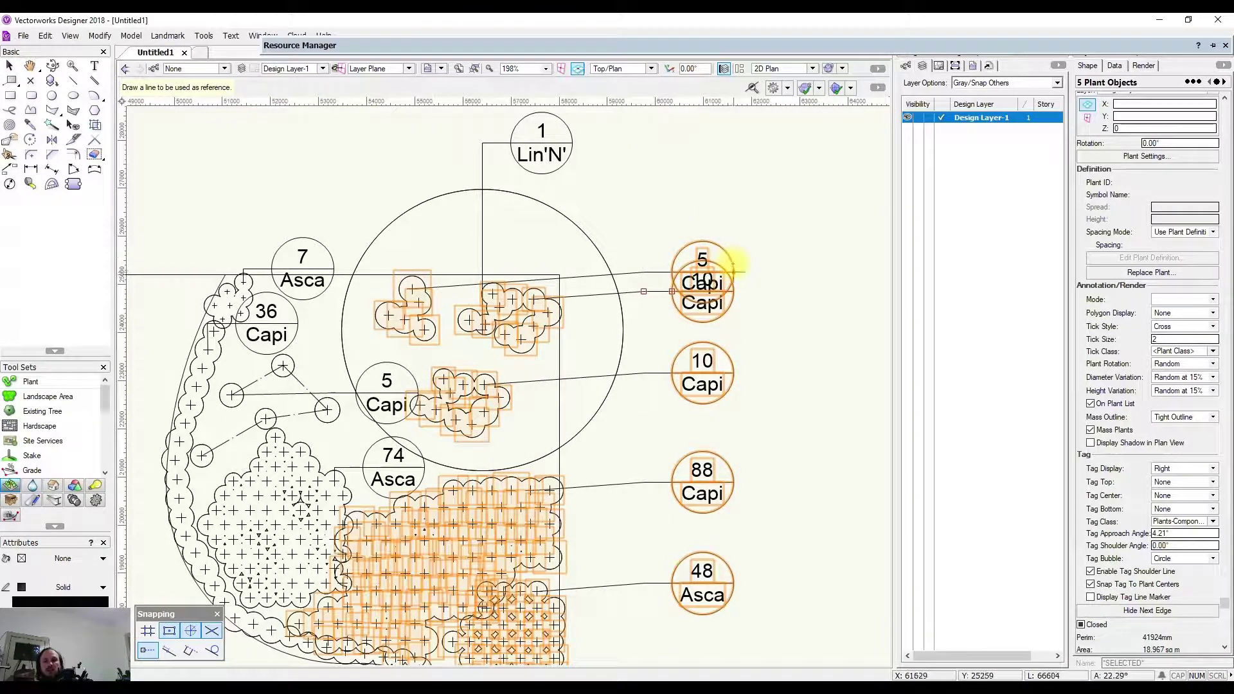
left_click(643, 159)
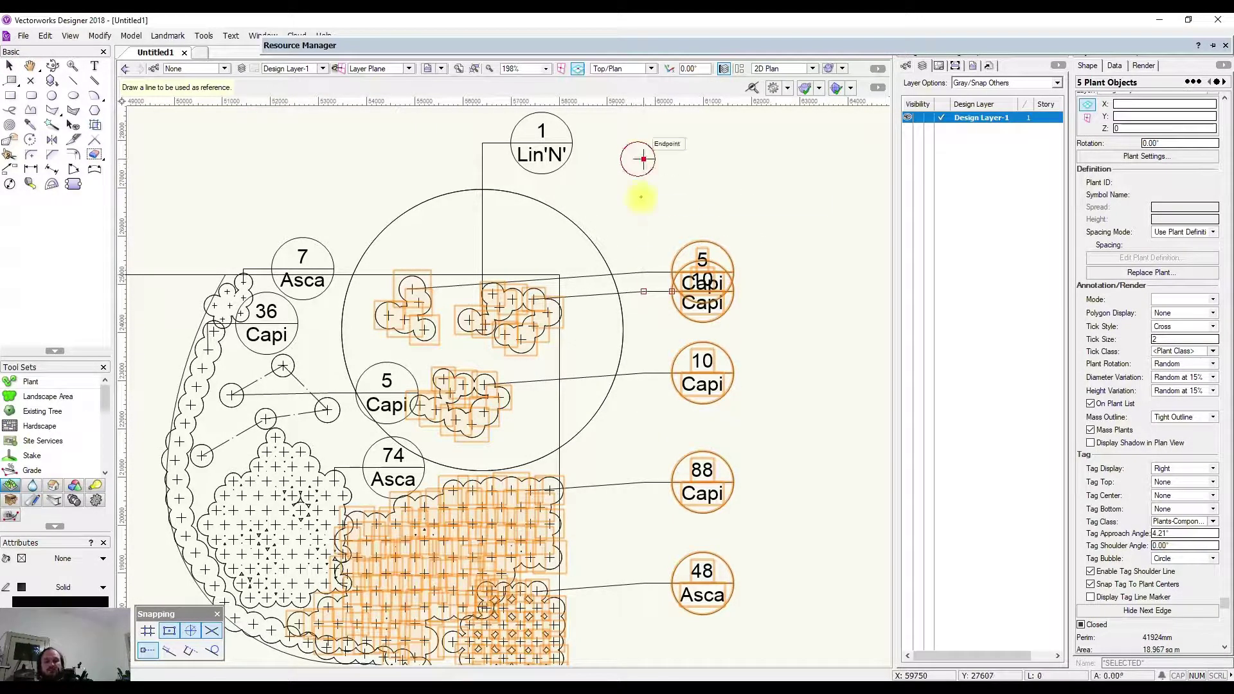
left_click(643, 637)
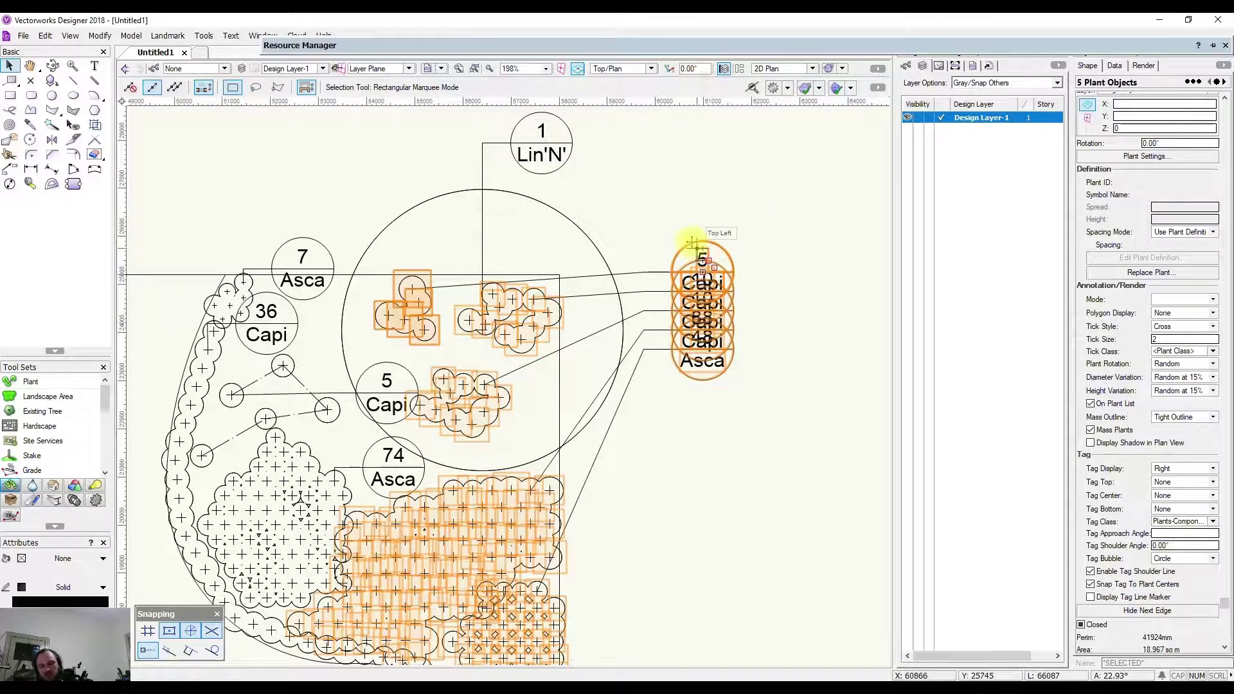
key("ctrl+z")
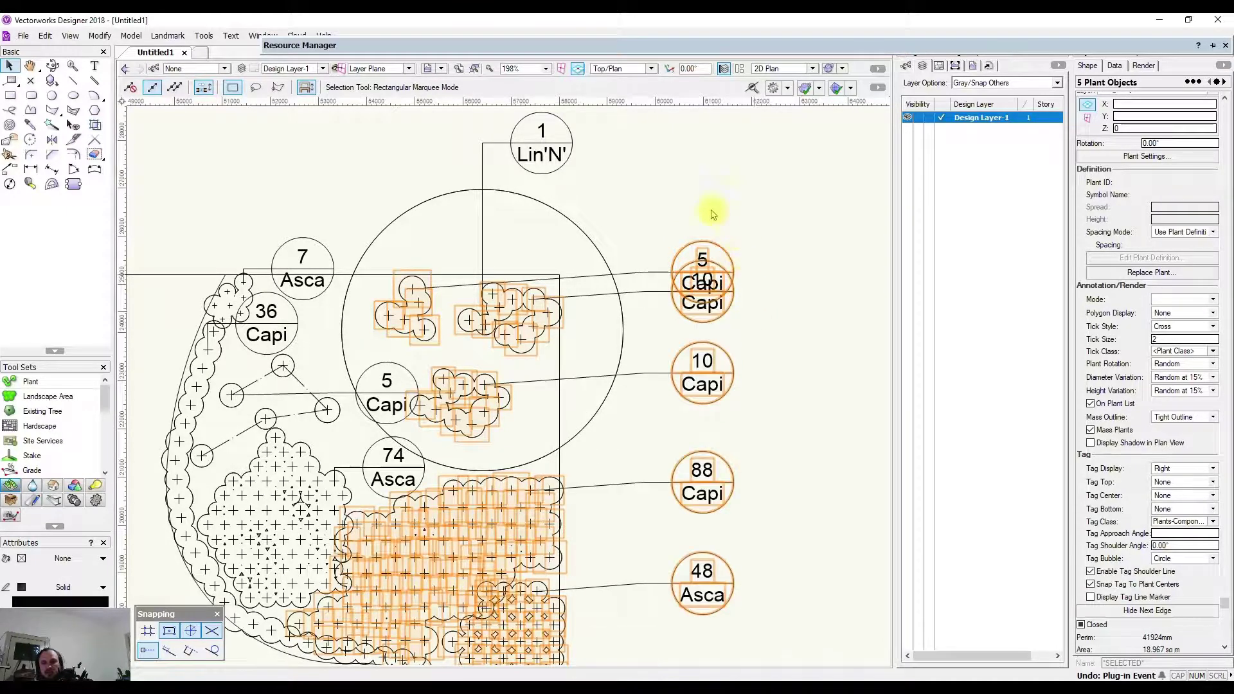
Step: Drag the overlapping 5 Capi tag up above the 10 Capi tag
scroll(707, 289, "up", 1)
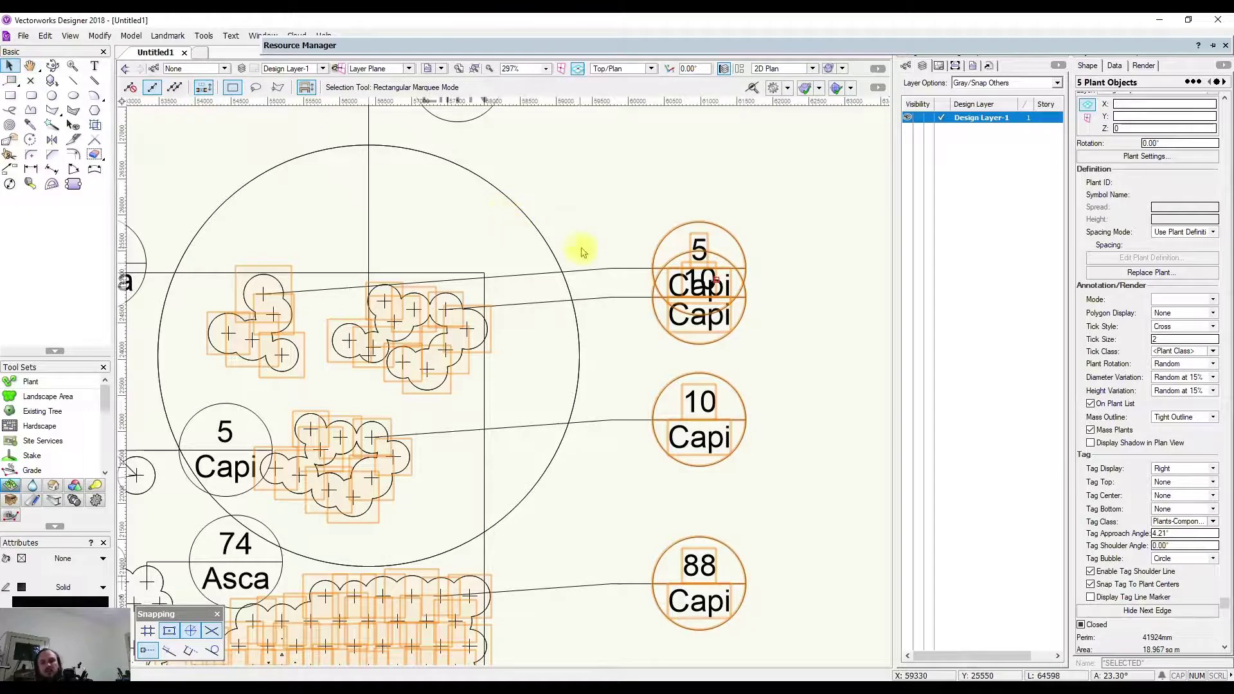
left_click(631, 185)
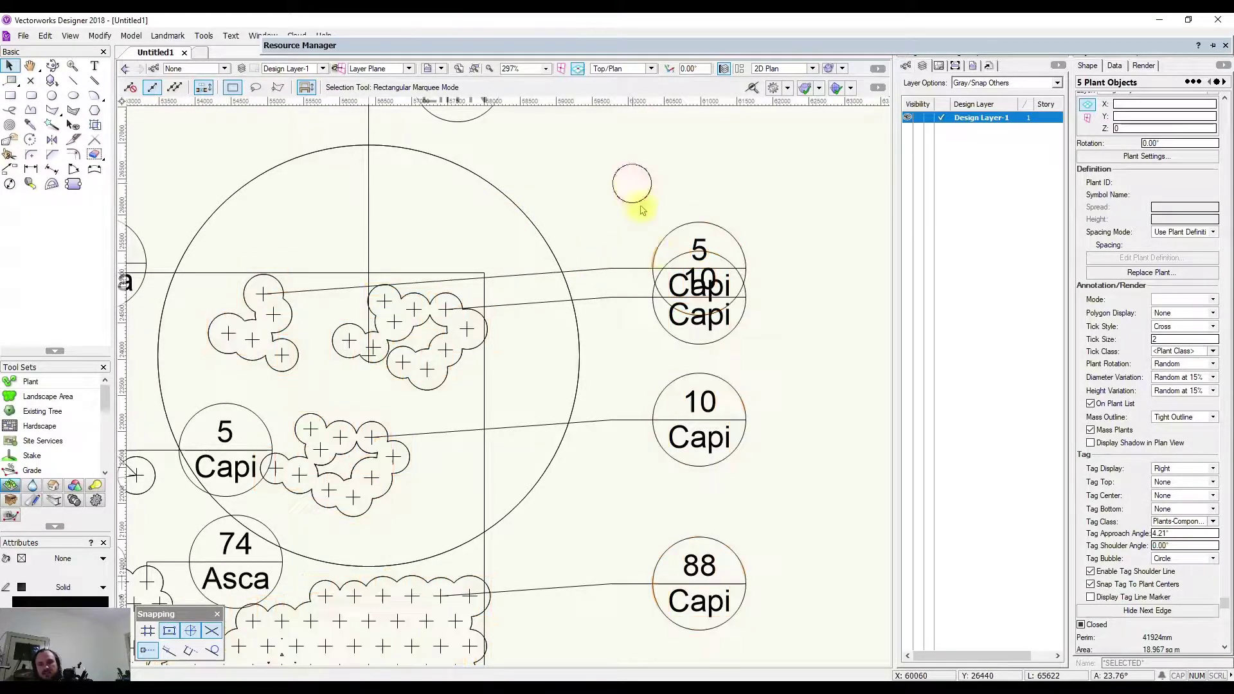
left_click(630, 268)
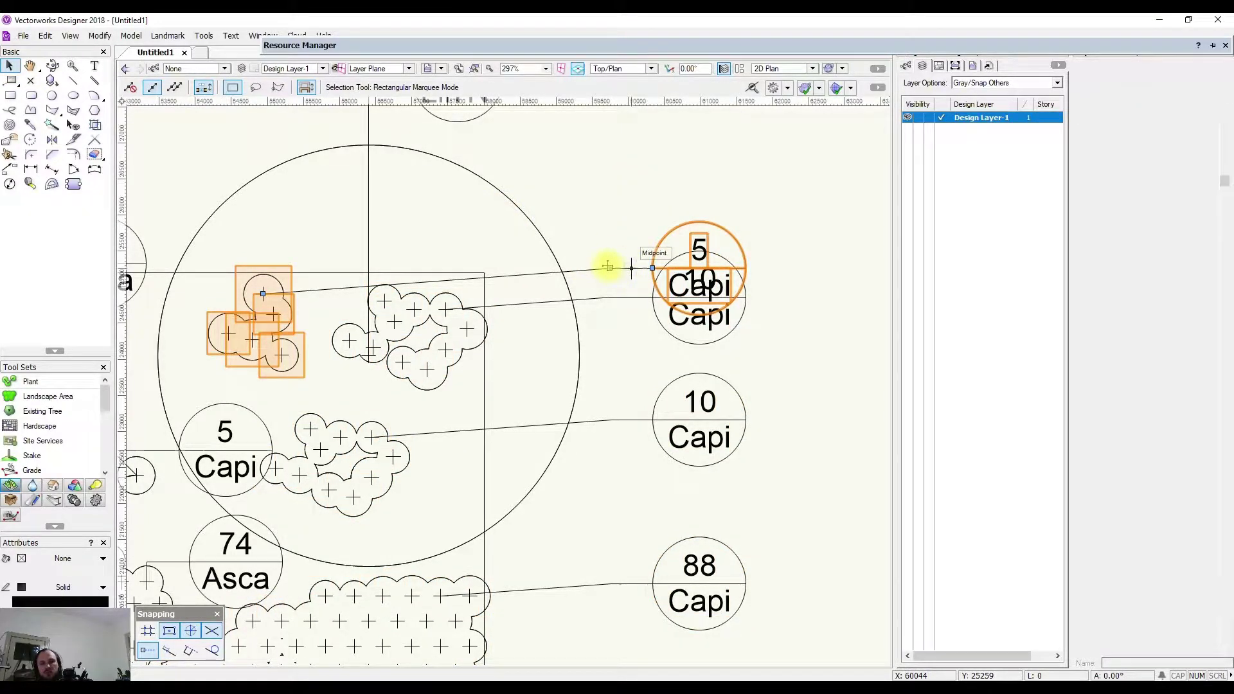
left_click_drag(610, 269, 615, 158)
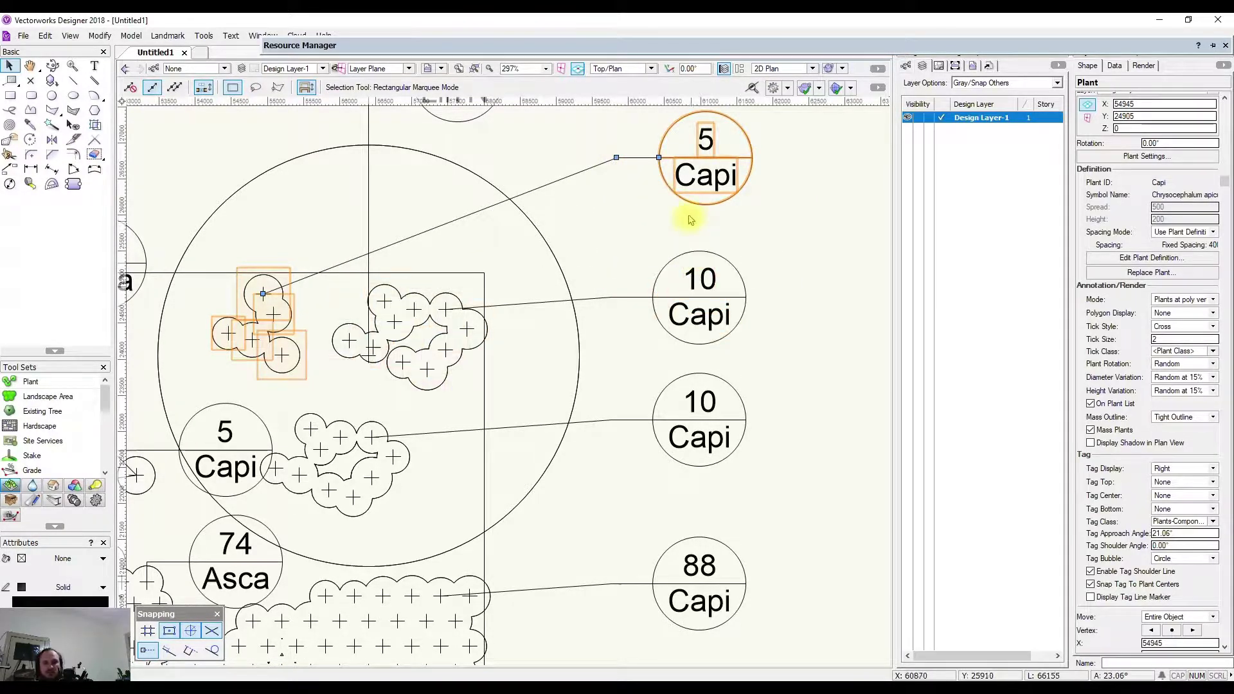
Step: Marquee-select the five tagged plants and distribute their tags with equal shoulder spacing along a vertical line
scroll(683, 260, "down", 5)
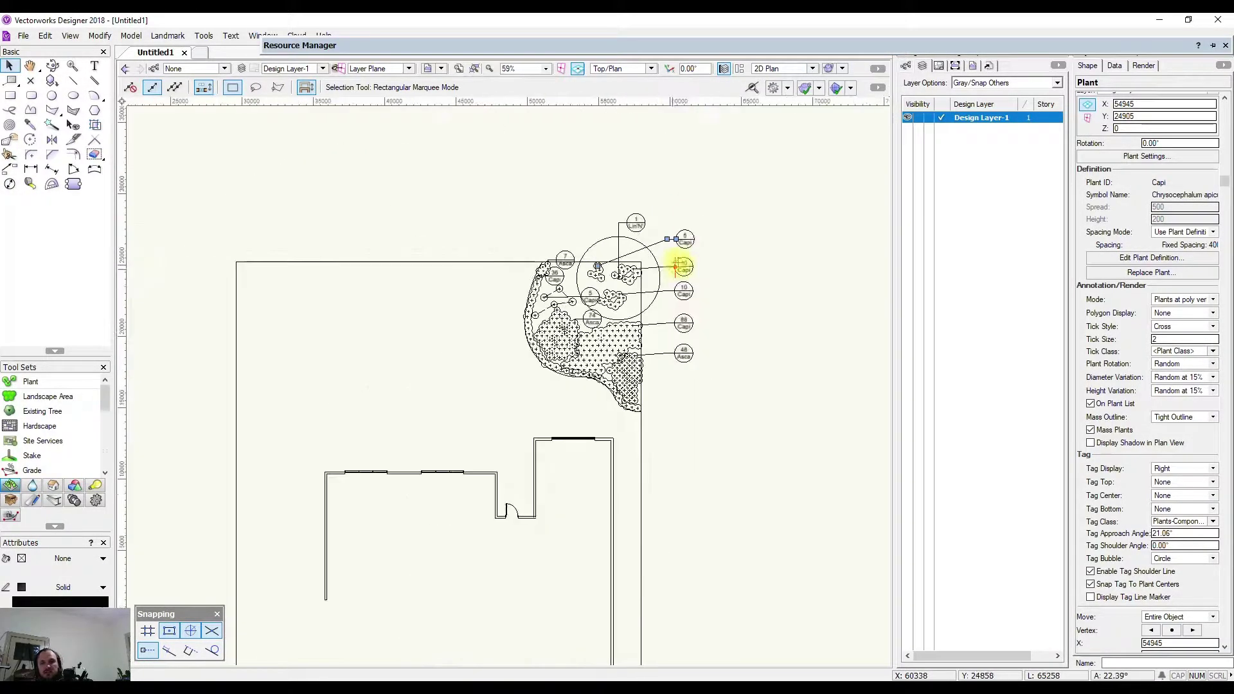
left_click_drag(777, 436, 670, 200)
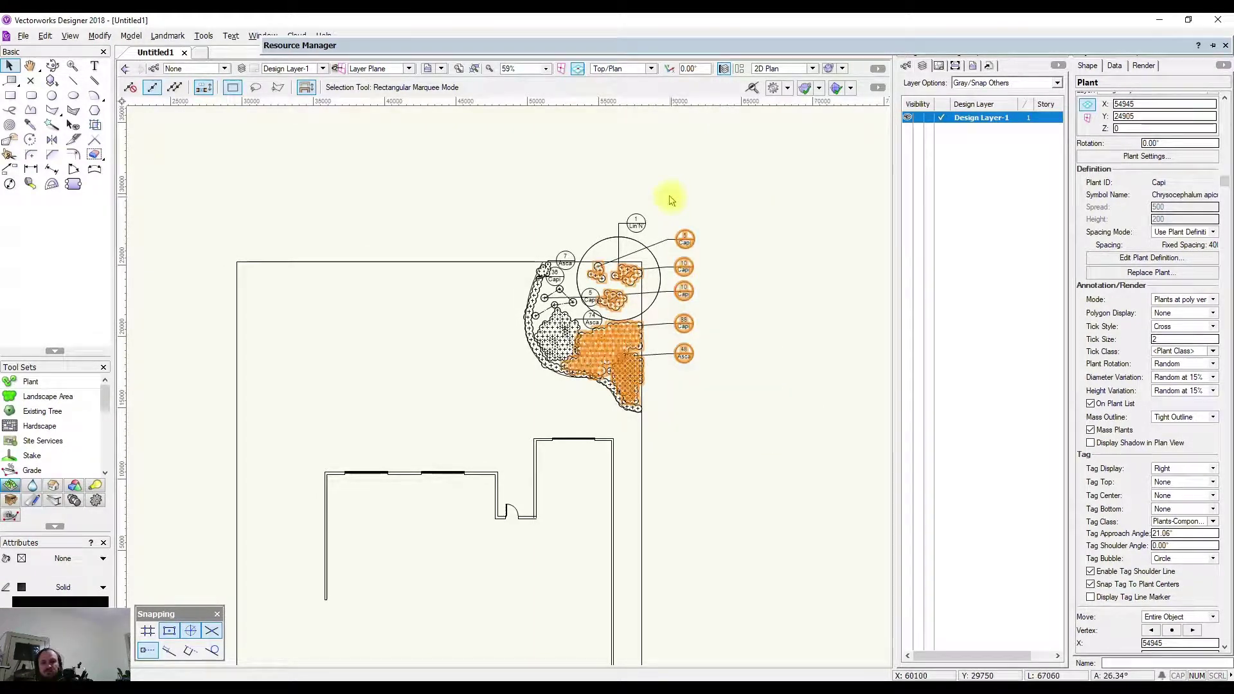
left_click(100, 36)
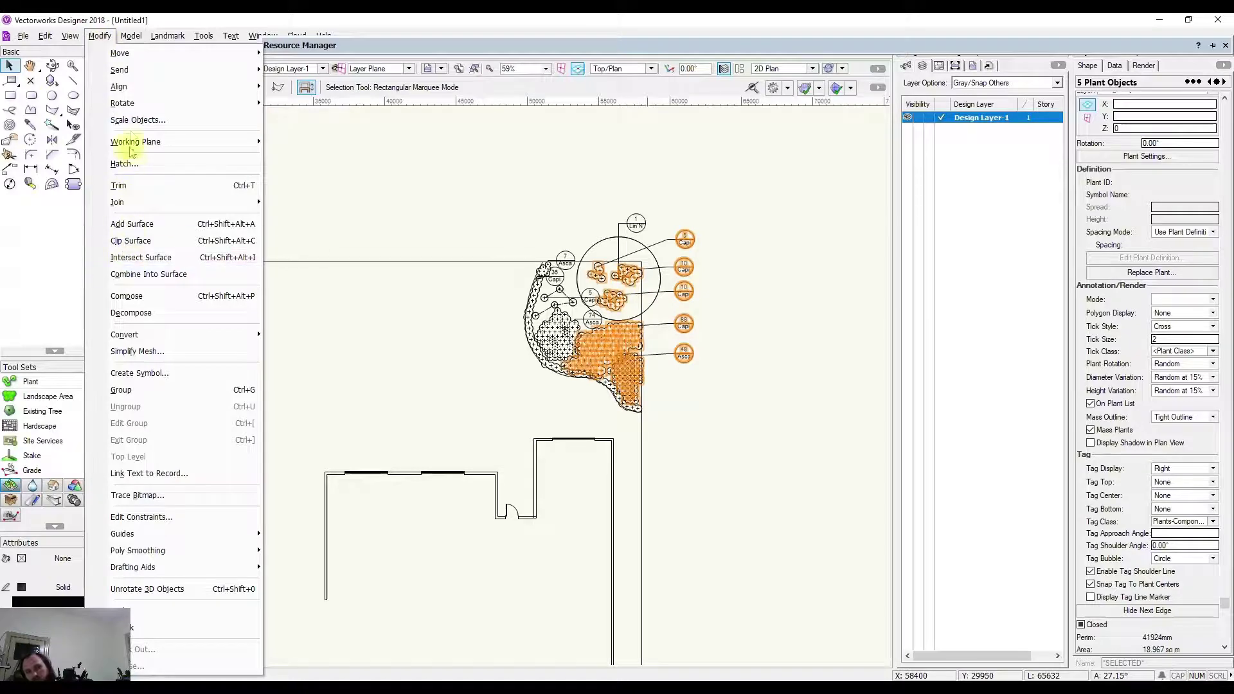
mouse_move(138, 88)
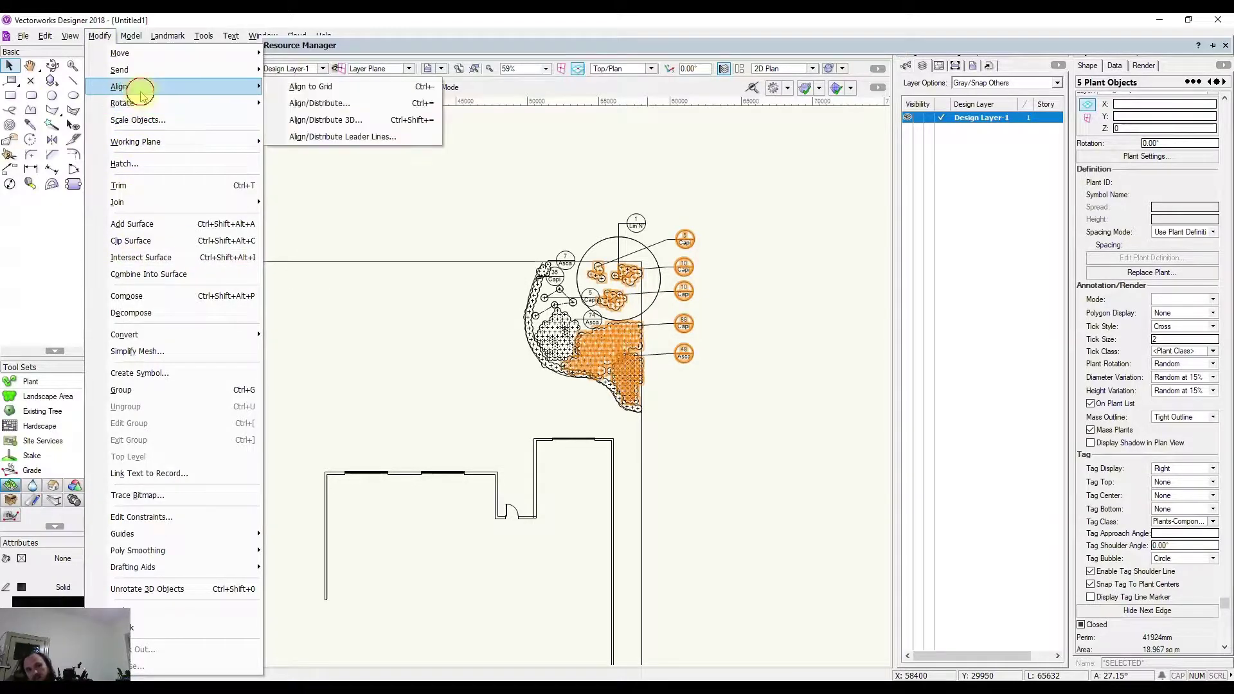
left_click(334, 136)
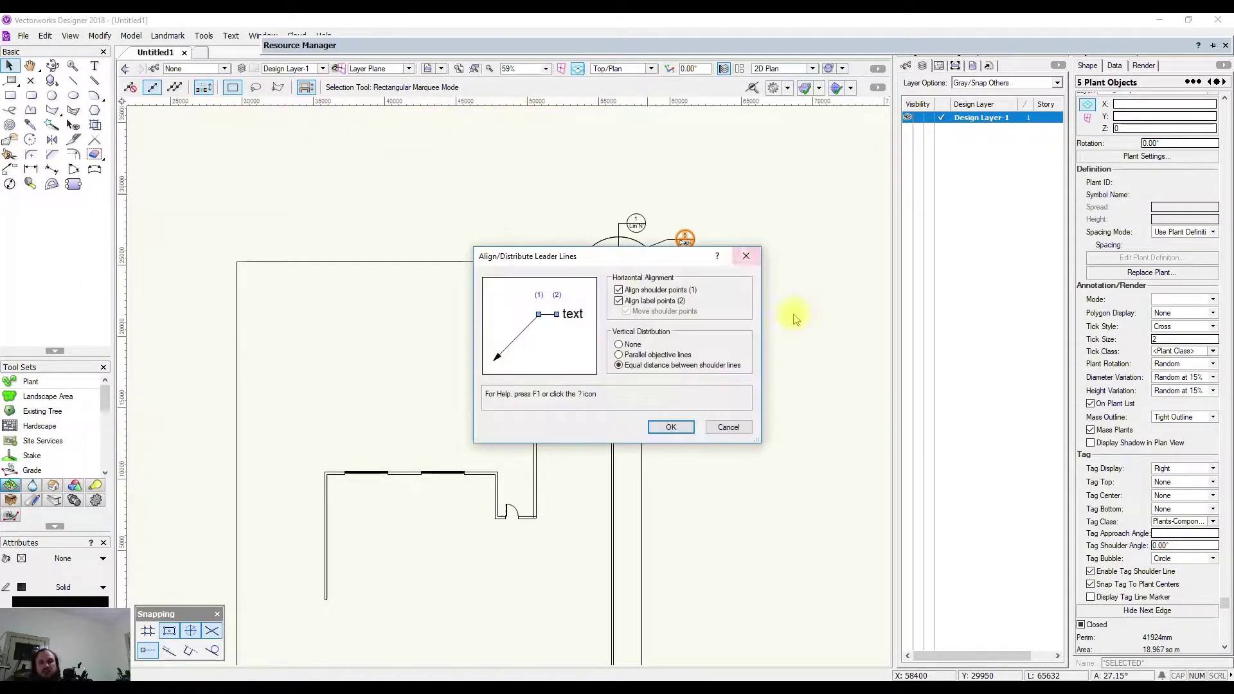
left_click(671, 427)
left_click(669, 224)
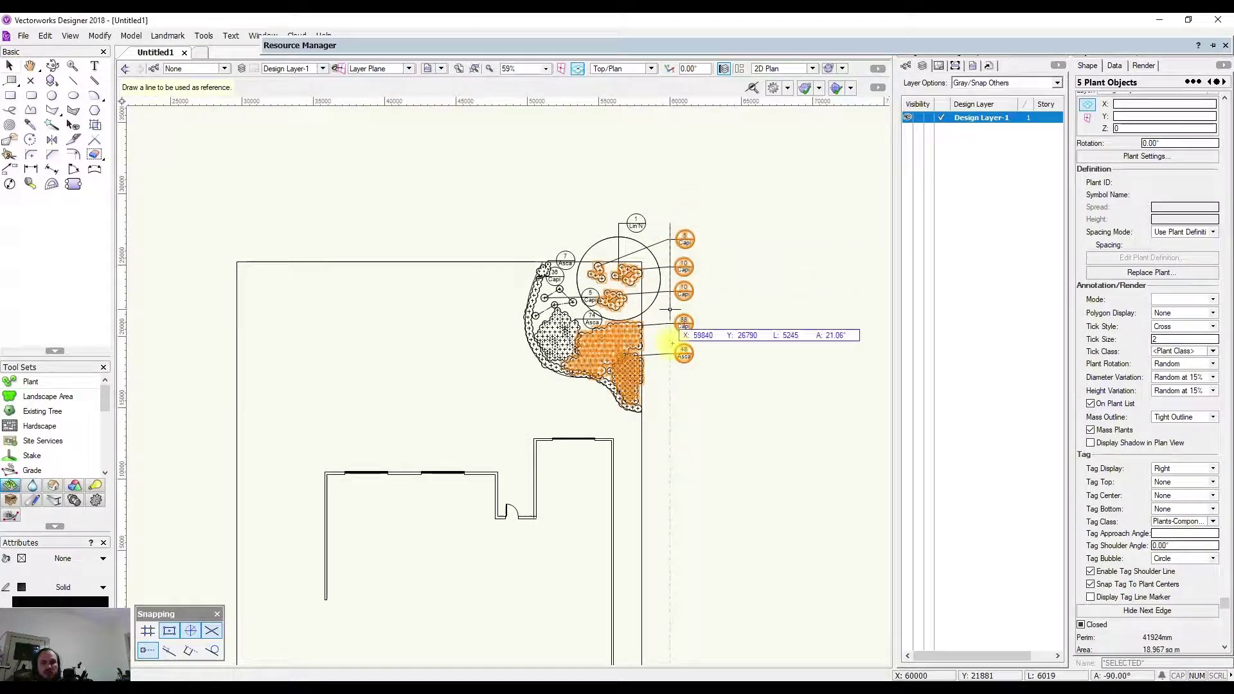
left_click(671, 384)
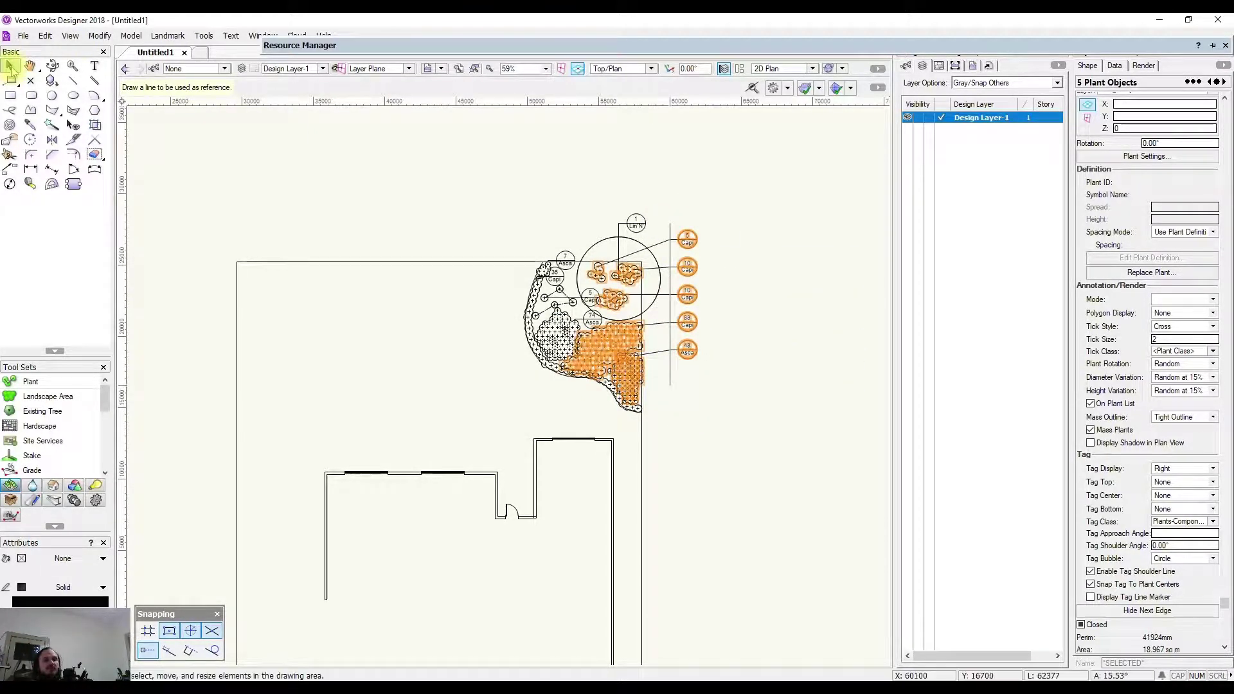
left_click(10, 66)
left_click(711, 317)
scroll(681, 283, "up", 3)
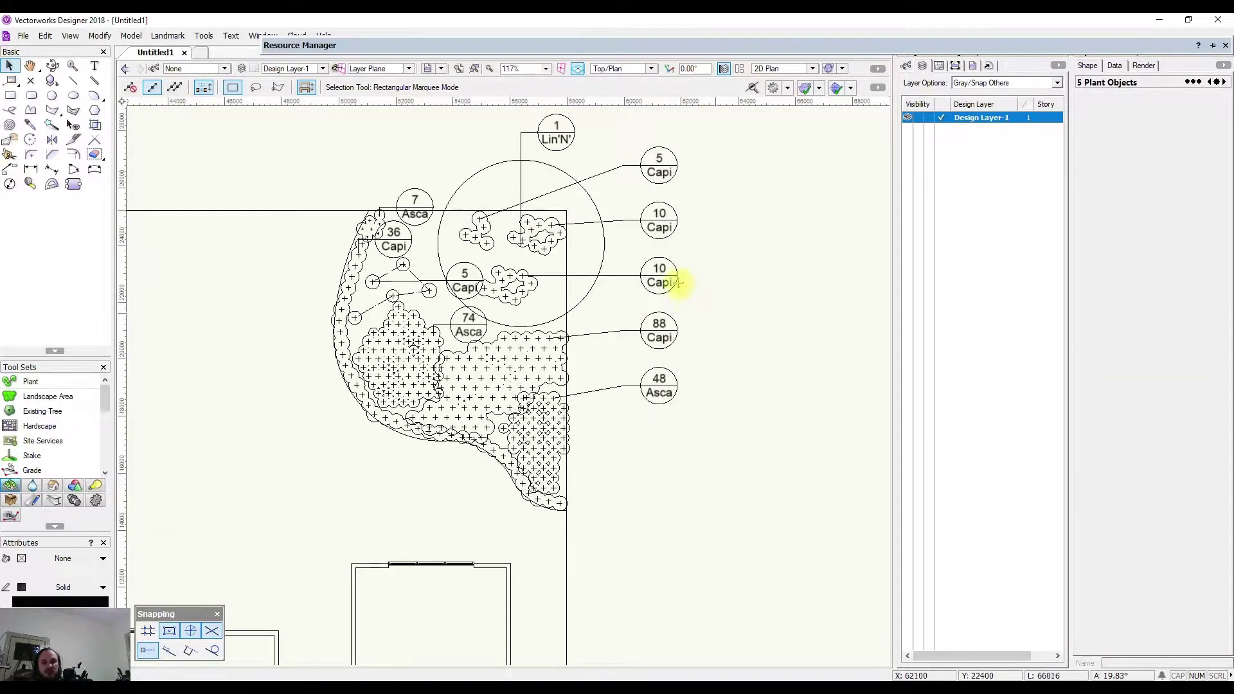
middle_click_drag(680, 283, 711, 339)
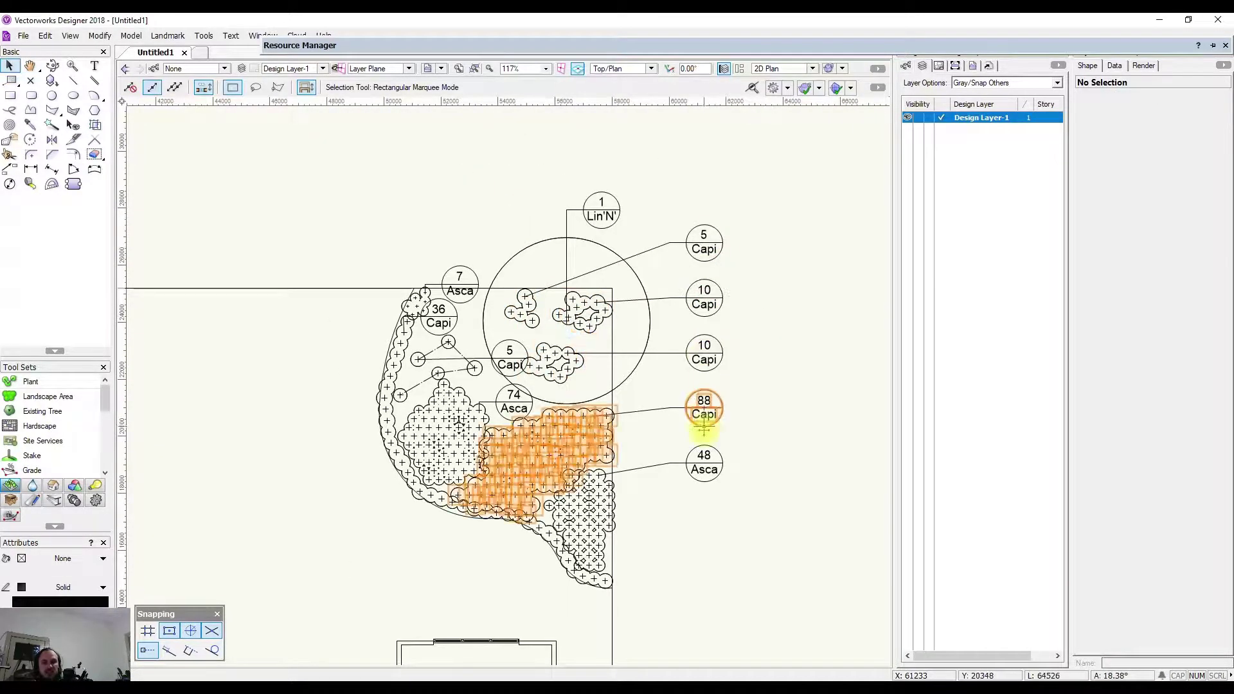
scroll(654, 554, "up", 3)
scroll(557, 336, "down", 3)
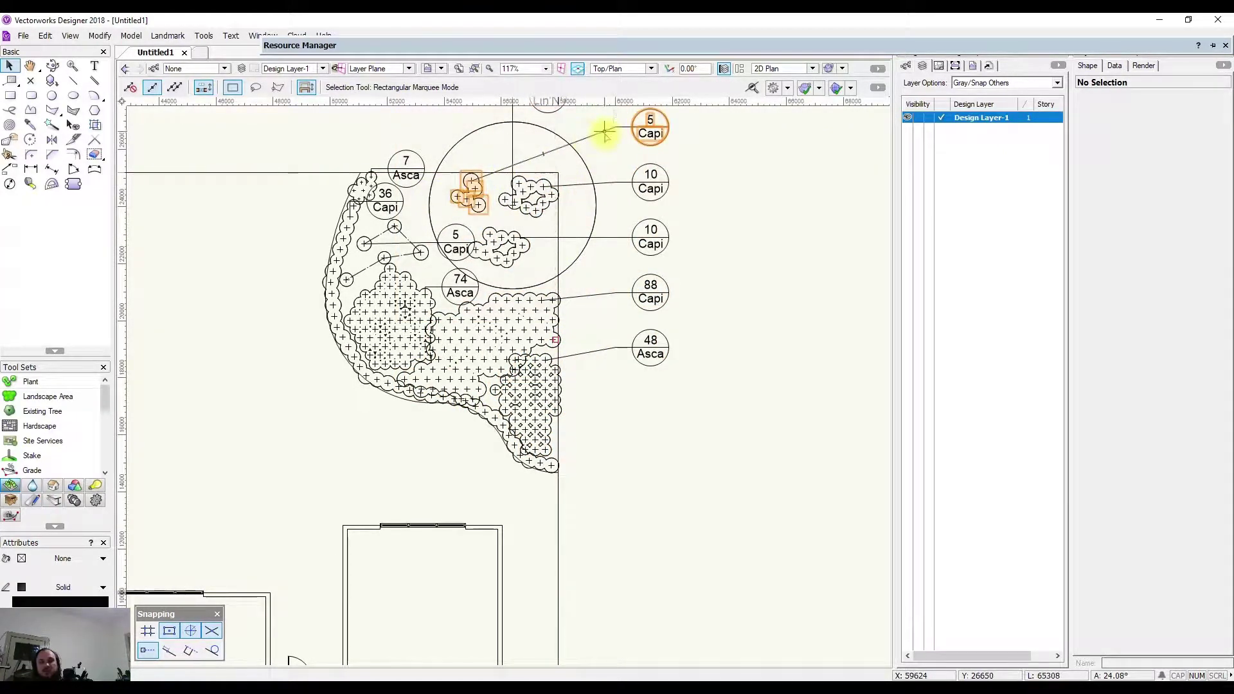
scroll(650, 371, "up", 3)
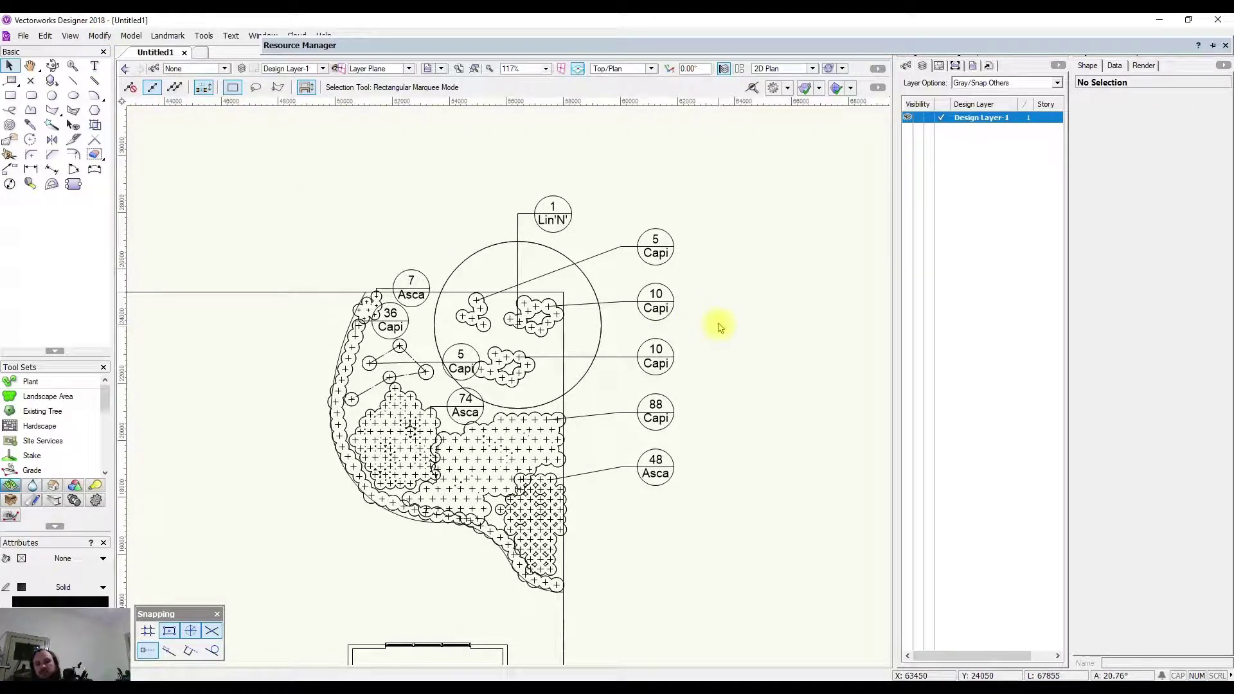
key("h")
mouse_move(743, 471)
left_mouse_down()
mouse_move(744, 487)
mouse_move(795, 479)
left_mouse_up()
key("x")
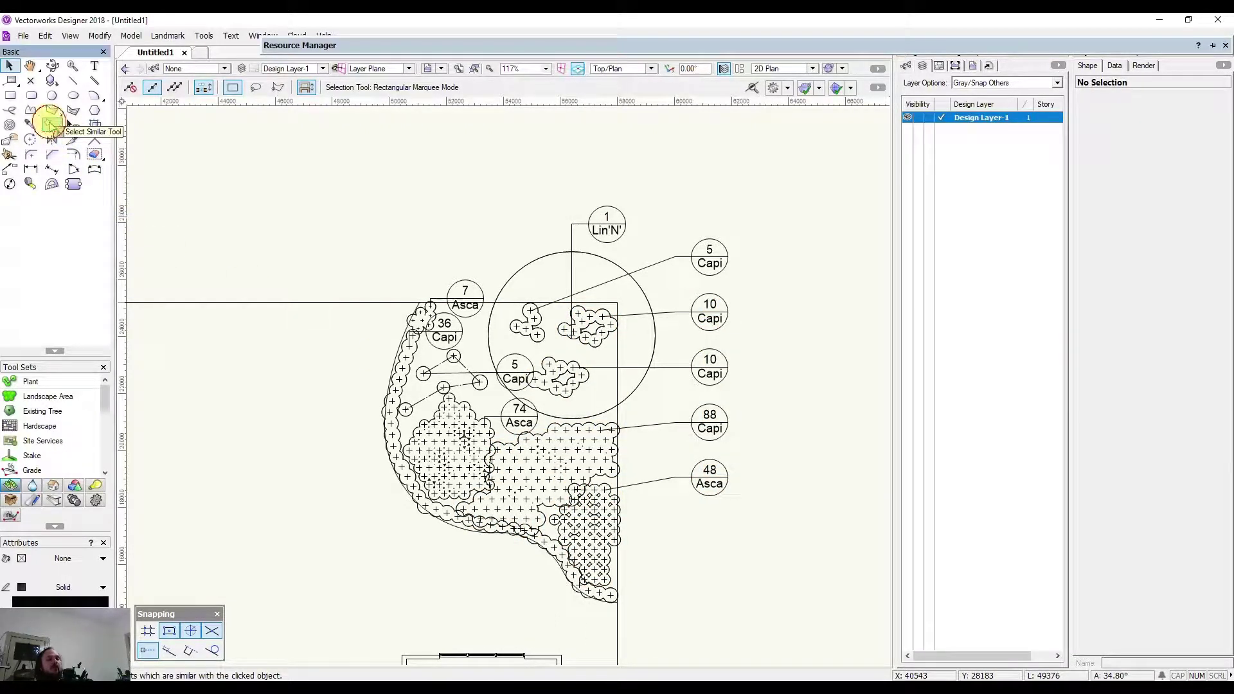
Step: Select all Capi plants, the 48 Asca plants and the 1 Lin'N' tree using Select Similar
left_click(50, 125)
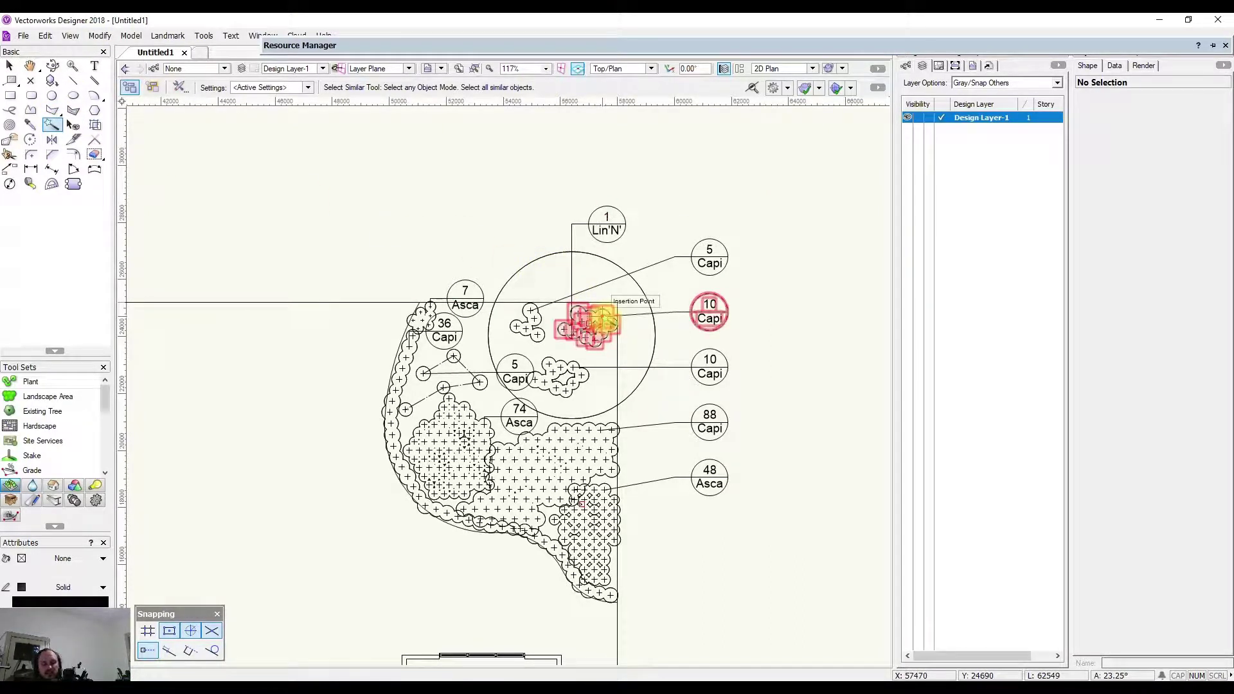
left_click(594, 323)
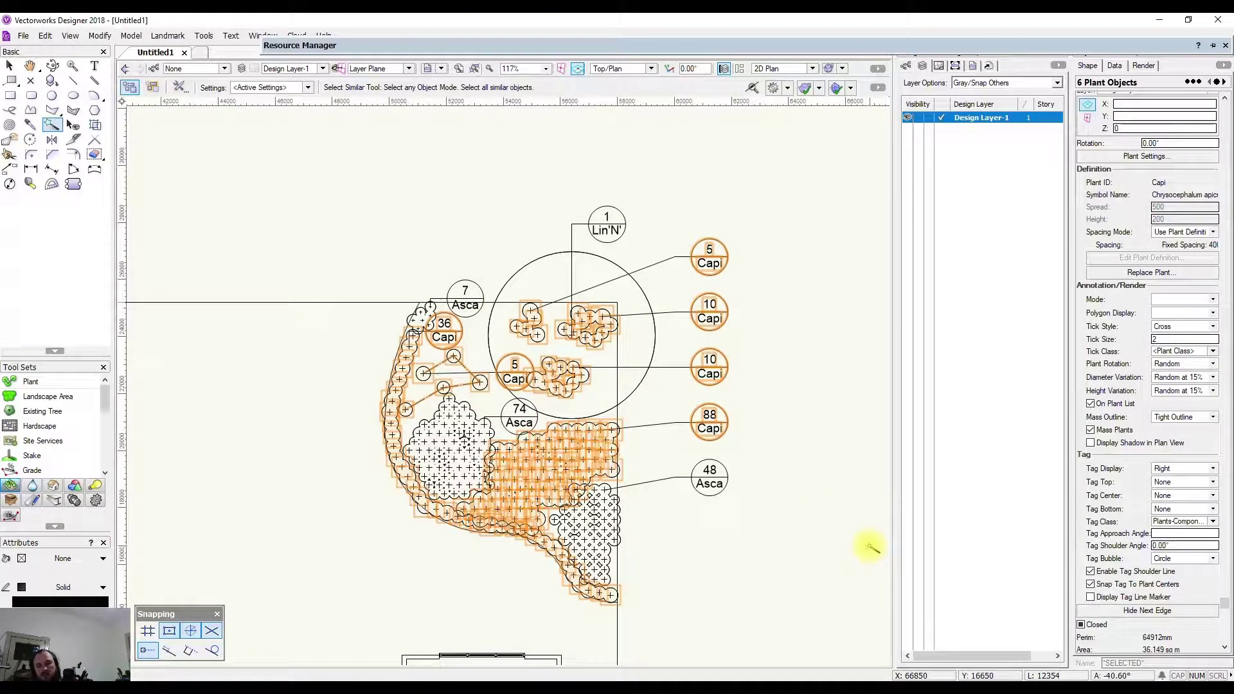
left_click(595, 524, "shift")
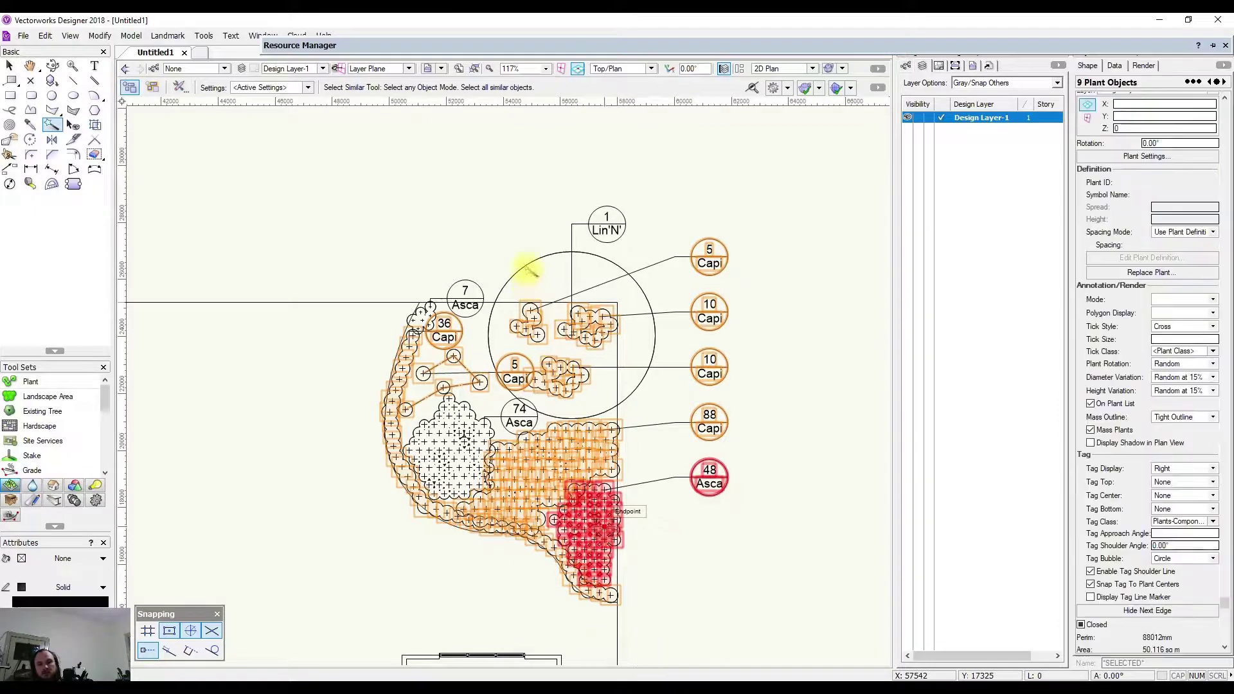
left_click(527, 266, "shift")
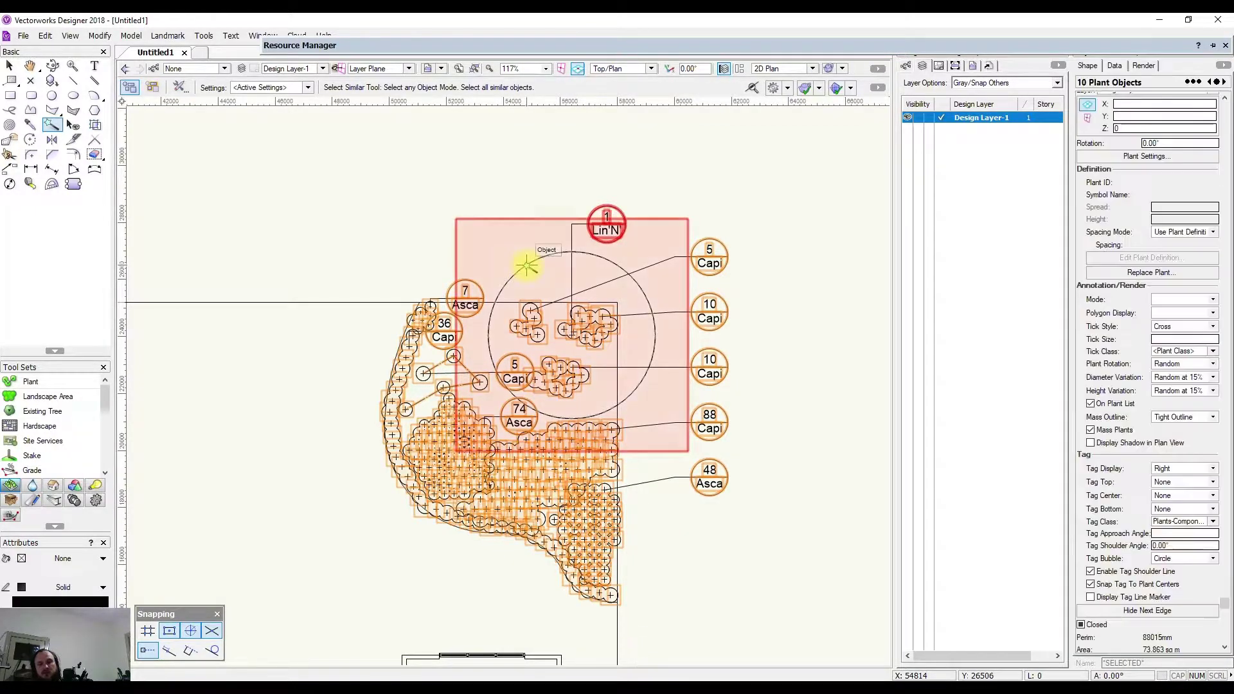
left_click(10, 67)
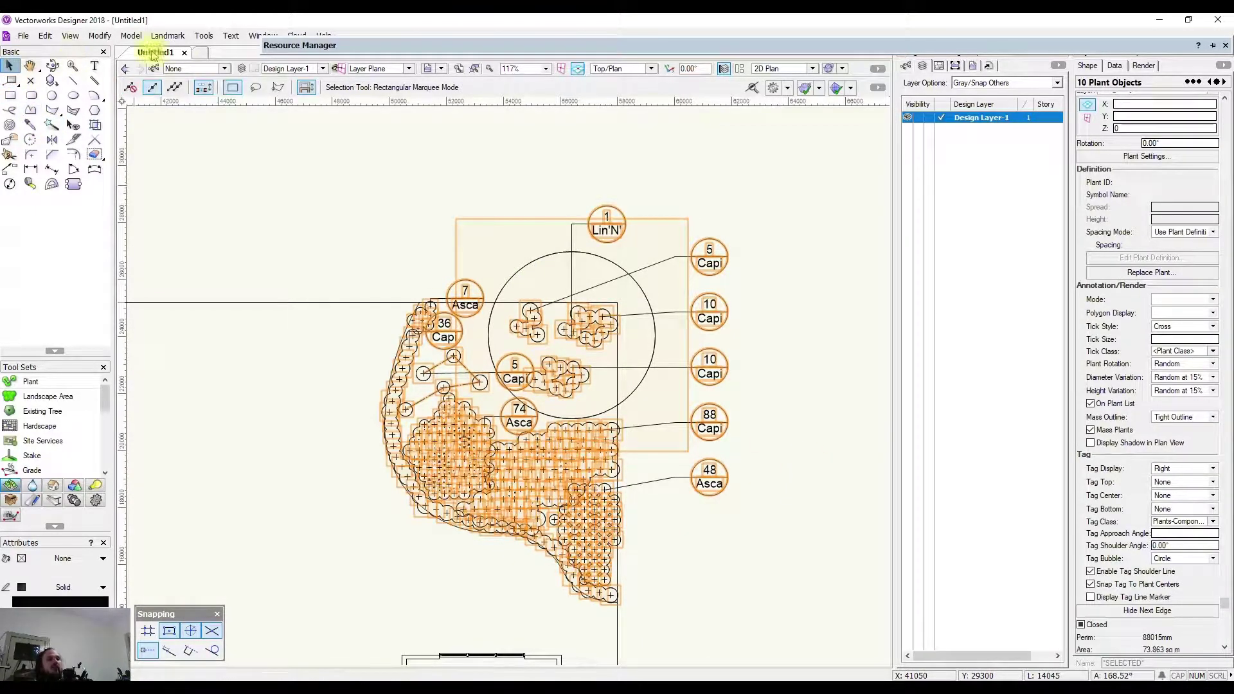
Step: Set the selected plants' tag text size to 10
left_click(229, 36)
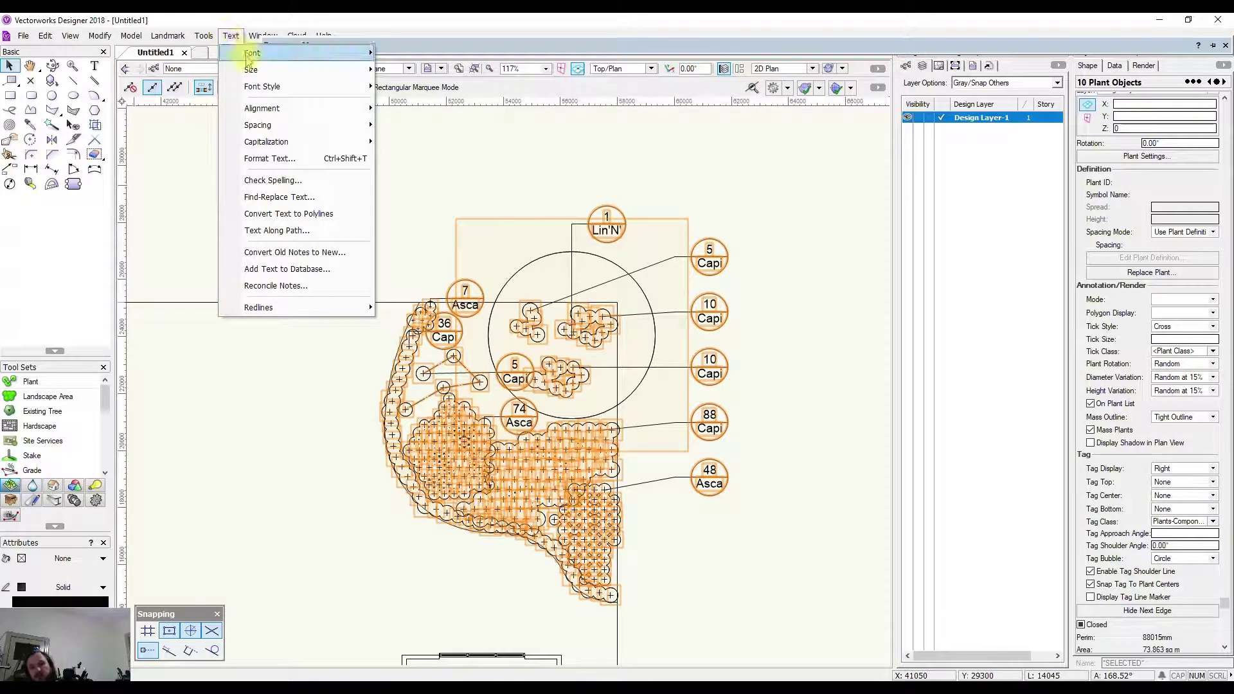
mouse_move(251, 68)
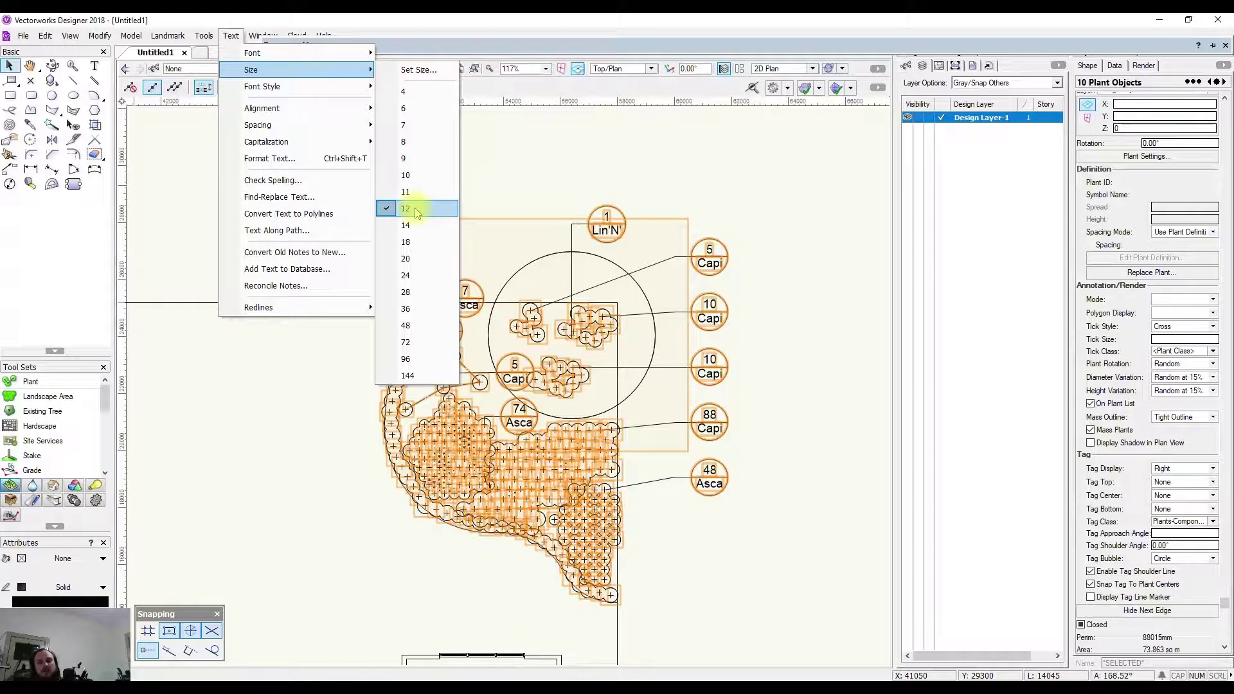
left_click(417, 176)
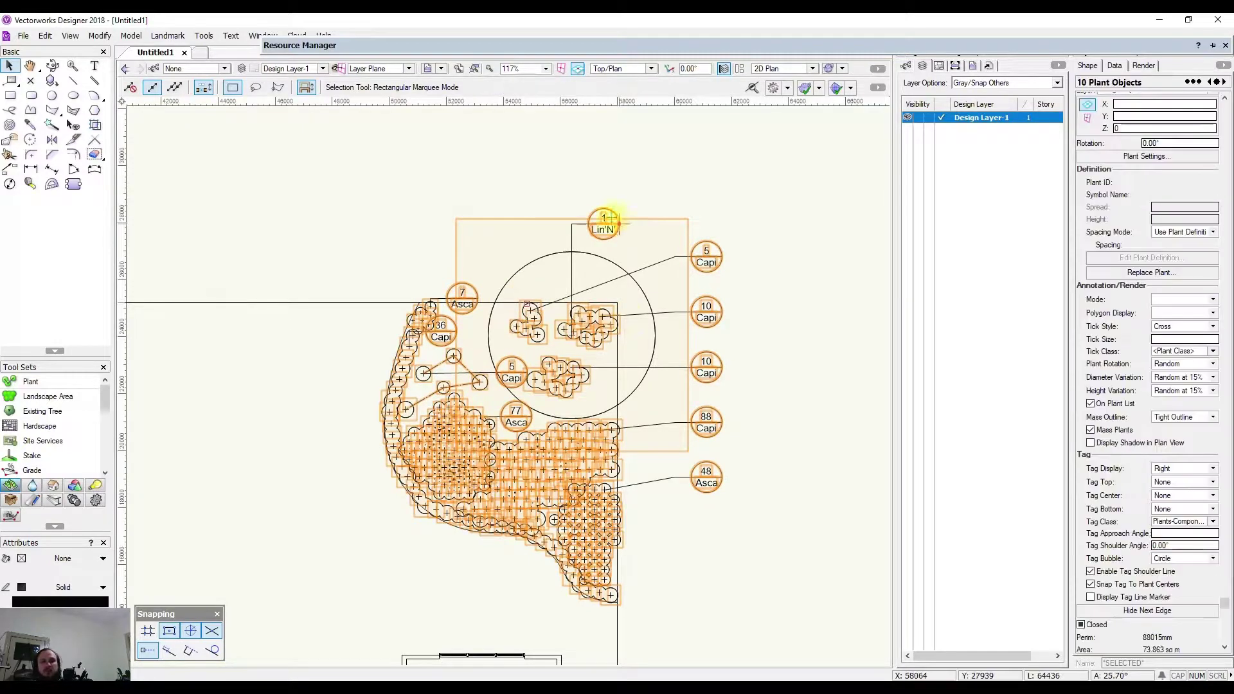
Step: Pan and zoom around the plan to check the resized plant tags
scroll(585, 233, "up", 2)
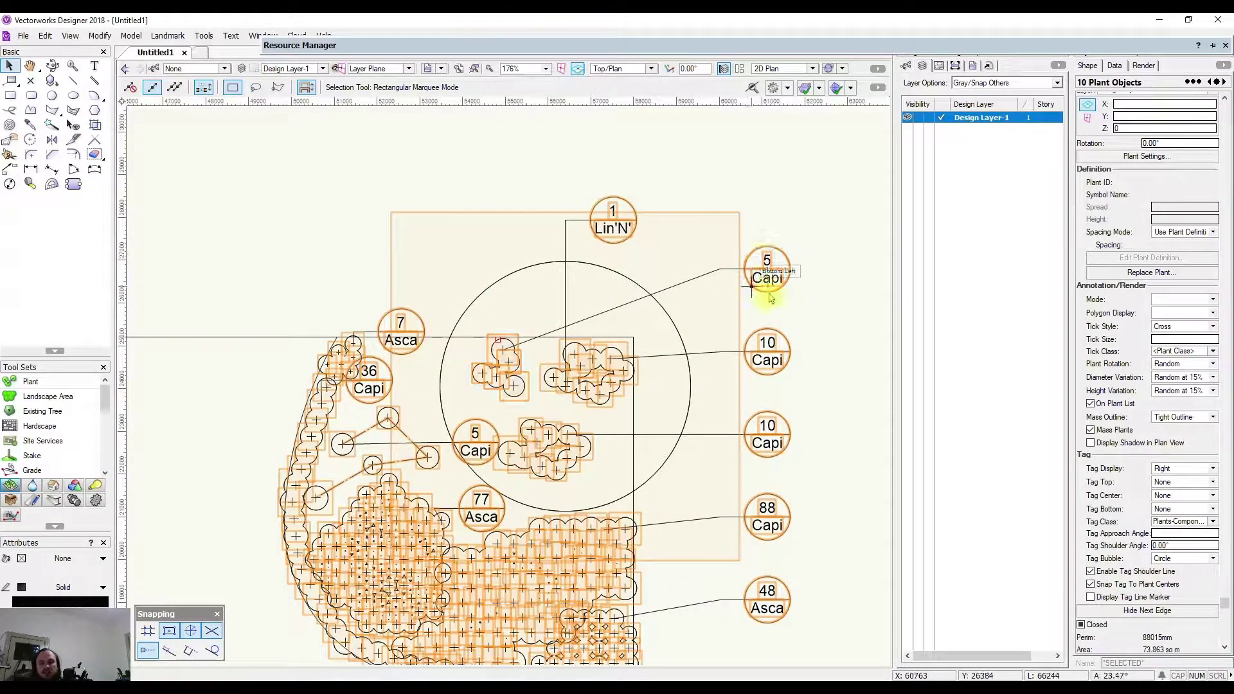
left_click_drag(726, 450, 708, 303)
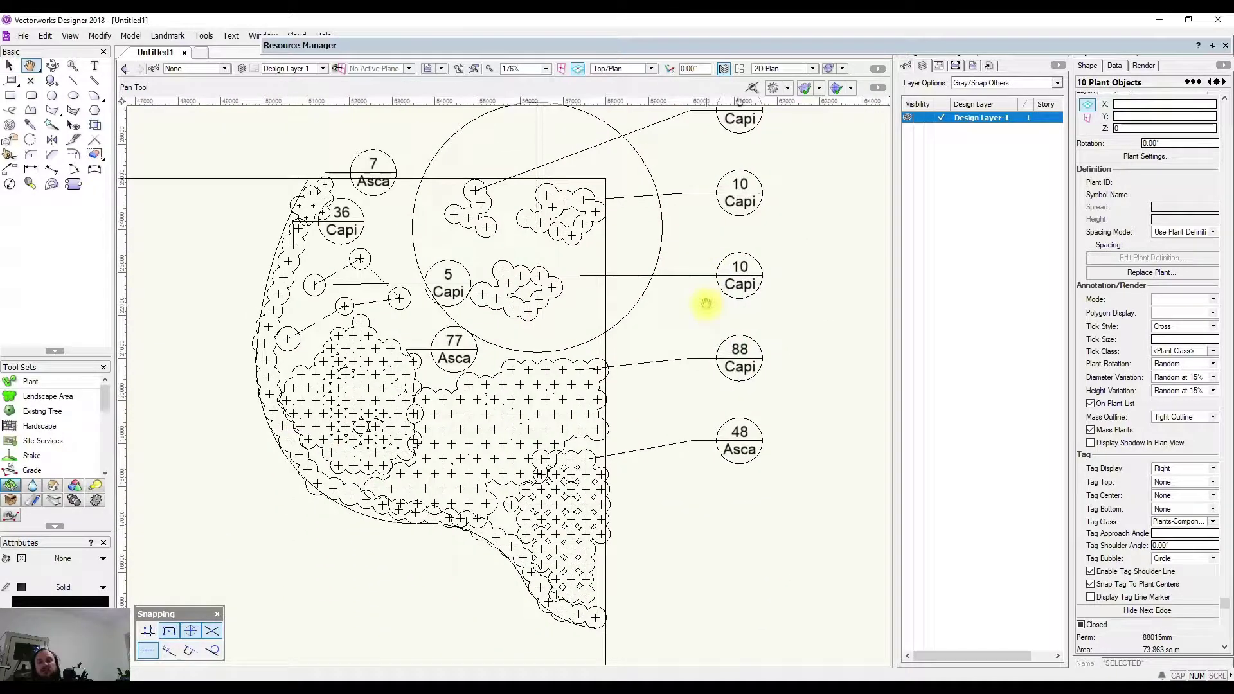
left_click_drag(739, 187, 728, 246)
key("ctrl+a")
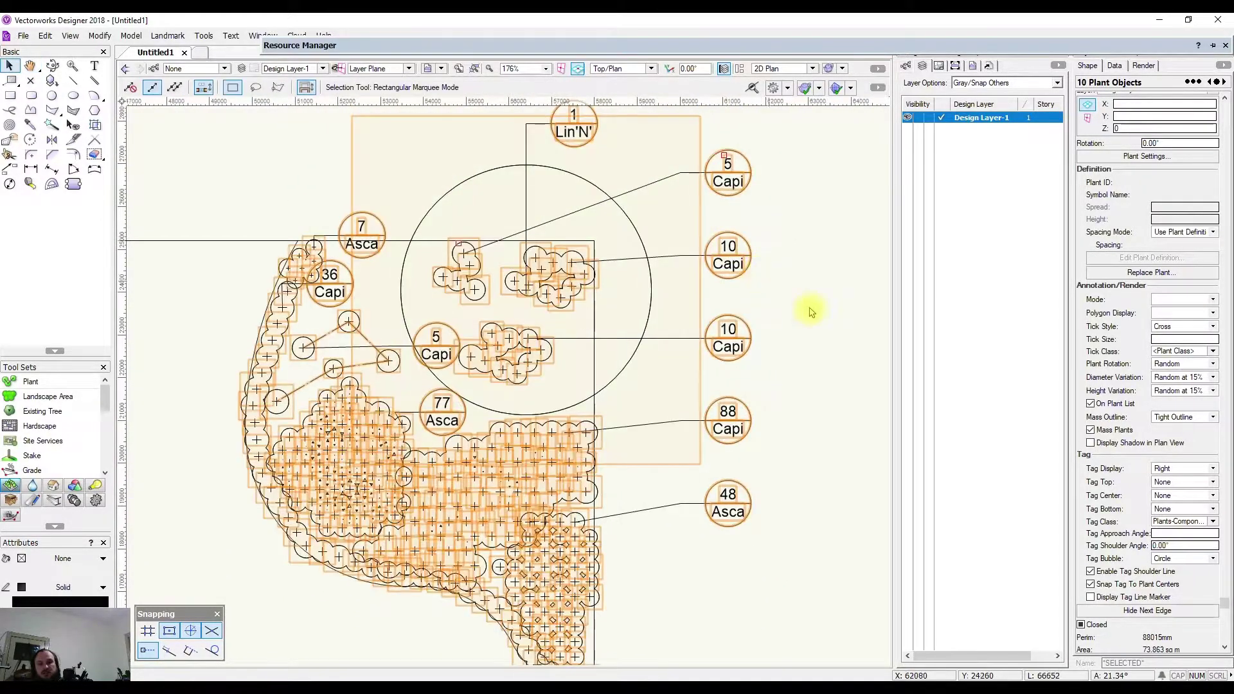
left_click(844, 355)
scroll(738, 345, "down", 2)
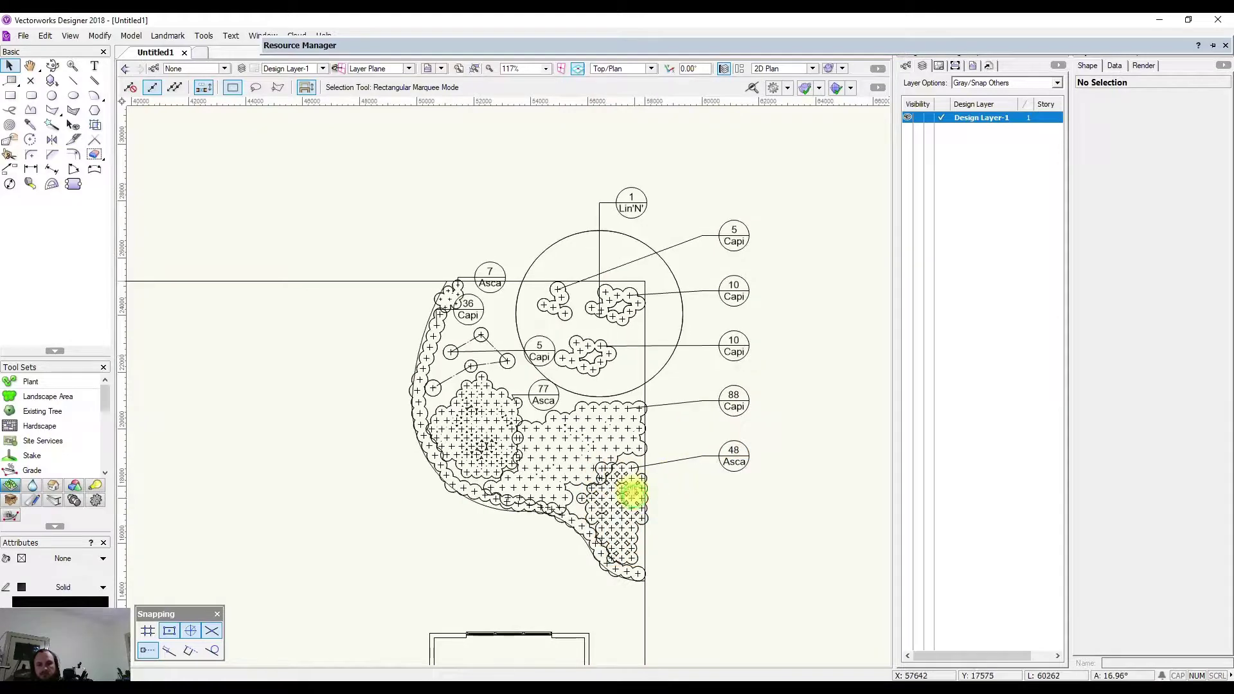
left_click_drag(620, 510, 749, 437)
key("x")
Step: Select the 77 Asca plant group and mass, look around them, then deselect
left_click(661, 338)
left_click(633, 345)
scroll(645, 335, "up", 2)
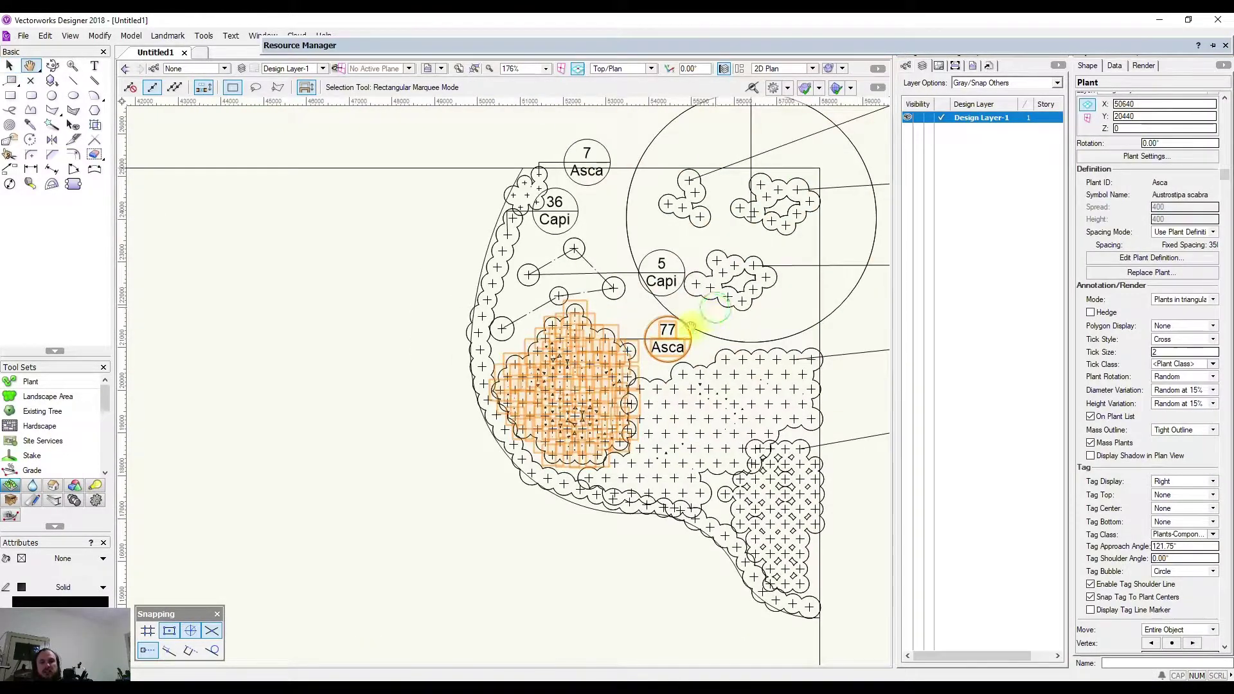
middle_click_drag(707, 313, 495, 455)
scroll(495, 455, "up", 2)
scroll(780, 308, "down", 4)
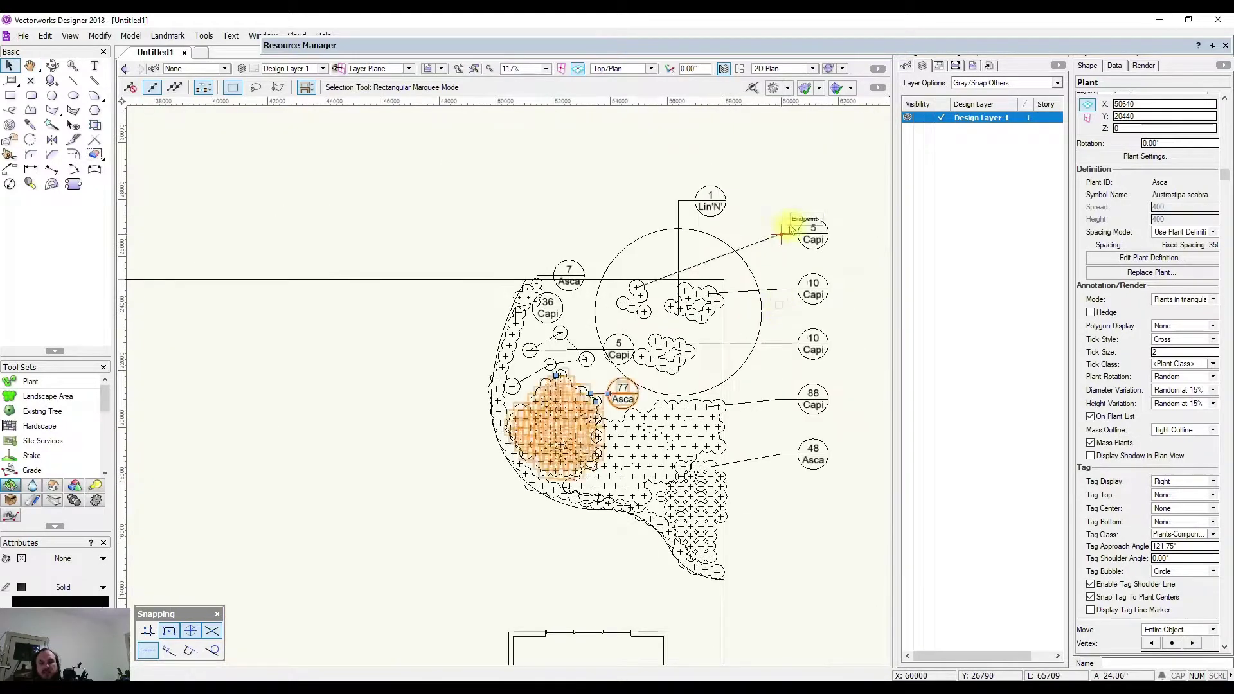
left_click(437, 241)
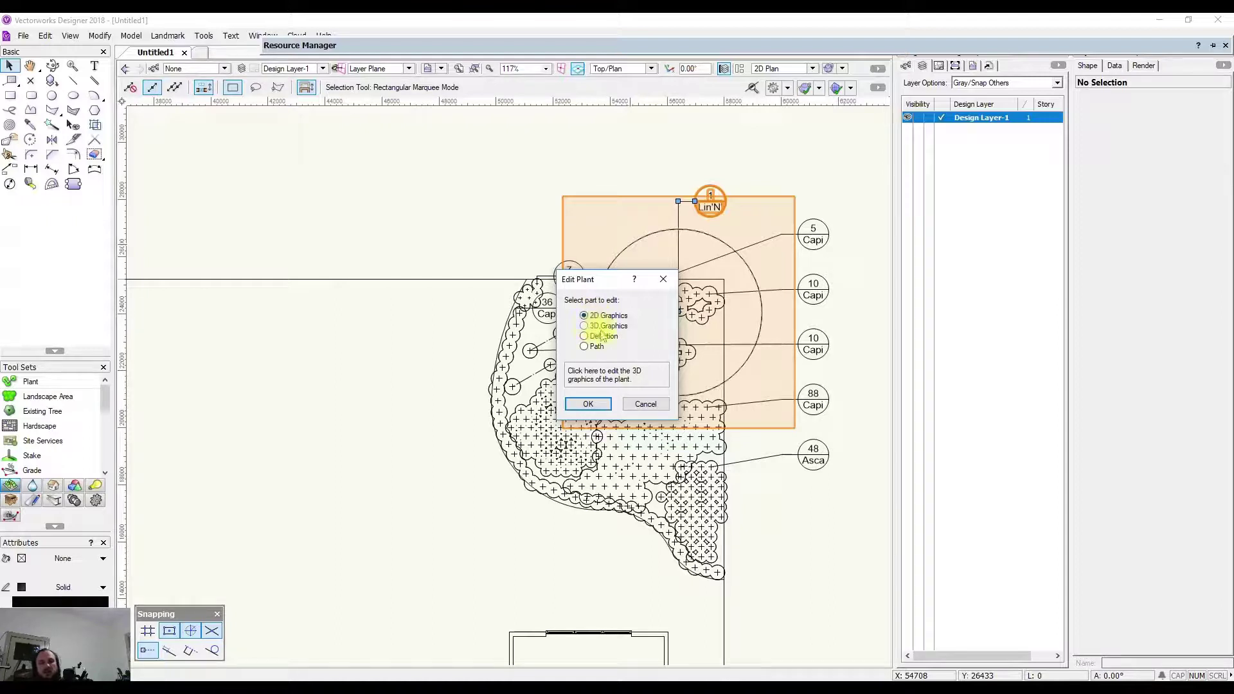
Step: Edit the Lin'N' tree's 2D graphics, giving its canopy circle a heavier line thickness, then exit
left_click(597, 403)
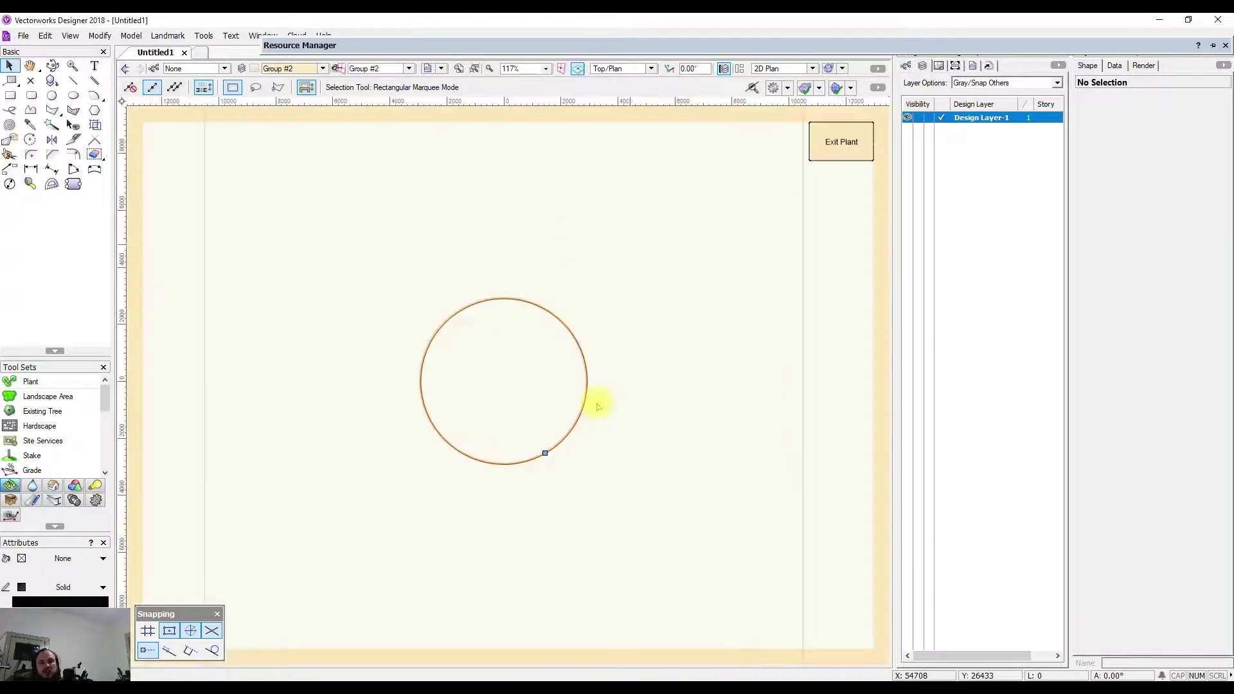
left_click(500, 297)
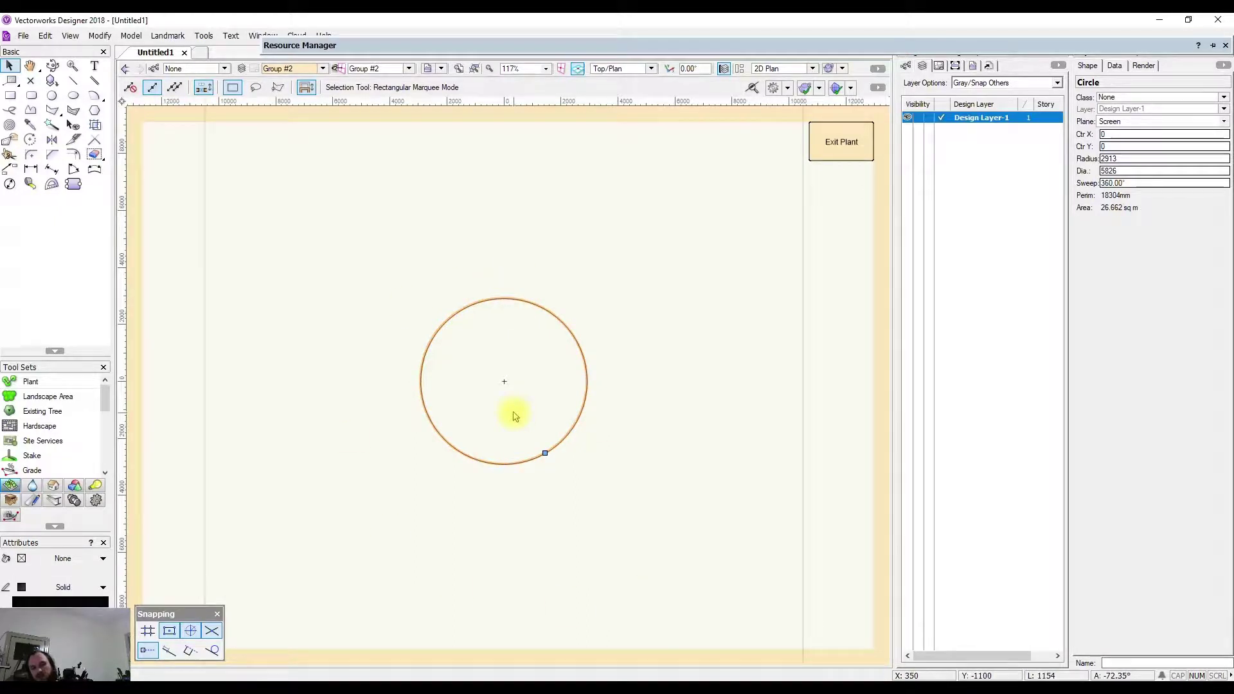
left_click(64, 601)
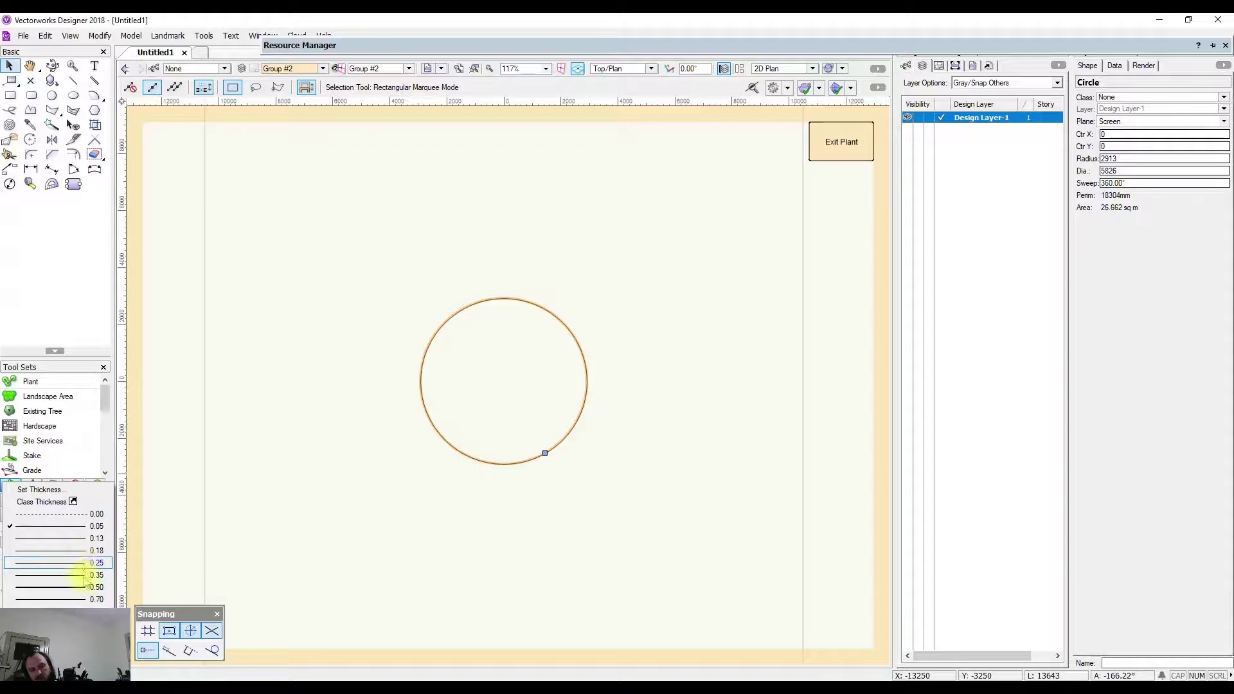
left_click(85, 585)
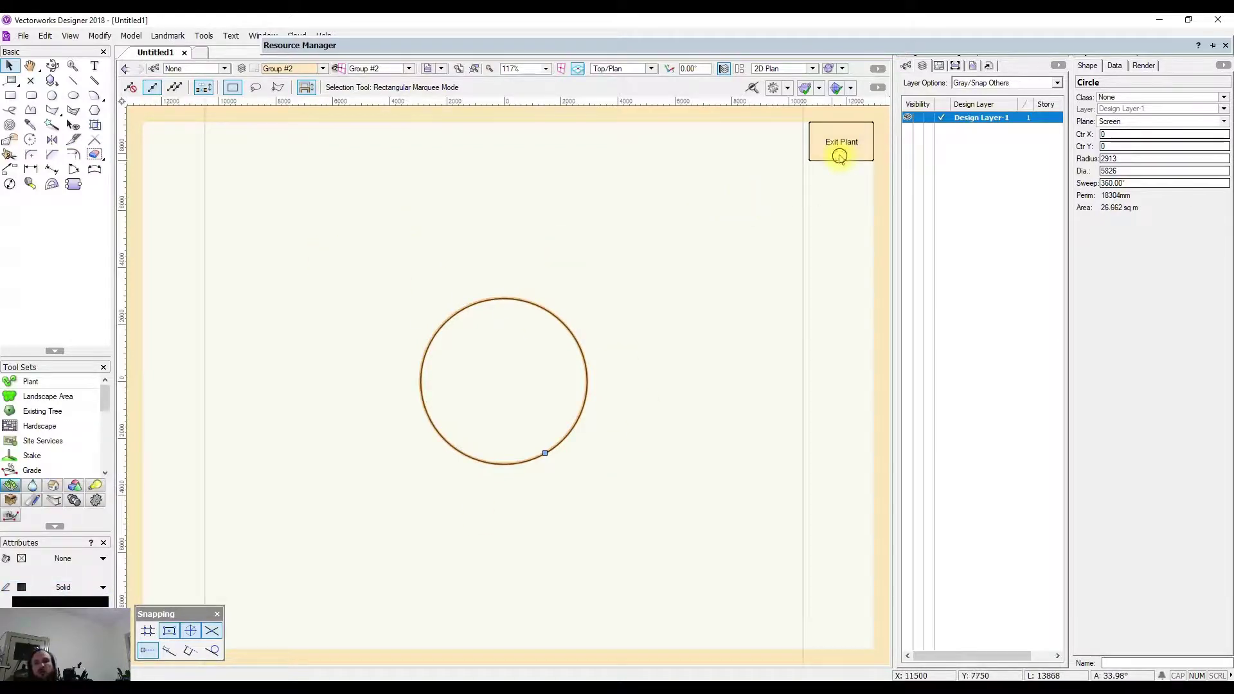
left_click(840, 157)
left_click(707, 299)
scroll(826, 488, "up", 1)
left_click(664, 321)
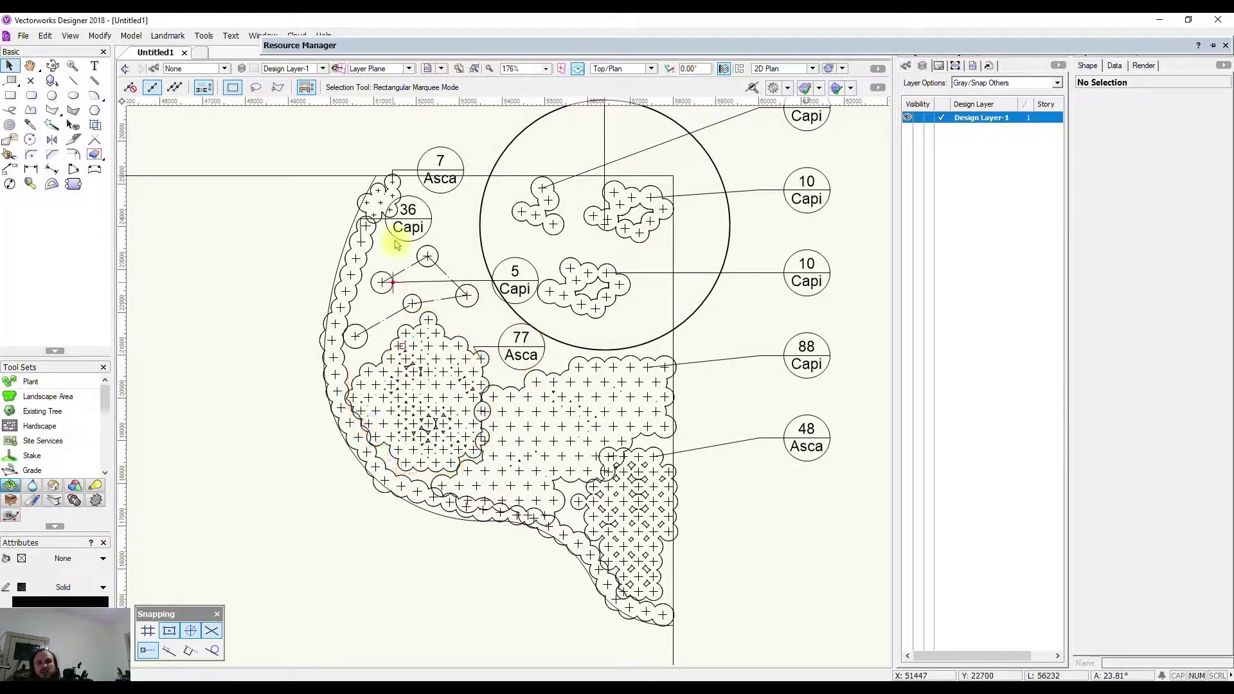
Step: Edit the 5 Capi plant's 2D graphics and give its symbol circle a new outline thickness
double_click(384, 282)
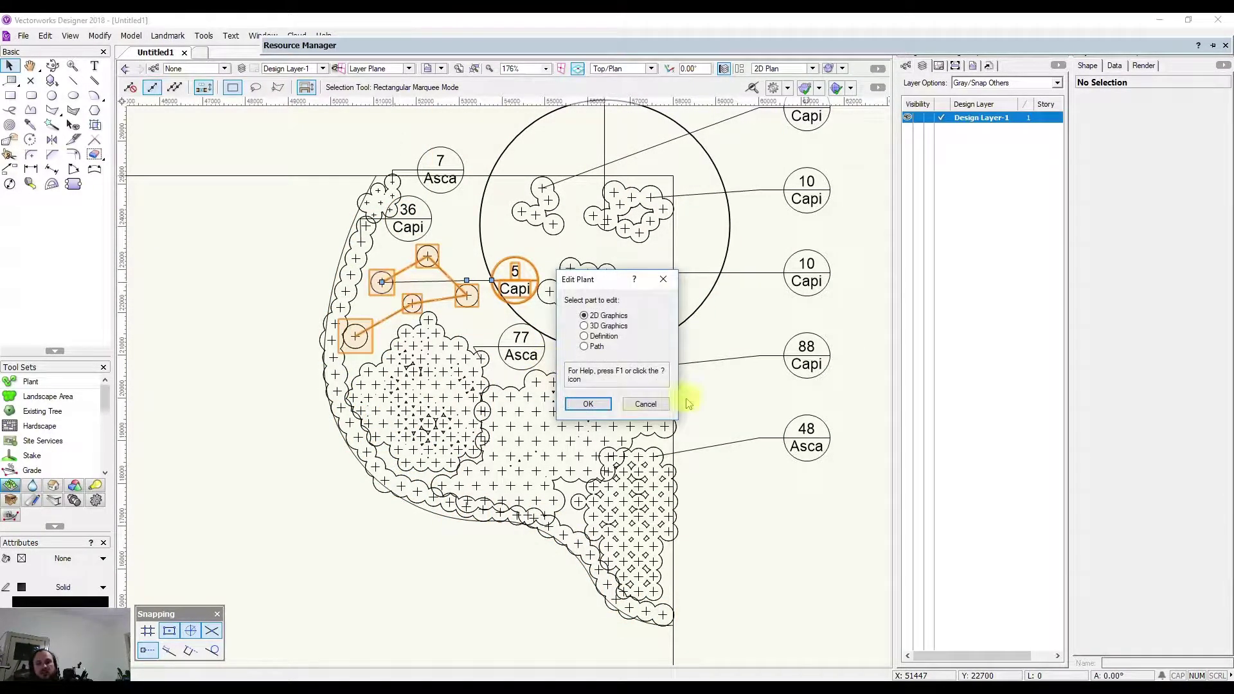
left_click(590, 404)
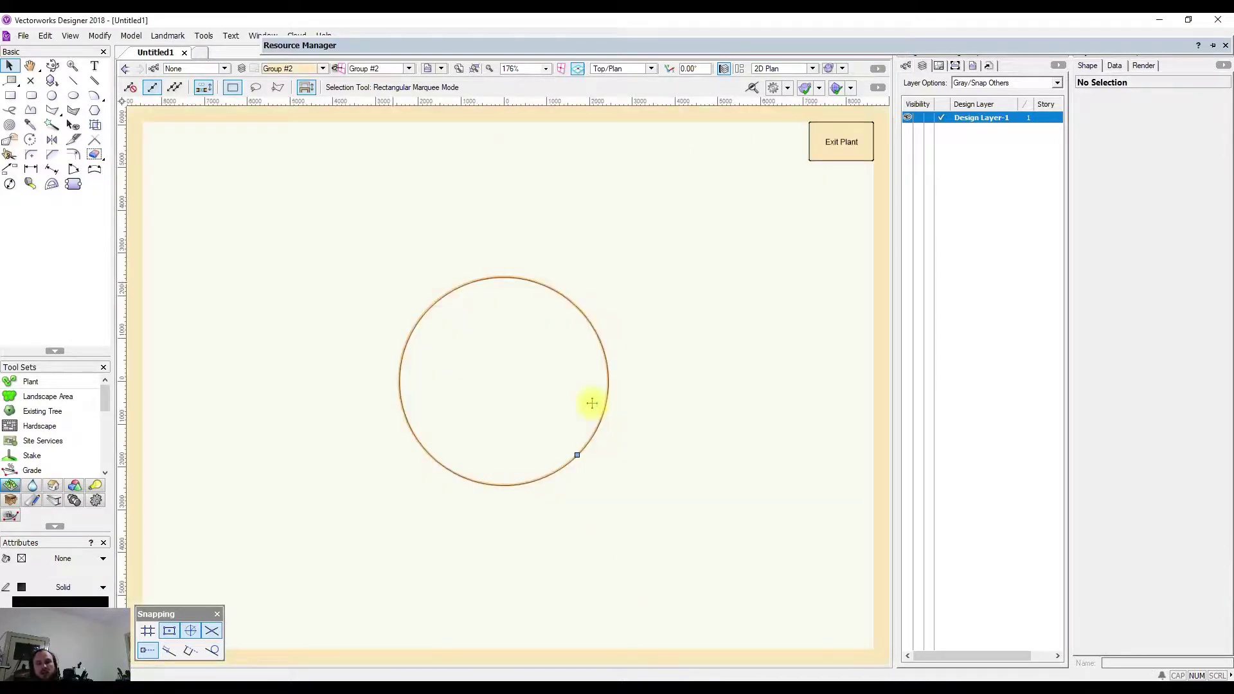
left_click(500, 283)
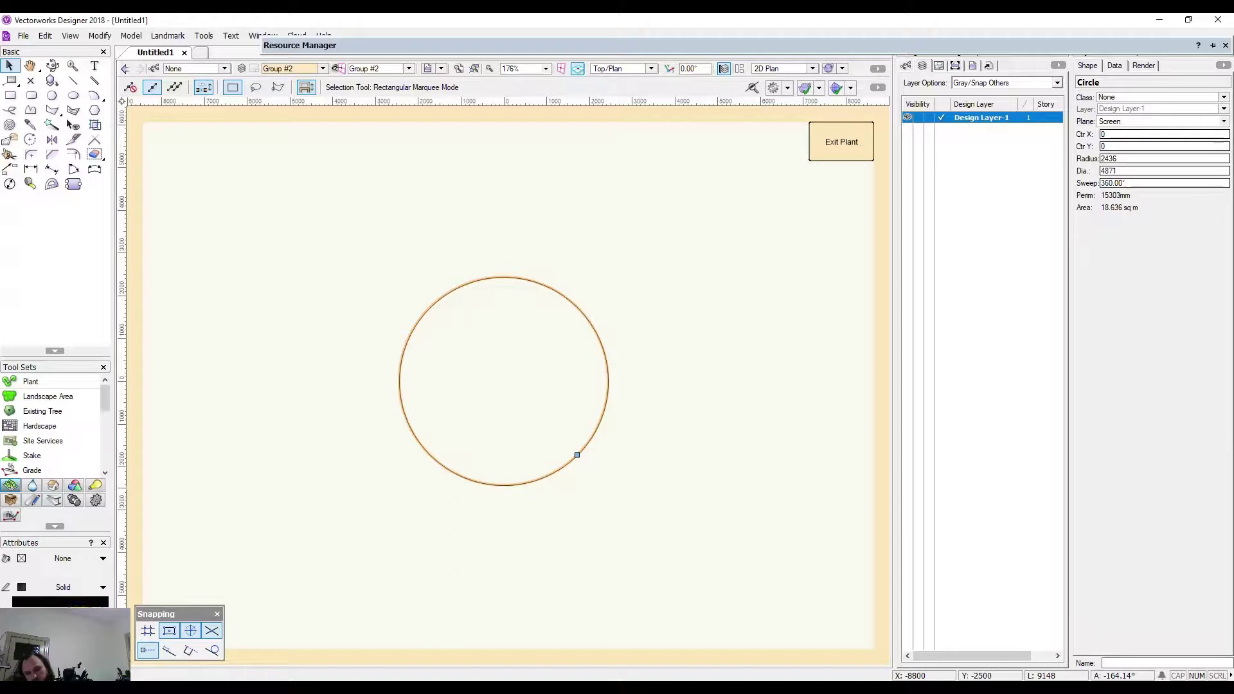
left_click(60, 602)
left_click(55, 573)
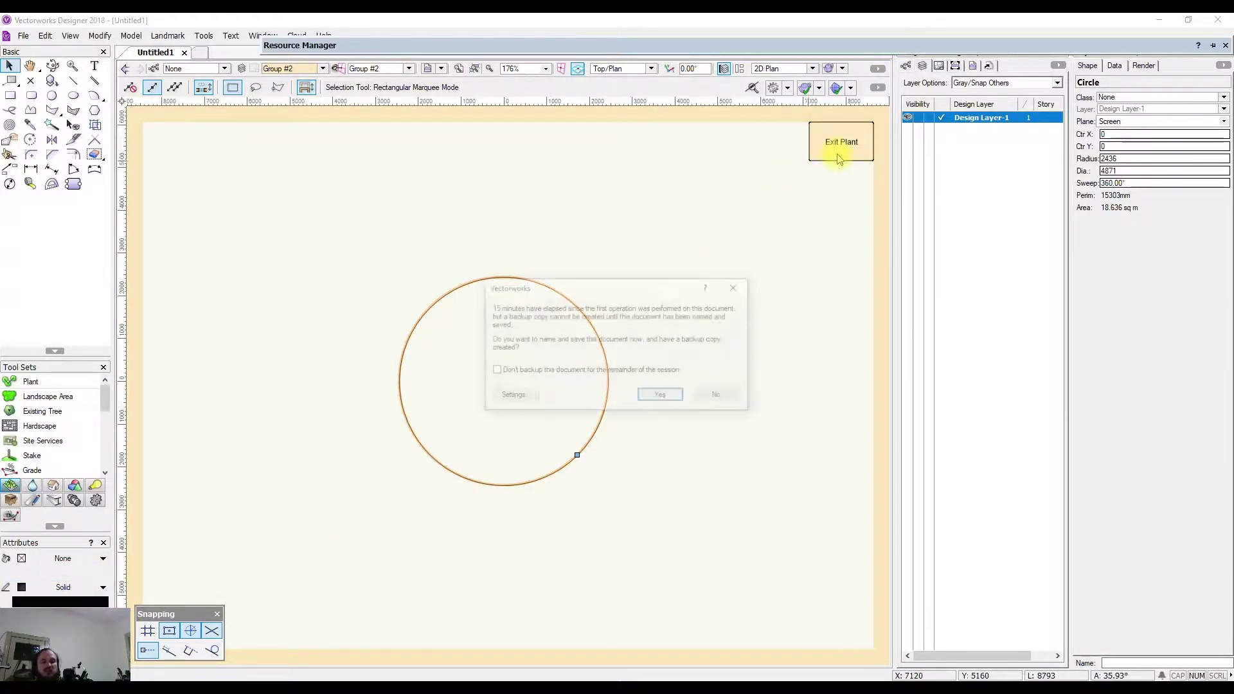
Step: Decline the backup copy, exit the plant symbol edit, and clear the selection
left_click(711, 397)
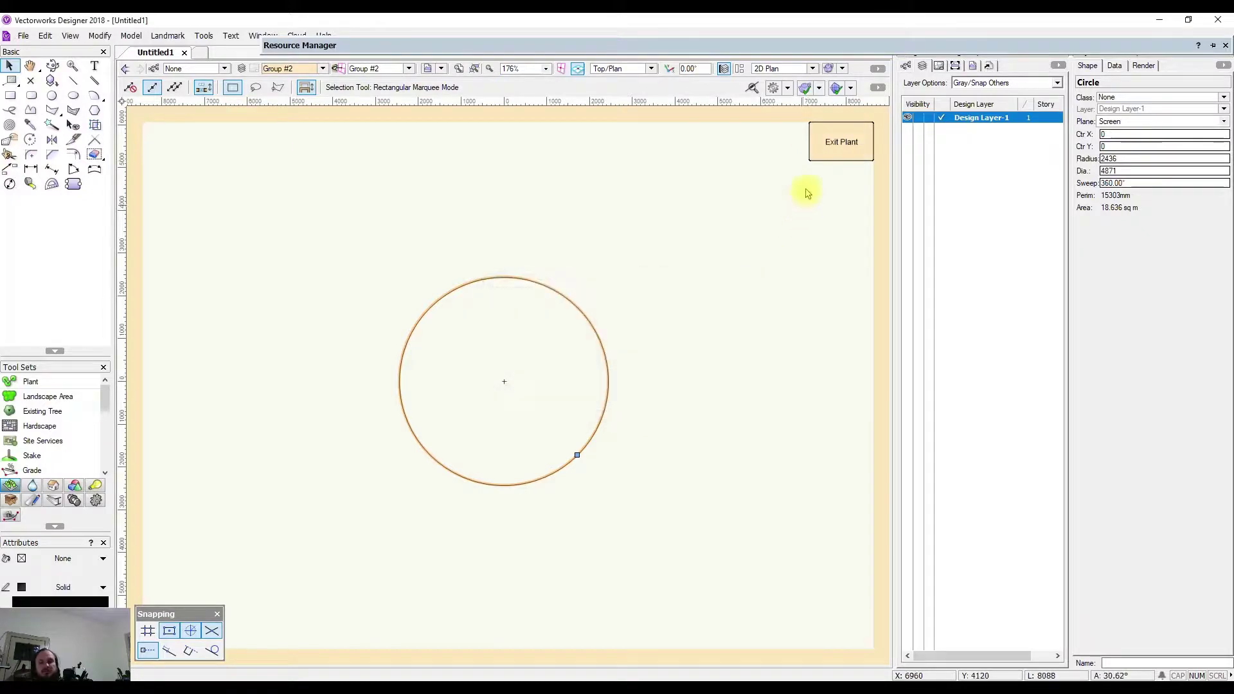
left_click(835, 135)
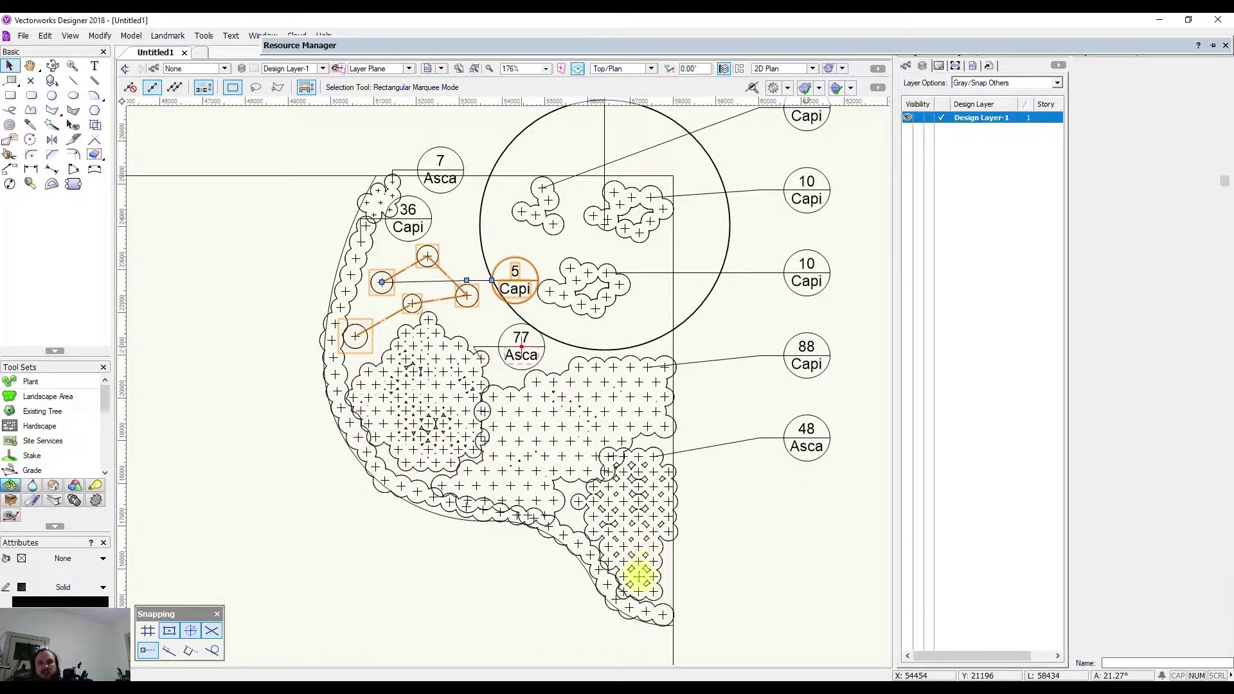
scroll(761, 565, "up", 2)
scroll(776, 559, "down", 2)
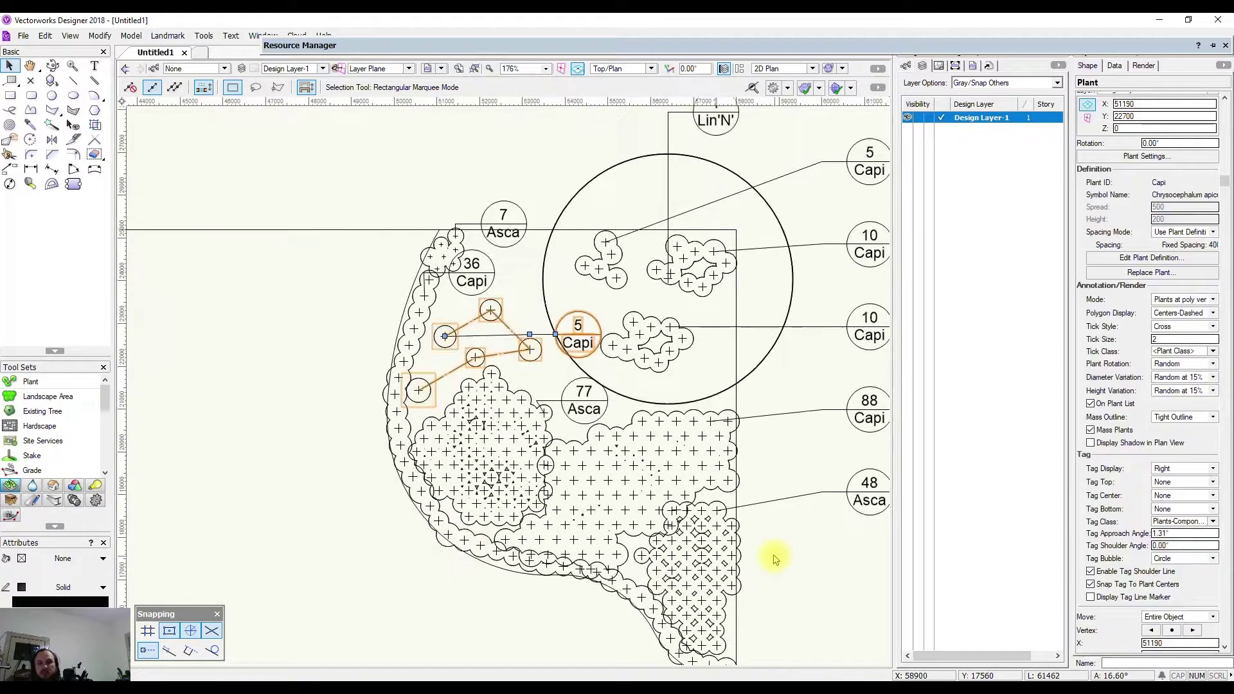
left_click(331, 147)
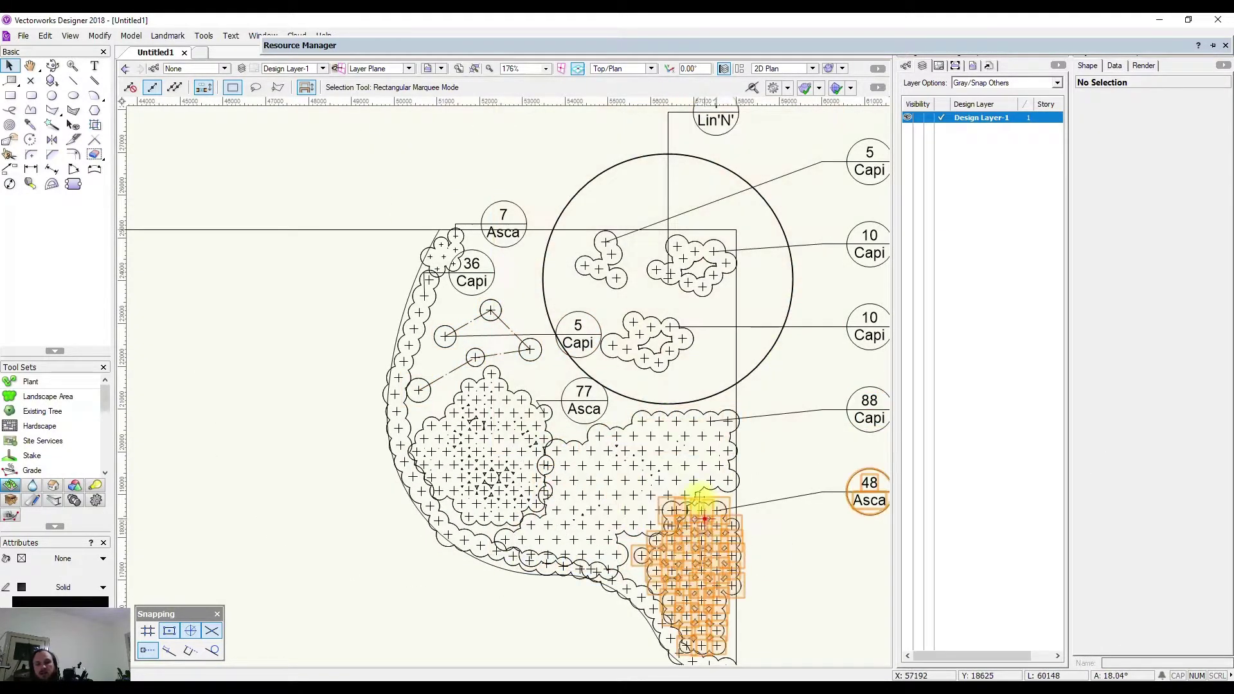